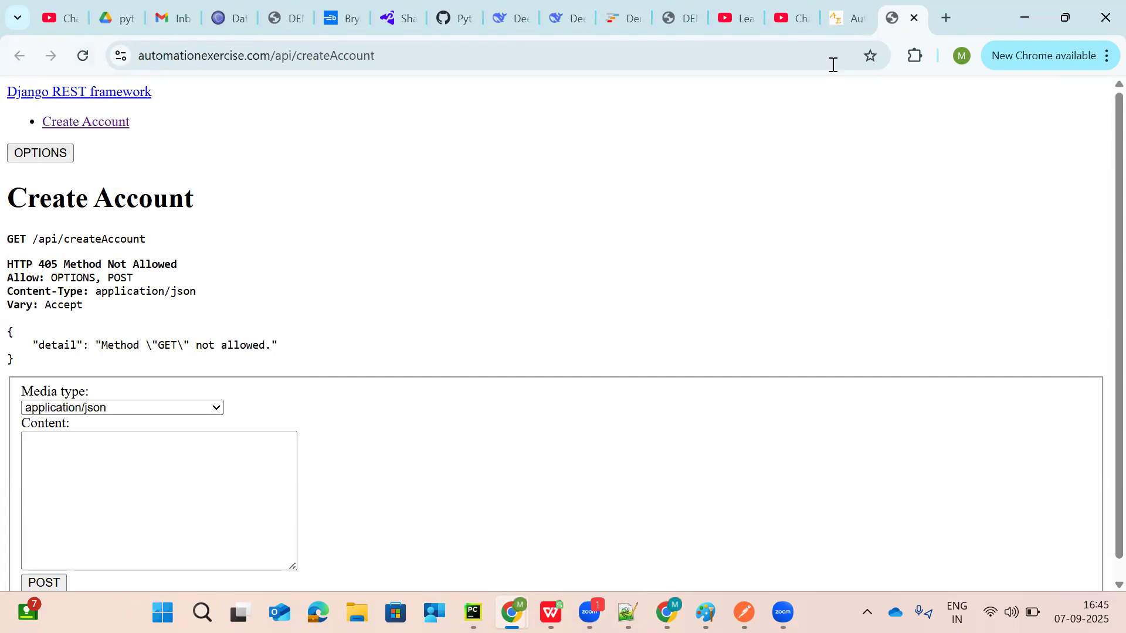
left_click(912, 20)
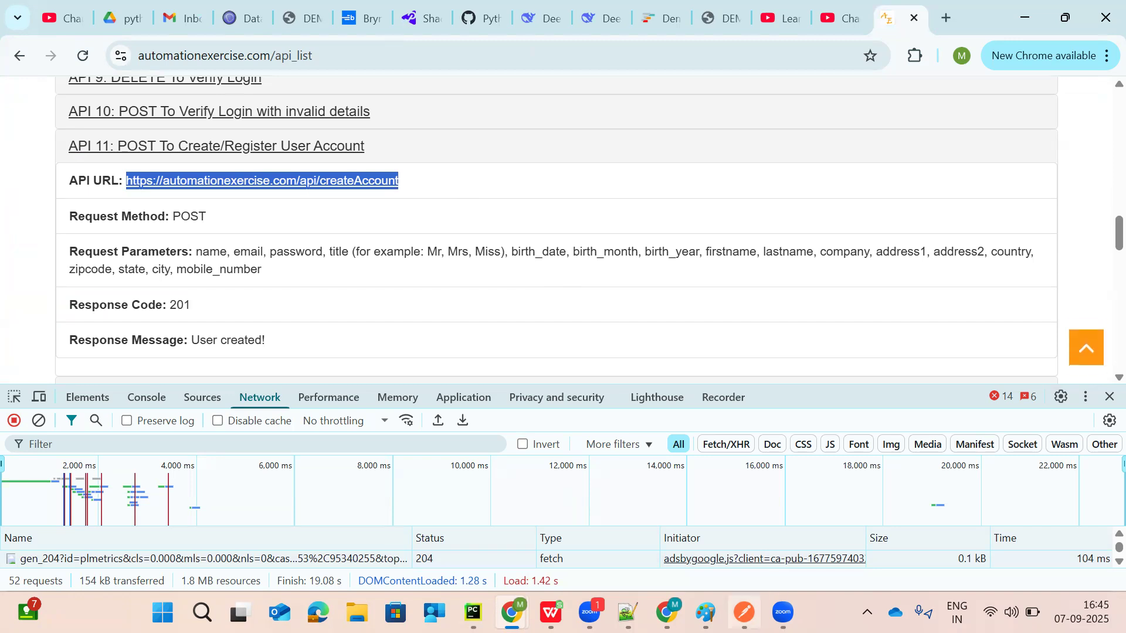
left_click(744, 612)
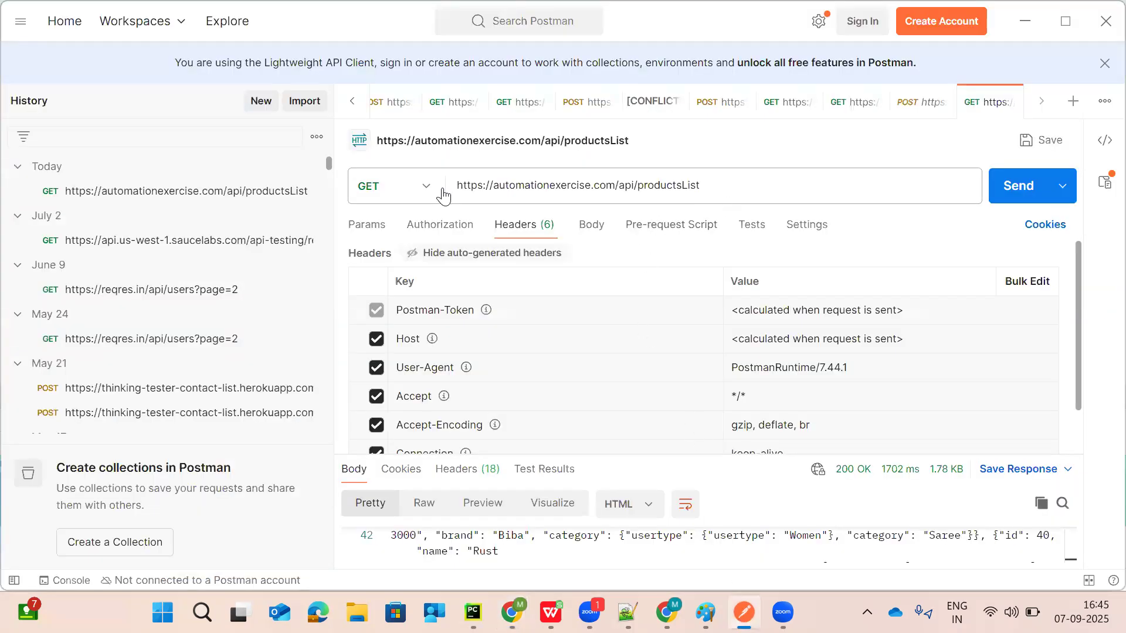
left_click(262, 103)
left_click(376, 197)
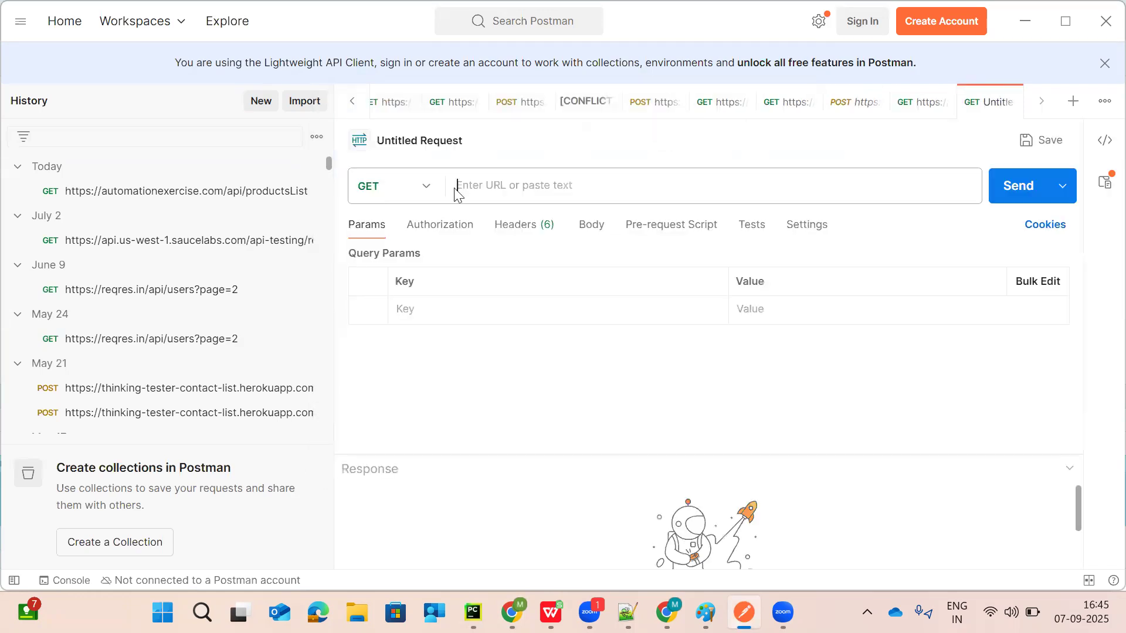
left_click(428, 188)
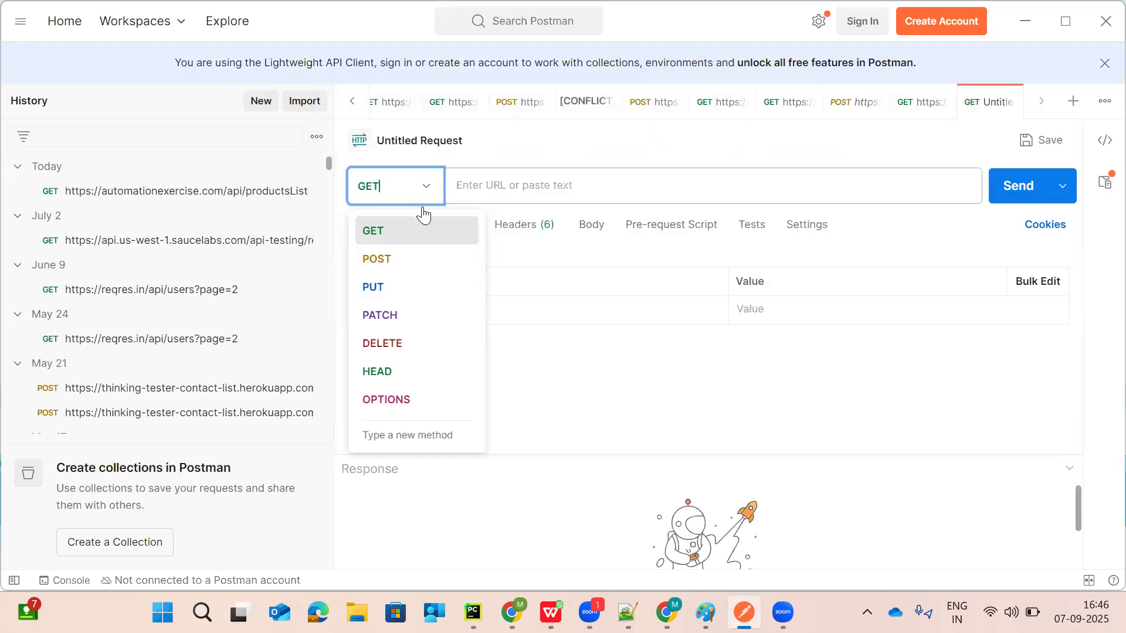
left_click(402, 262)
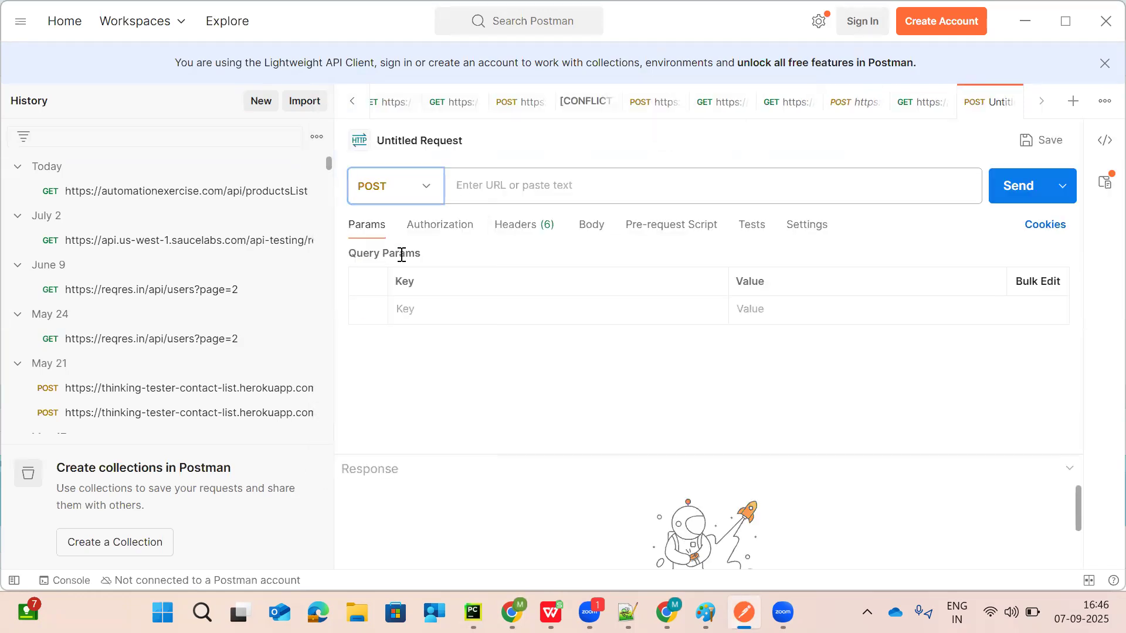
left_click(490, 184)
type("https://automationexercise.com/api/createAccount")
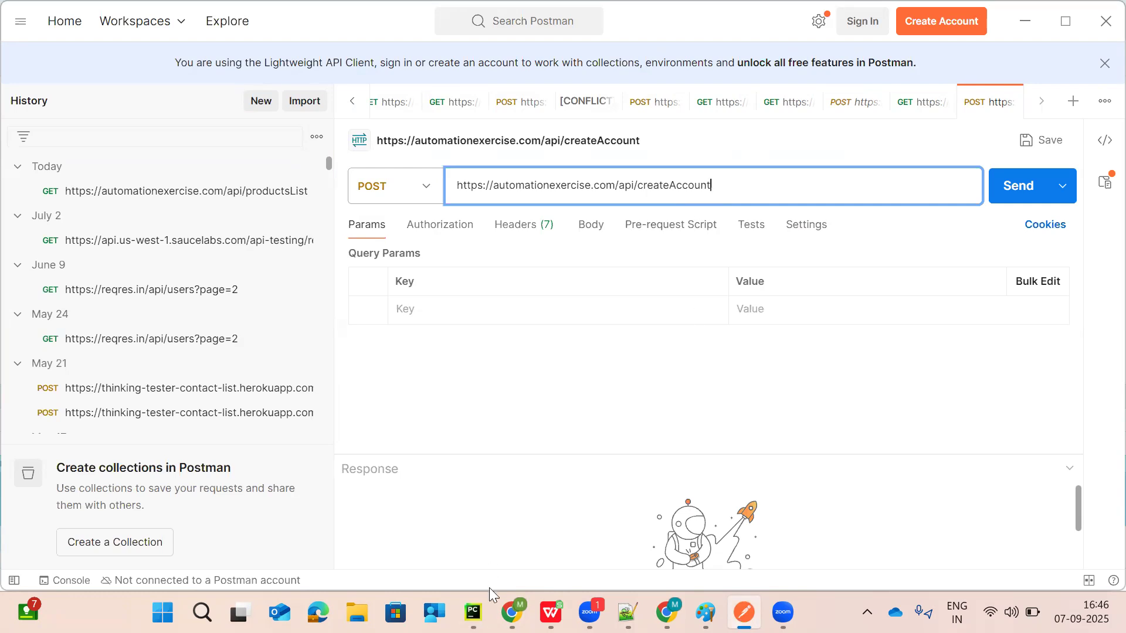
- Switch to PyCharm and review the URL, path, endpoint, supported method, authentication and header notes in APIDocs
mouse_move(472, 612)
left_click(304, 498)
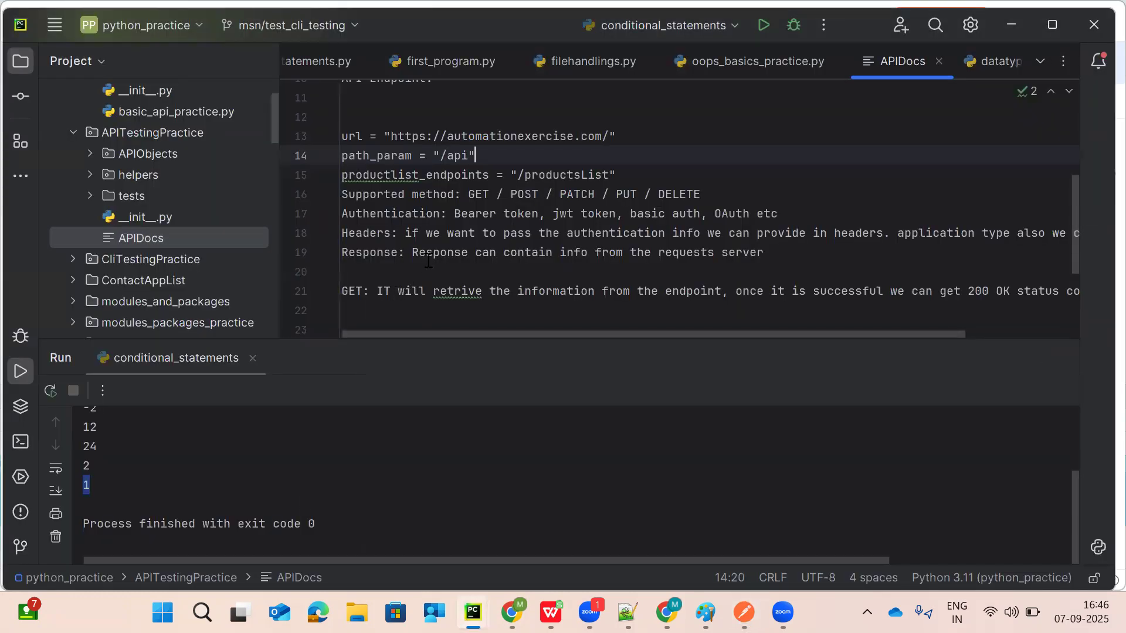
left_click_drag(623, 135, 455, 127)
left_click_drag(621, 175, 435, 158)
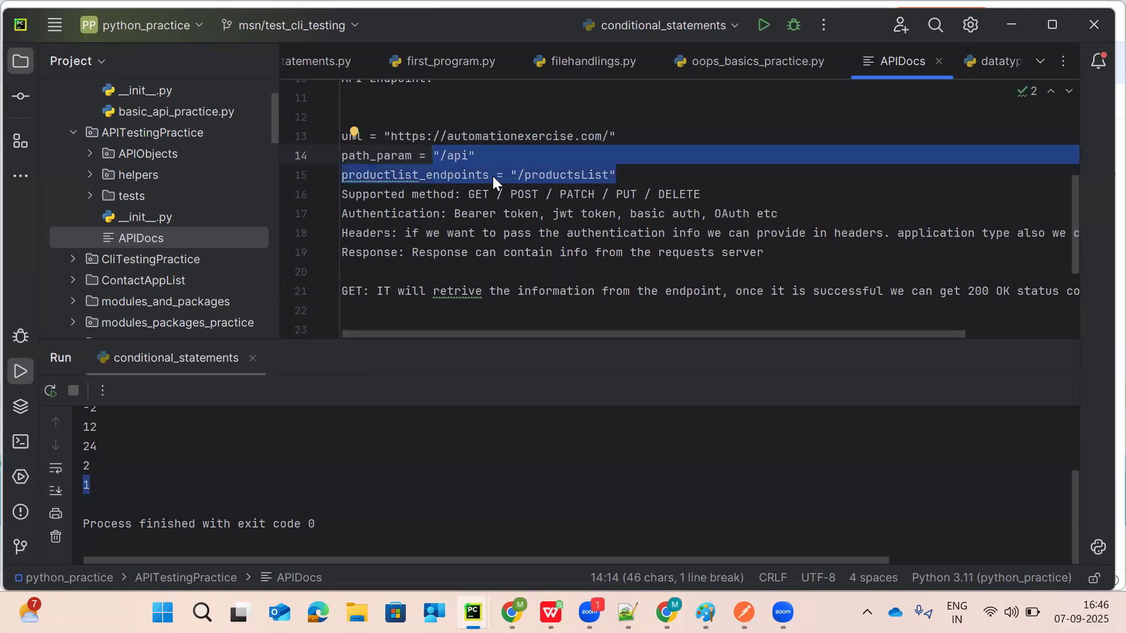
left_click_drag(560, 194, 503, 195)
left_click_drag(785, 213, 461, 214)
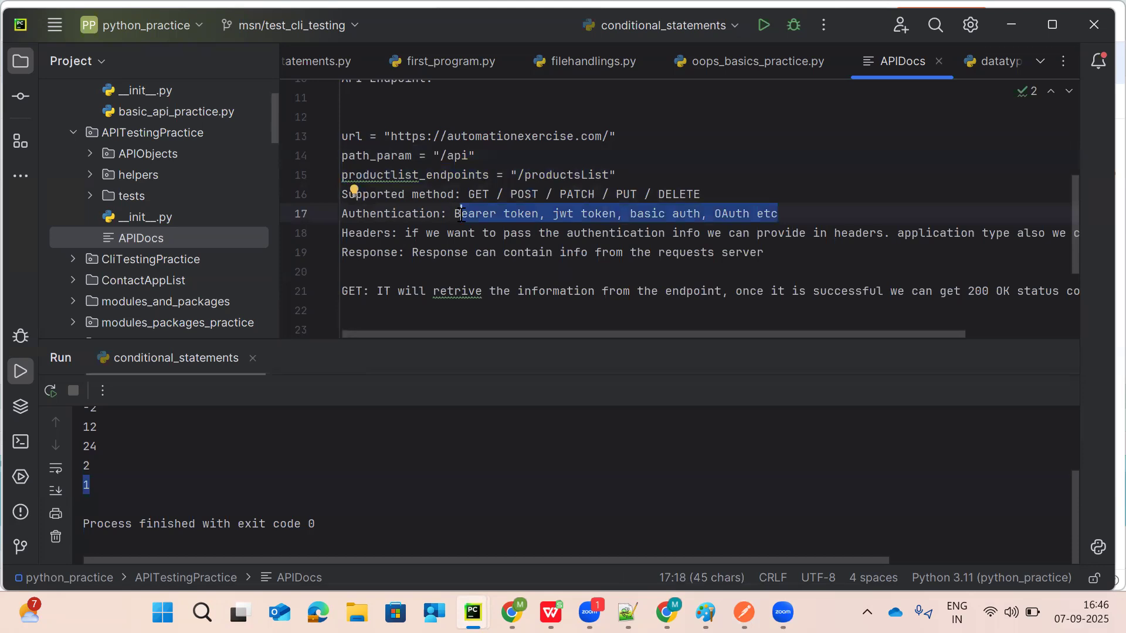
left_click_drag(406, 232, 340, 235)
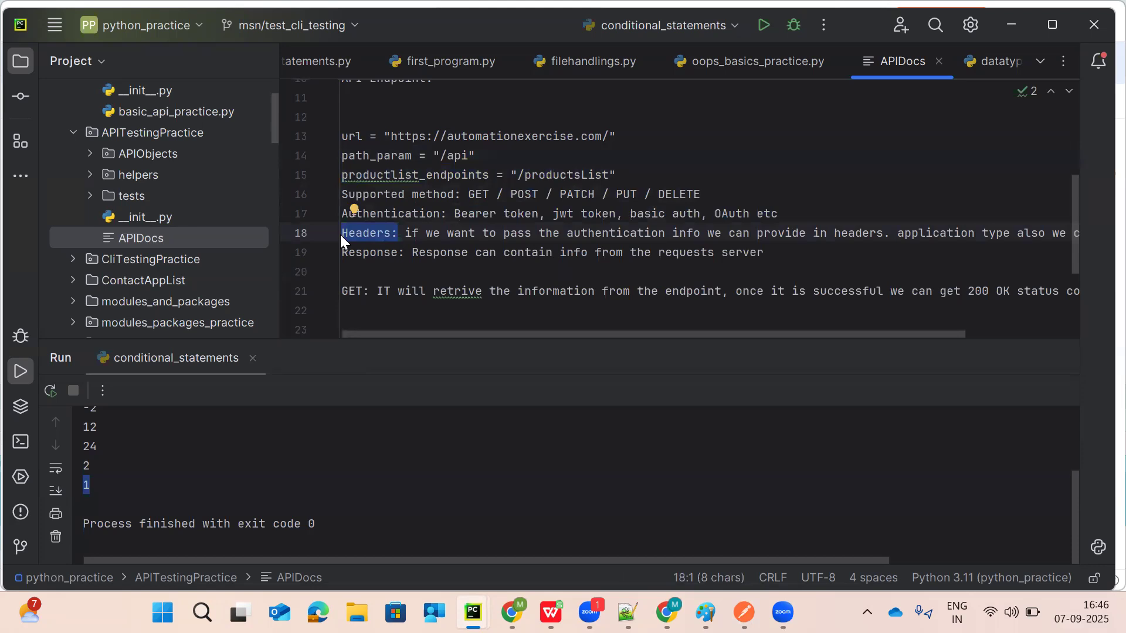
- Add the line "Payload : it is used to create the account" below the Response note in APIDocs
left_click(356, 272)
type("Pay")
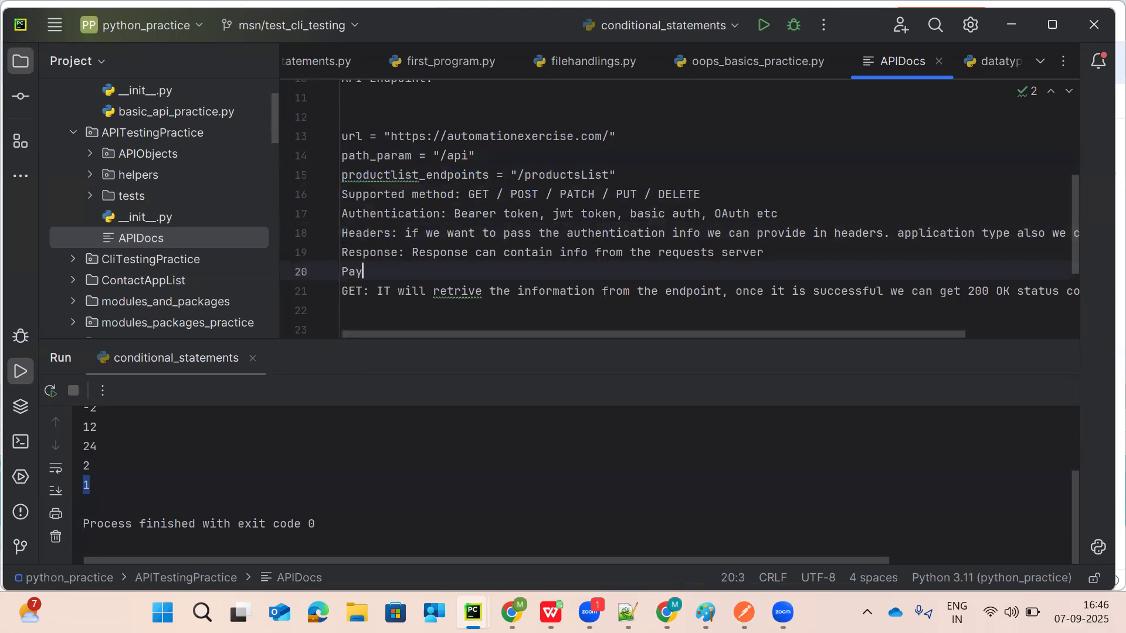
type("load : it is used to create the account")
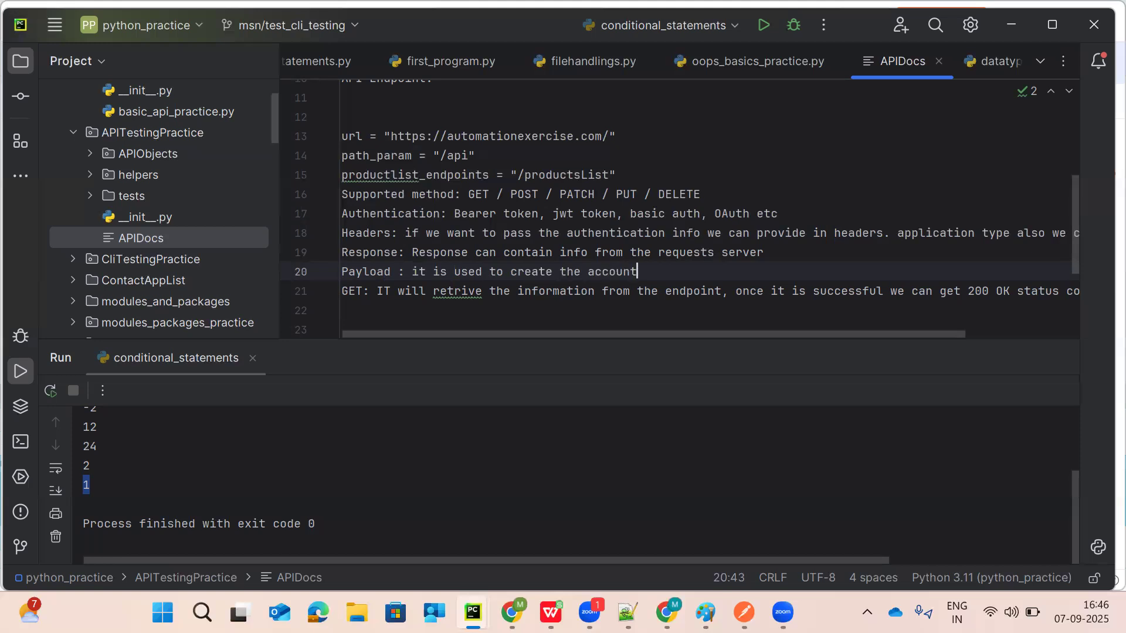
- Start a note below the GET description reading "POST: It will create the new resource"
left_click(417, 323)
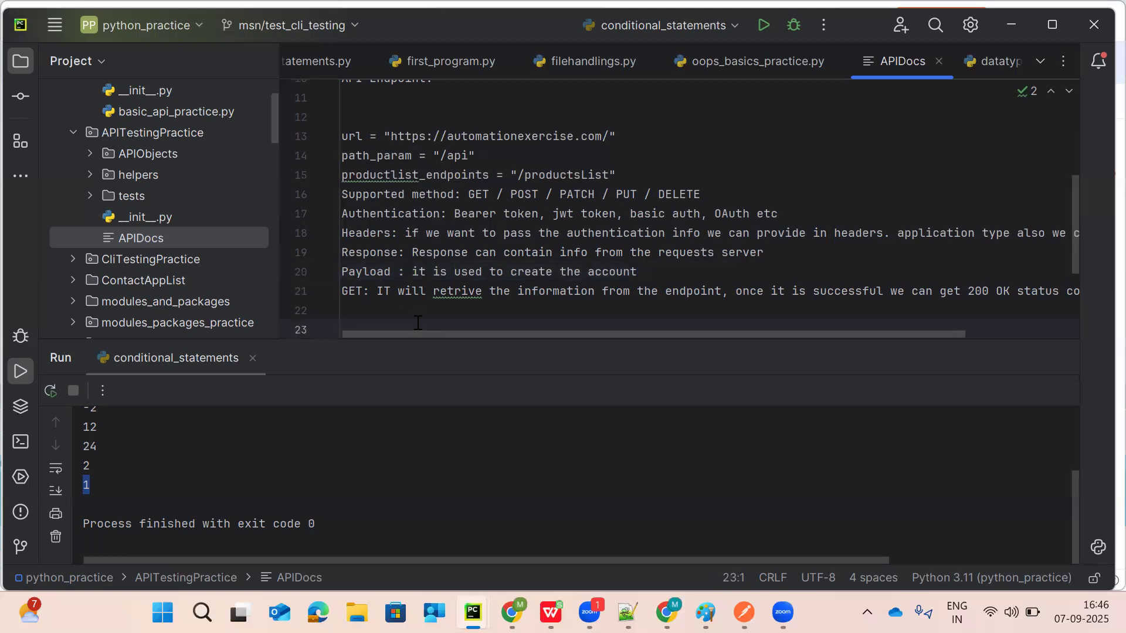
key("Up")
type("POS")
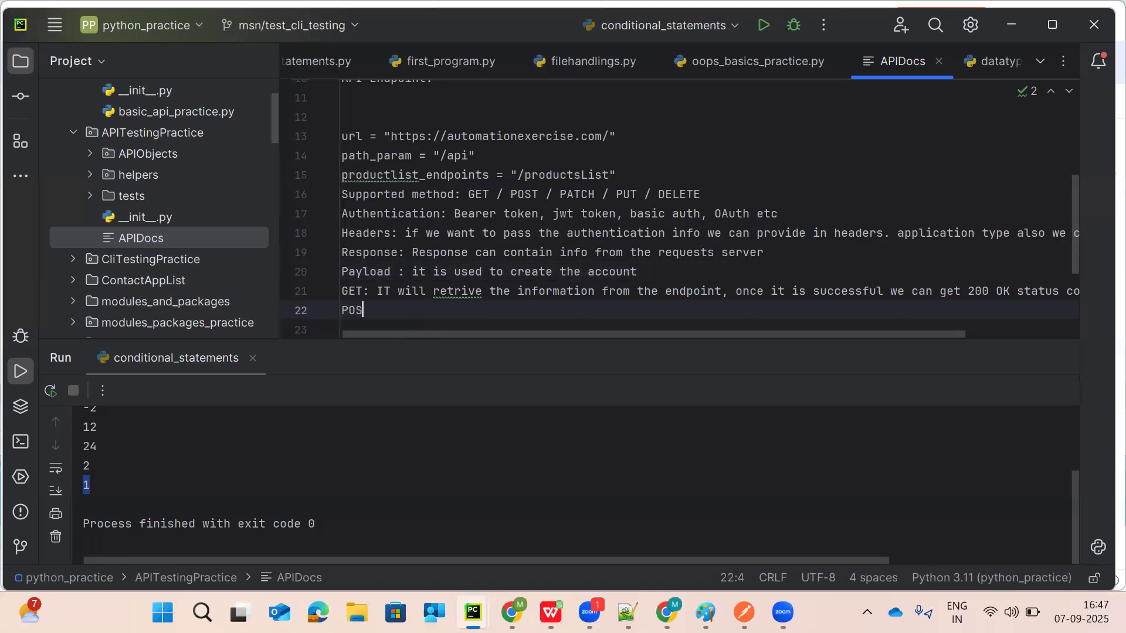
type("T: It will create th")
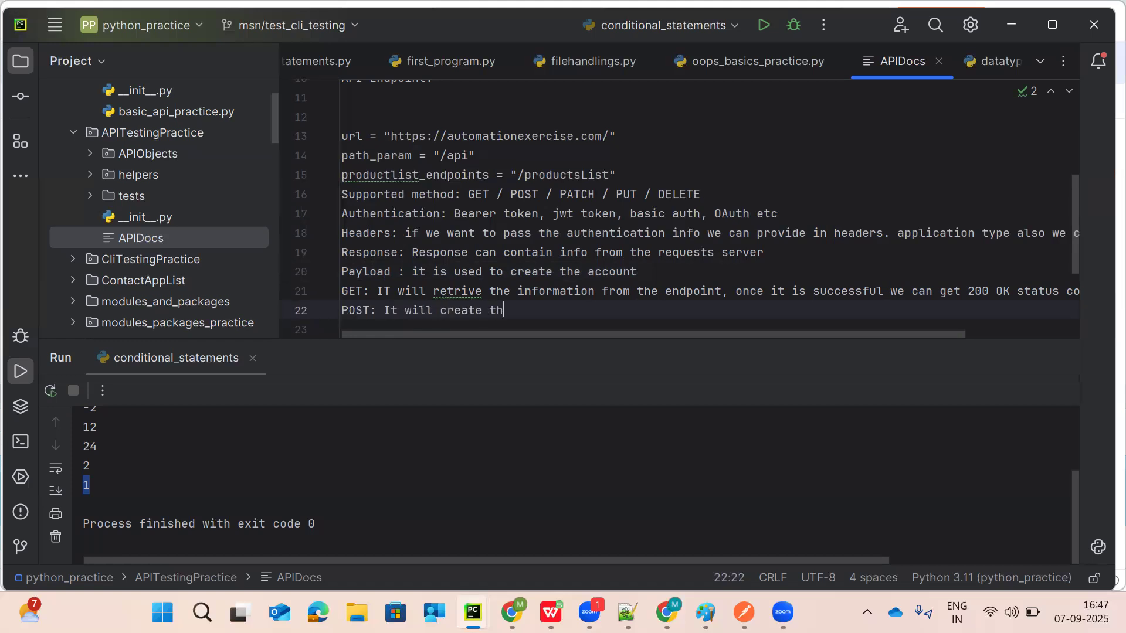
type("e new resource in the entity by send pin")
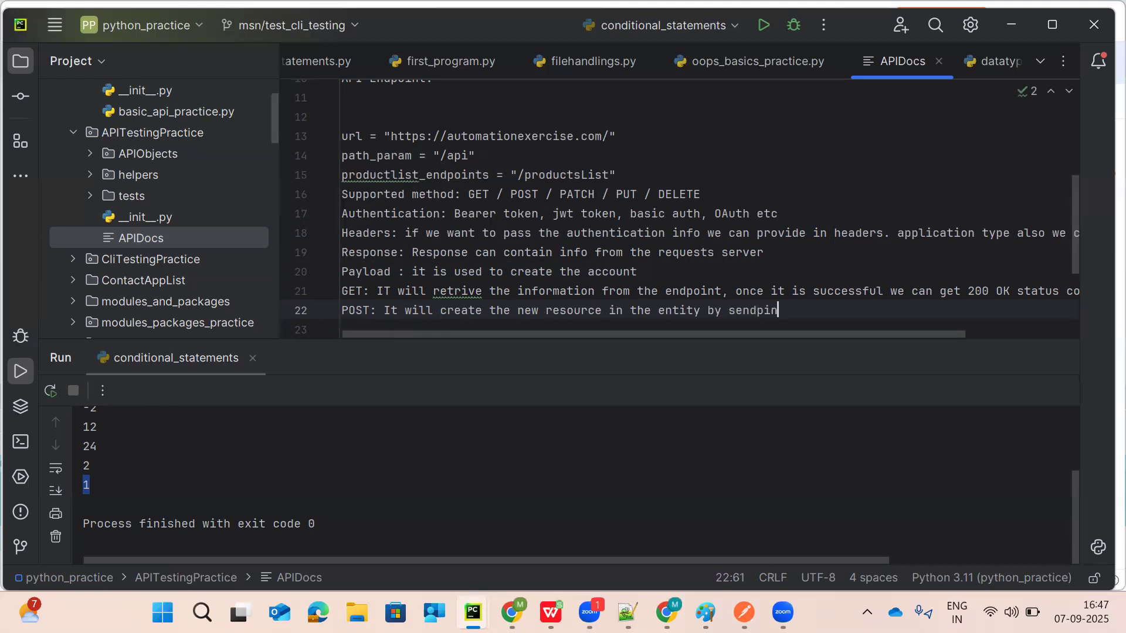
- Finish the POST note with "in the entity by sending payload.", correcting the spelling of "sending"
type("g payload.")
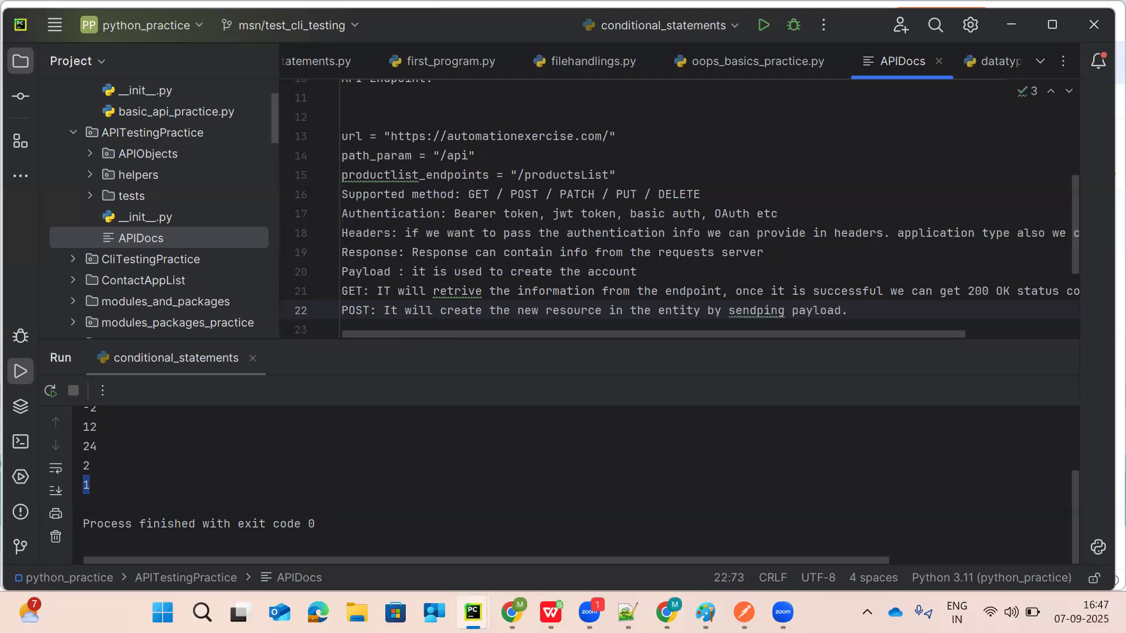
key("Left")
key("Left")
key("Left")
key("Left")
key("Left")
key("Left")
key("Left")
key("Left")
key("BackSpace")
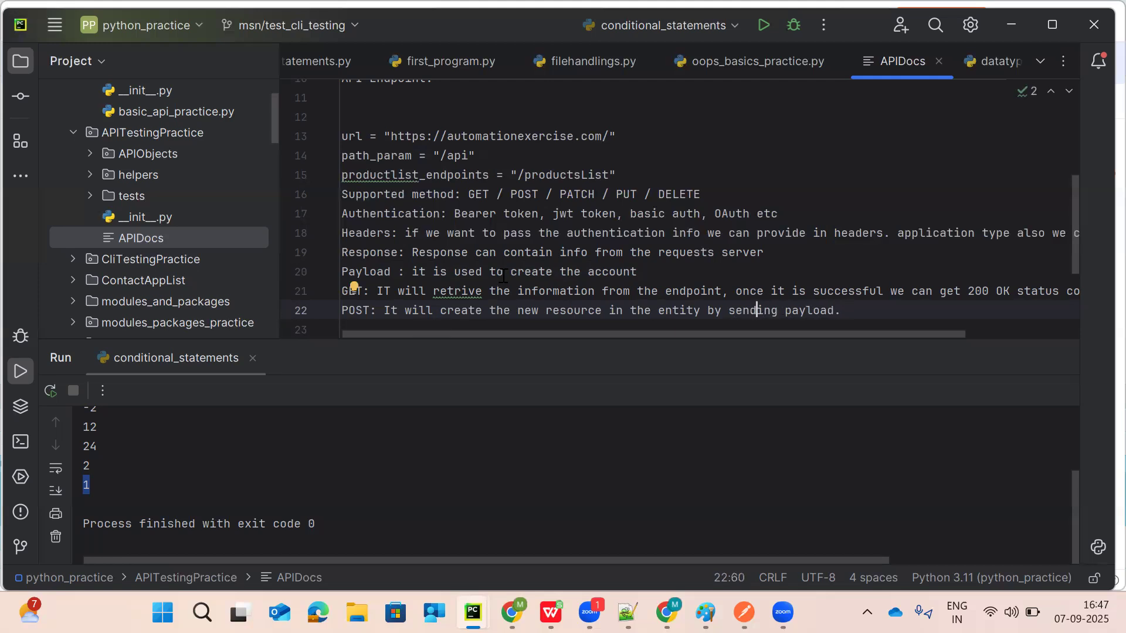
- Switch to the browser's API list page and examine the request parameters of API 11 for creating a user account
mouse_move(744, 612)
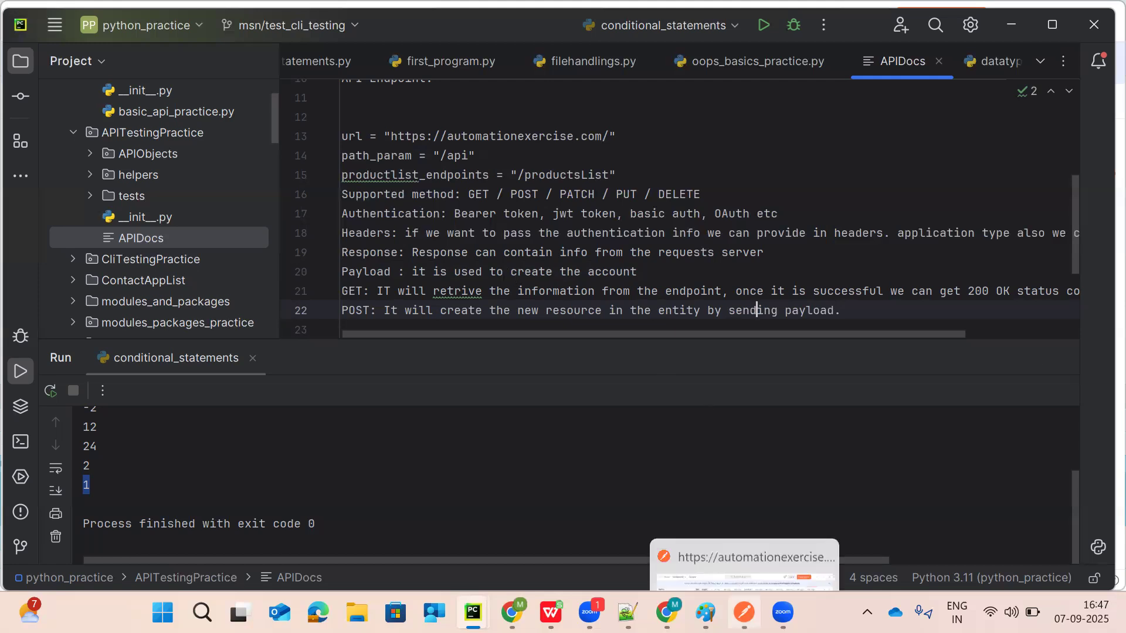
left_click(740, 526)
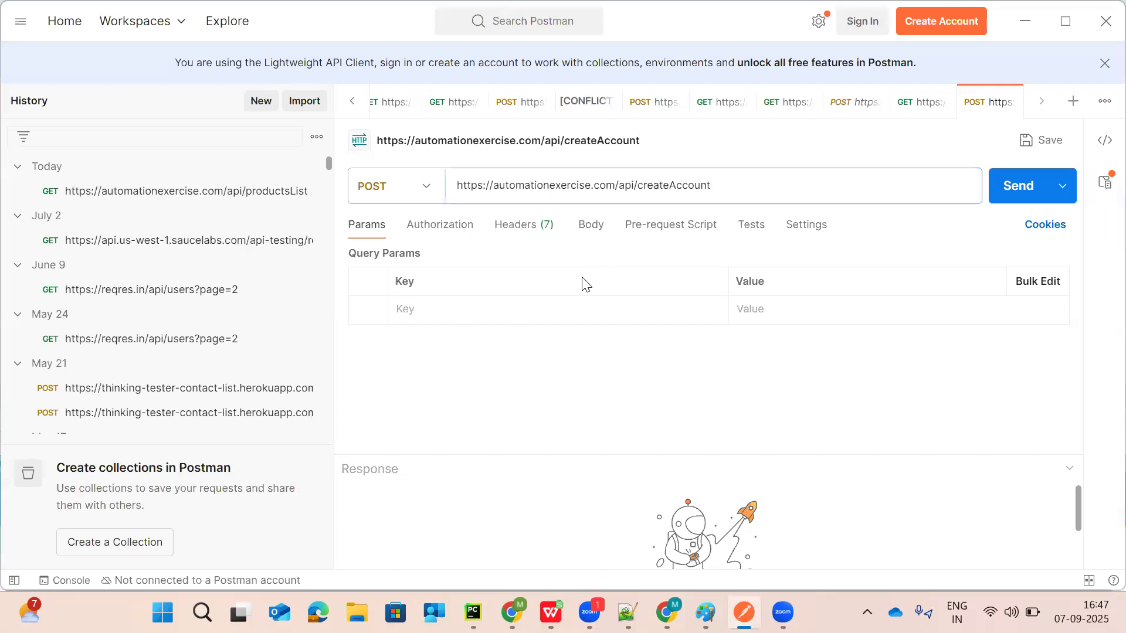
key("alt+Tab")
key("alt+Tab")
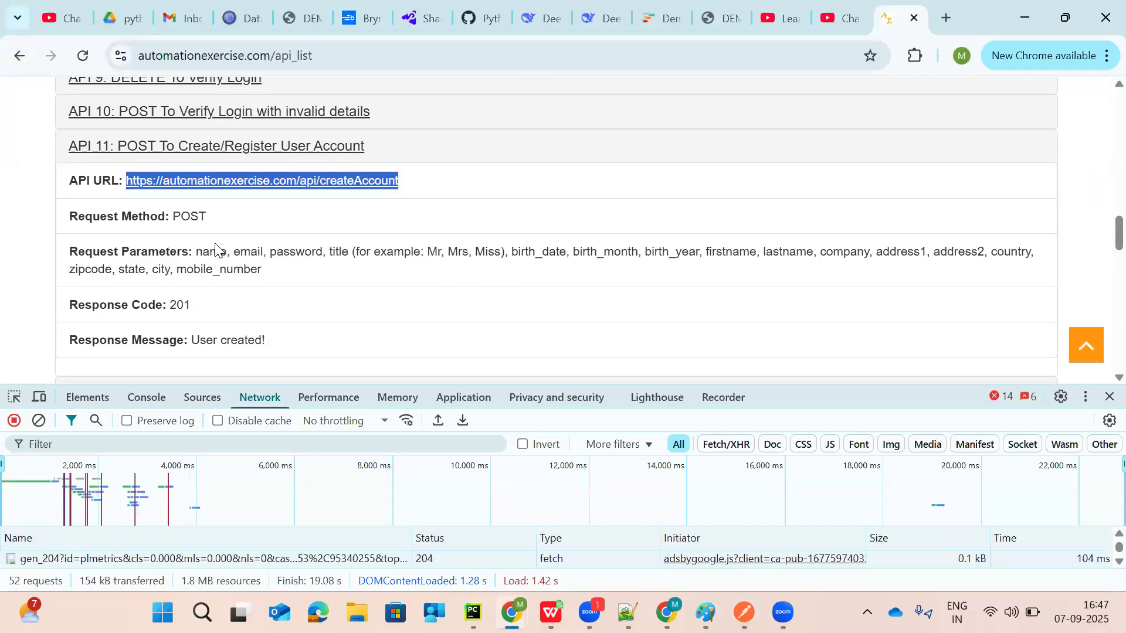
left_click_drag(197, 251, 348, 253)
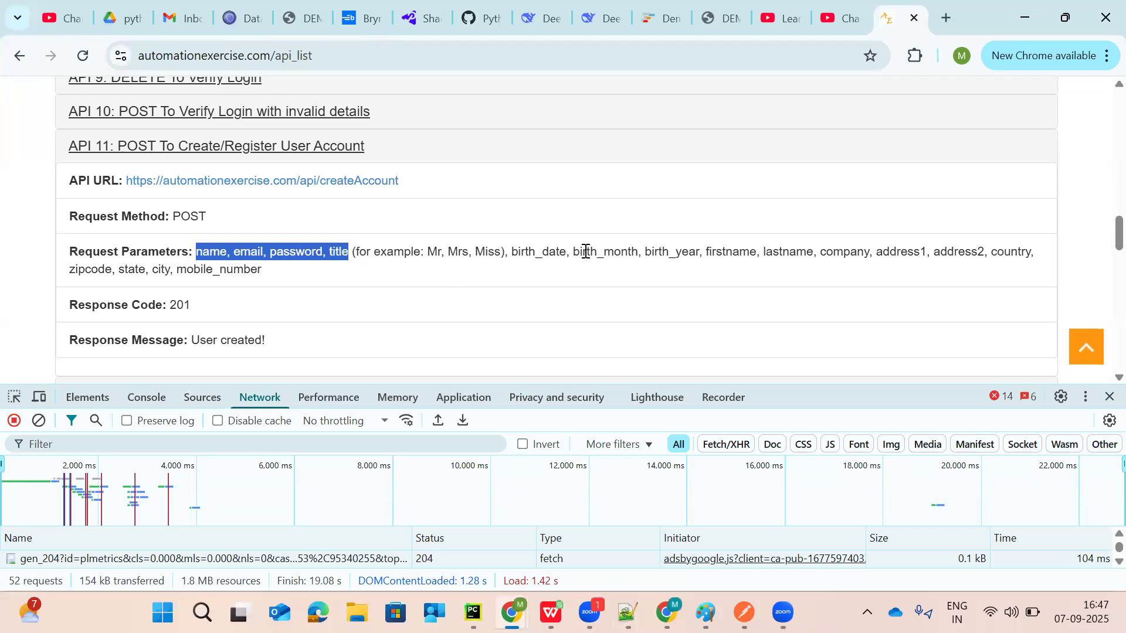
left_click_drag(556, 253, 922, 265)
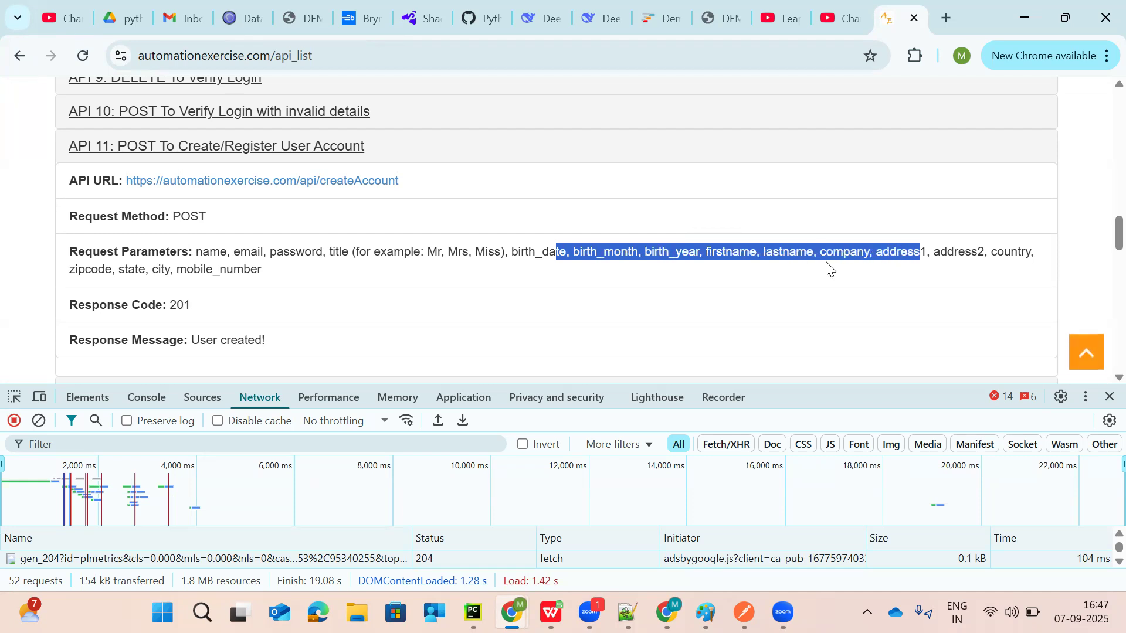
scroll(548, 281, "down", 1)
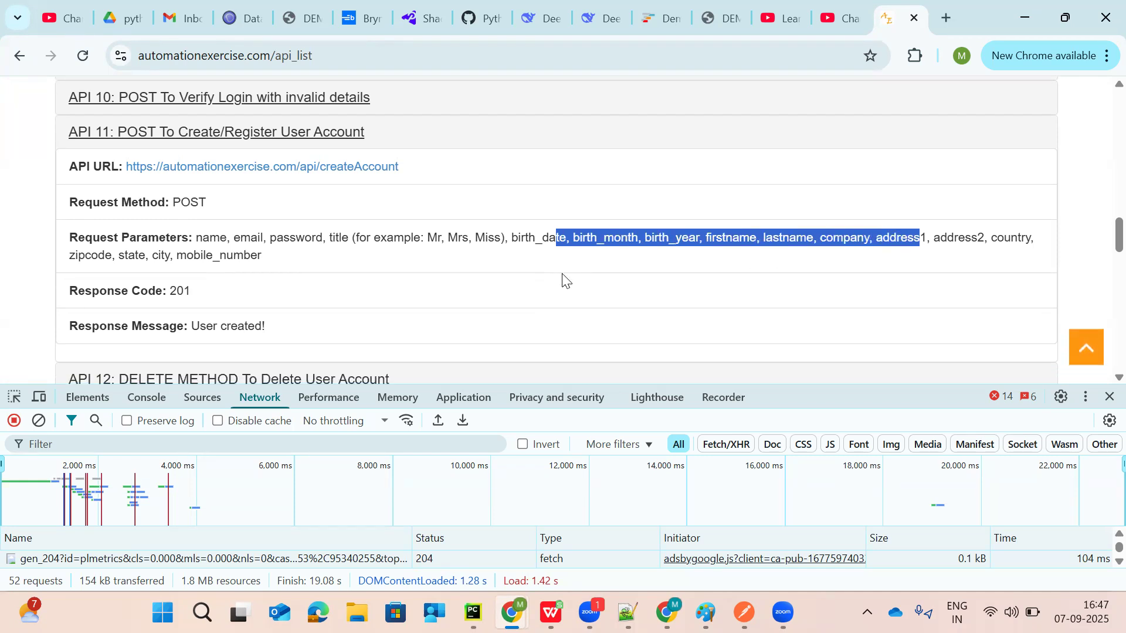
scroll(548, 280, "down", 2)
scroll(563, 276, "up", 1)
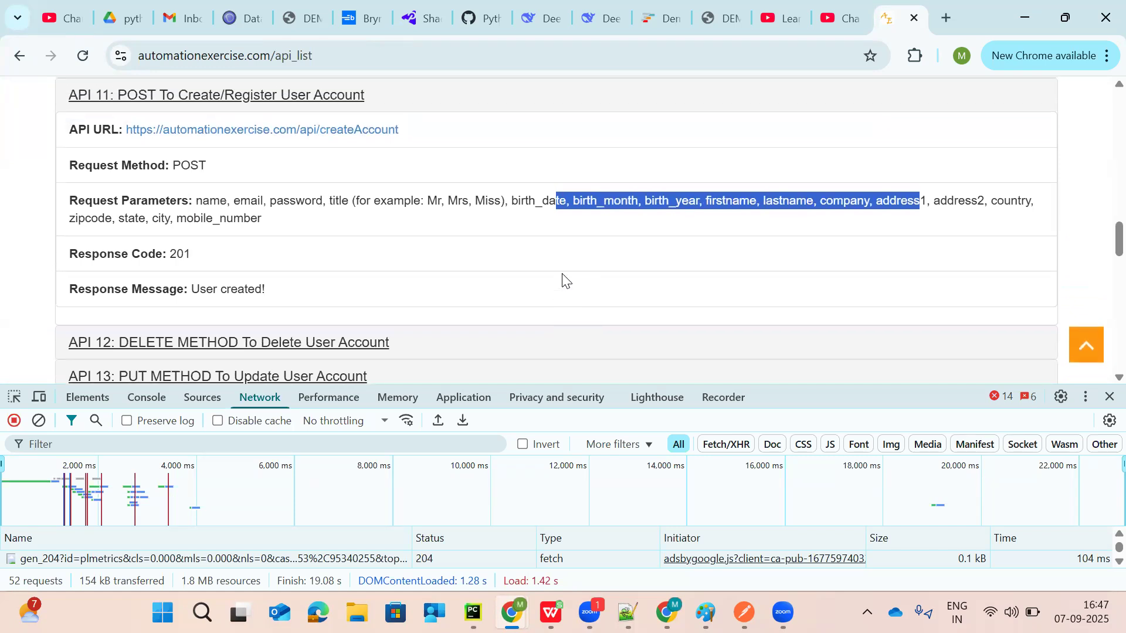
left_click(287, 222)
left_click_drag(286, 218, 197, 210)
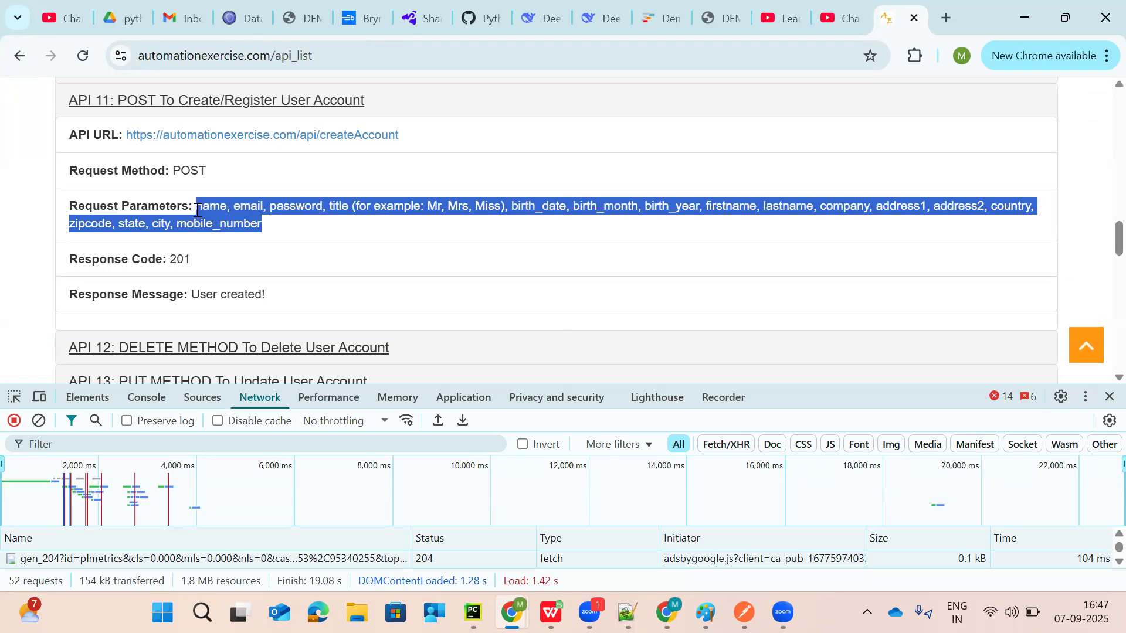
- Look through the API list, expand API 14, and view its getUserDetailByEmail URL in the browser before returning to the list
scroll(282, 266, "up", 20)
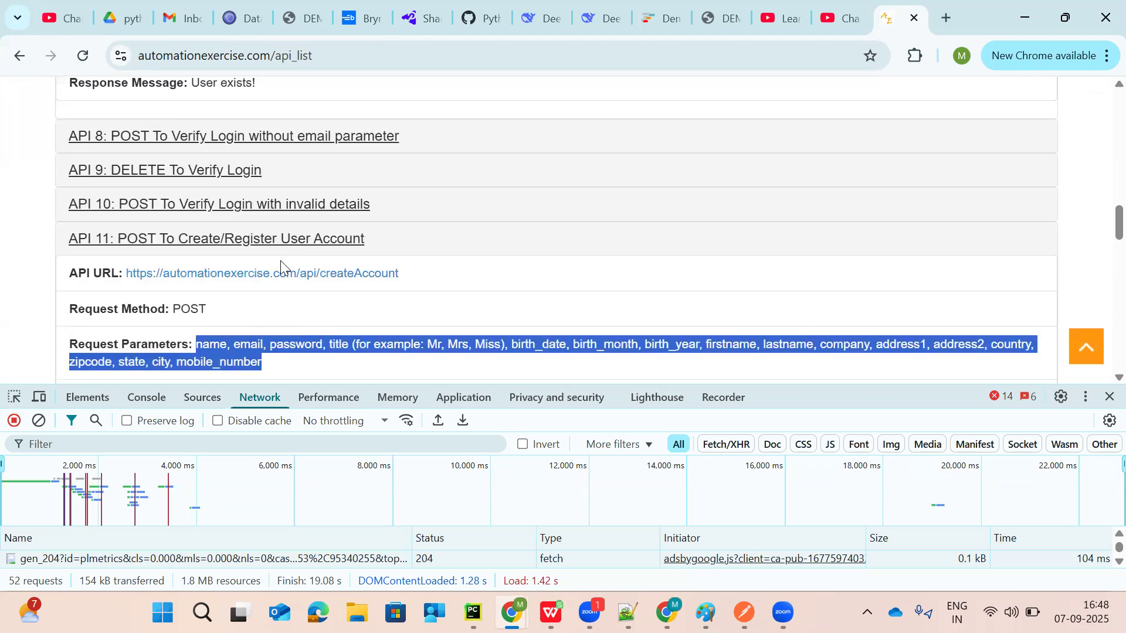
scroll(281, 267, "up", 5)
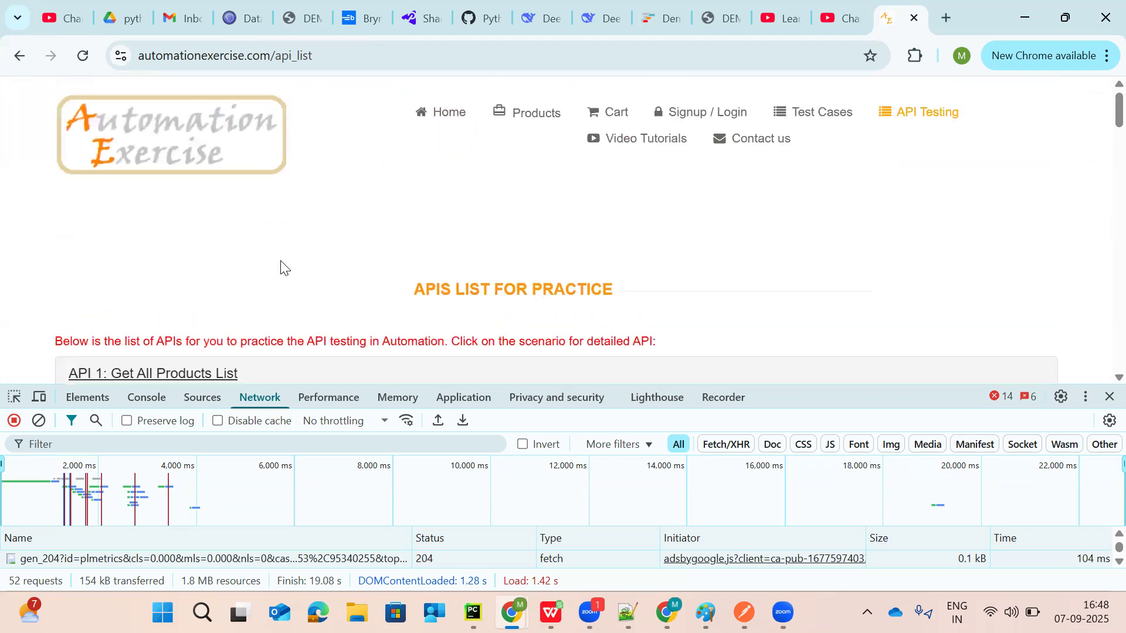
scroll(281, 267, "down", 4)
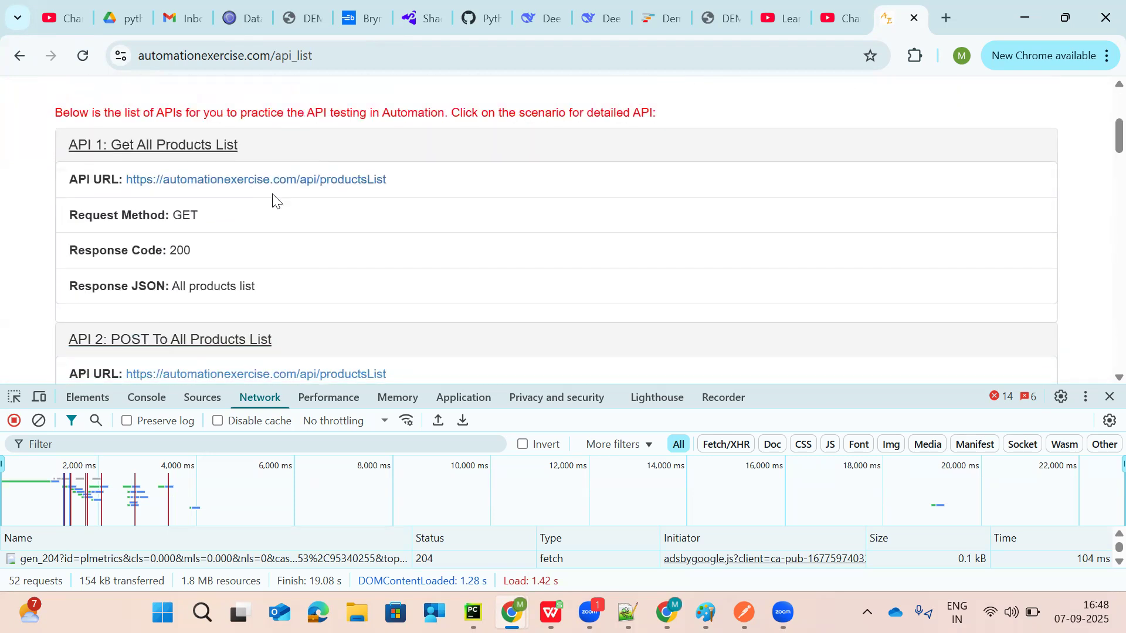
scroll(272, 231, "down", 16)
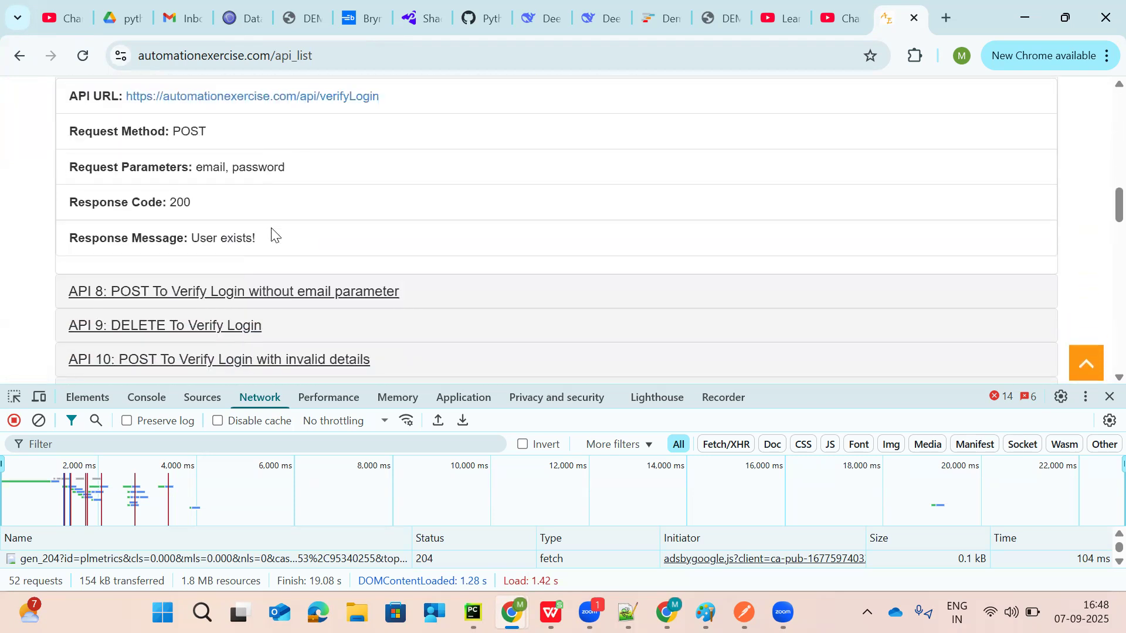
scroll(271, 228, "down", 5)
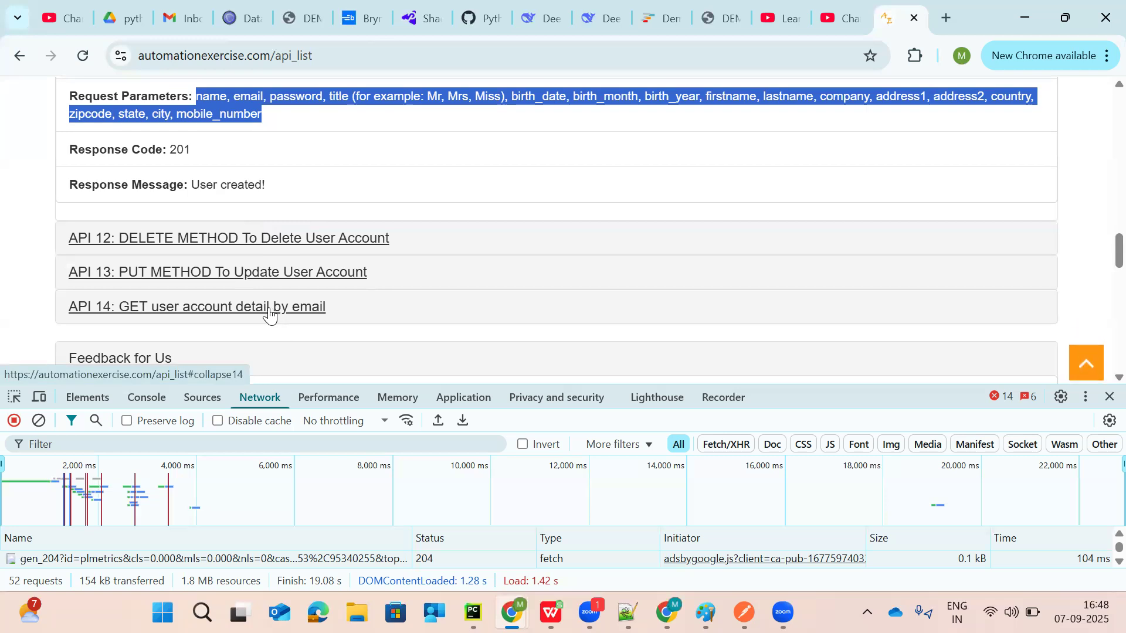
left_click(269, 311)
scroll(269, 312, "down", 3)
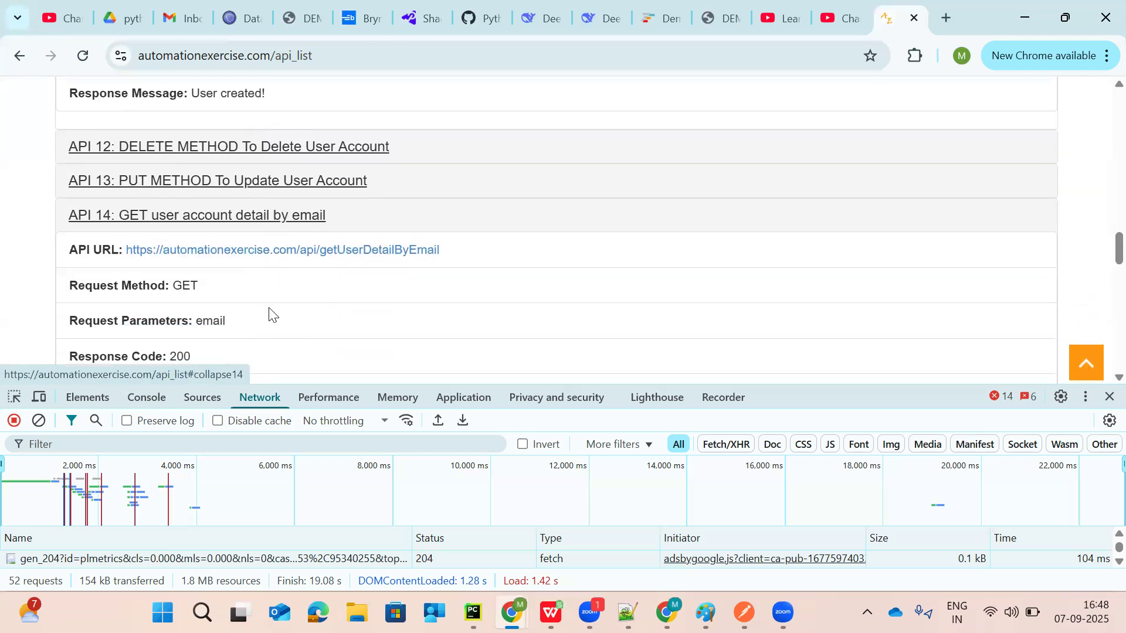
left_click(364, 199)
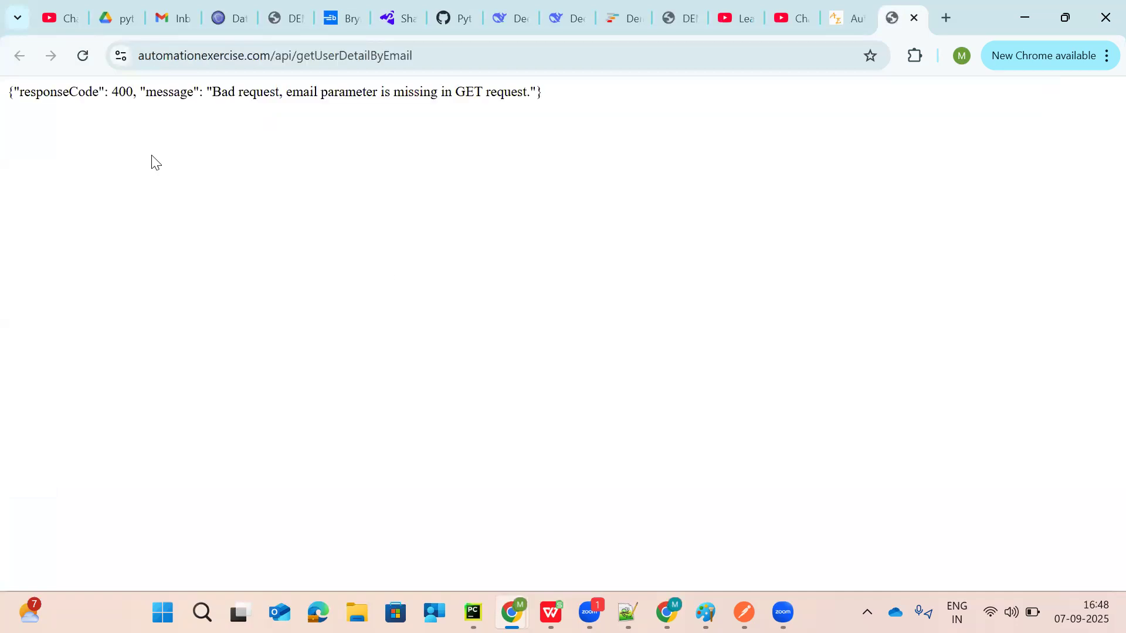
left_click(914, 18)
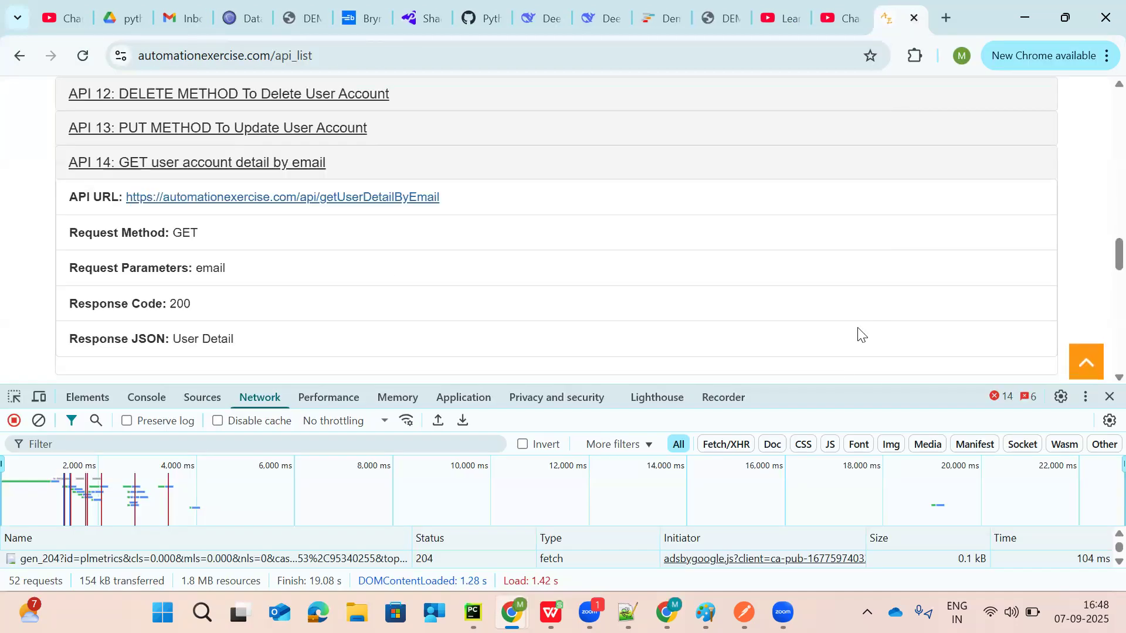
- Switch to Postman, look through the createAccount request's body types and select form-data
mouse_move(744, 611)
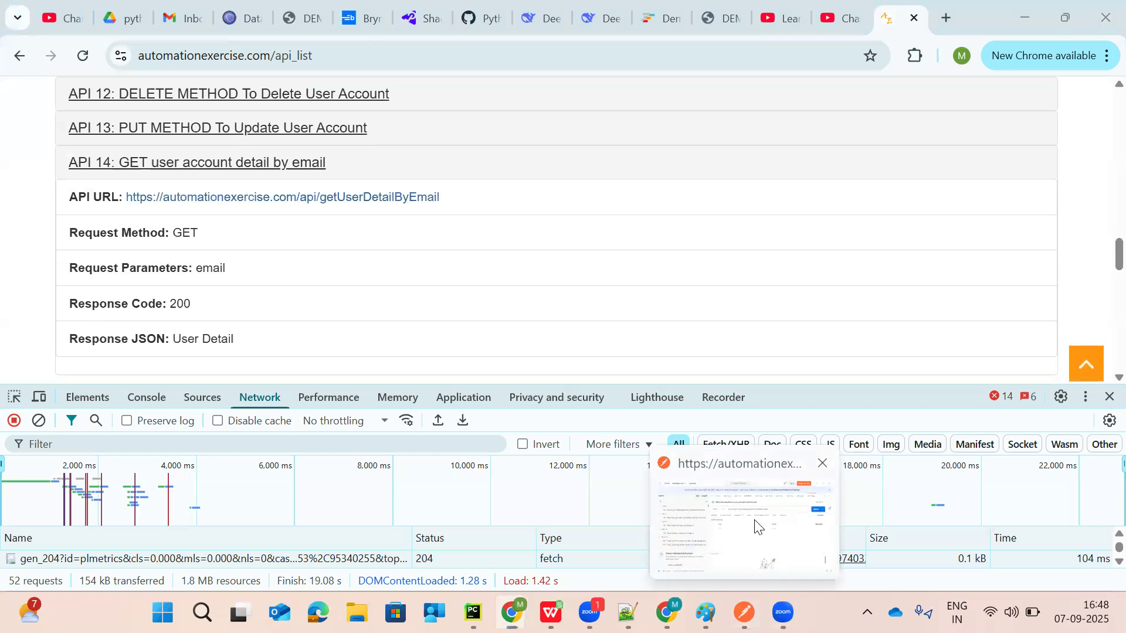
left_click(754, 533)
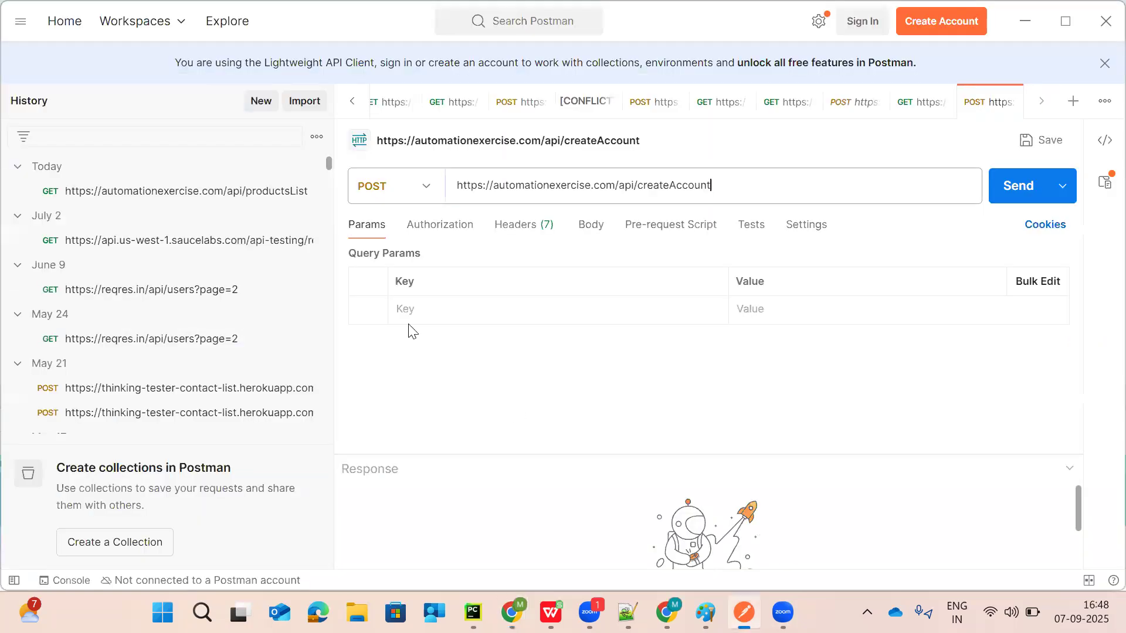
left_click(590, 224)
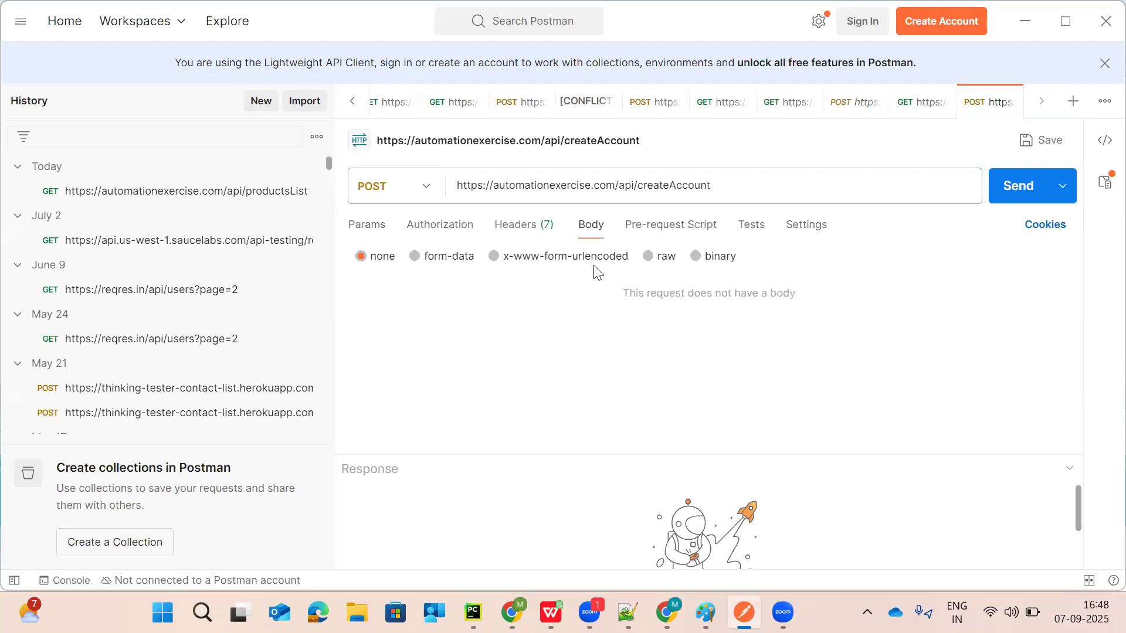
left_click(455, 263)
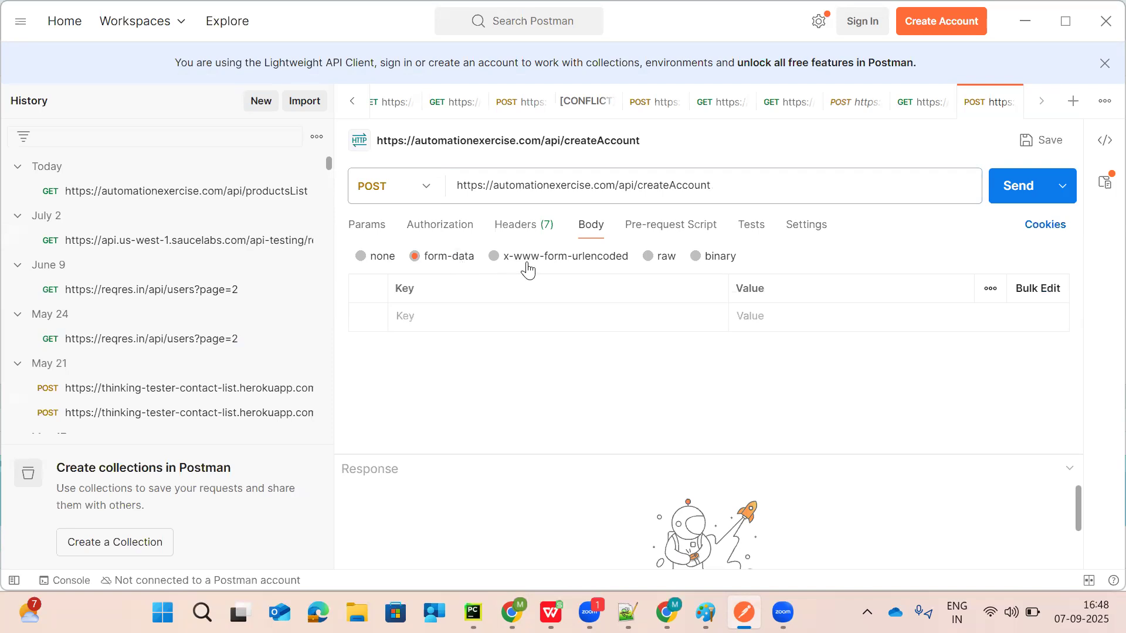
left_click(580, 263)
left_click(656, 261)
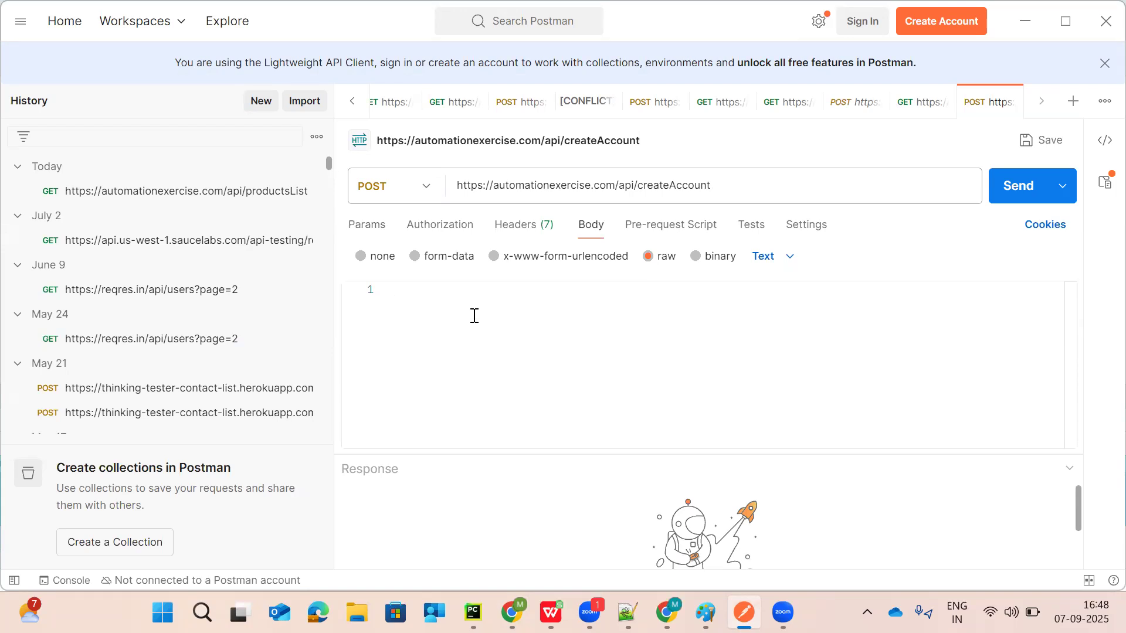
left_click(409, 299)
left_click(421, 259)
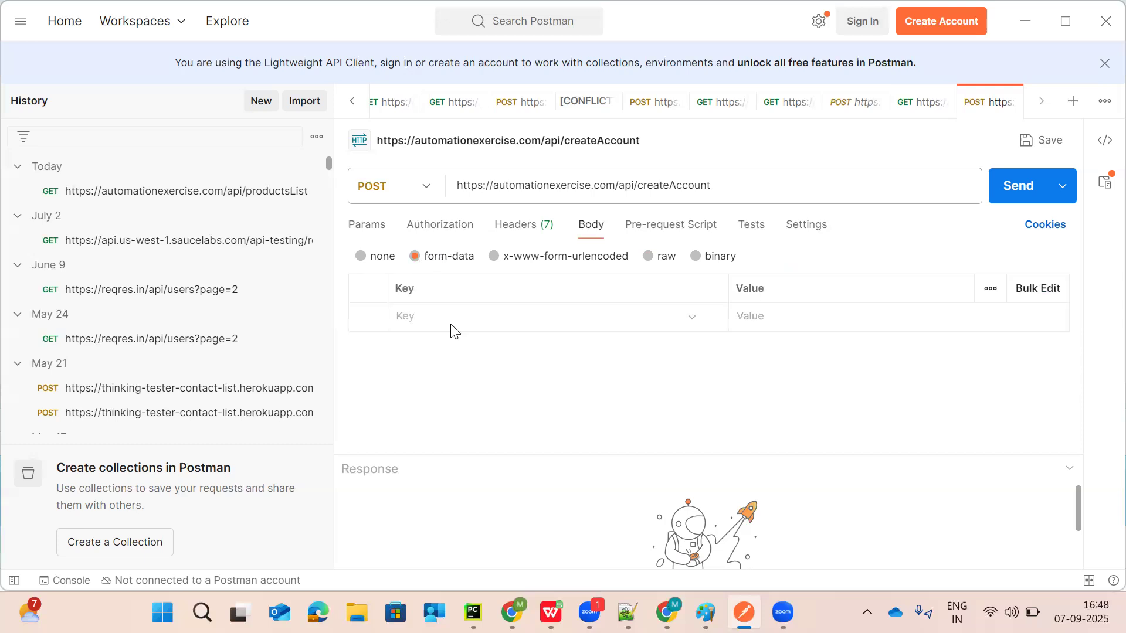
- Add a "name" field with the account holder's name to the form-data, and switch the body type to raw
left_click(426, 313)
type("name")
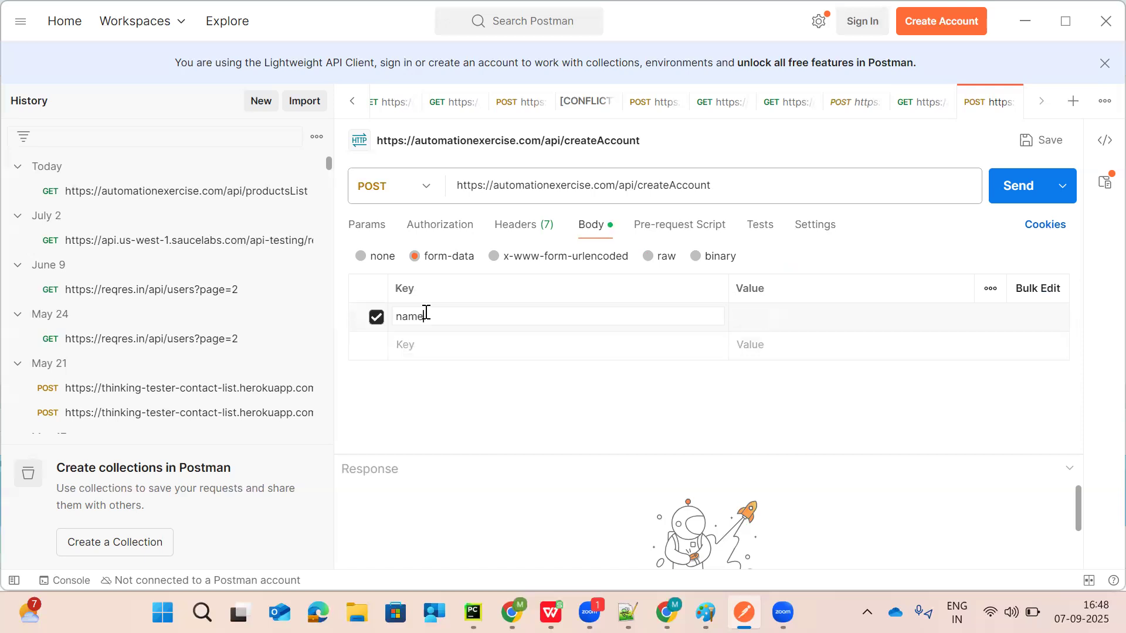
key("Tab")
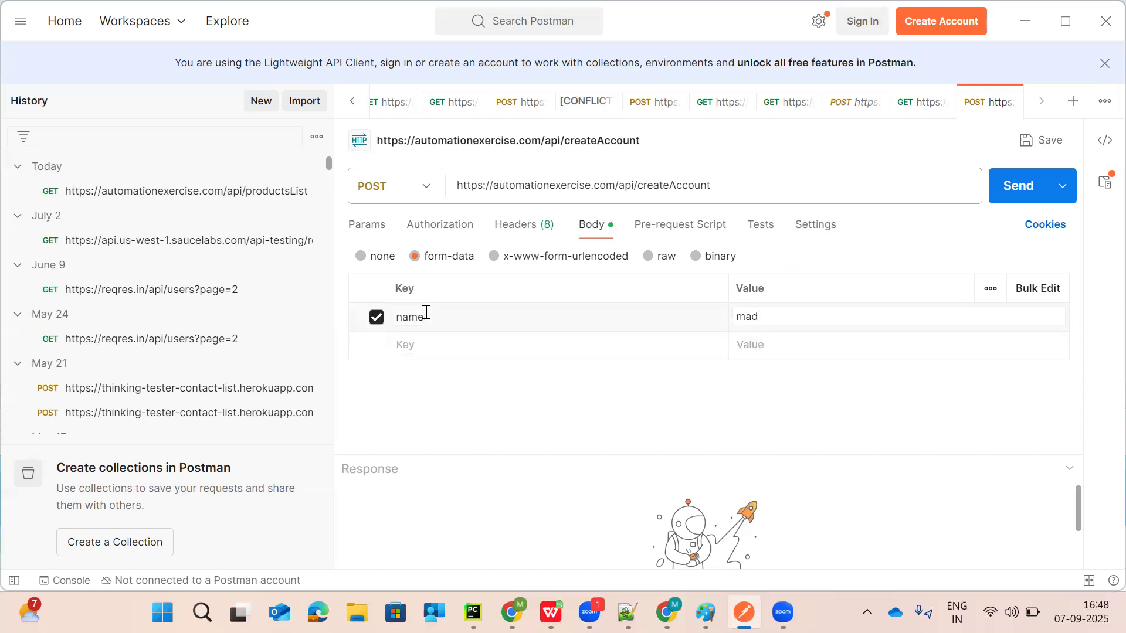
left_click(417, 348)
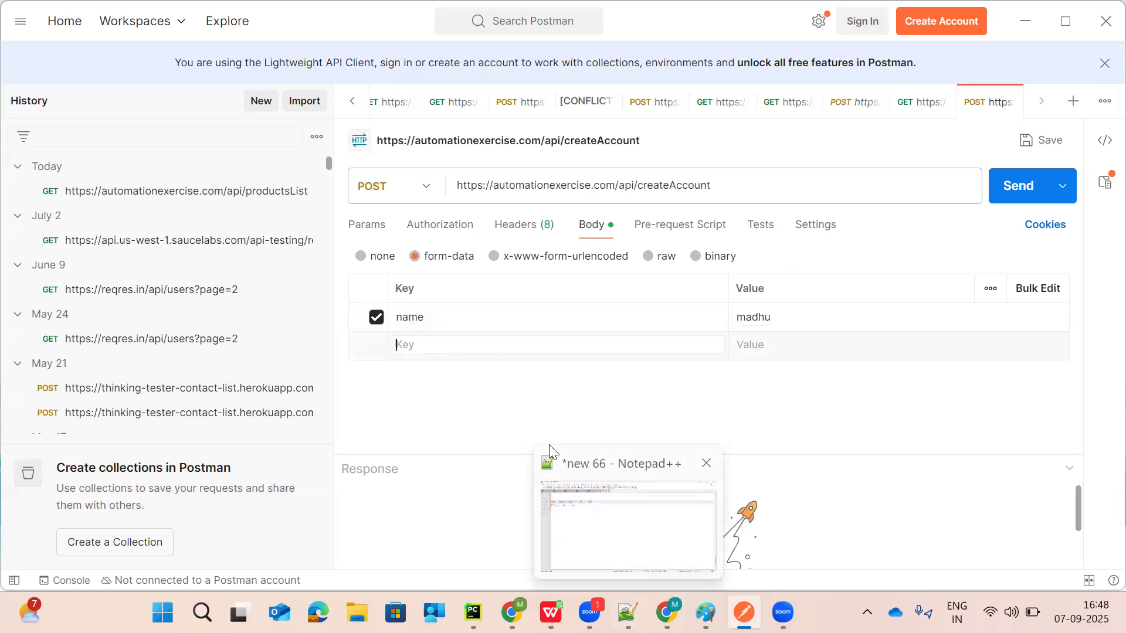
left_click(662, 258)
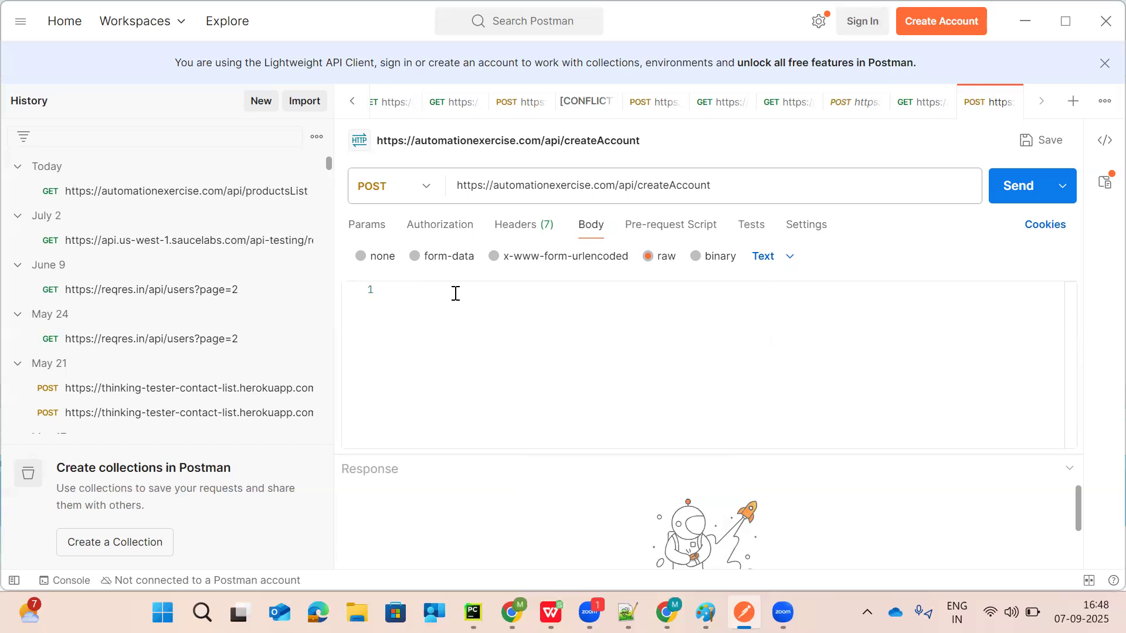
type("https://automationexercise.com/api/createAccount")
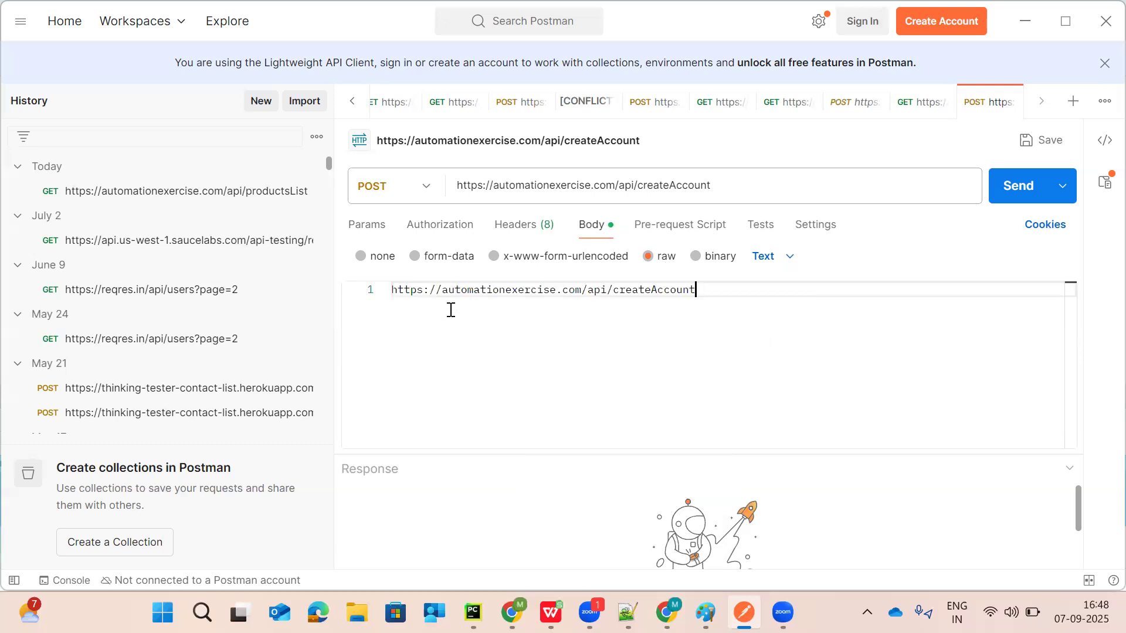
key("ctrl+a")
key("BackSpace")
key("alt+Tab")
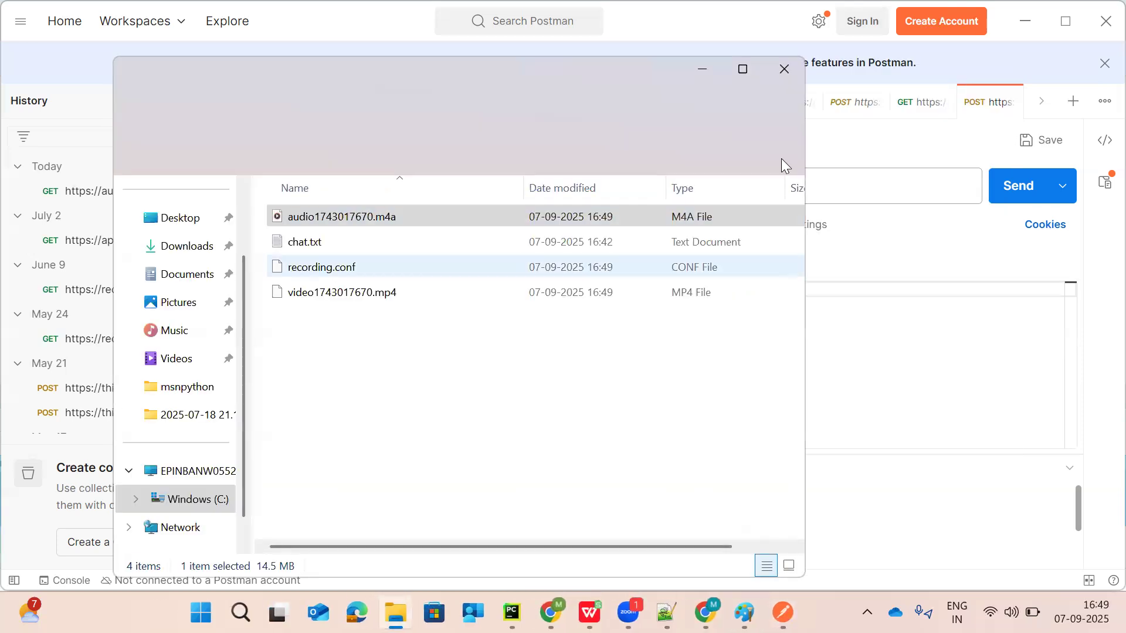
left_click(786, 69)
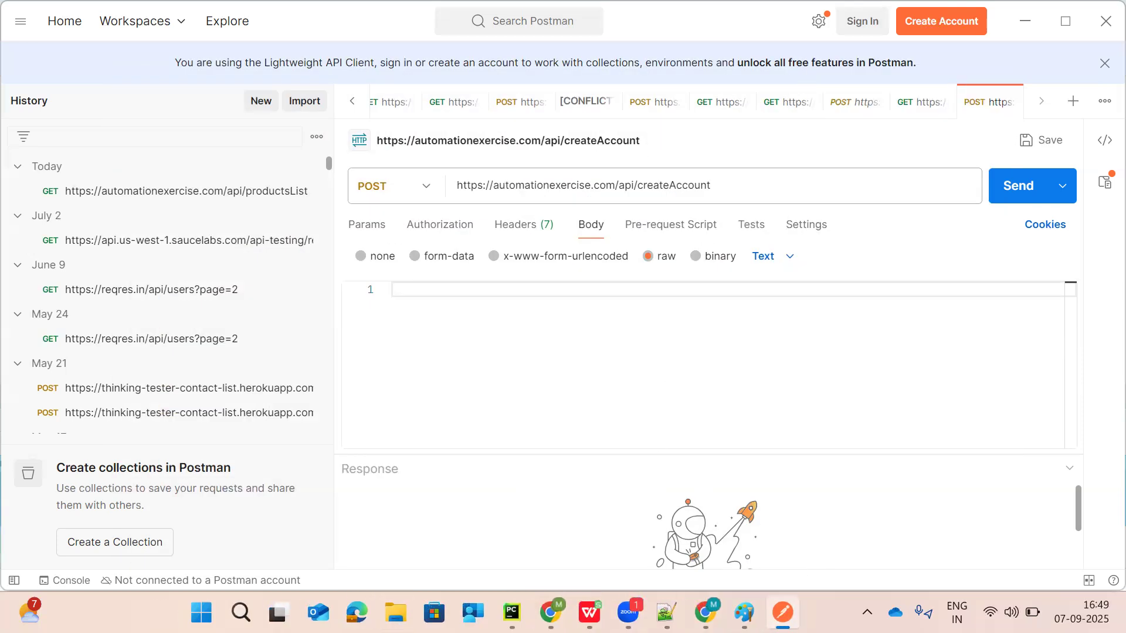
- Copy API 11's request parameter list from the browser's API list page into the raw body in Postman
mouse_move(550, 612)
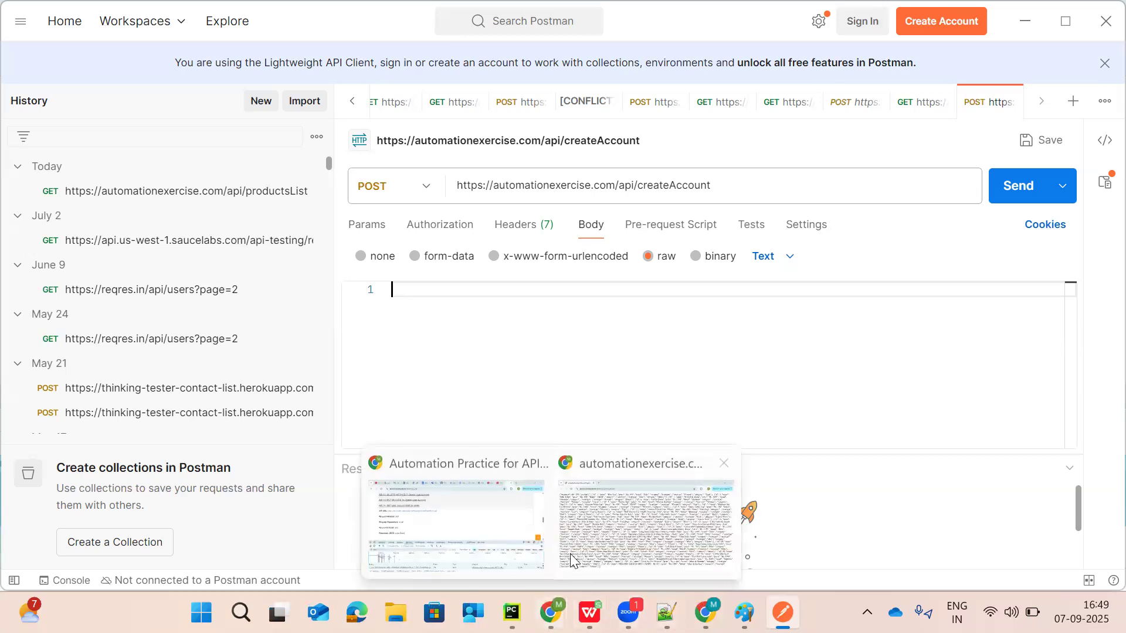
left_click(483, 520)
scroll(415, 340, "up", 5)
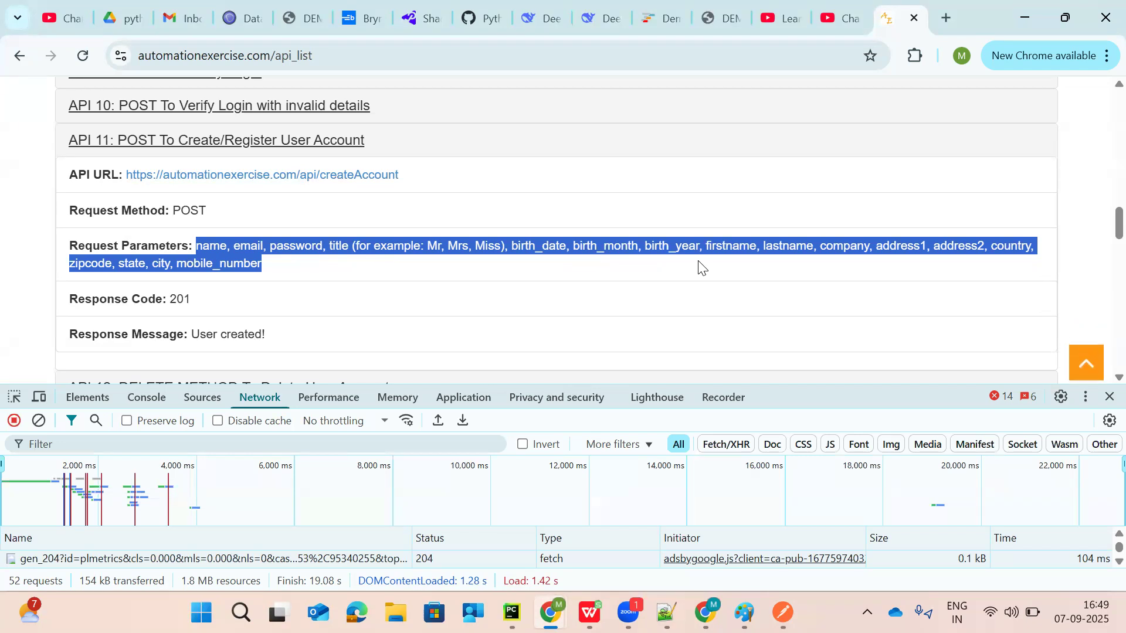
left_click(783, 612)
key("ctrl+v")
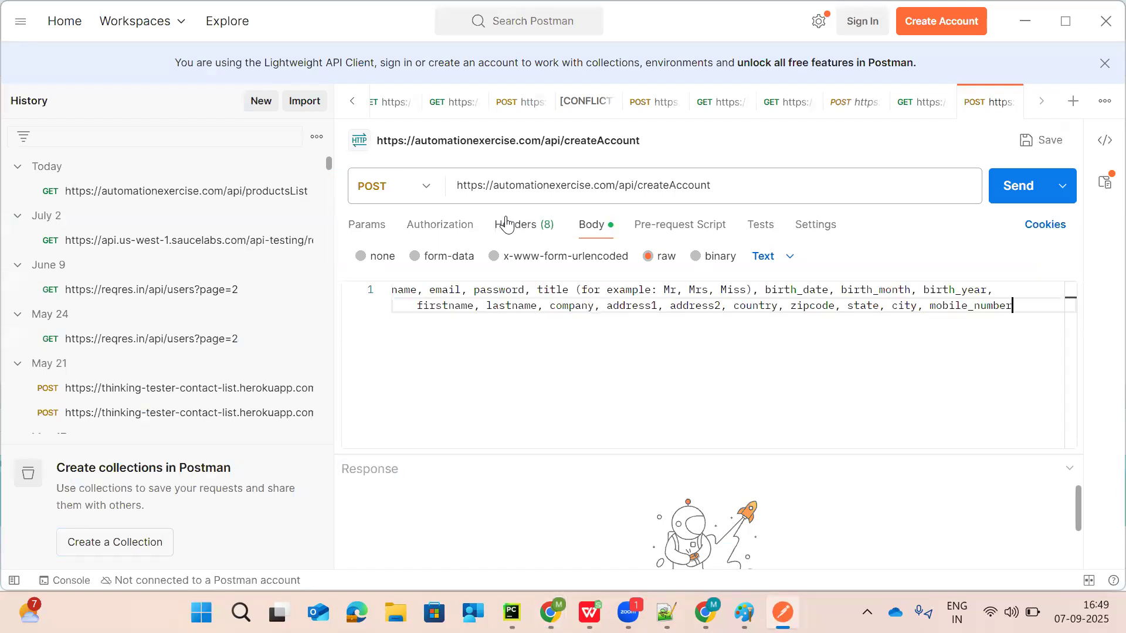
- Return the body to form-data and add an "email" field with the account's e-mail address
left_click(446, 258)
left_click(417, 352)
type("email")
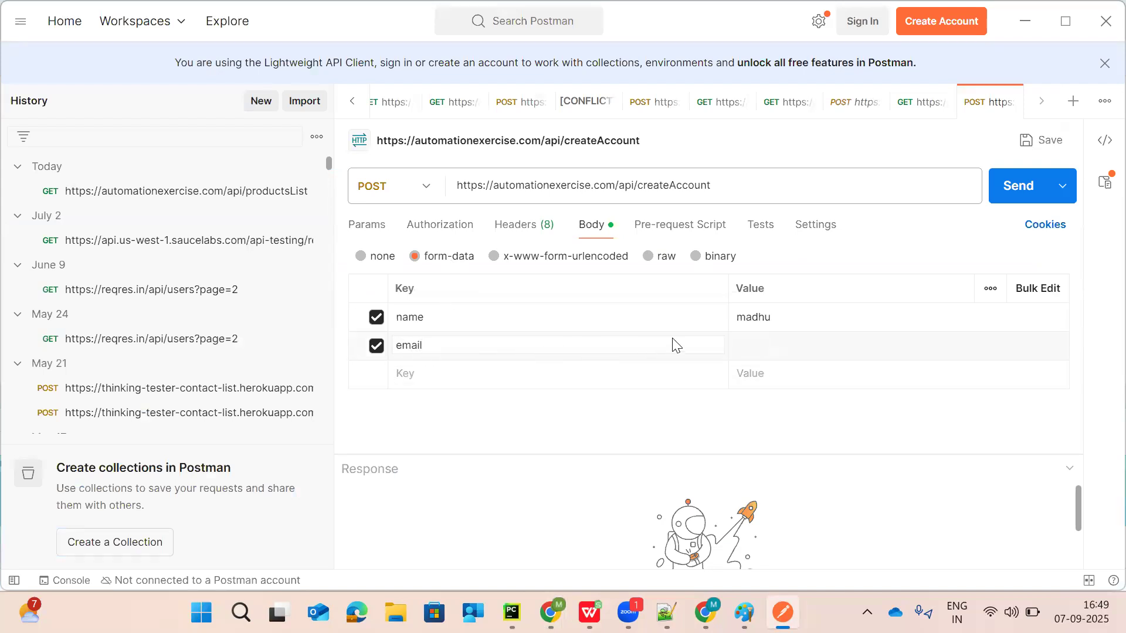
left_click(731, 344)
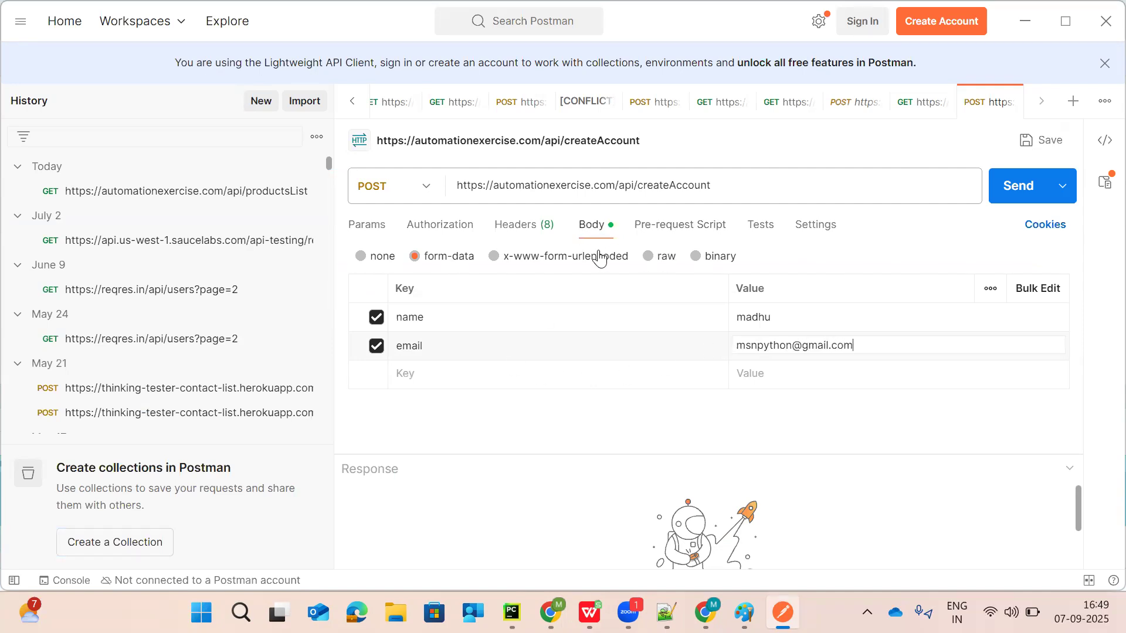
- Check the parameter list in the raw body, and add a "password" field with the account password to the form-data
left_click(666, 259)
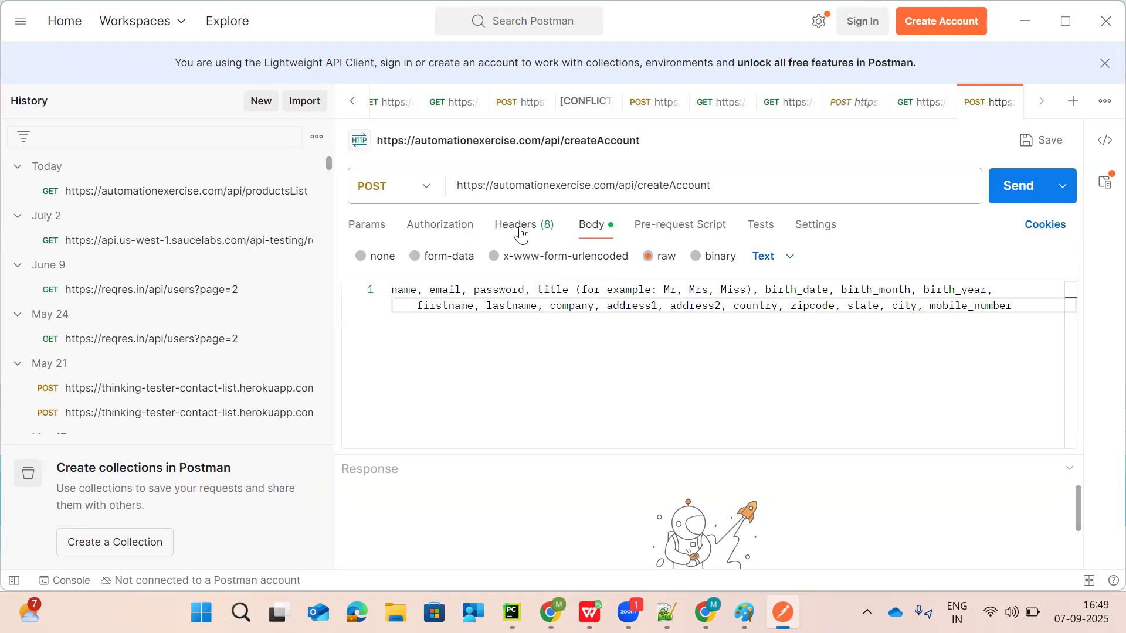
left_click(436, 259)
left_click(414, 374)
type("passwor")
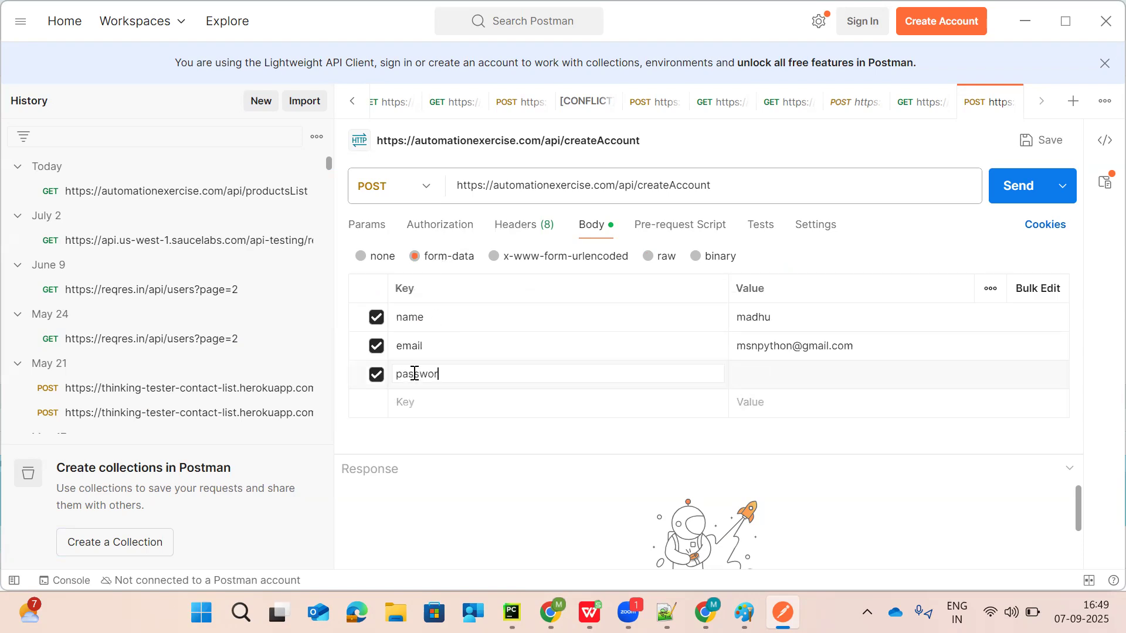
left_click(746, 374)
key("BackSpace")
key("BackSpace")
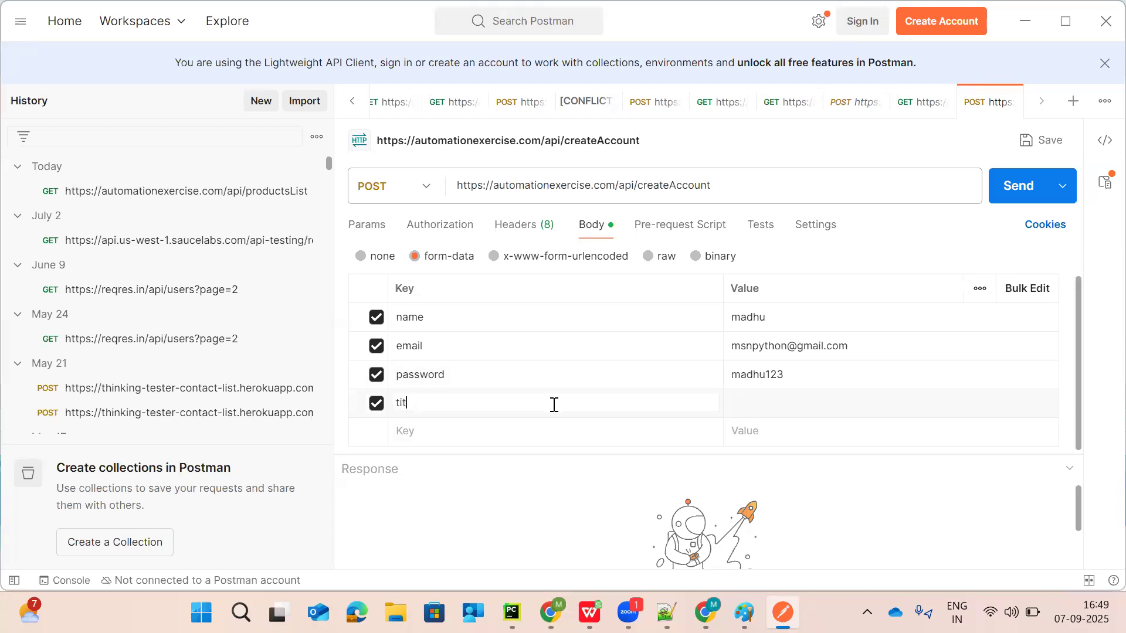
- Add a "title" field with the value "Mr" to the form-data
left_click(750, 407)
type("Mr")
left_click(668, 258)
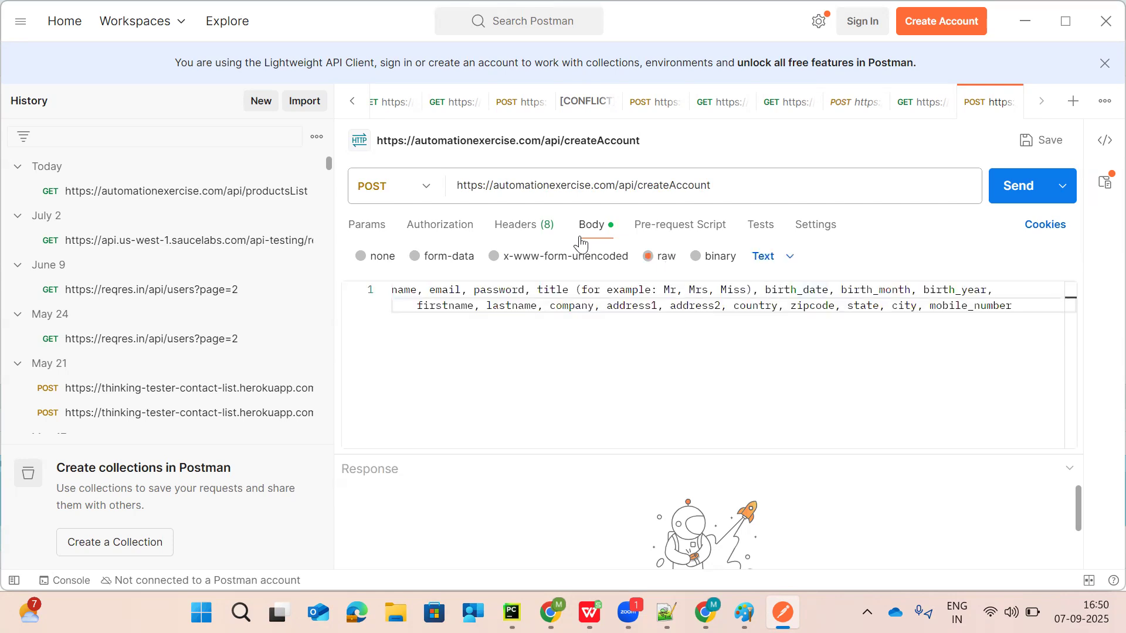
left_click(537, 230)
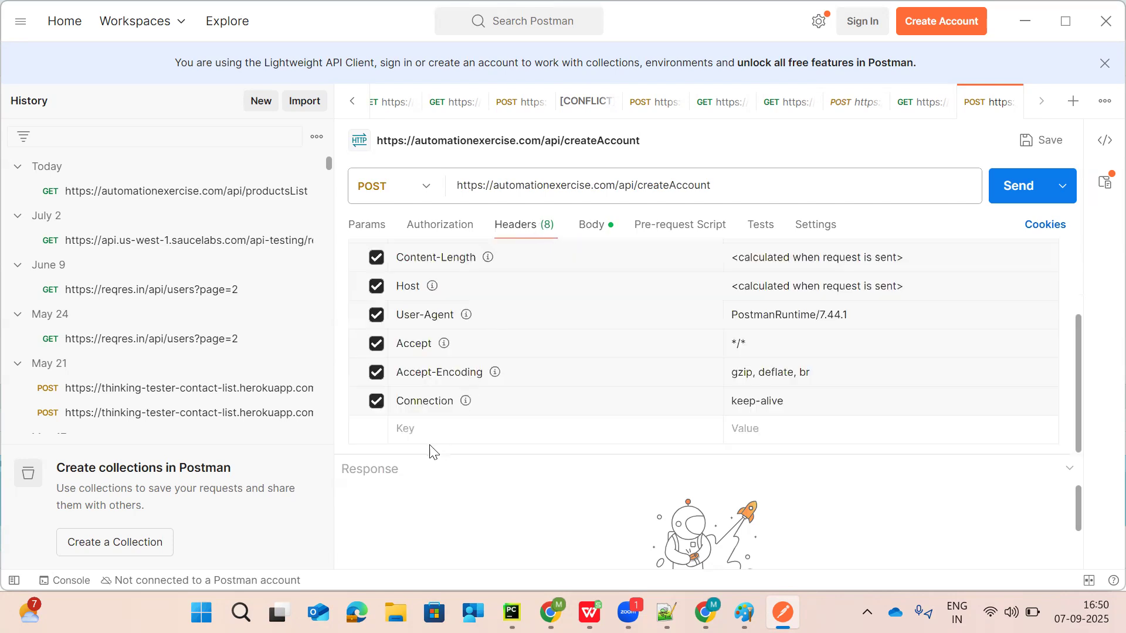
left_click(590, 231)
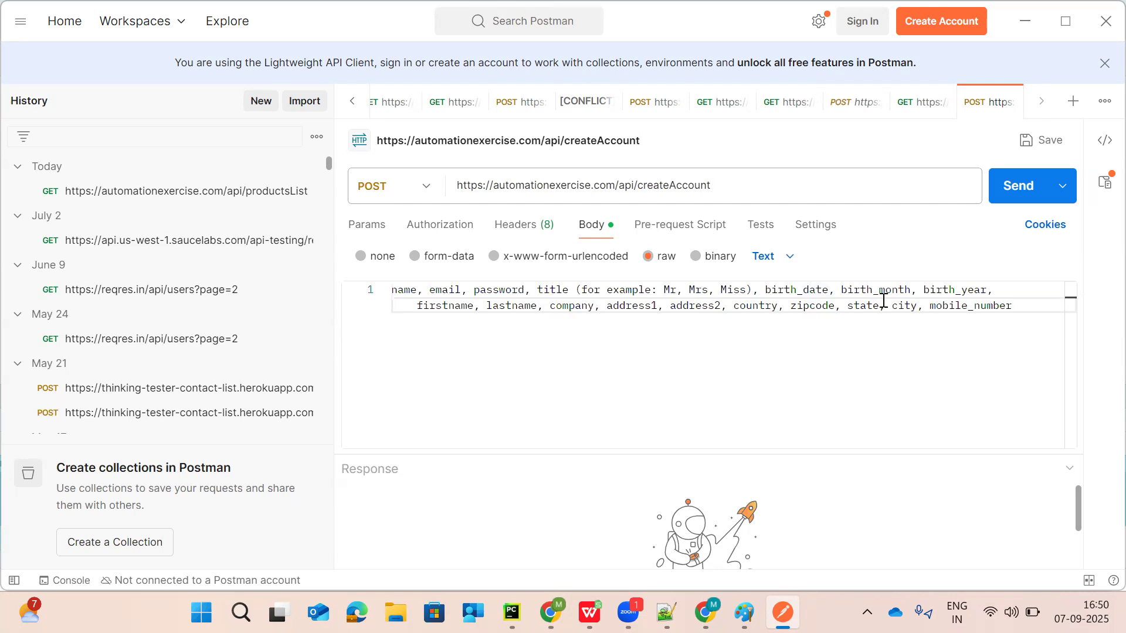
left_click(456, 261)
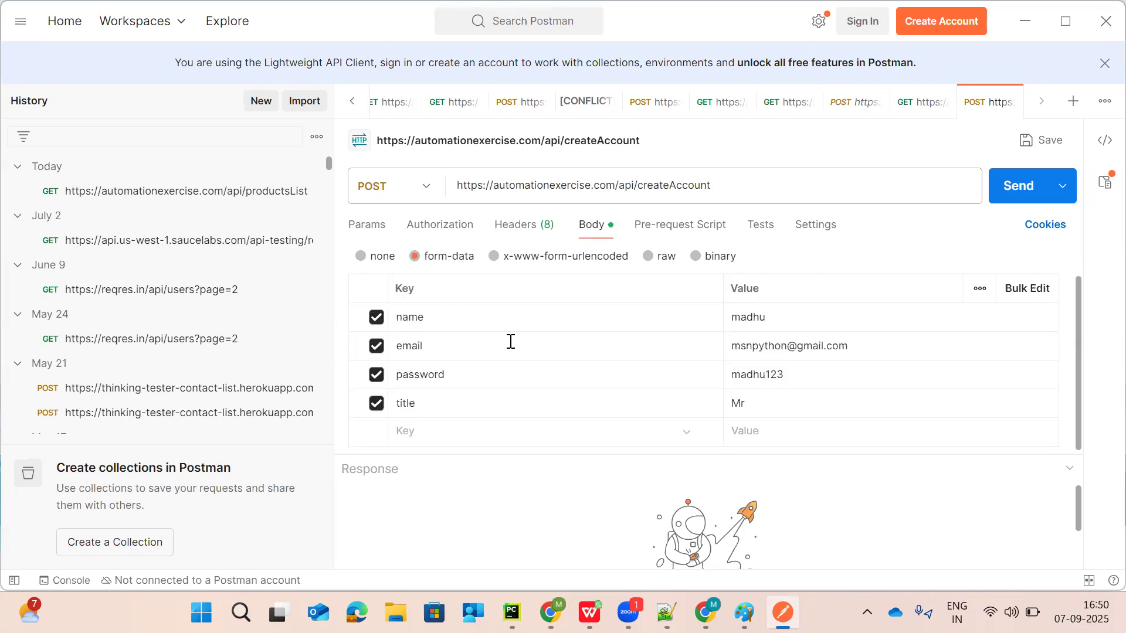
- Copy "birth_date" from the raw parameter list into a new form-data key and enter the birth day as its value
left_click(658, 258)
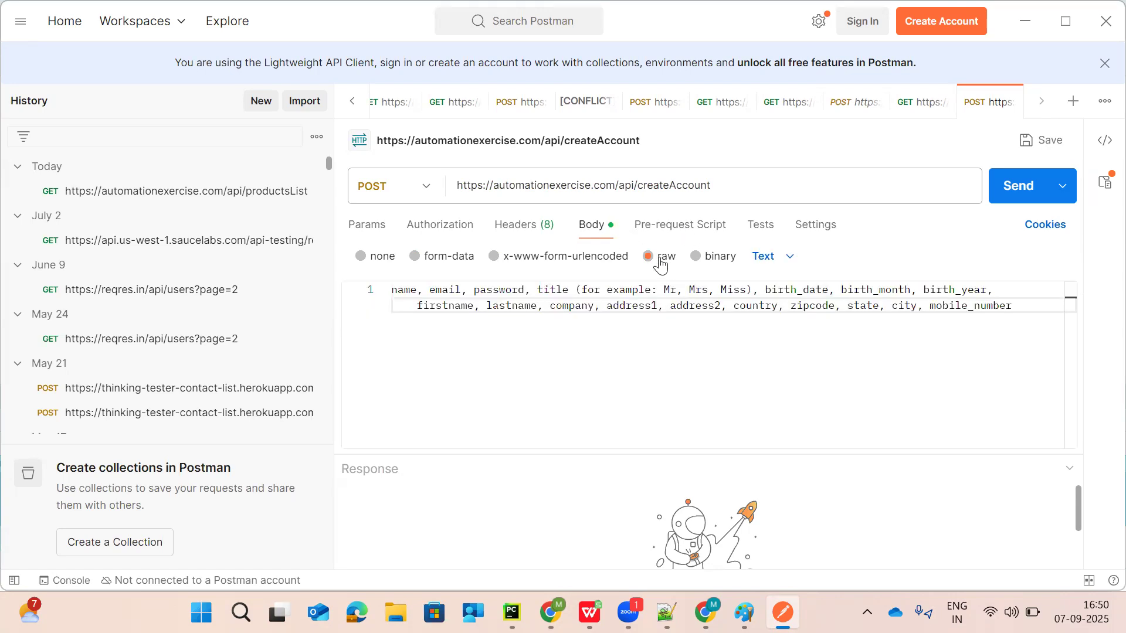
left_click_drag(766, 291, 832, 300)
key("ctrl+c")
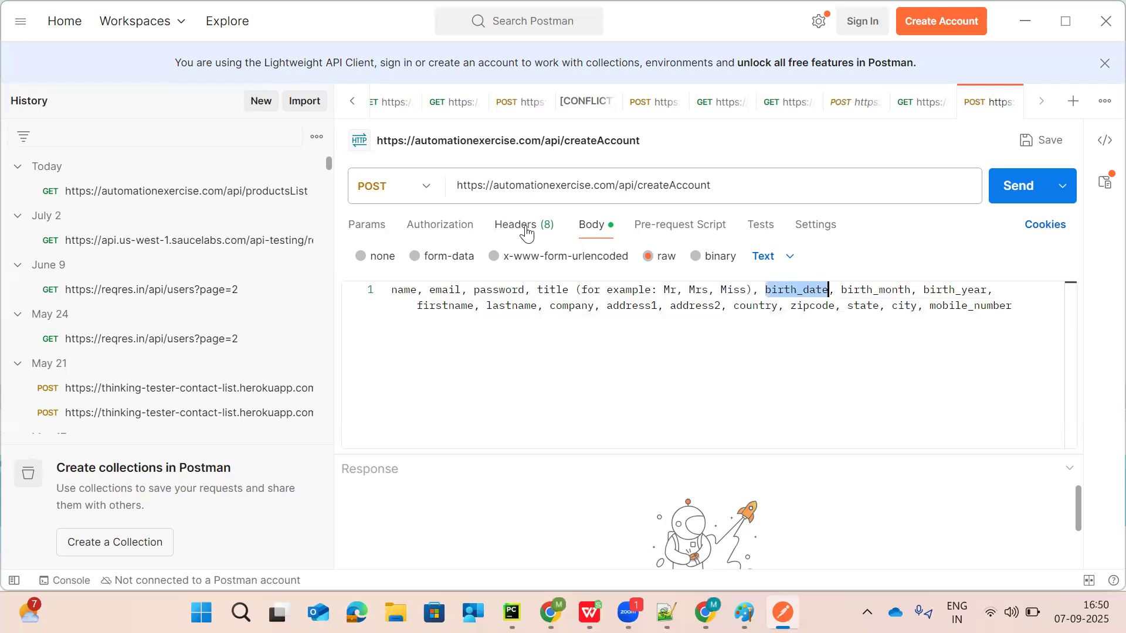
left_click(464, 258)
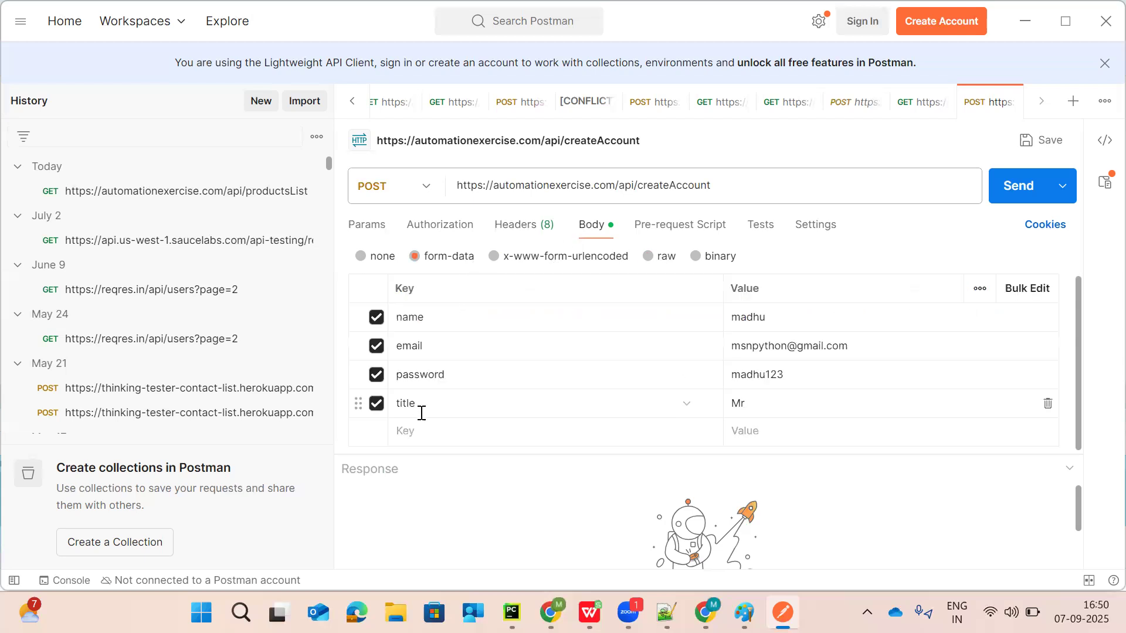
left_click(404, 431)
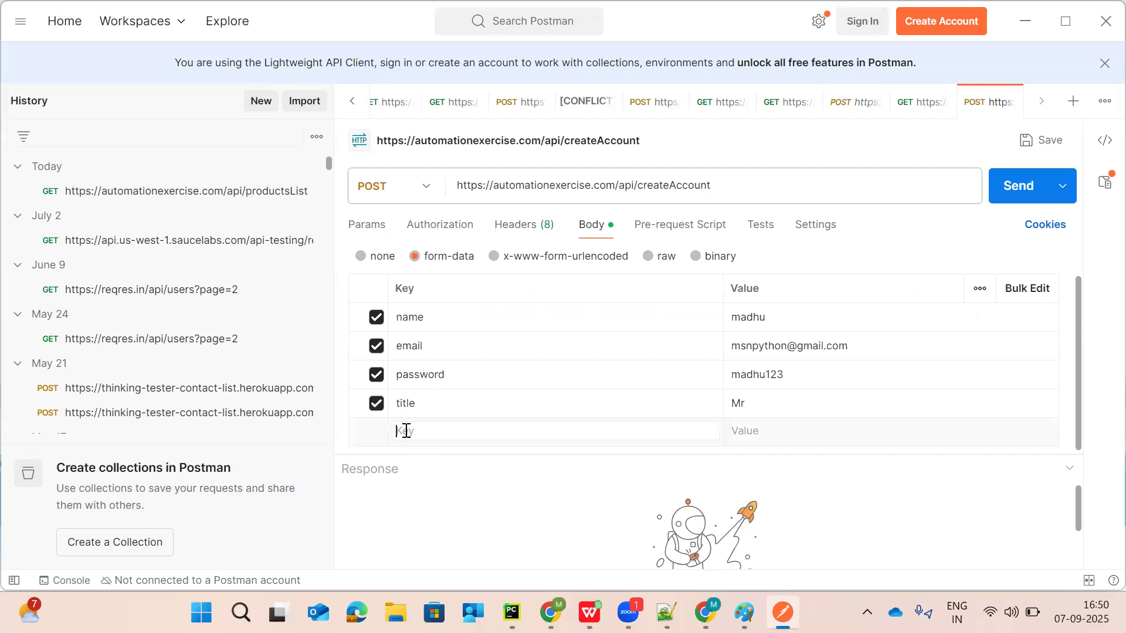
key("ctrl+v")
left_click(769, 421)
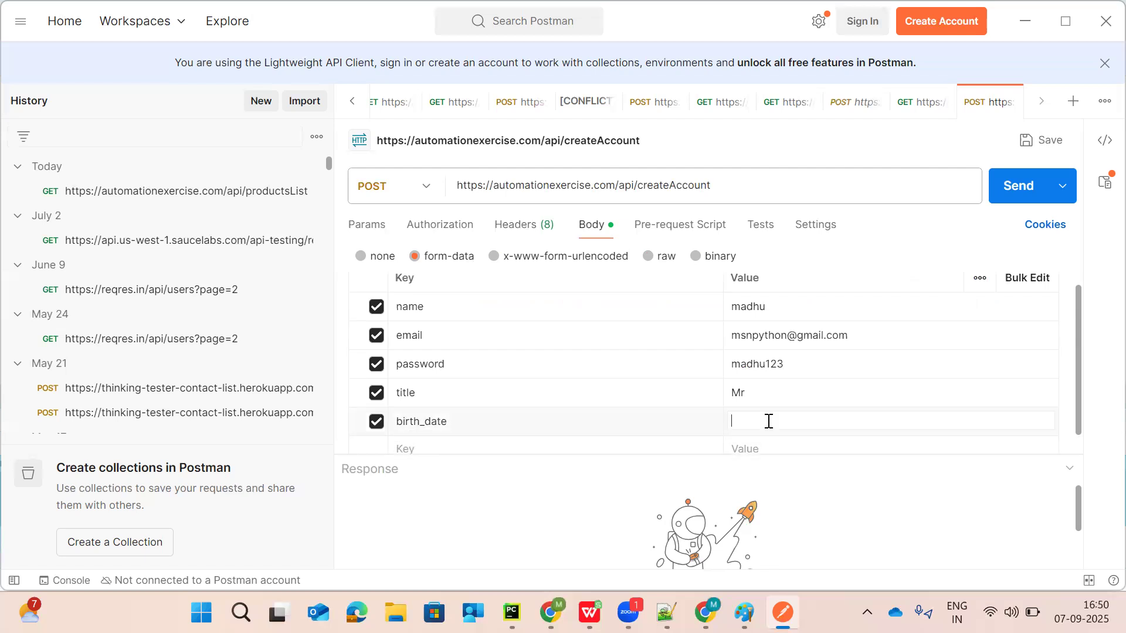
type("16")
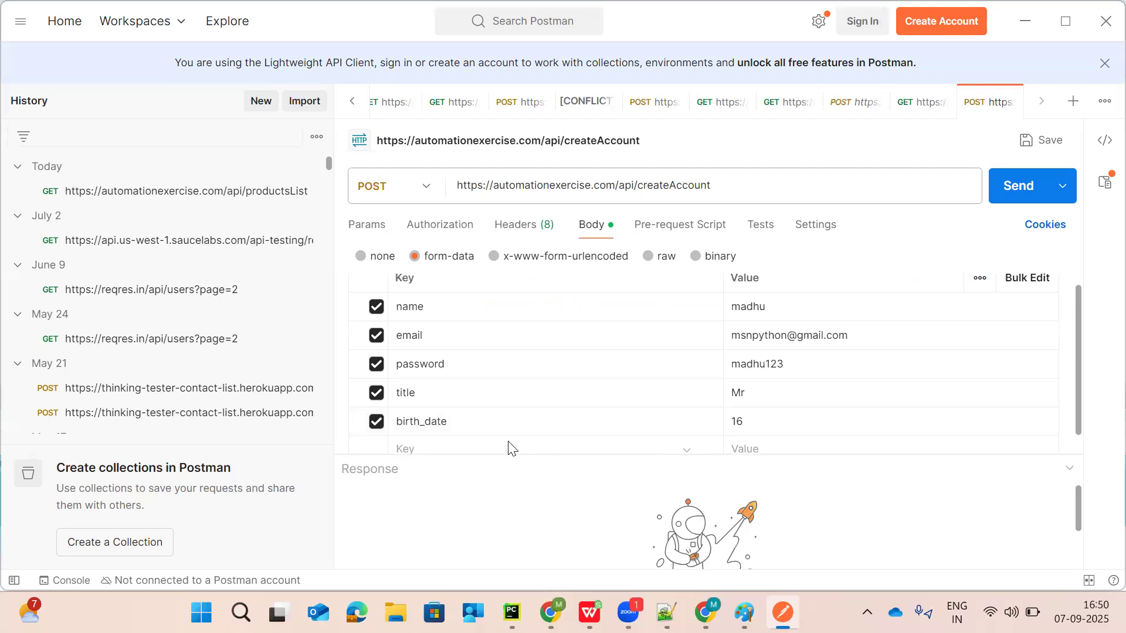
- Add a "birth_month" field to the form-data with the birth month as its value
scroll(494, 445, "down", 1)
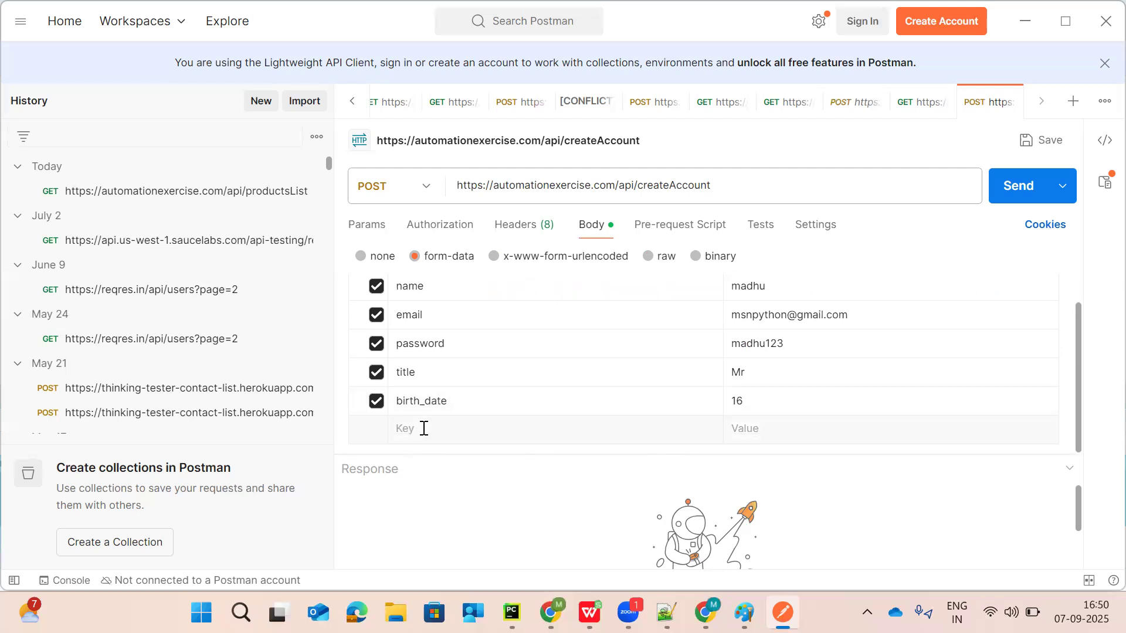
left_click(423, 428)
type("birth_date")
key("BackSpace")
type("month")
key("Tab")
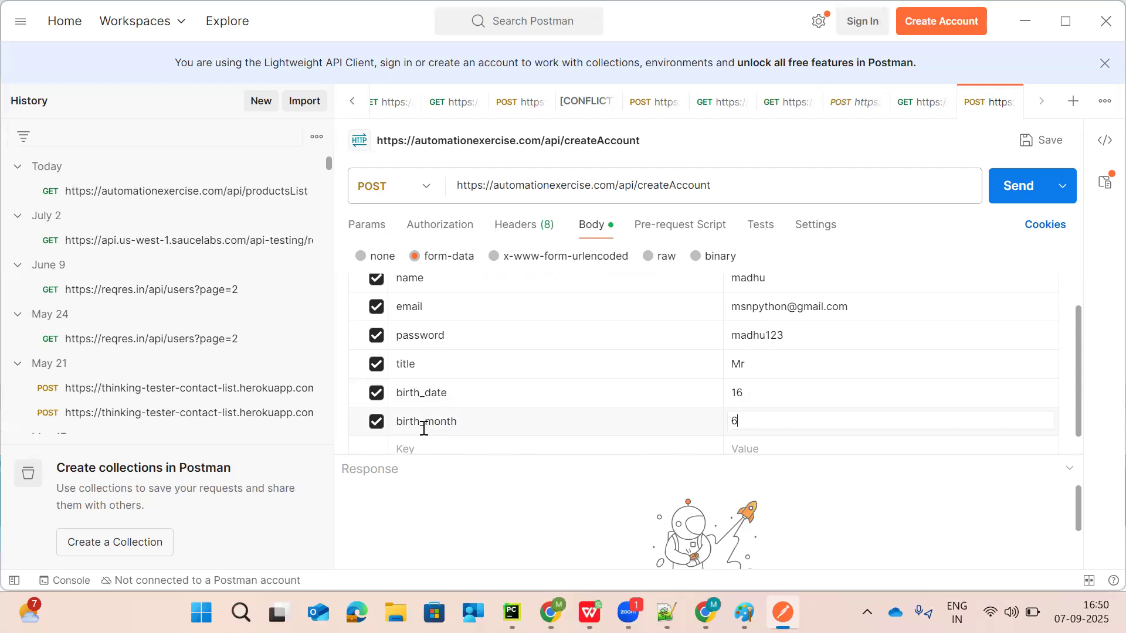
- Add a "birth_year" field to the form-data with the birth year as its value
left_click(421, 452)
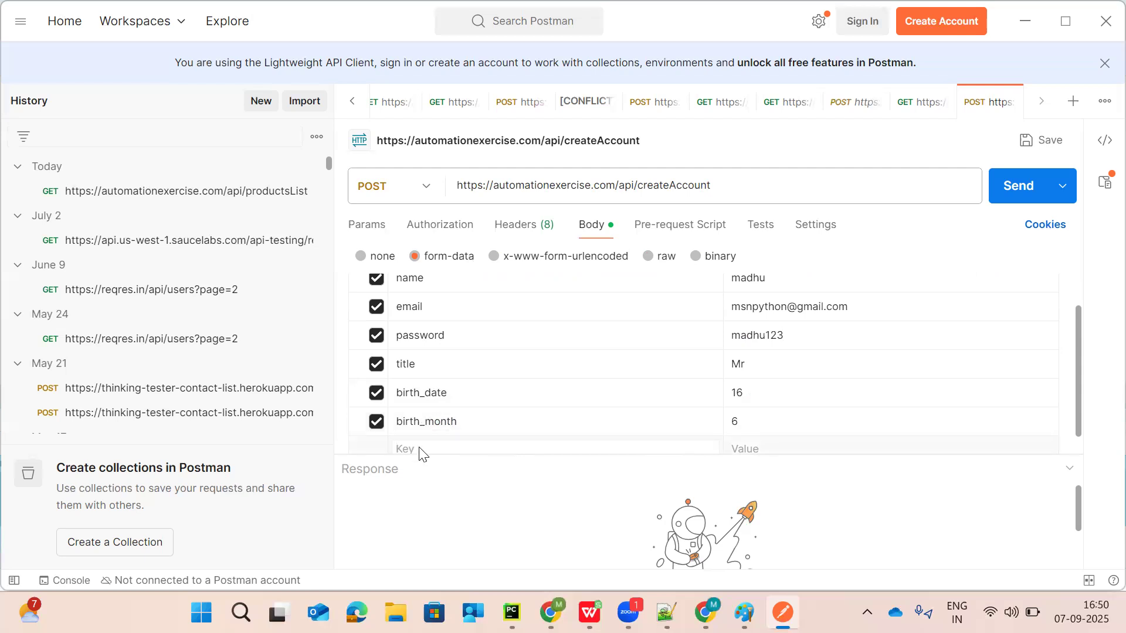
type("birth_date")
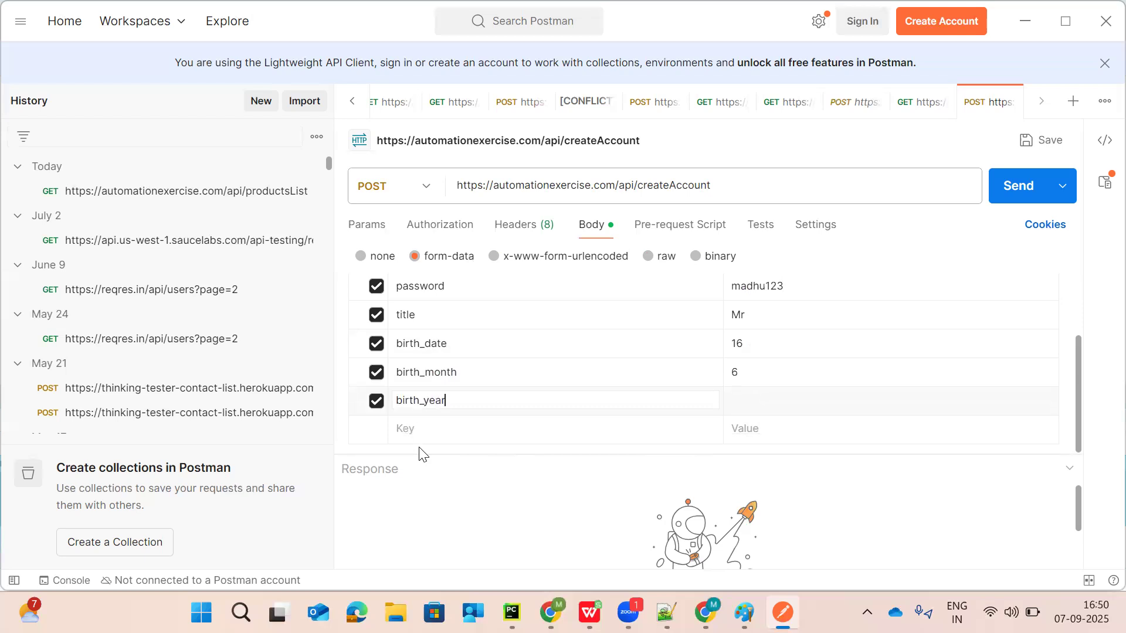
left_click(736, 399)
- Check the parameter list in the raw body, and add a "first_name" field with the value "python" to the form-data
left_click(666, 258)
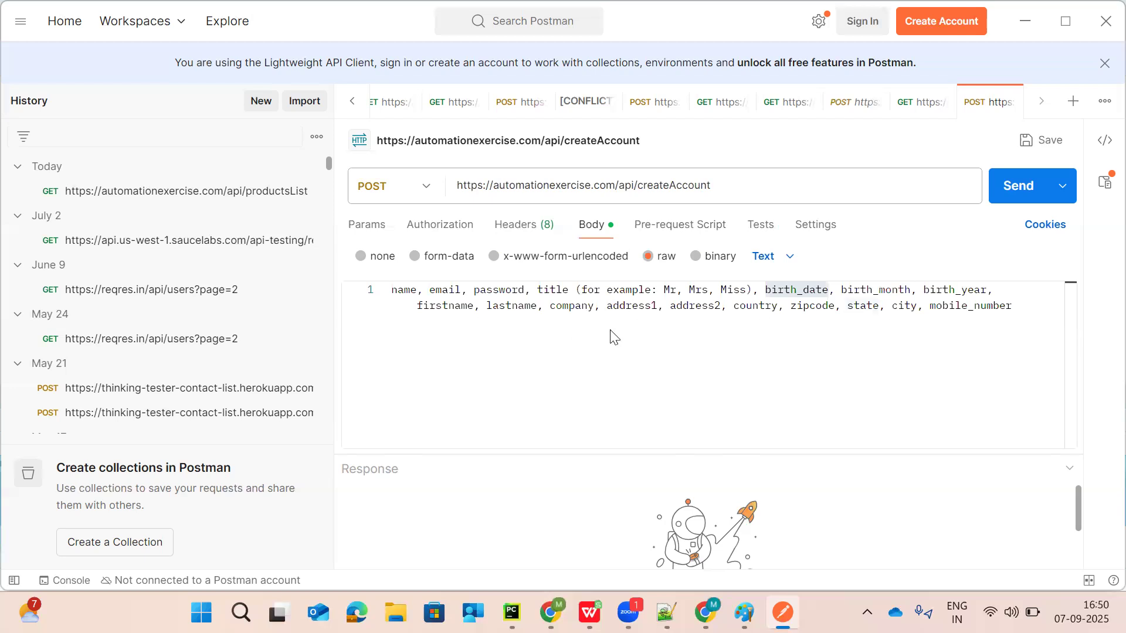
left_click(466, 258)
left_click(433, 429)
type("python")
key("BackSpace")
key("BackSpace")
key("BackSpace")
key("BackSpace")
type("first_name")
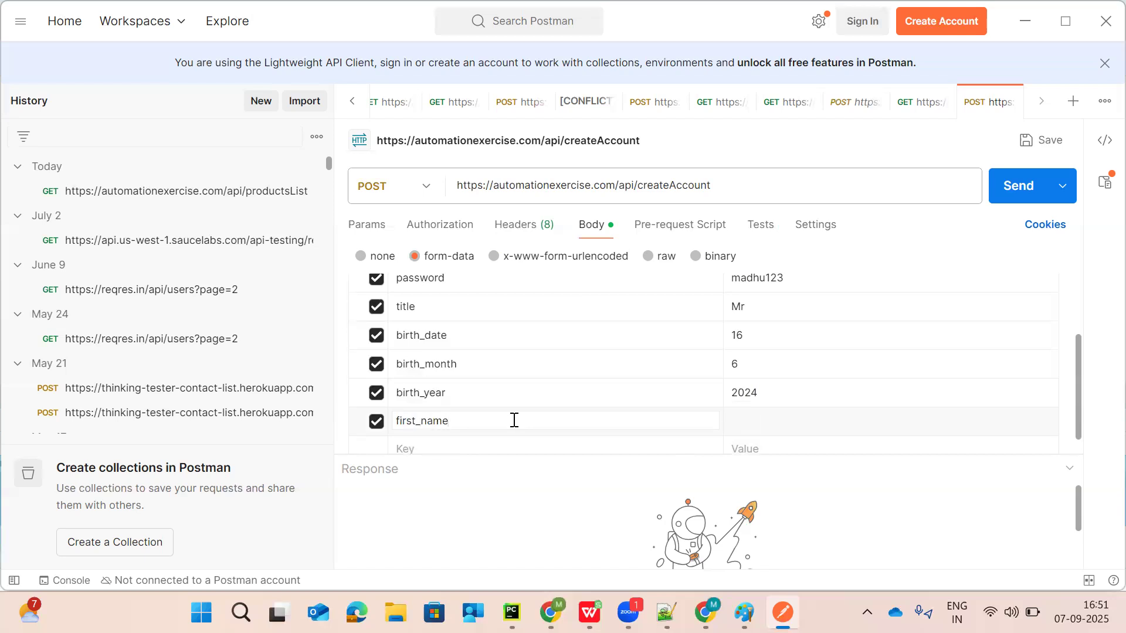
left_click(742, 420)
type("python")
- Add a "last_name" field with the value "testing" to the form-data
scroll(794, 400, "down", 1)
left_click(406, 431)
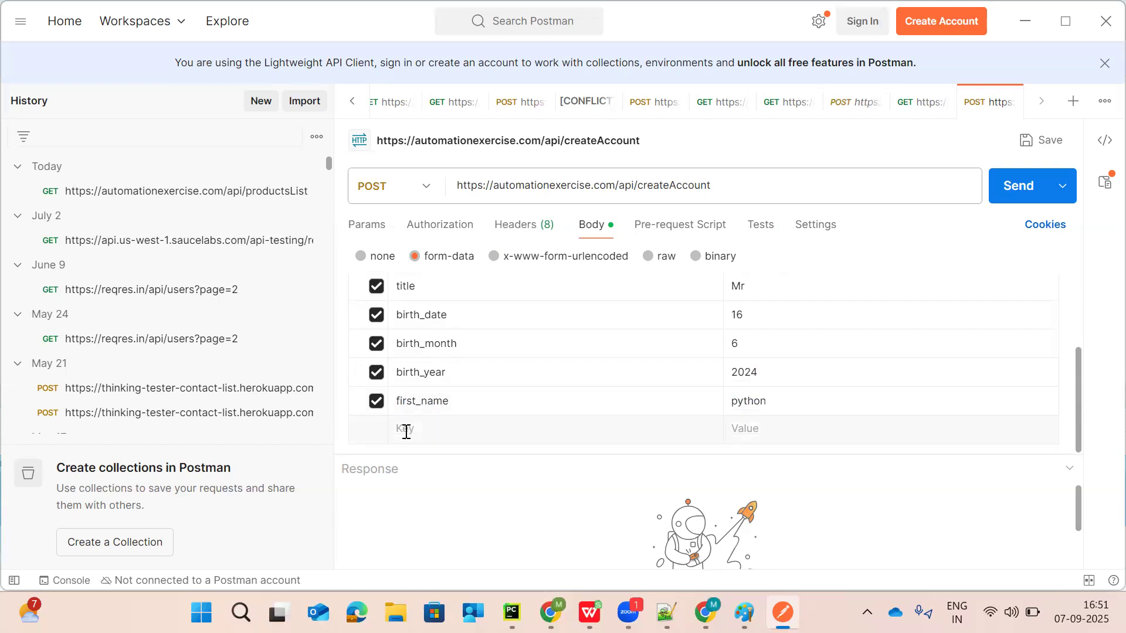
left_click(406, 431)
type("la")
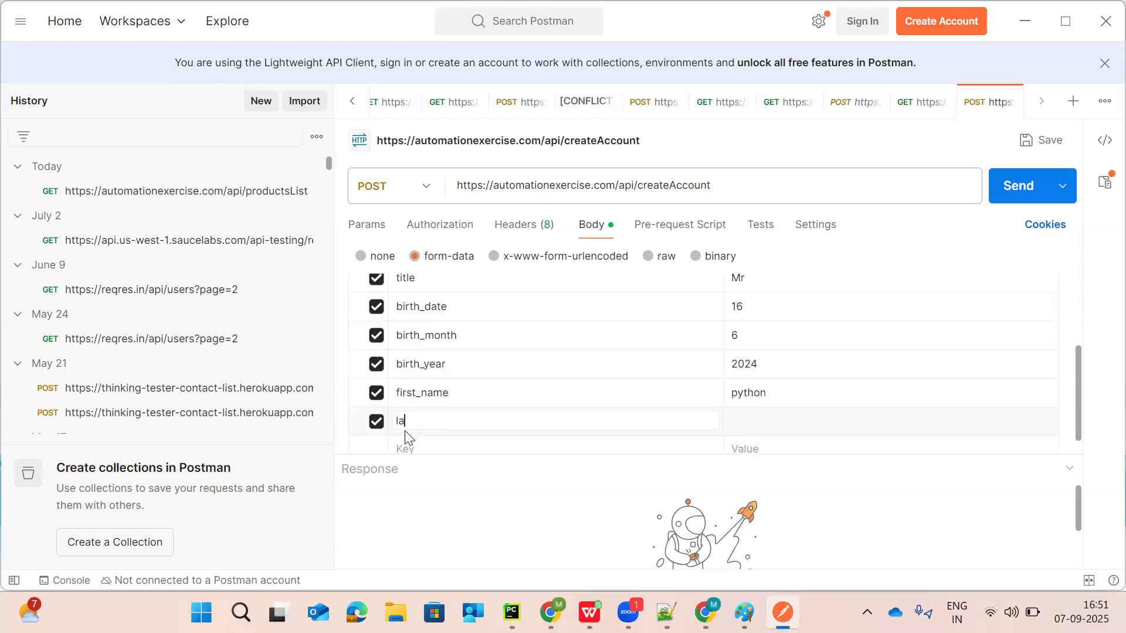
type("st_name")
key("Tab")
- Start a new form-data key with "c" and check the exact parameter names in the raw body's list
scroll(406, 432, "down", 1)
left_click(413, 433)
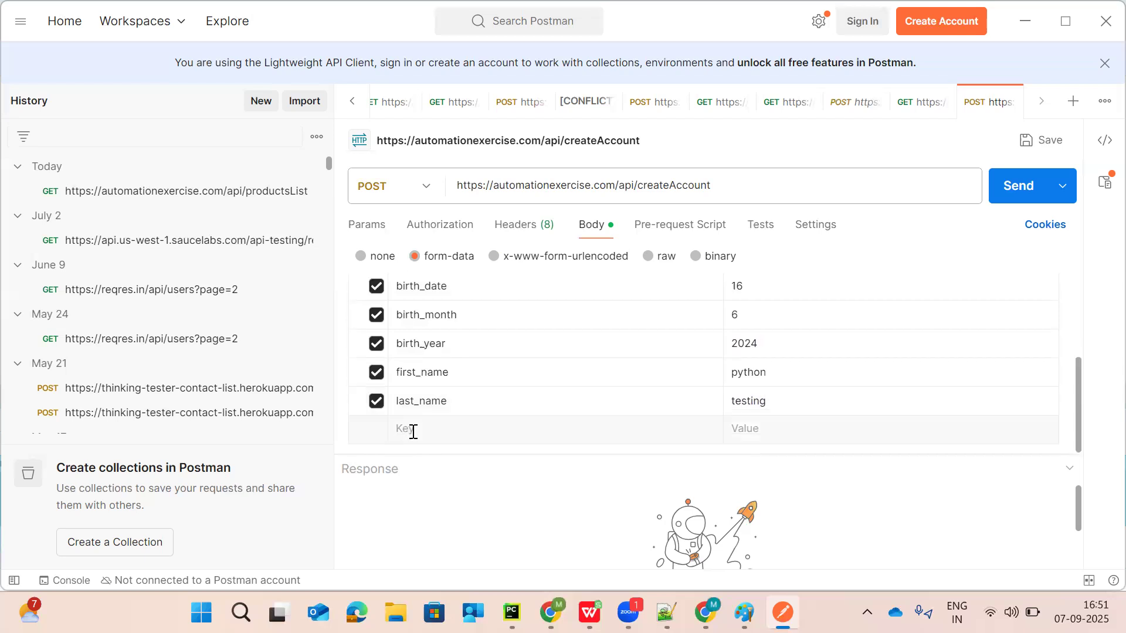
type("c")
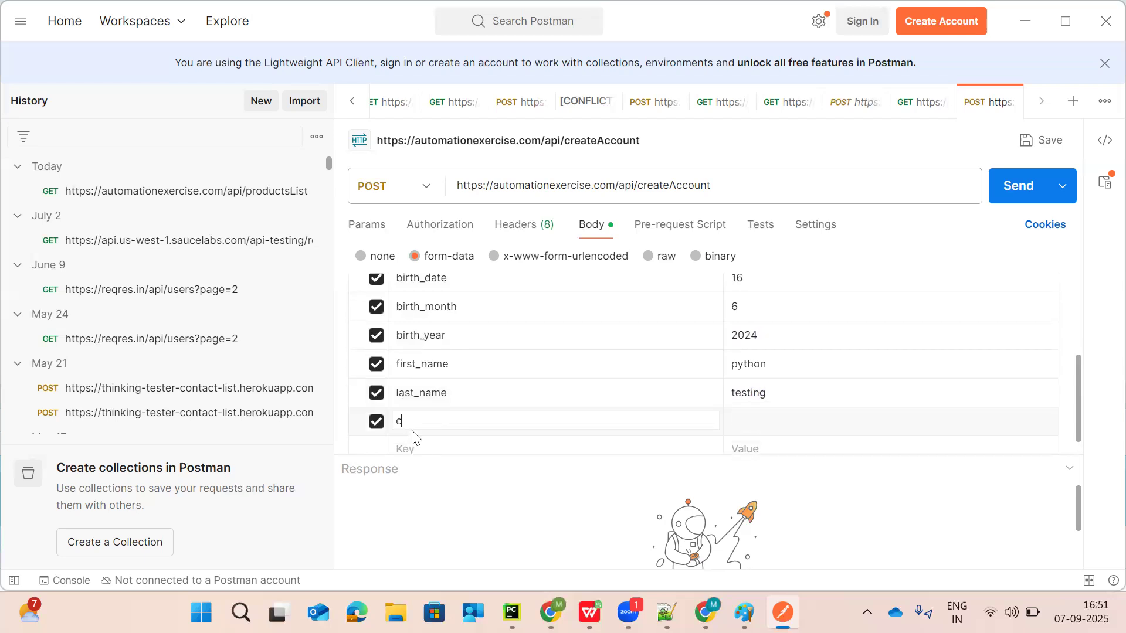
left_click(656, 258)
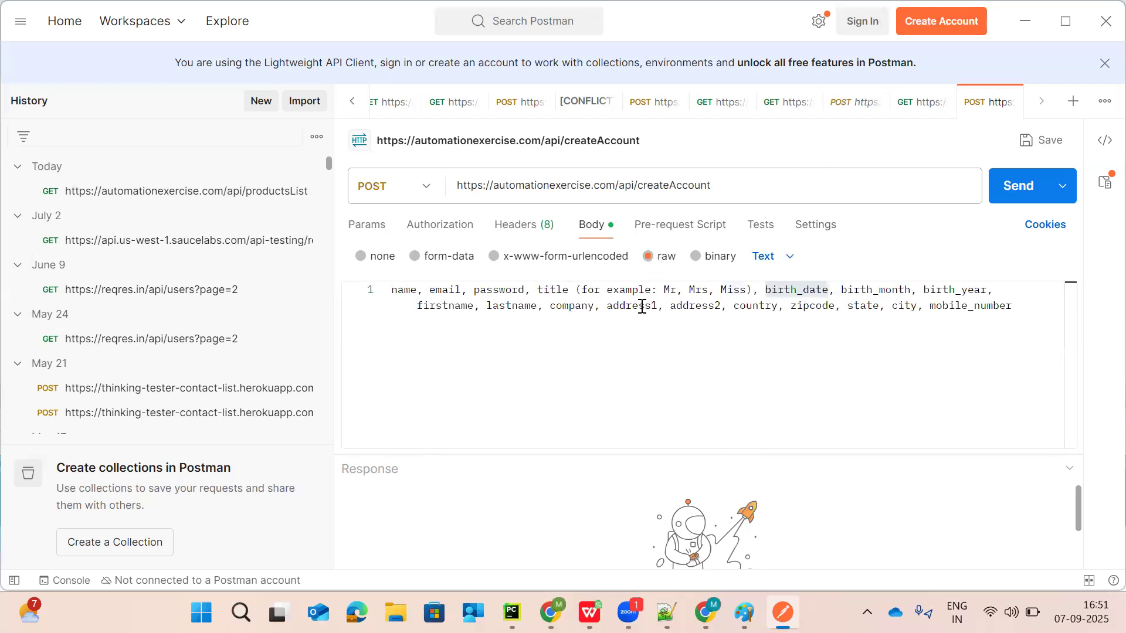
double_click(567, 309)
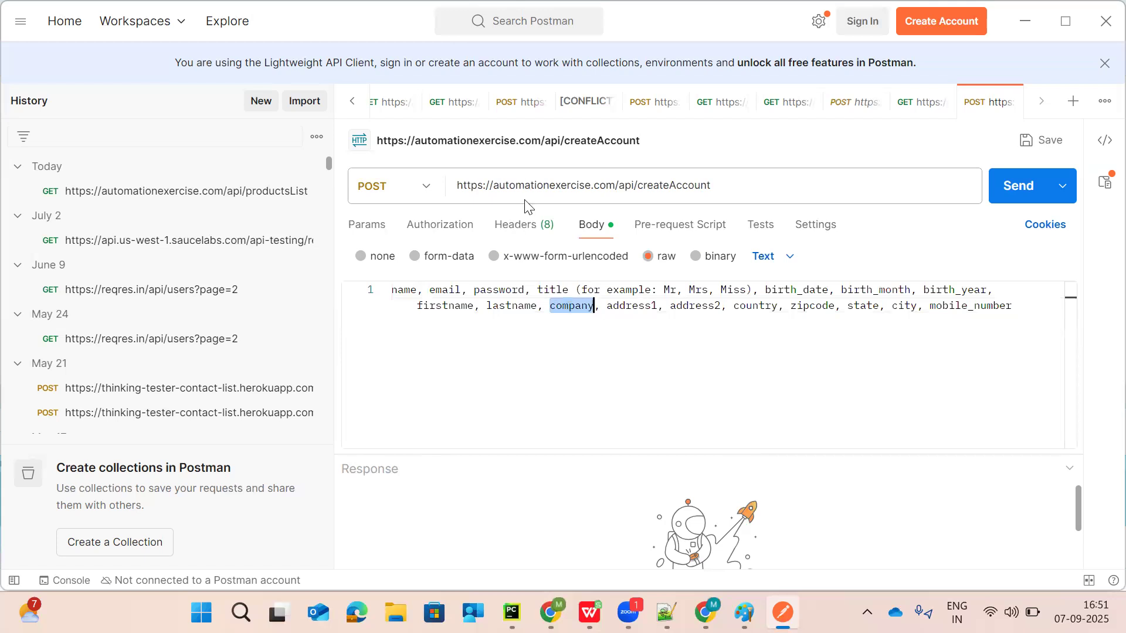
left_click(457, 255)
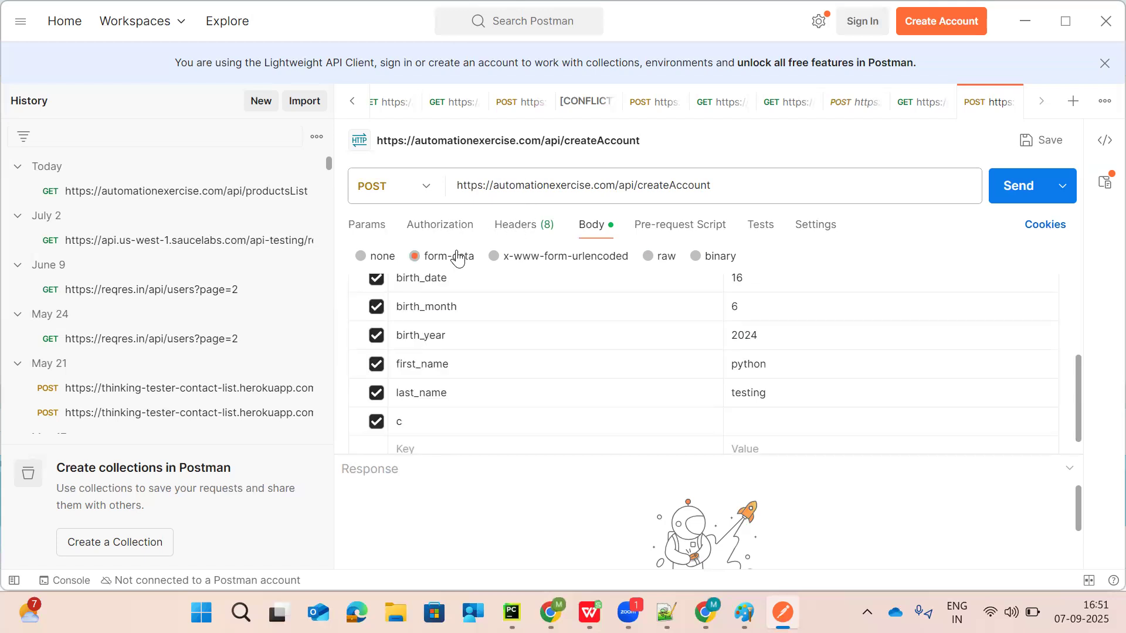
- Remove the underscores from the two name keys so they read "firstname" and "lastname"
left_click(423, 369)
key("BackSpace")
key("Down")
key("BackSpace")
- Complete the unfinished form-data key as "company" and set its value to "msn python automation testing"
left_click(414, 417)
type("company")
left_click(749, 417)
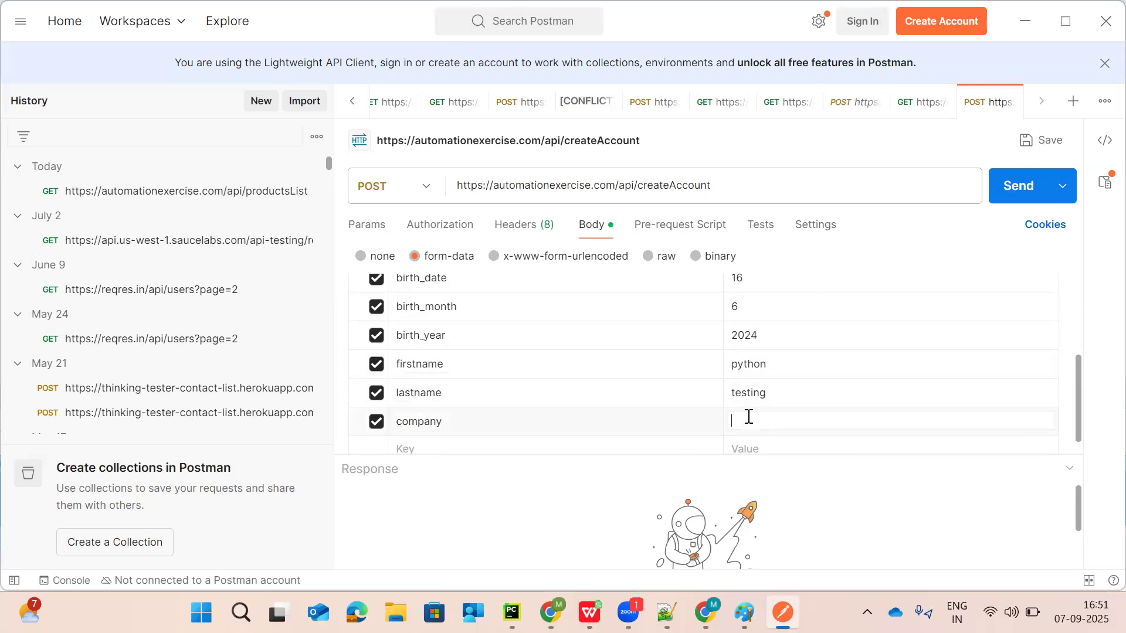
type("ms python automation testing")
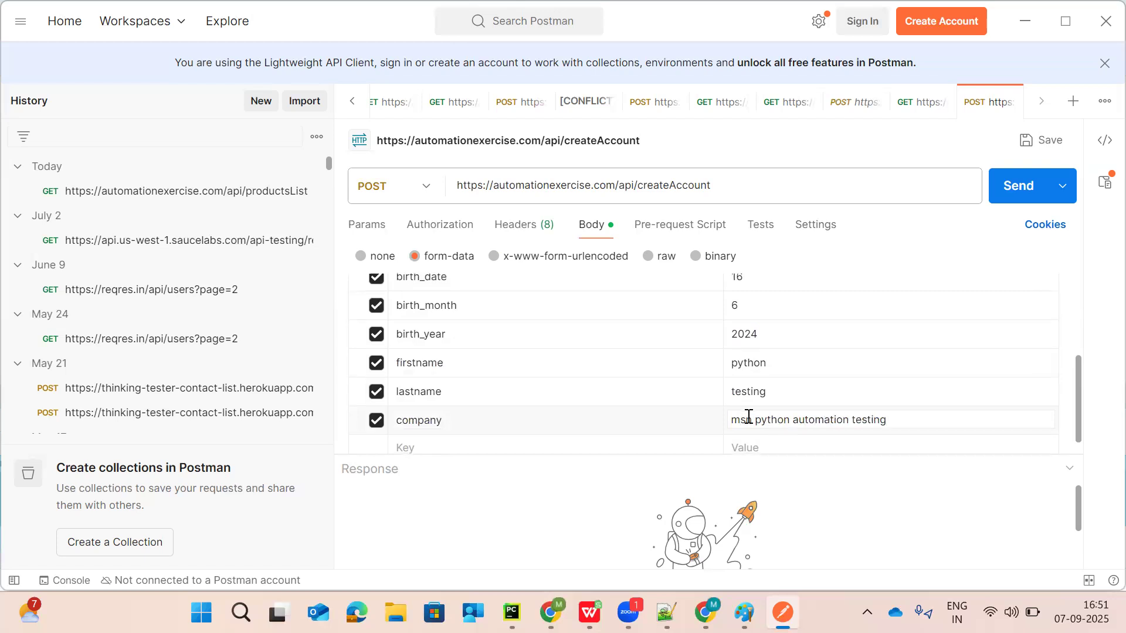
- Copy "address1" from the raw parameter list into a new form-data key and give it the value "xyz"
scroll(748, 416, "down", 1)
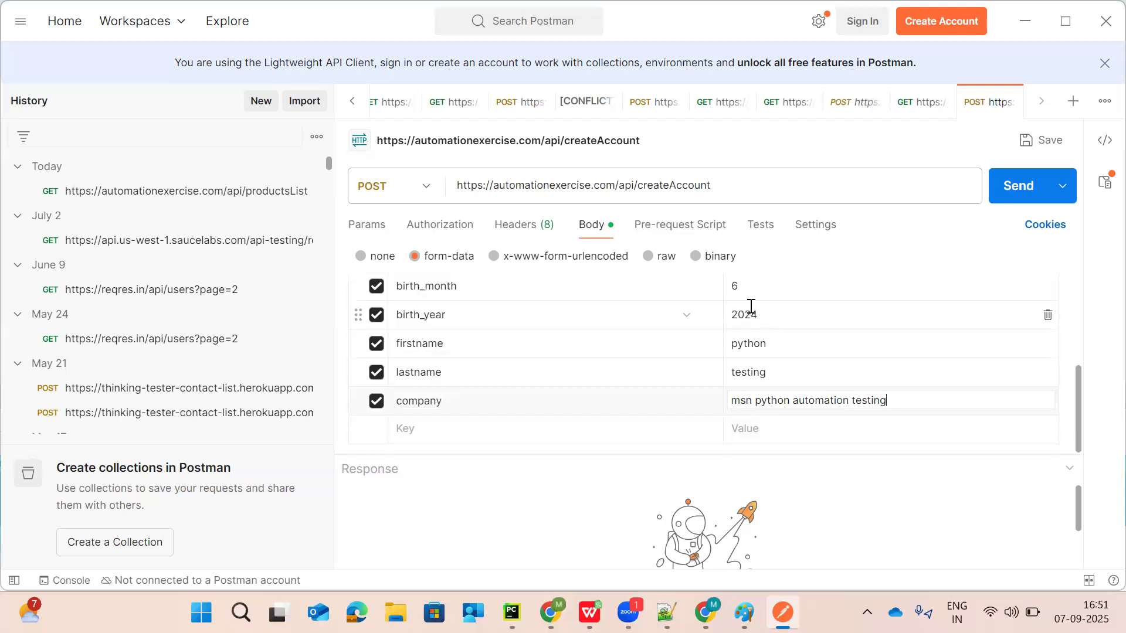
left_click(662, 258)
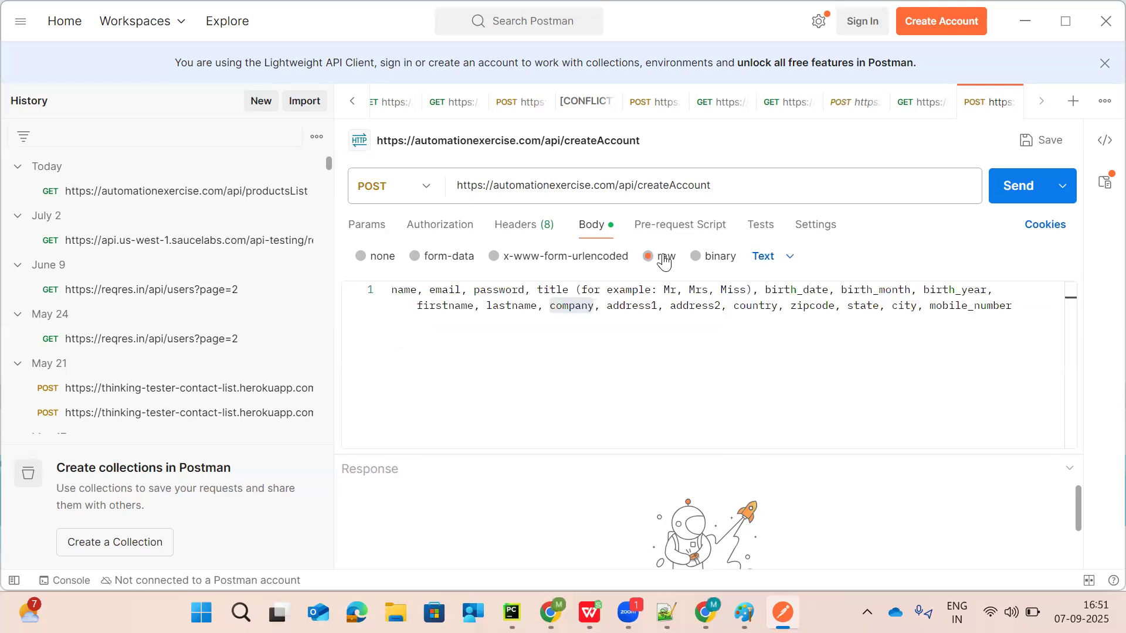
double_click(621, 308)
key("ctrl+c")
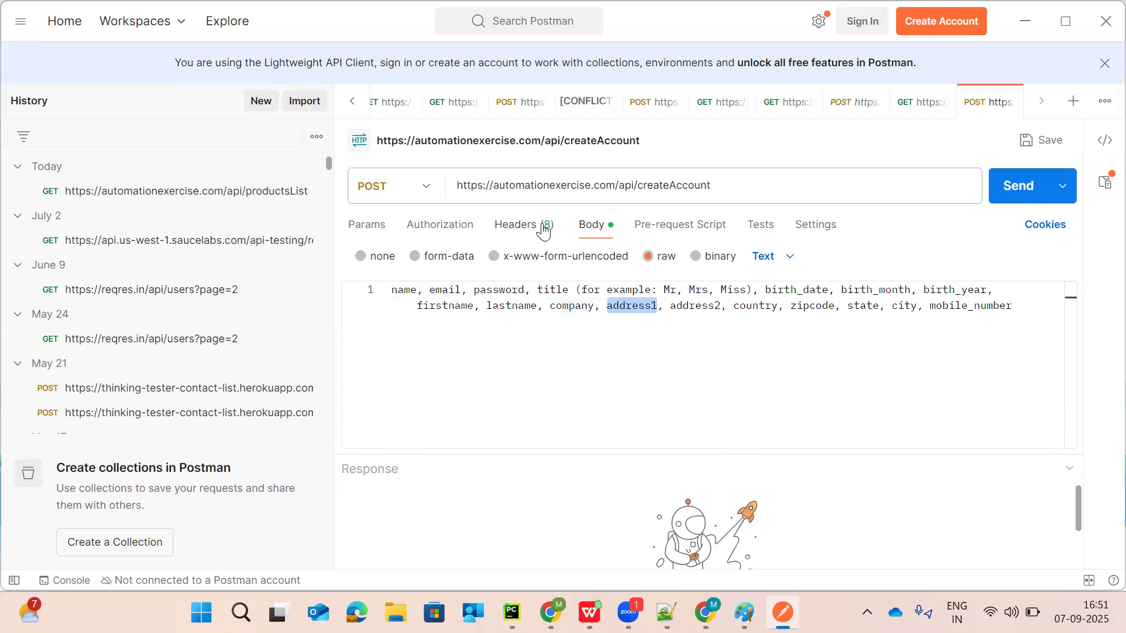
left_click(461, 257)
left_click(411, 426)
key("ctrl+v")
key("Tab")
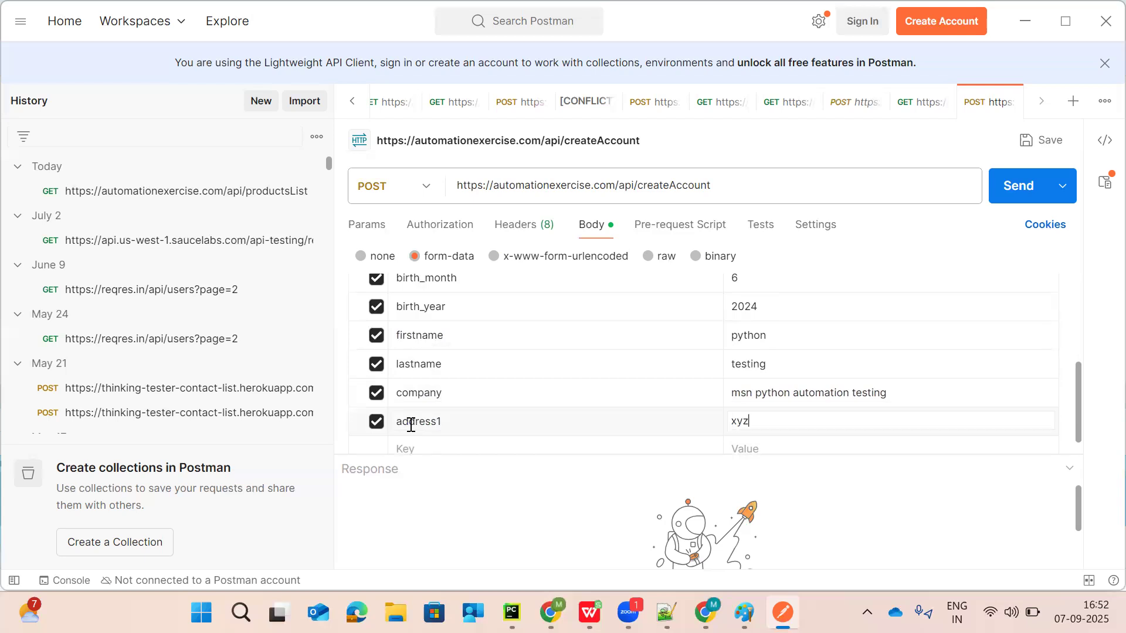
- Enlarge the request body area and add an "address2" field with the value "abc" to the form-data
left_click_drag(411, 456, 418, 479)
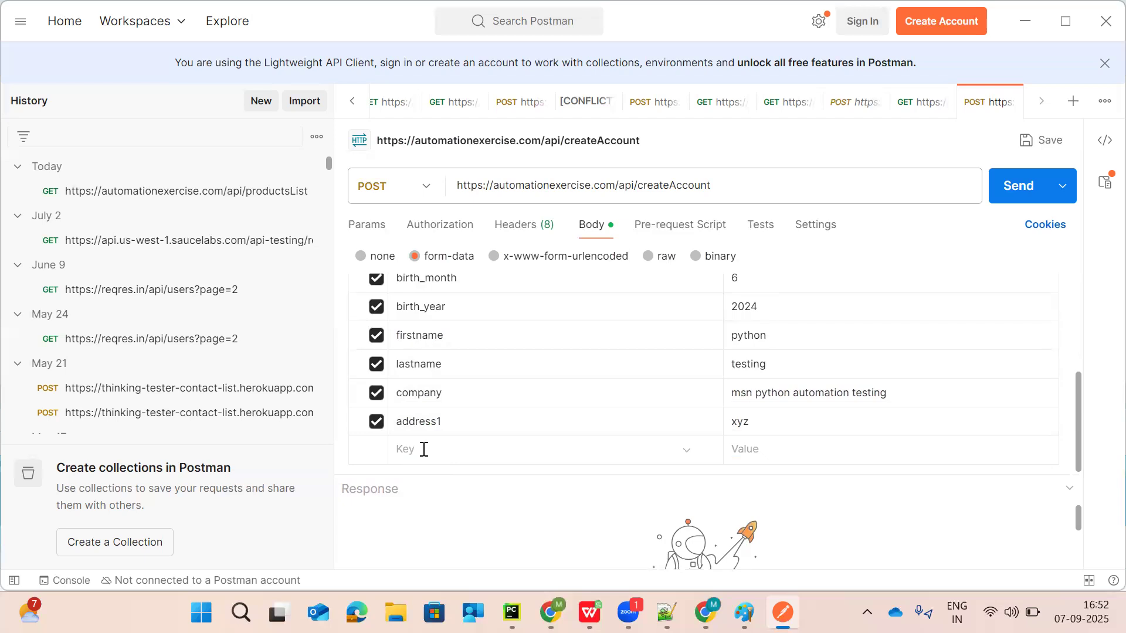
key("ctrl+v")
key("Tab")
type("abc")
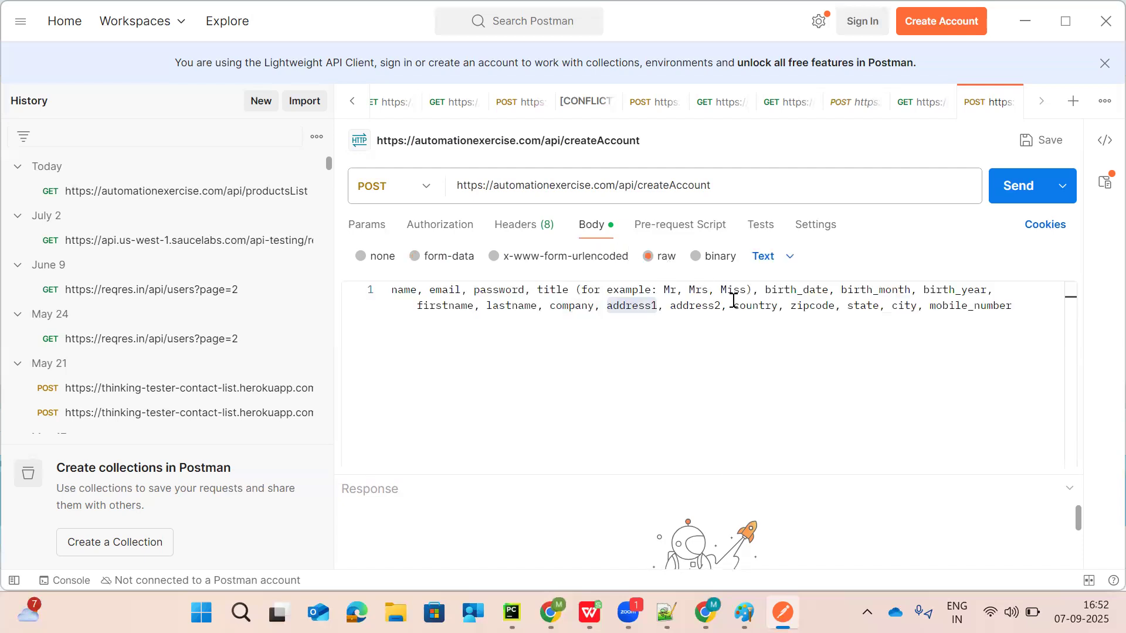
- Copy "country" from the raw parameter list into a new form-data key and give it the value "India"
double_click(767, 309)
key("ctrl+c")
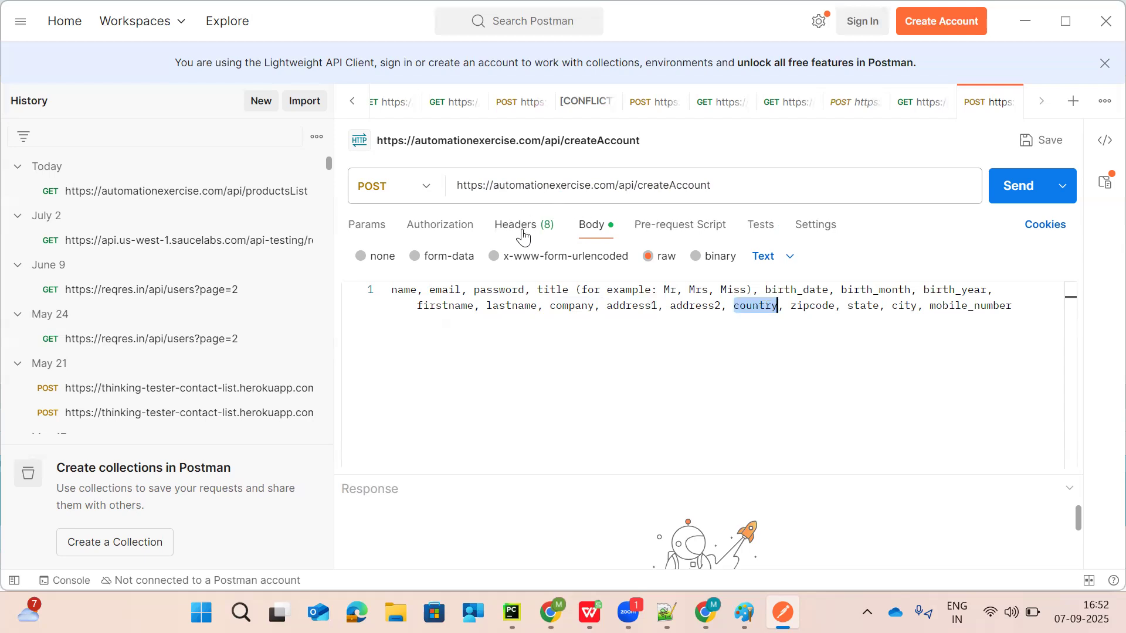
left_click(461, 256)
left_click(413, 467)
key("ctrl+v")
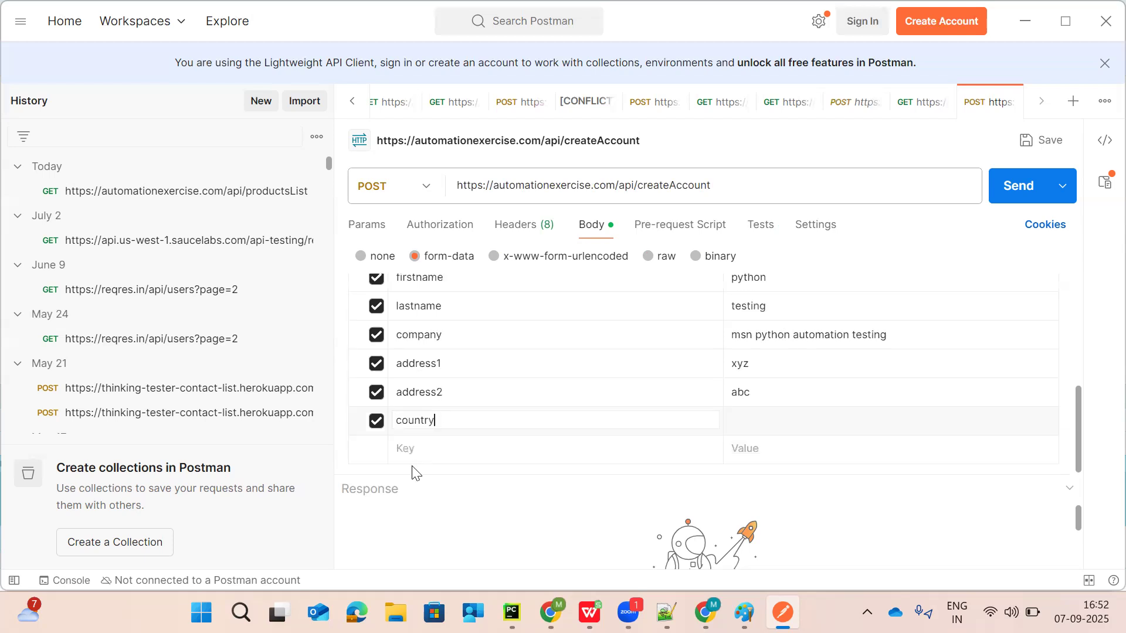
key("Tab")
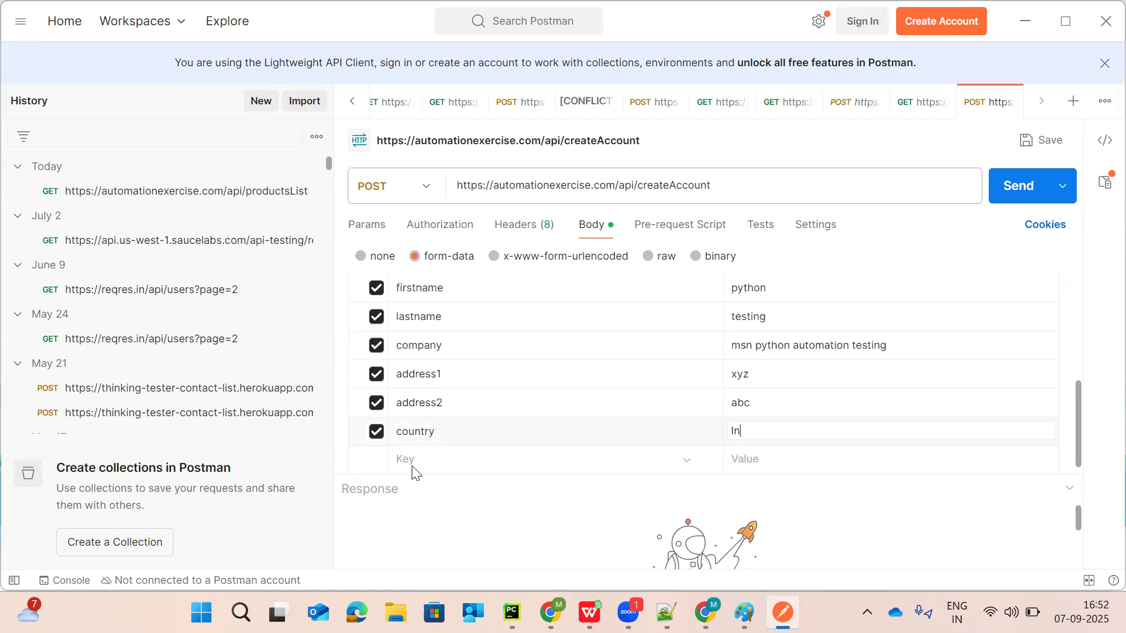
- Add a "zipcode" field to the form-data with the postal code as its value
scroll(413, 469, "down", 1)
left_click(413, 448)
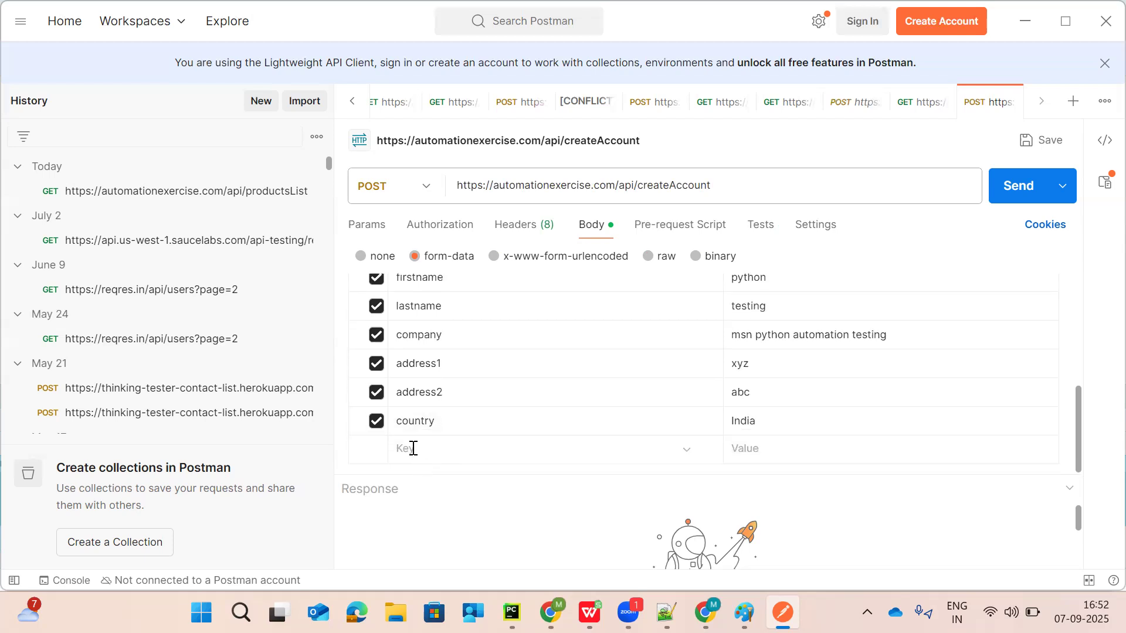
type("zipcode")
key("Tab")
type("56003")
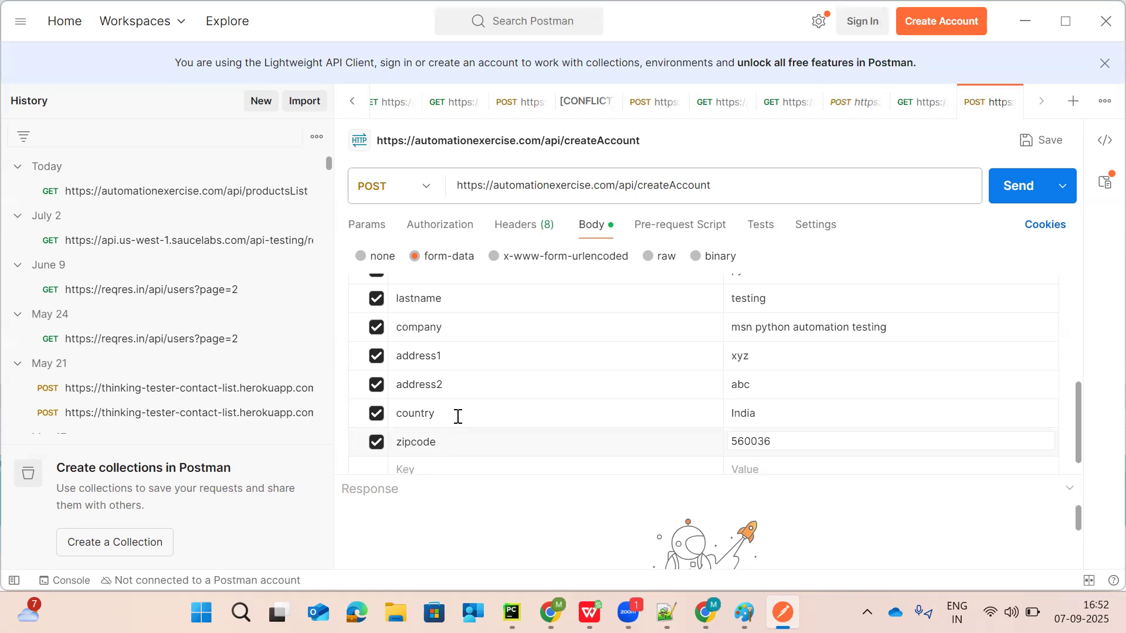
- Check the remaining parameters in the raw body, and add a "state" field with the value "KA" to the form-data
left_click(665, 260)
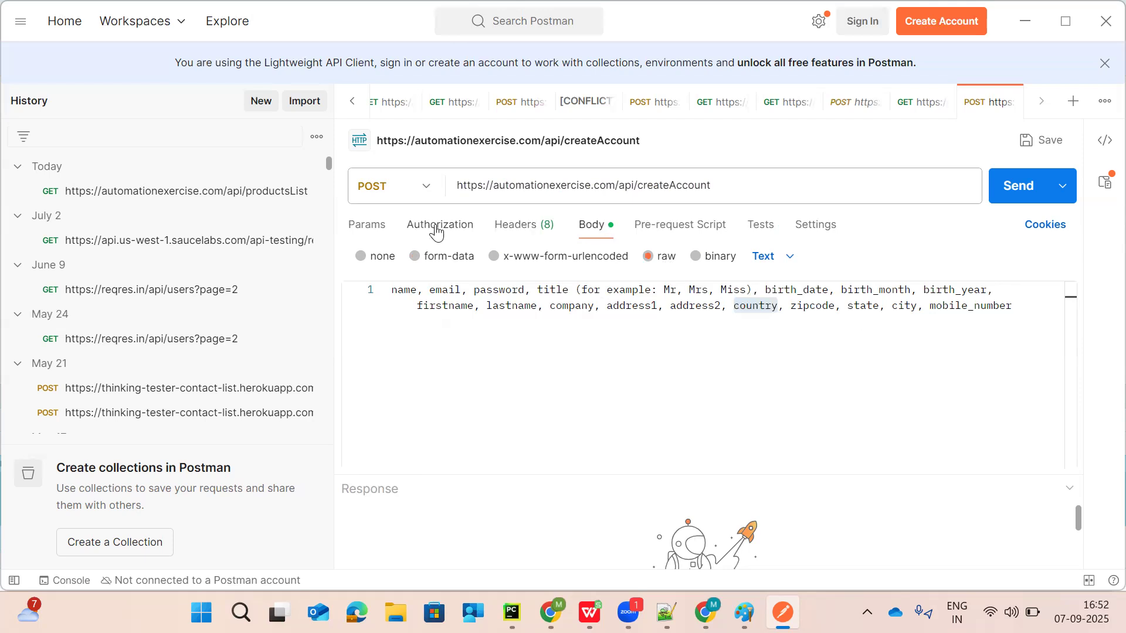
left_click(443, 268)
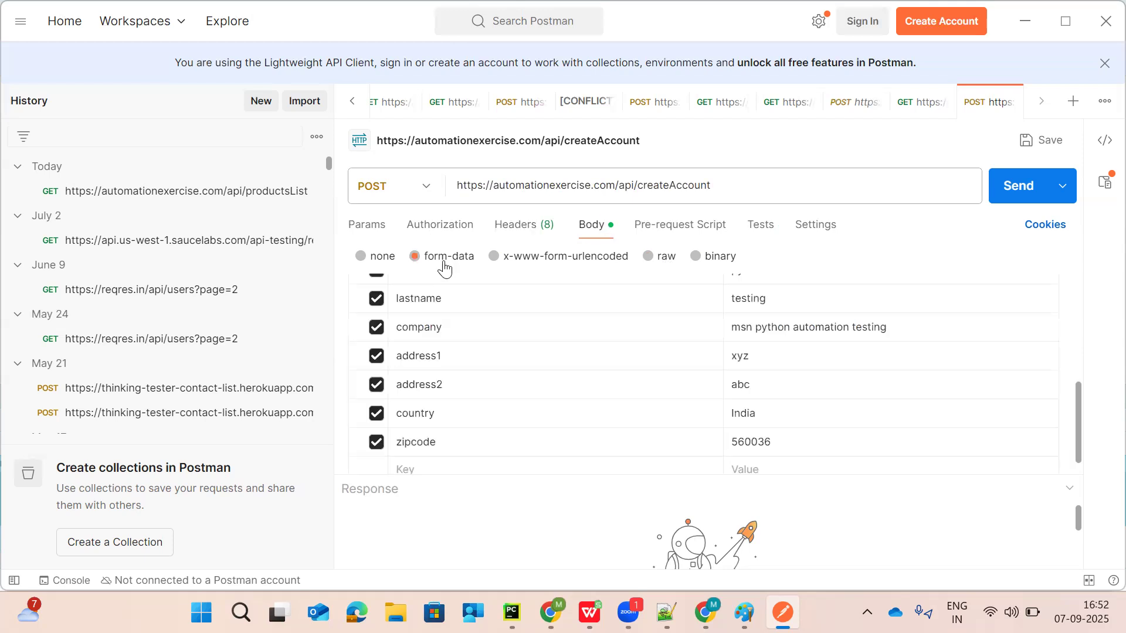
left_click(410, 469)
type("s")
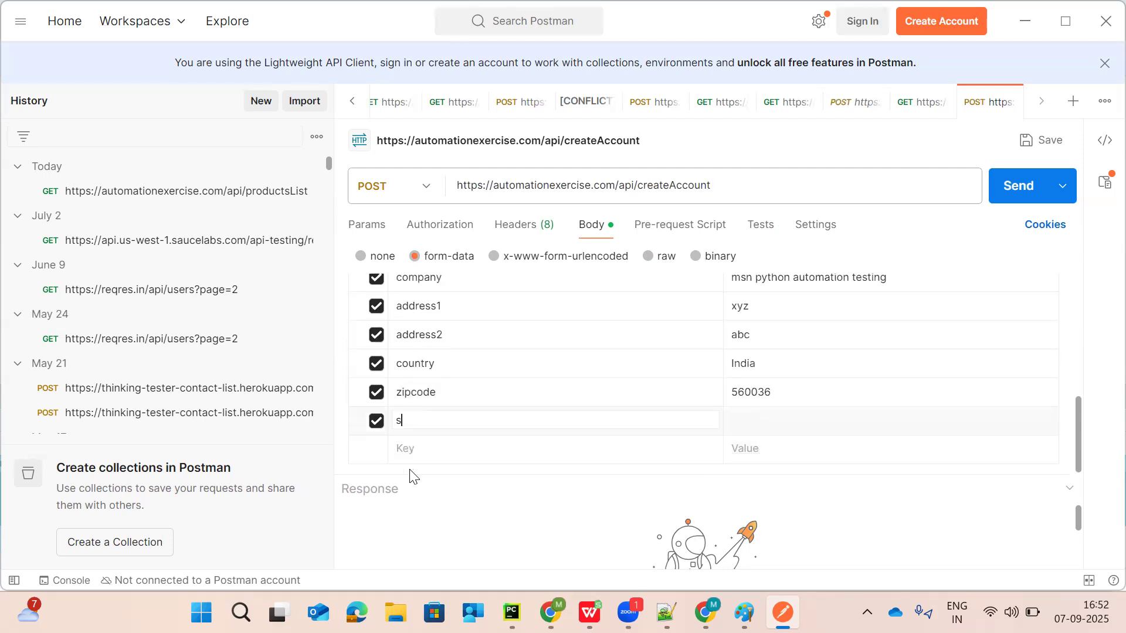
type("tate")
key("Tab")
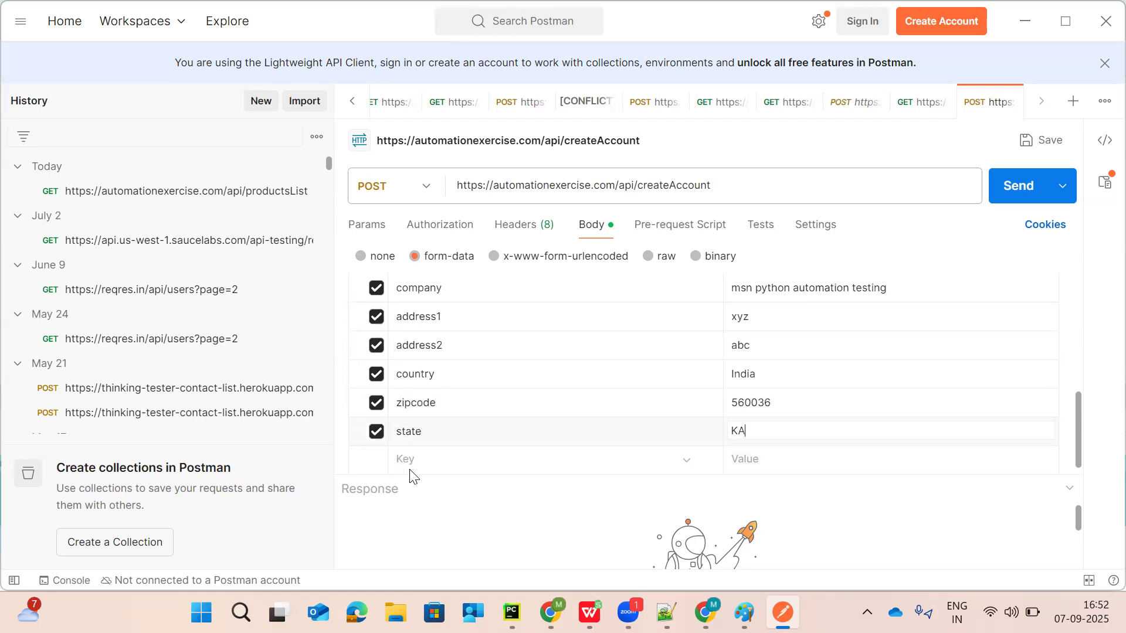
- Add a "city" field with the value "Bangalore" to the form-data
scroll(410, 470, "down", 1)
left_click(423, 447)
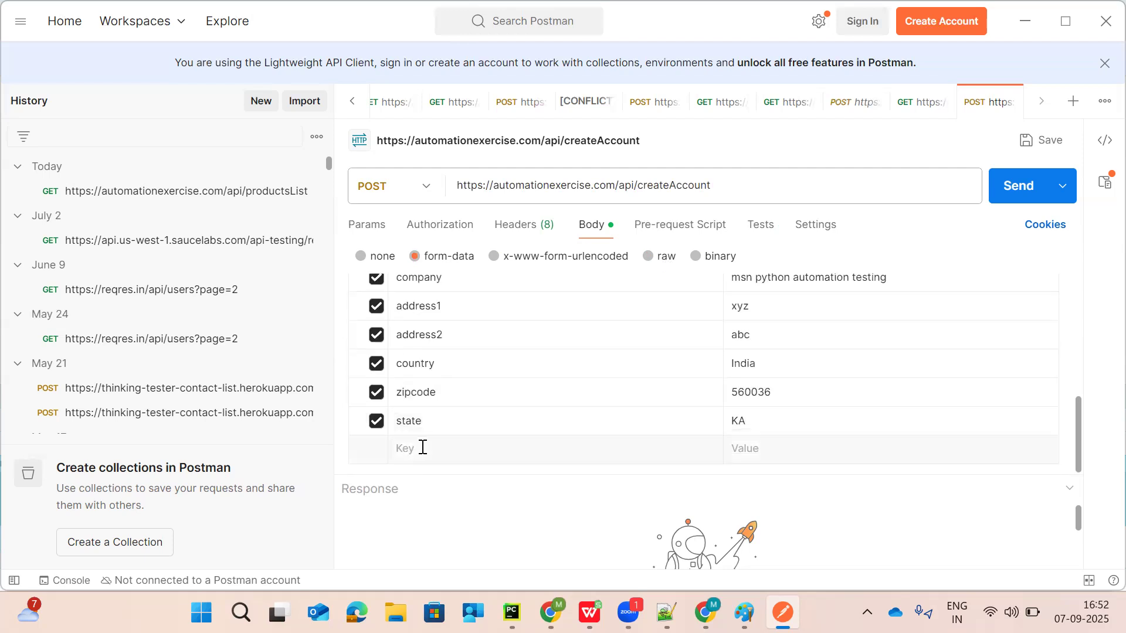
type("co")
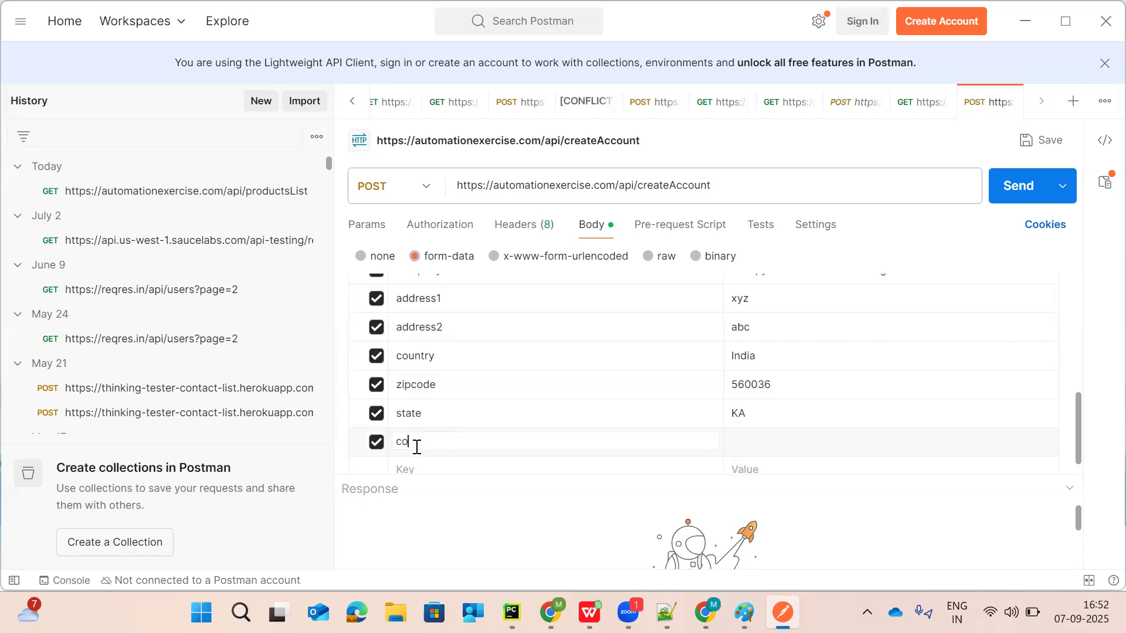
type("ty")
key("Tab")
type("Banga")
- Add a "mobile_number" field with the phone number to the form-data, and review the parameter list in the raw body
scroll(417, 448, "down", 1)
left_click(408, 450)
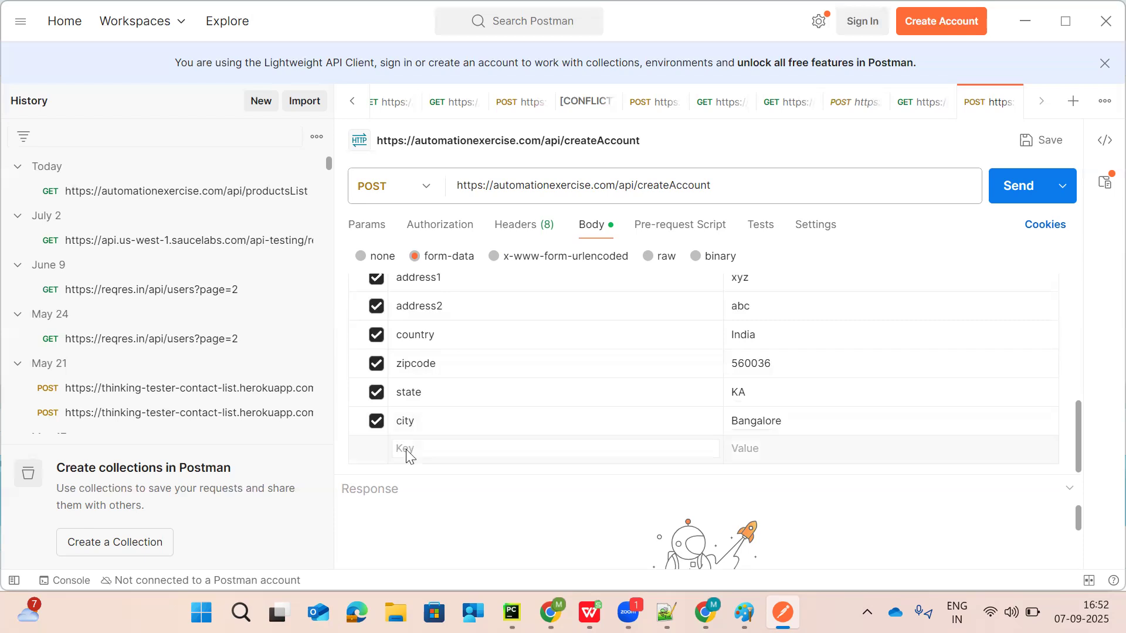
type("mobi")
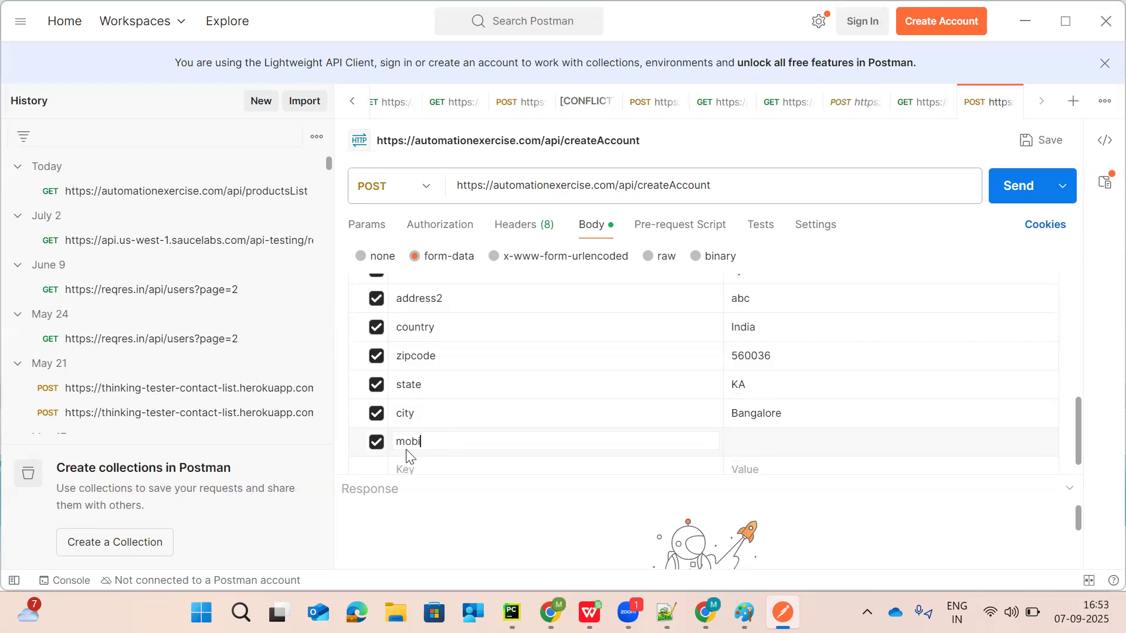
type("le_number")
key("Tab")
type("779988")
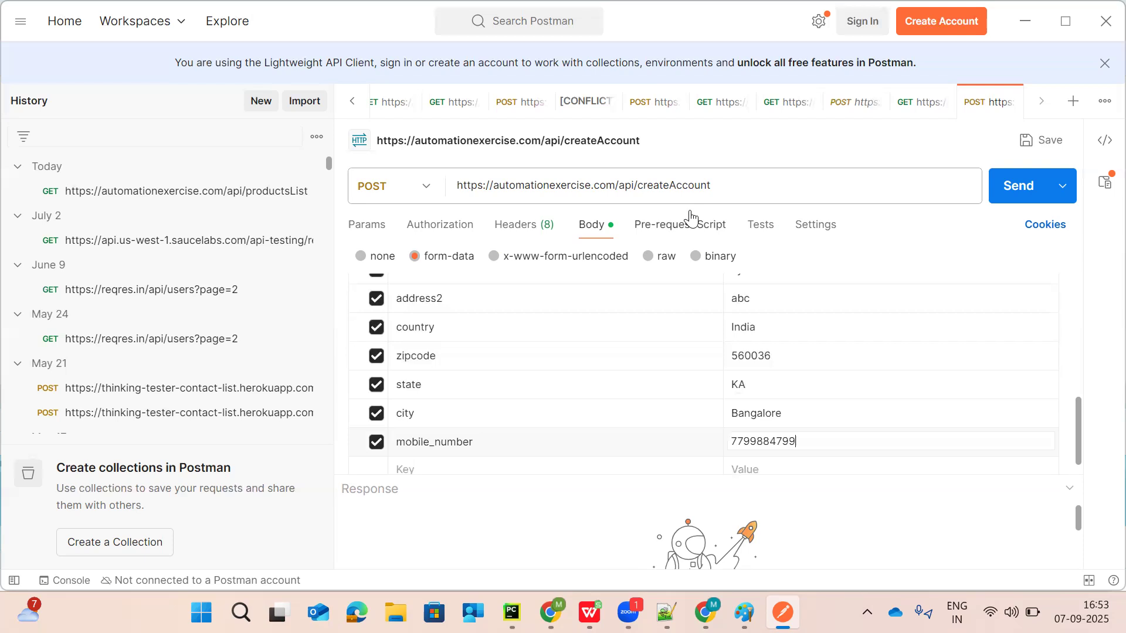
left_click(658, 261)
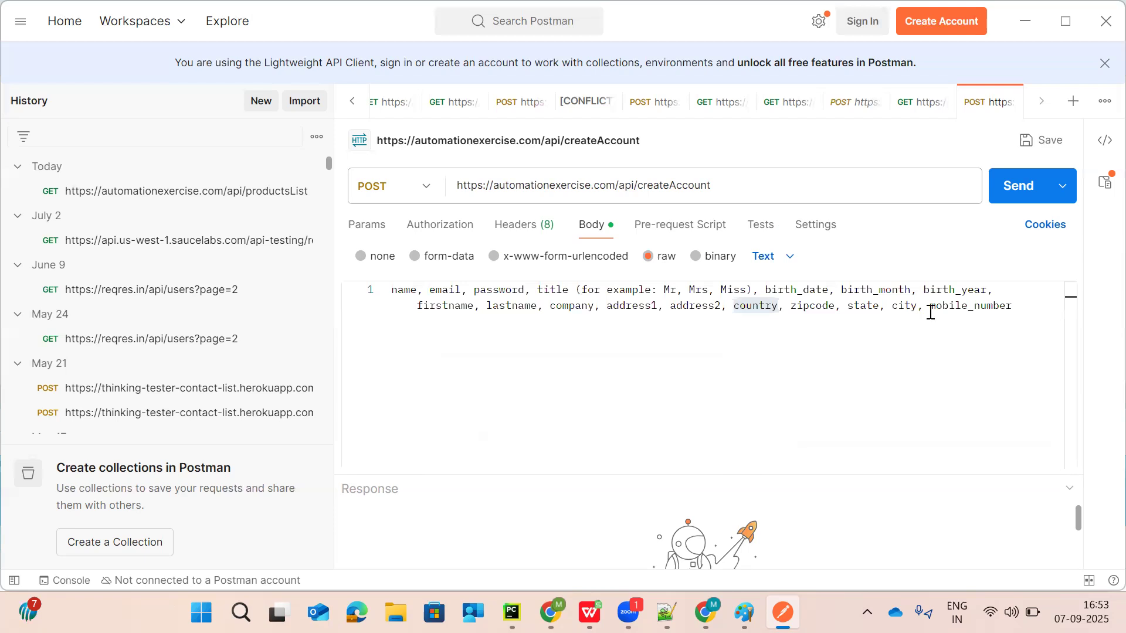
left_click(899, 315)
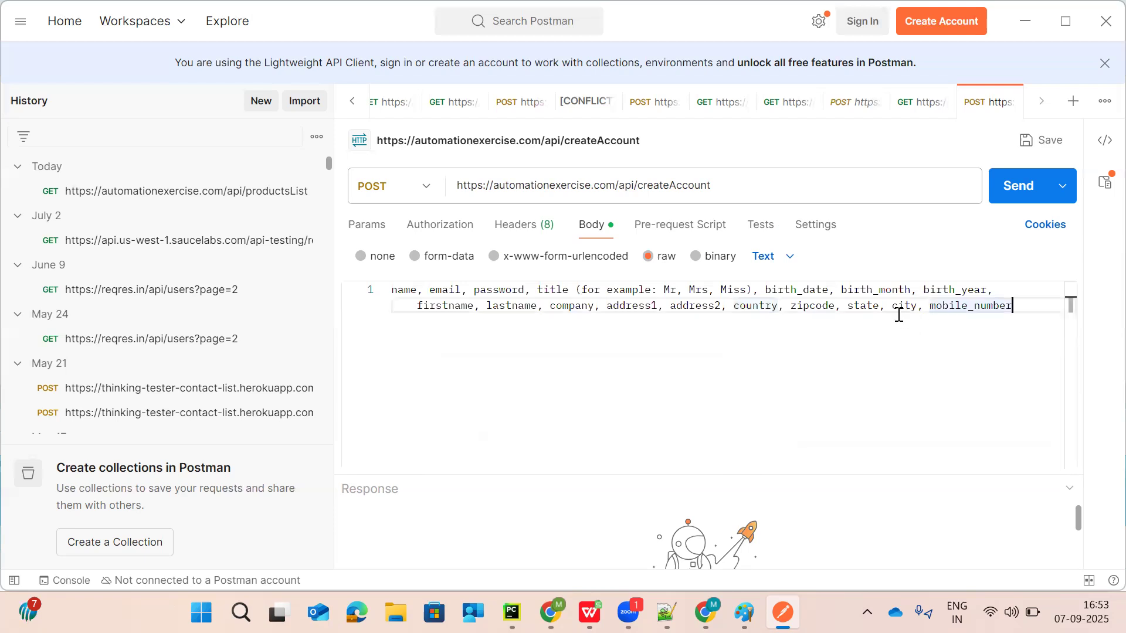
- Clear the parameter list from the raw body, and return to form-data to review the createAccount fields
key("ctrl+a")
key("BackSpace")
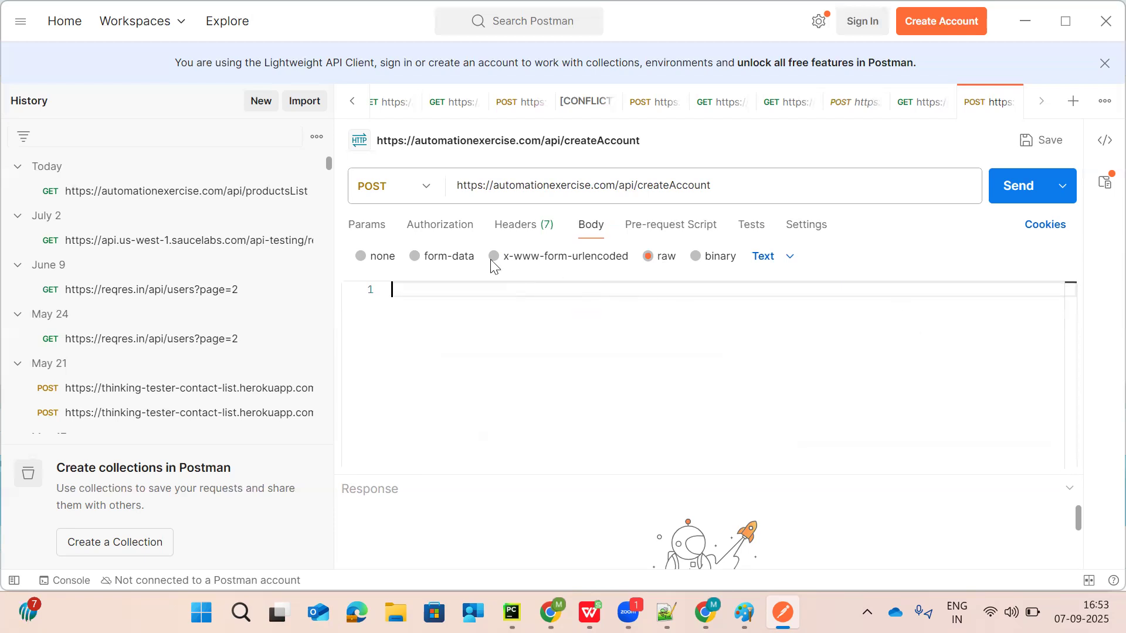
left_click(415, 256)
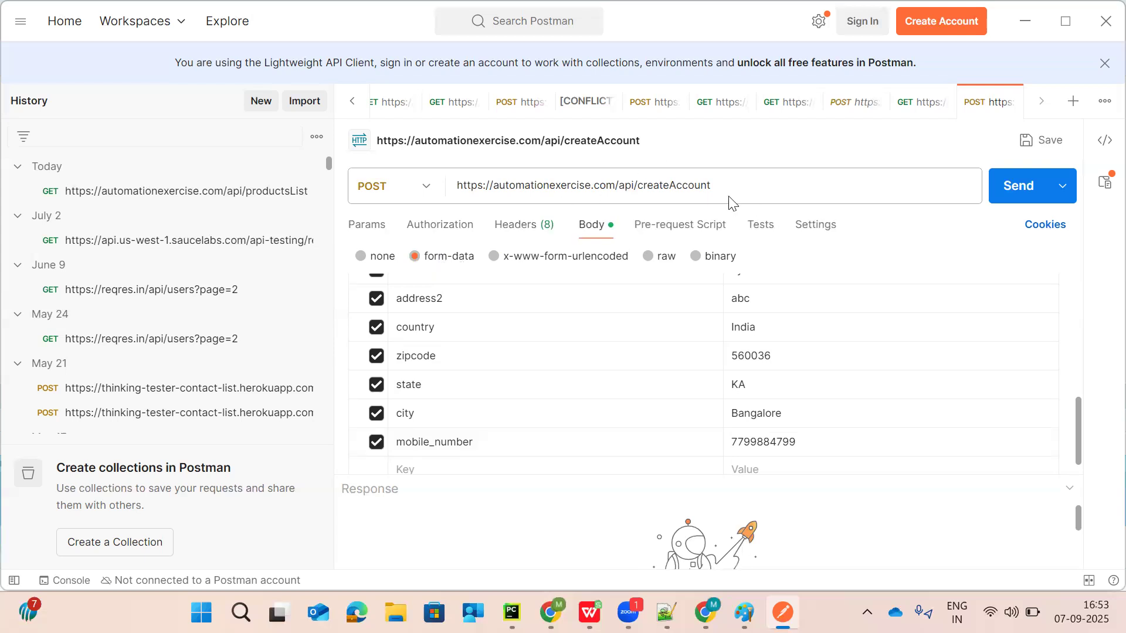
left_click_drag(729, 192, 639, 183)
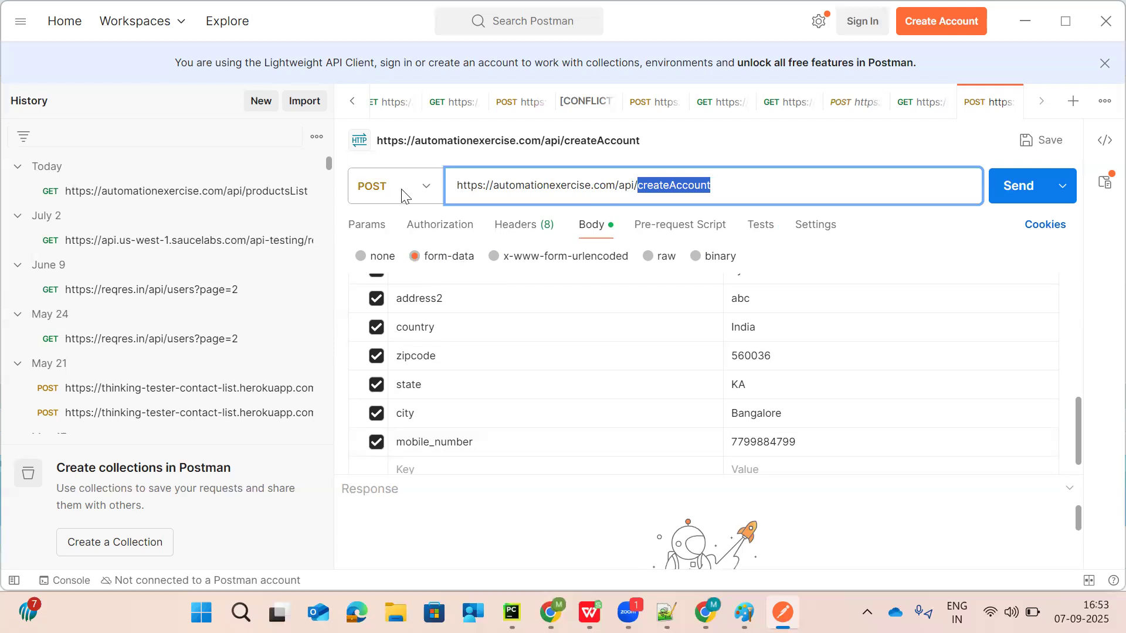
scroll(558, 327, "up", 4)
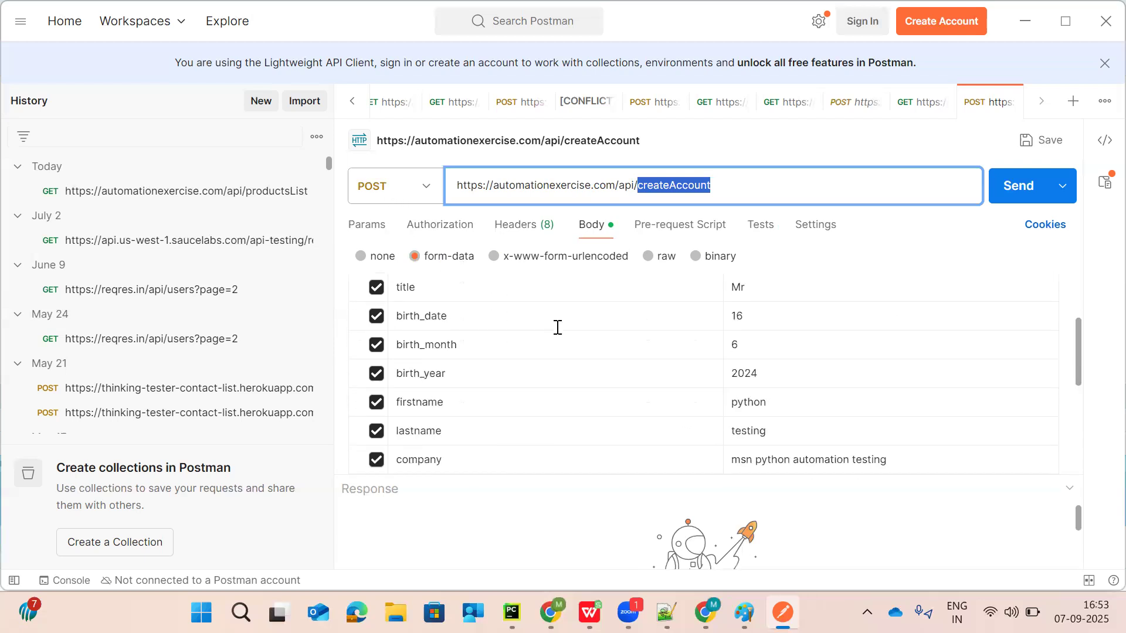
scroll(558, 328, "up", 3)
scroll(557, 328, "down", 6)
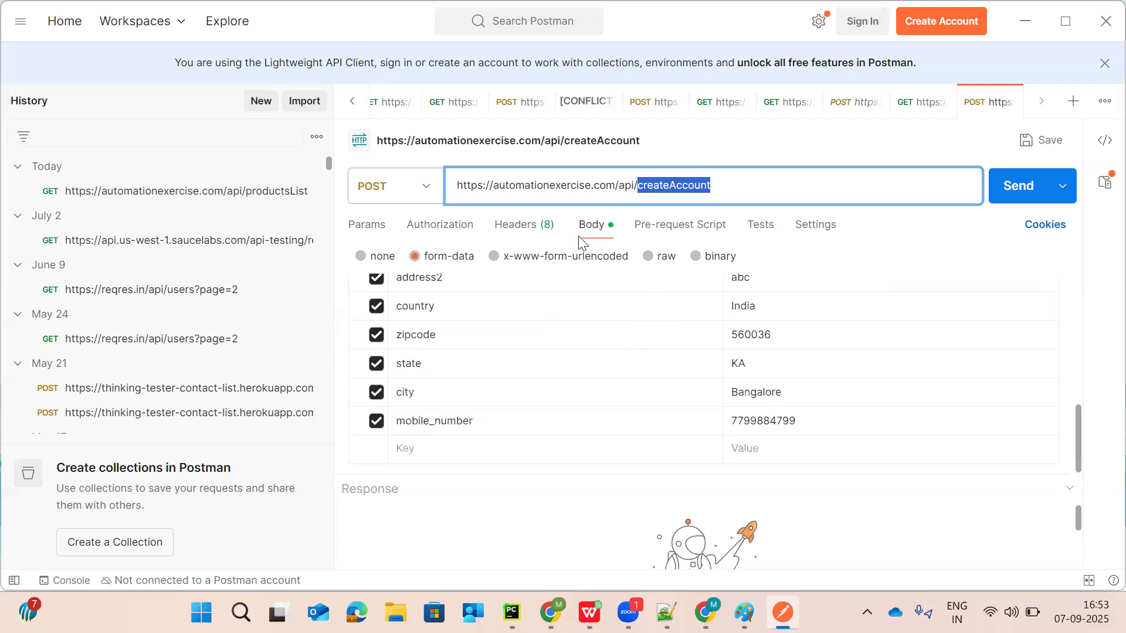
- Review the request headers and send the createAccount POST request
left_click(510, 225)
scroll(549, 339, "up", 2)
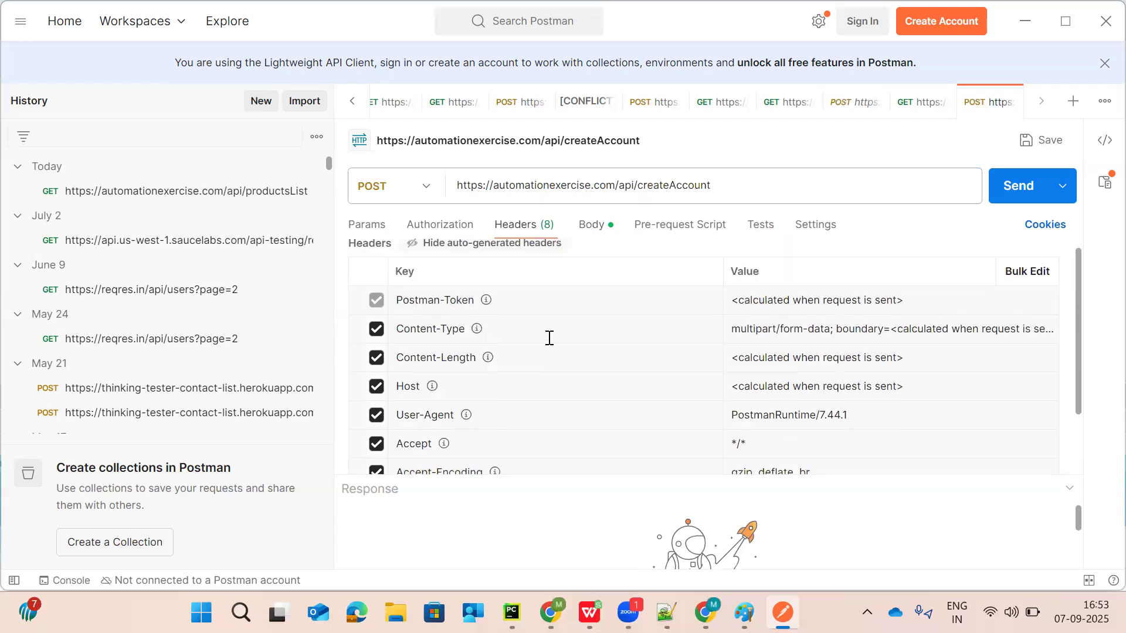
scroll(549, 338, "down", 2)
scroll(551, 328, "up", 2)
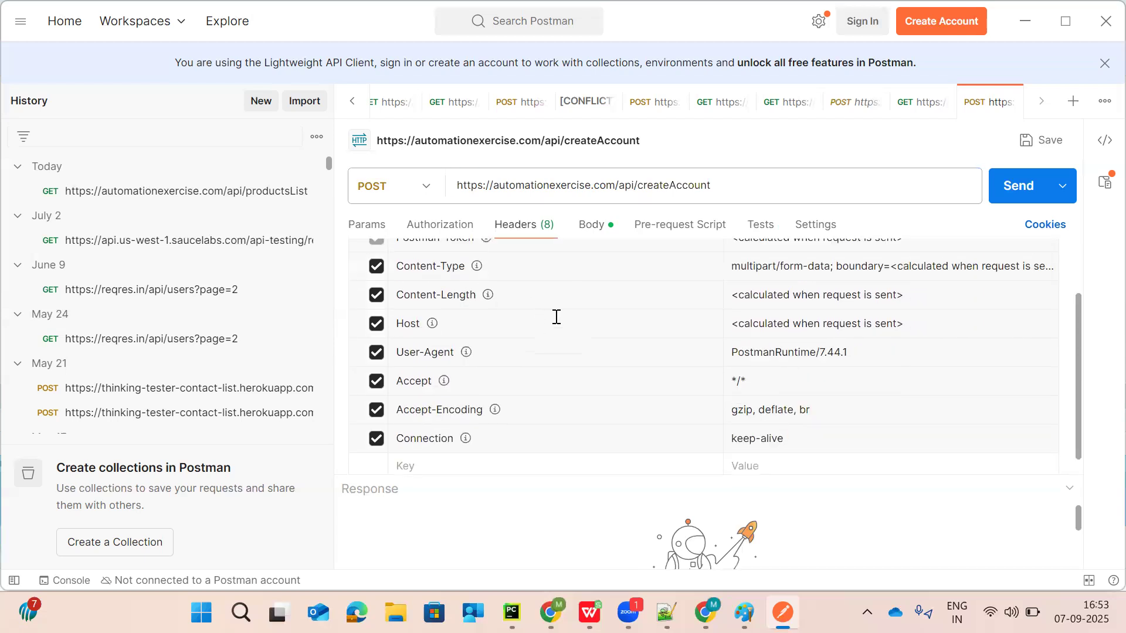
left_click(1013, 201)
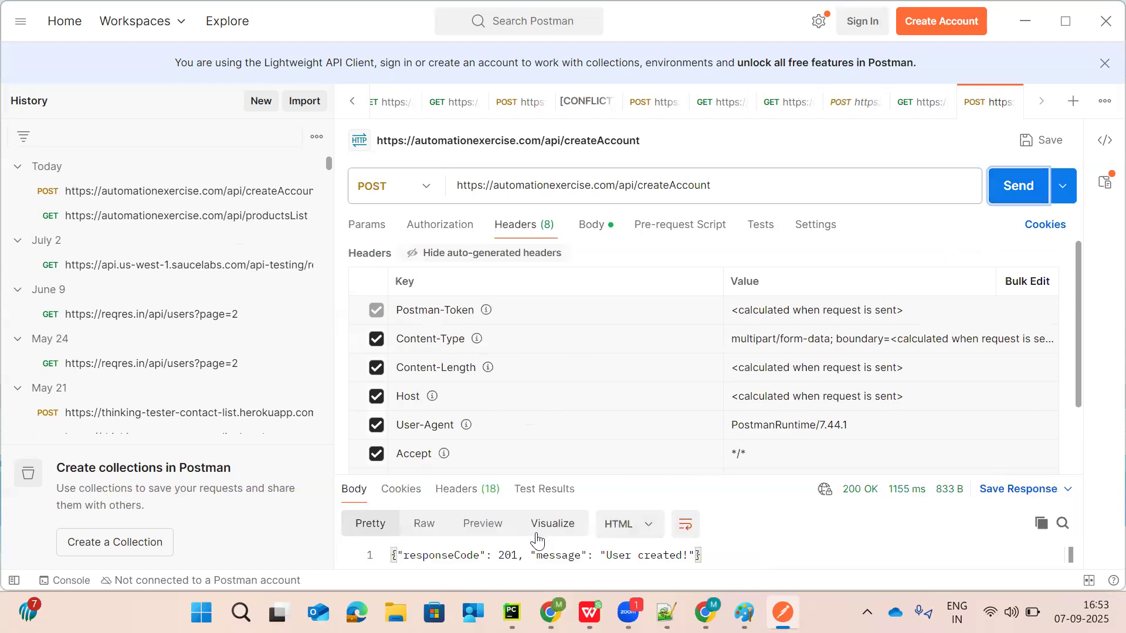
- Enlarge the response area and examine the returned response code and message
left_click_drag(524, 556, 404, 556)
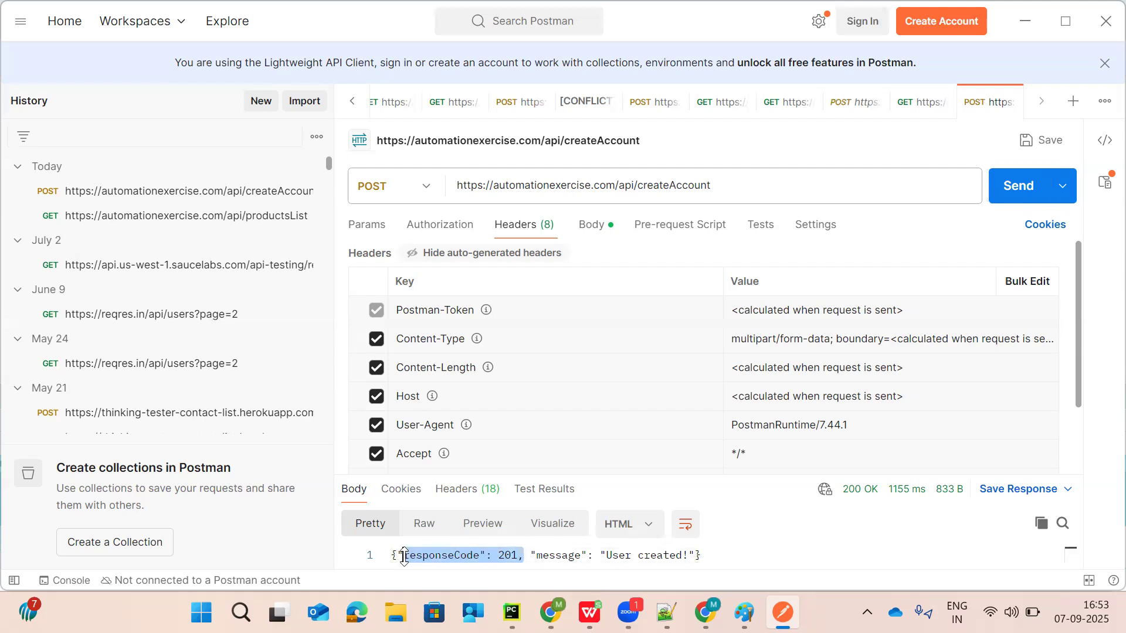
left_click_drag(737, 474, 730, 425)
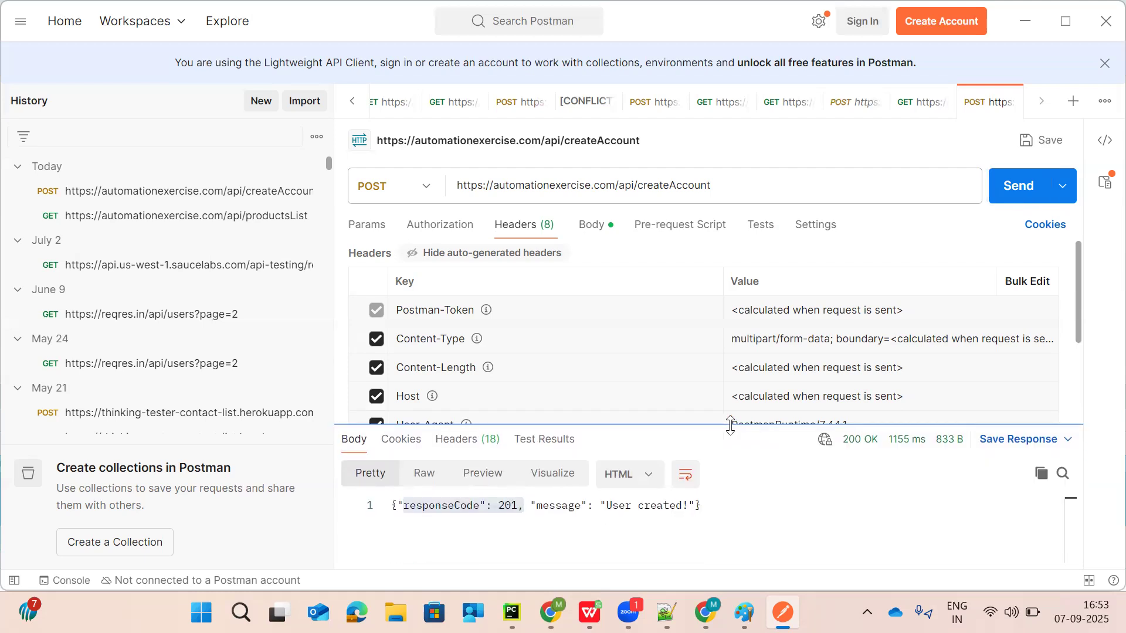
left_click_drag(713, 509, 385, 511)
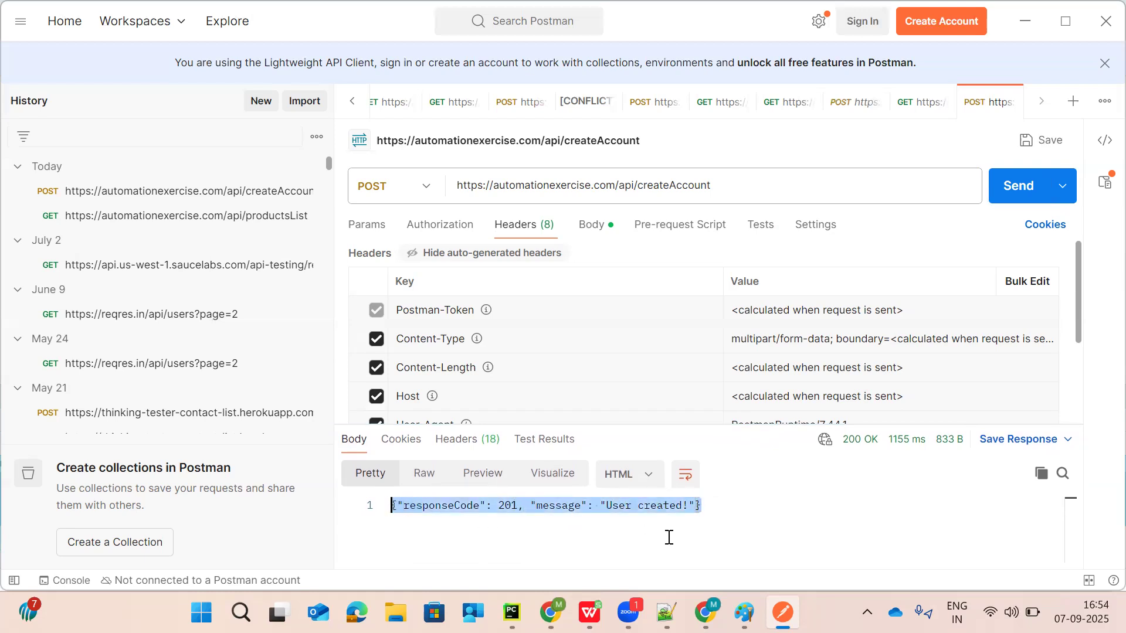
left_click_drag(519, 506, 404, 505)
left_click_drag(688, 507, 606, 508)
scroll(575, 515, "down", 3)
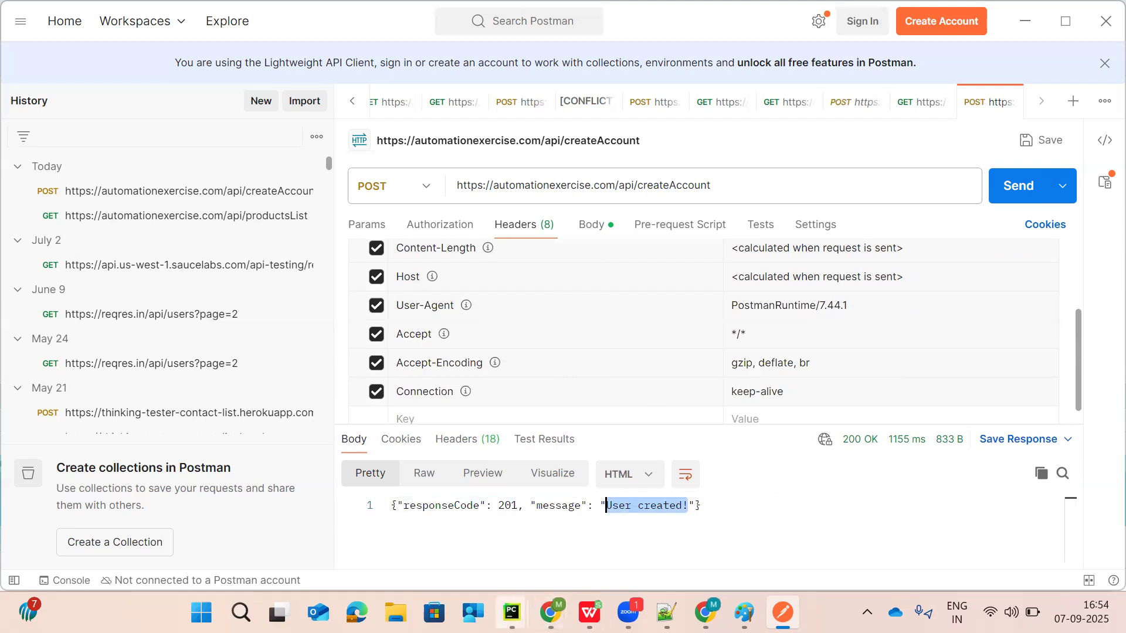
- Switch to PyCharm and append "201 Created is the status code for successful." to the POST line in APIDocs, followed by a new line
mouse_move(512, 612)
left_click(368, 527)
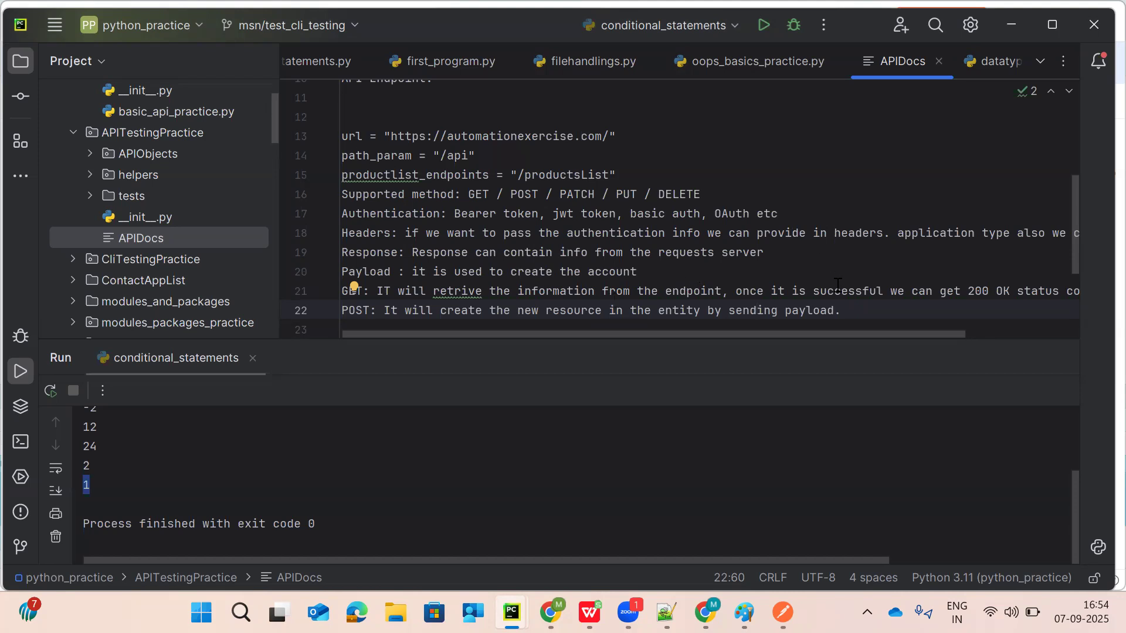
left_click(856, 313)
type("201 Create is")
key("BackSpace")
key("BackSpace")
key("BackSpace")
key("BackSpace")
type("d is the satus")
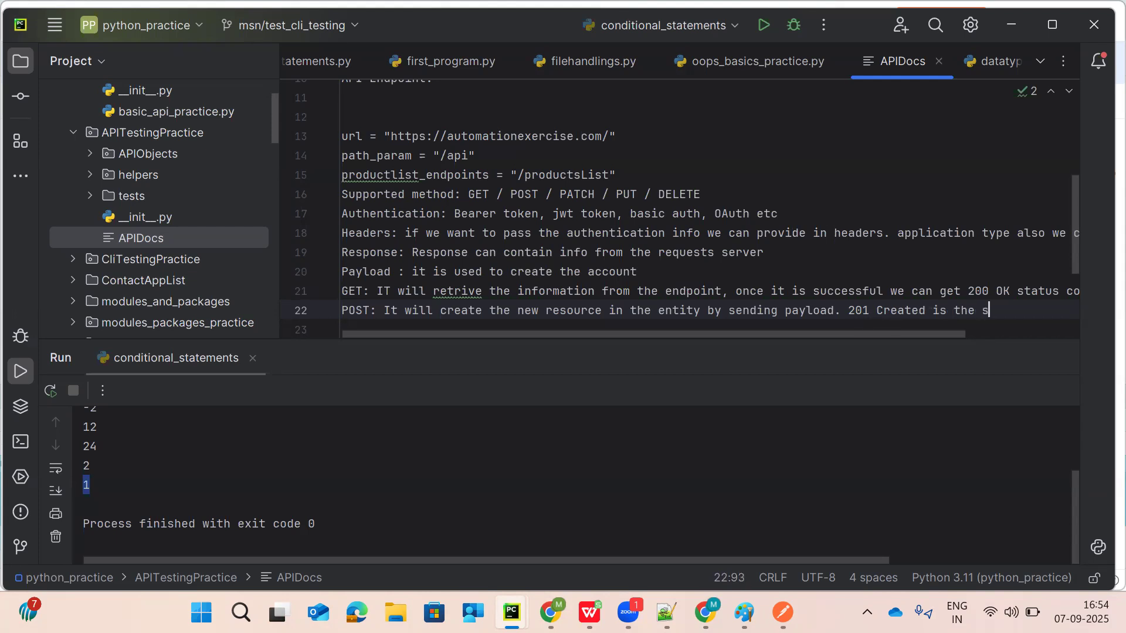
key("BackSpace")
key("BackSpace")
key("BackSpace")
key("BackSpace")
type("tatus code for succe")
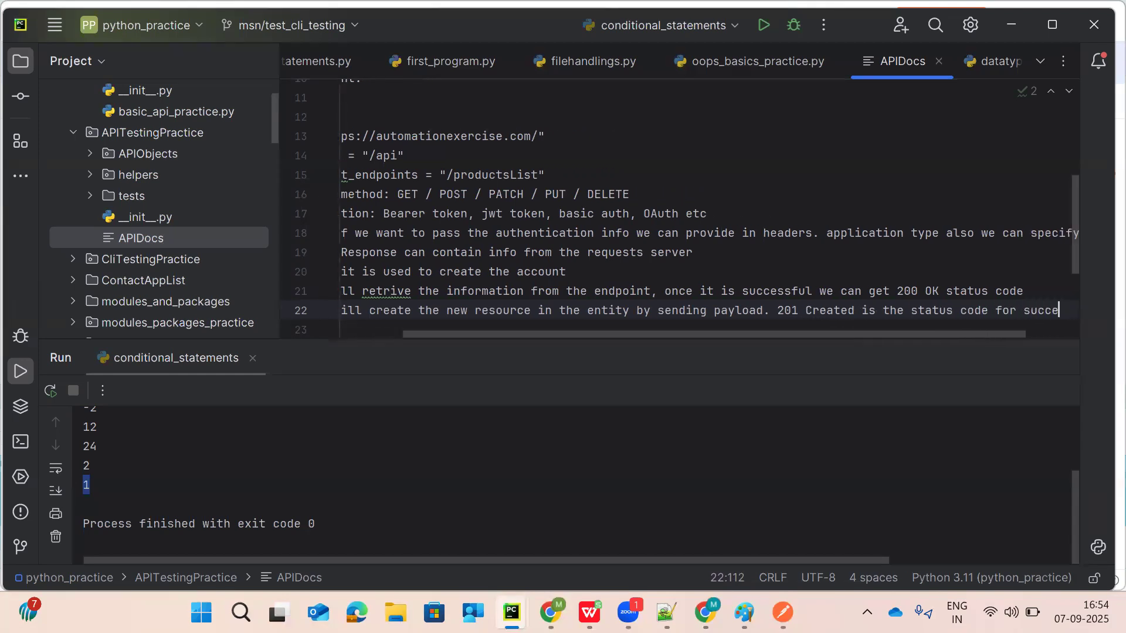
type("ssful.")
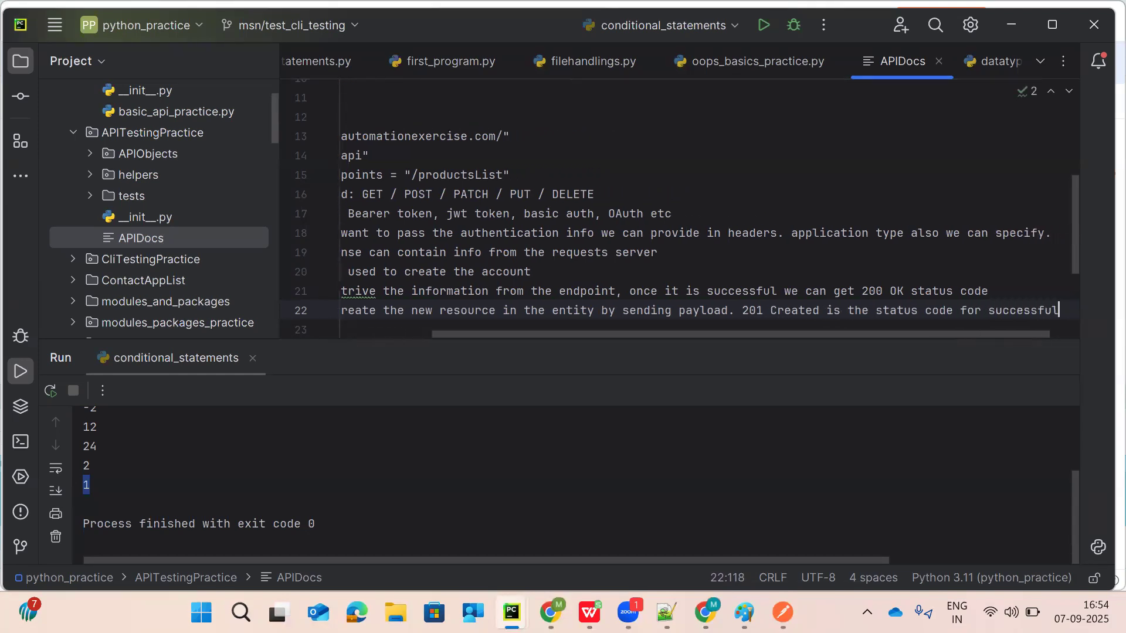
key("Return")
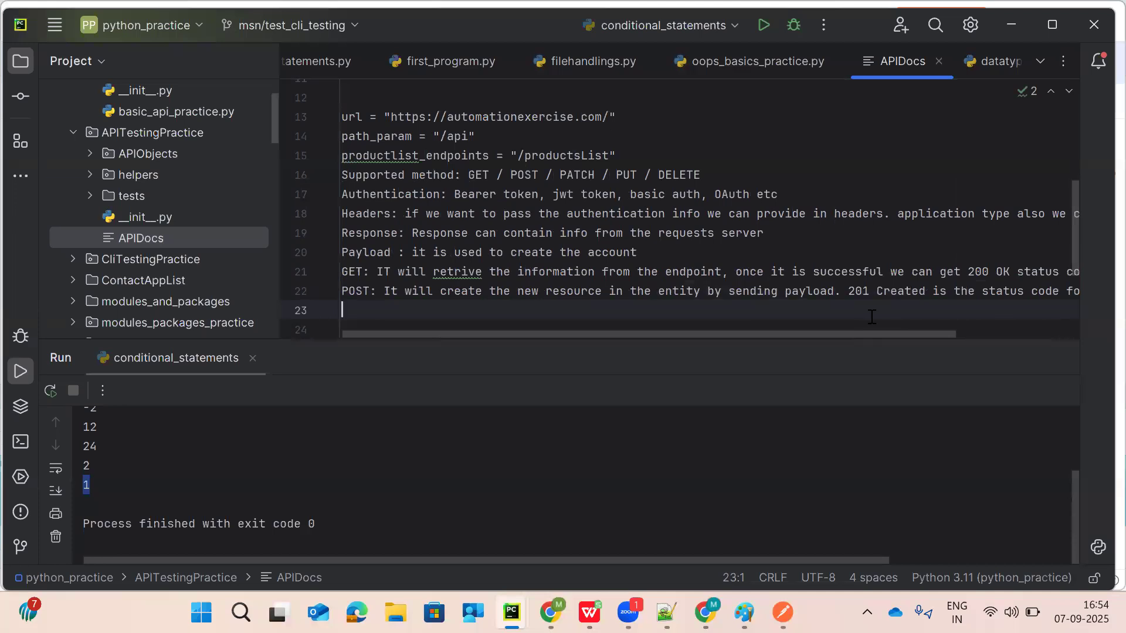
- Switch to Postman and re-examine the createAccount response, request headers and form-data fields
key("alt+Tab")
scroll(722, 322, "up", 3)
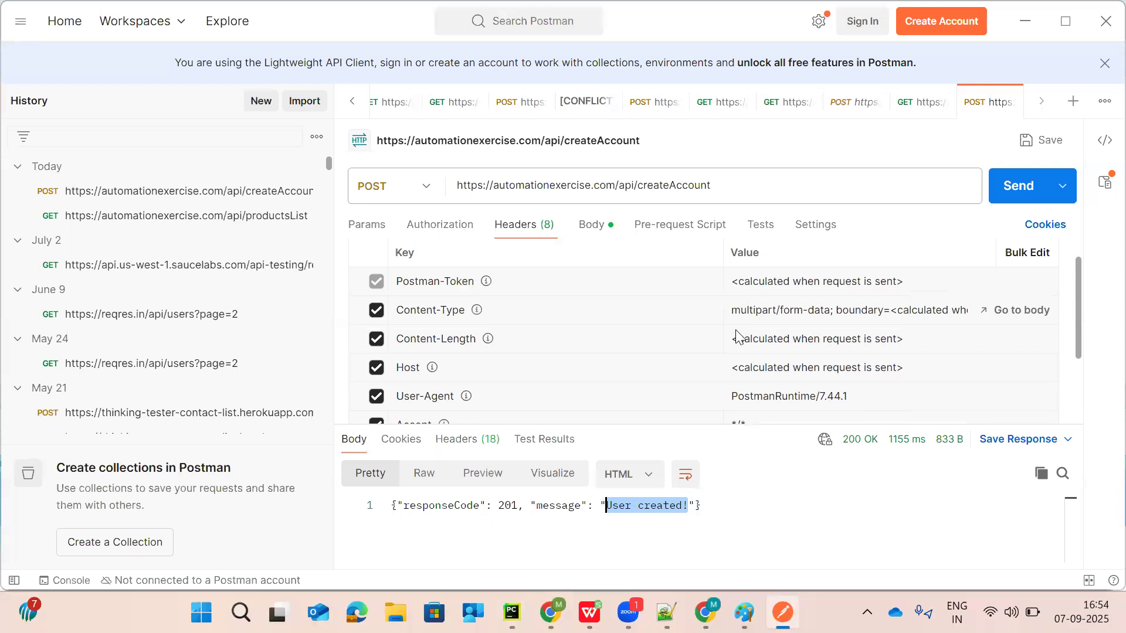
scroll(736, 329, "down", 3)
left_click_drag(529, 507, 398, 508)
left_click_drag(707, 507, 535, 505)
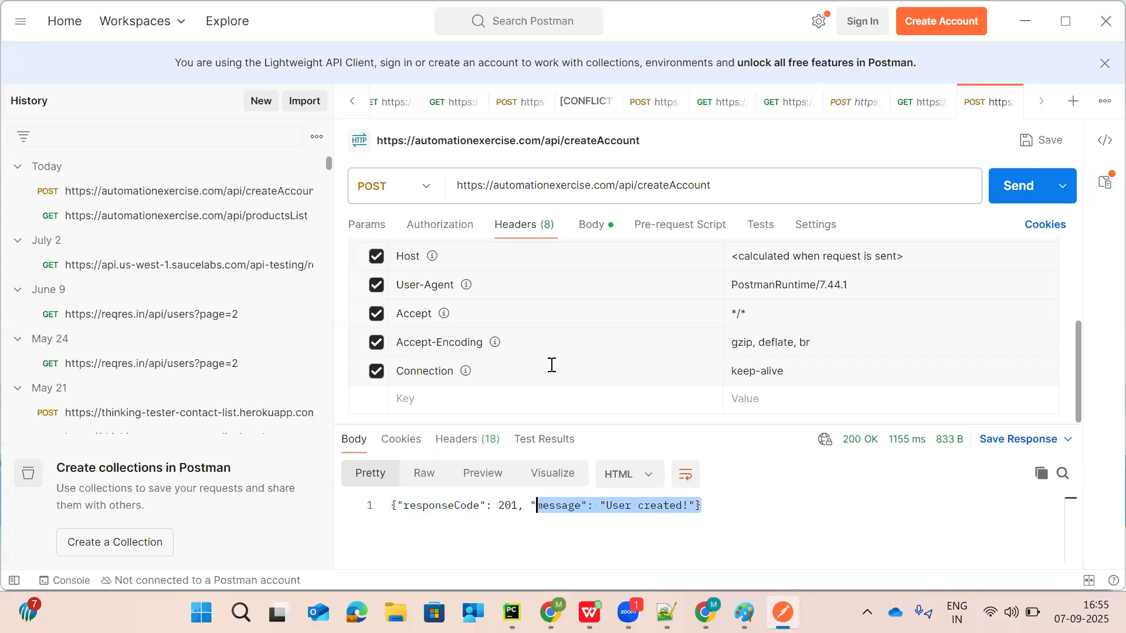
scroll(551, 365, "up", 3)
scroll(551, 364, "down", 3)
scroll(552, 365, "up", 3)
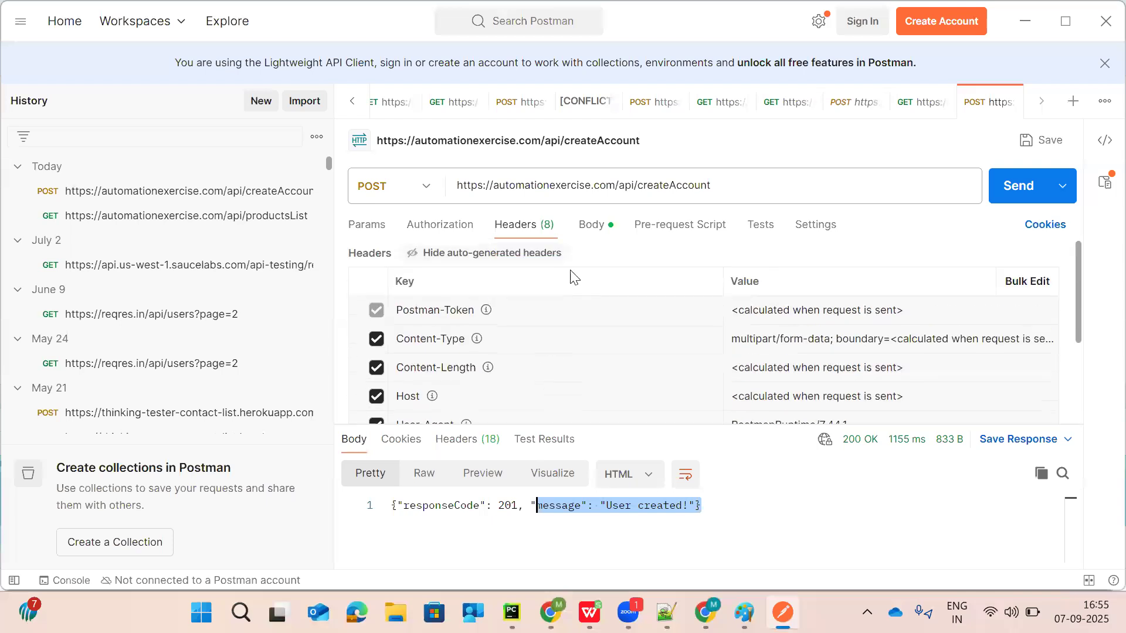
left_click(592, 228)
scroll(562, 276, "up", 5)
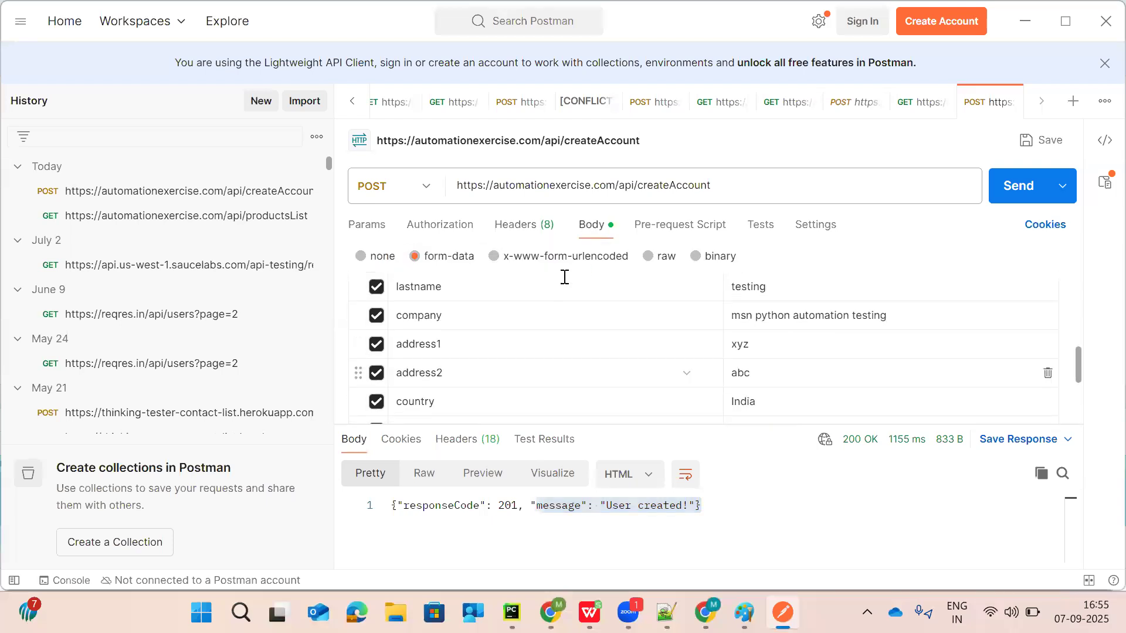
scroll(657, 360, "up", 4)
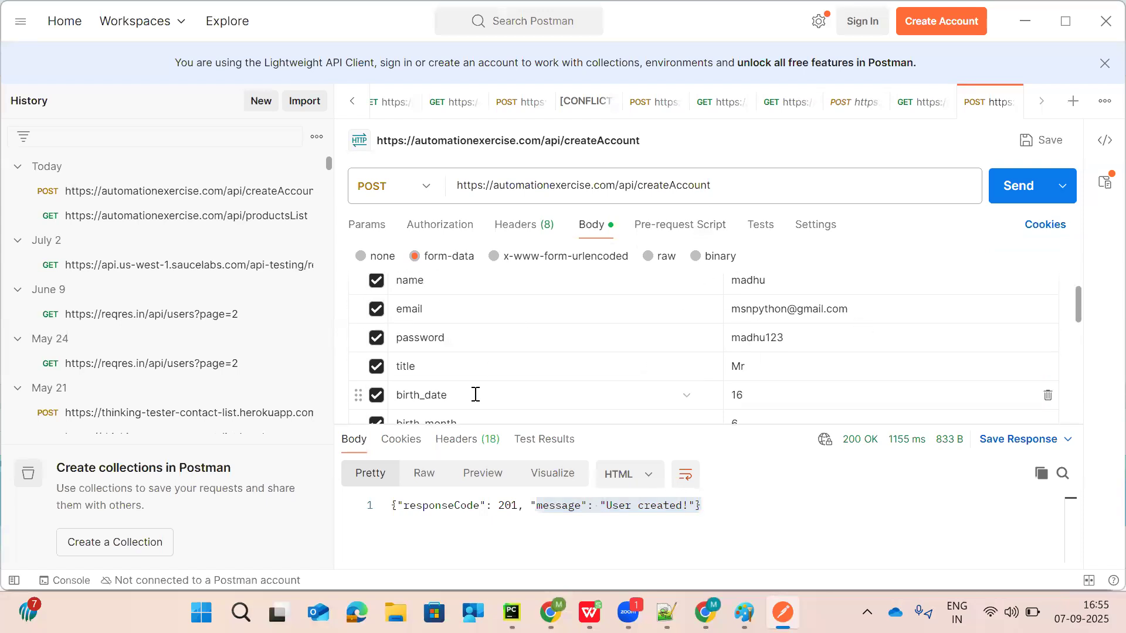
- Switch to the Automation Exercise API list in Chrome and check API 11's documented response code and message
key("alt+Tab")
key("alt+Tab")
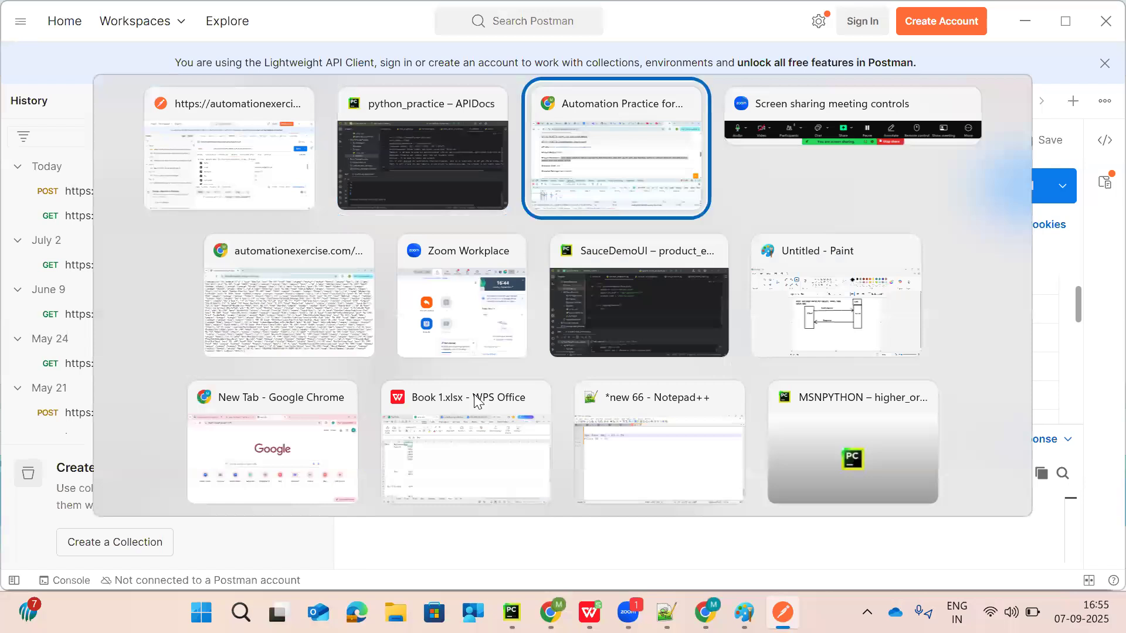
scroll(306, 323, "down", 1)
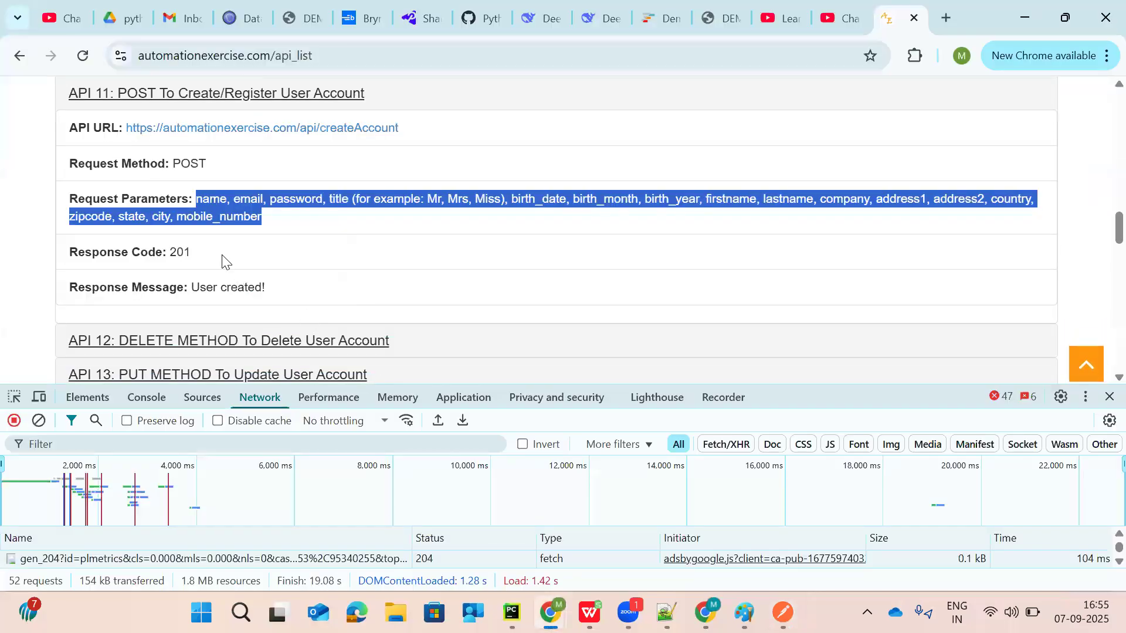
left_click_drag(224, 261, 156, 247)
left_click_drag(283, 295, 193, 291)
scroll(193, 291, "down", 1)
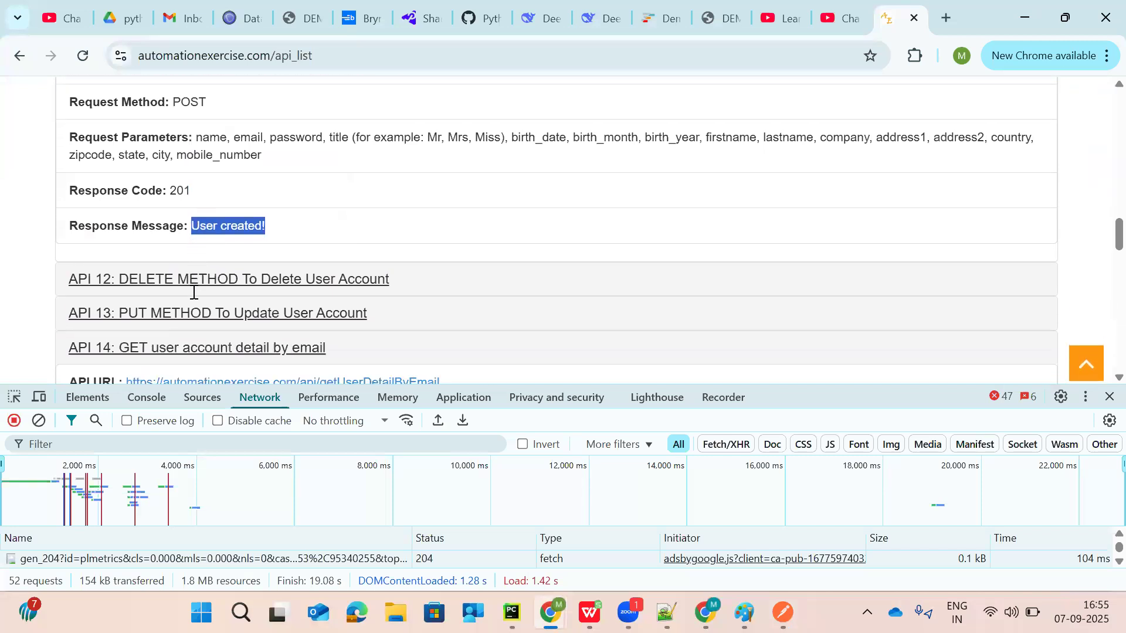
- Examine API 14's URL, request method, request parameter, response code and response JSON for getting user details by email
scroll(193, 290, "down", 1)
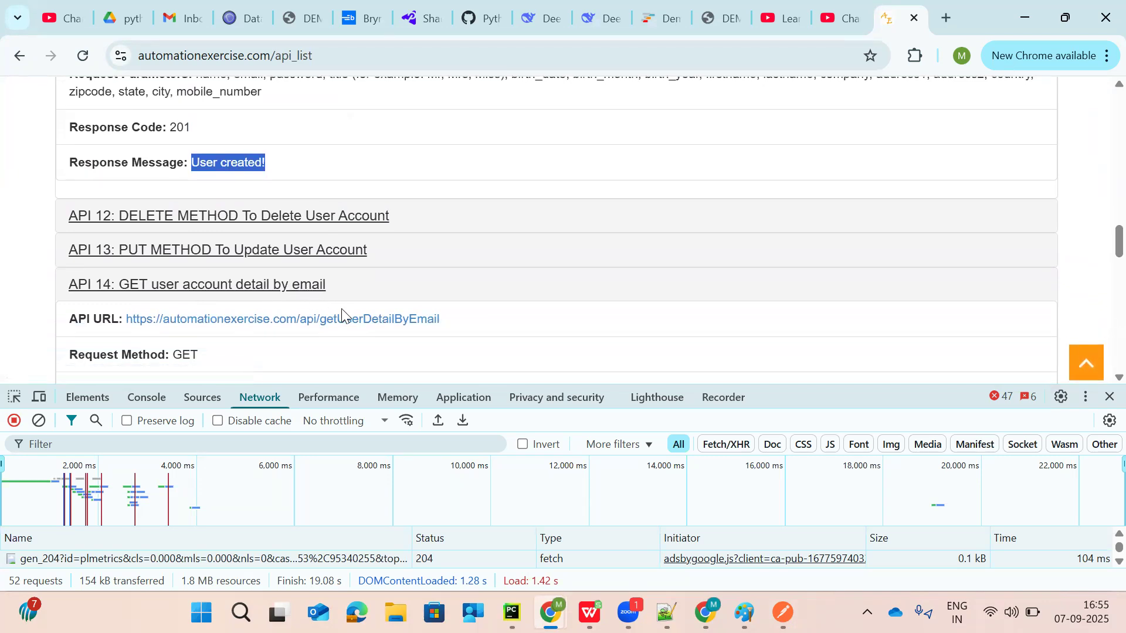
left_click_drag(445, 320, 124, 321)
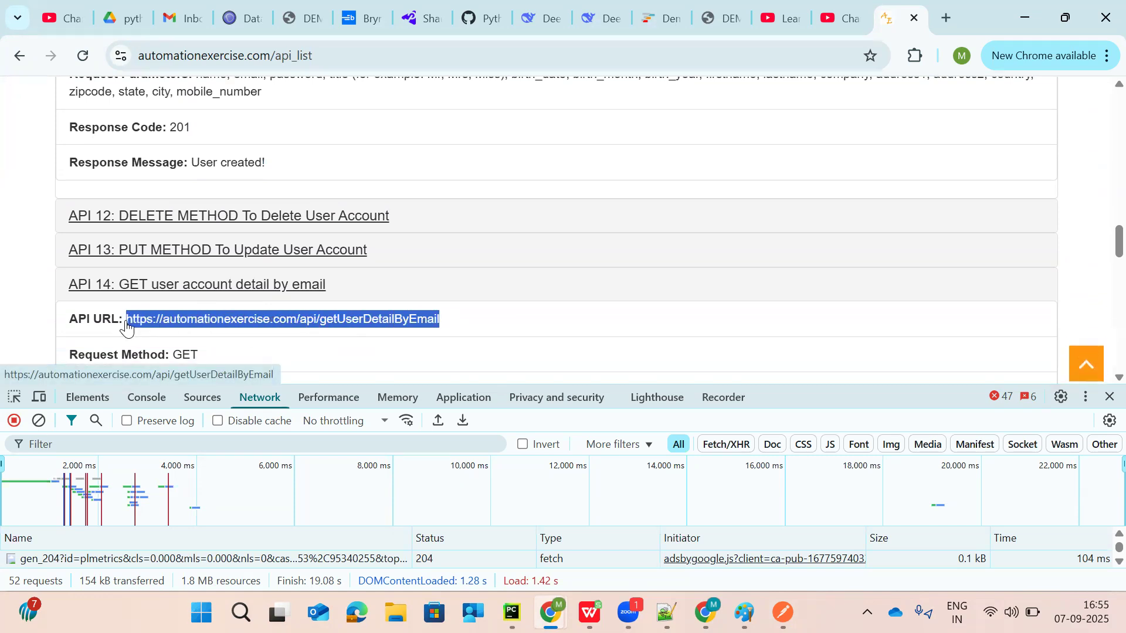
scroll(251, 299, "down", 2)
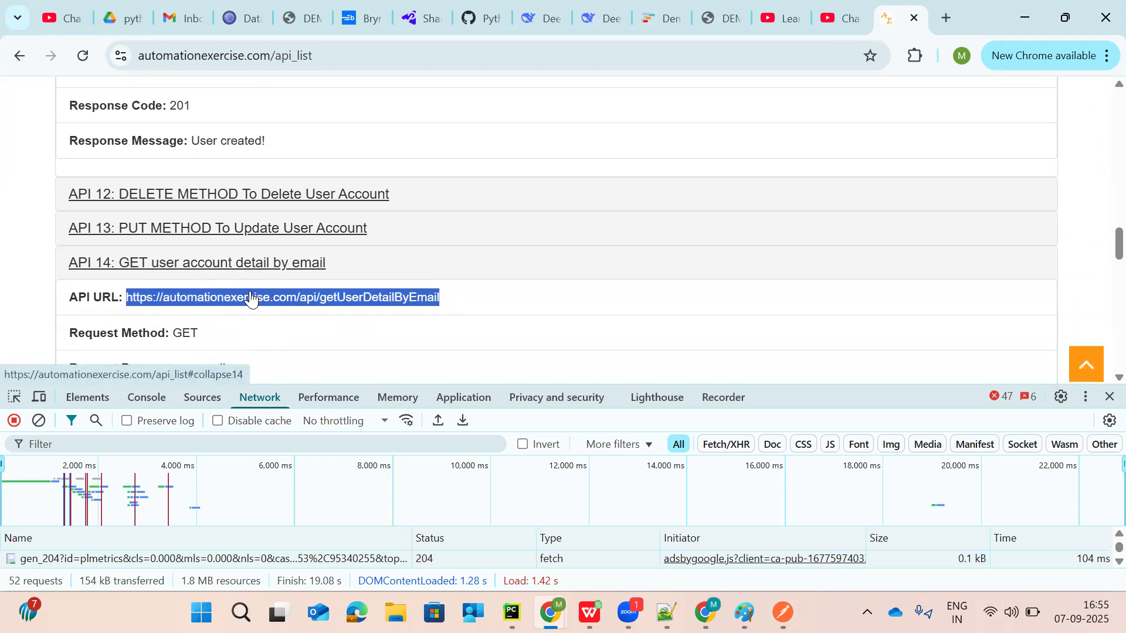
scroll(251, 298, "down", 1)
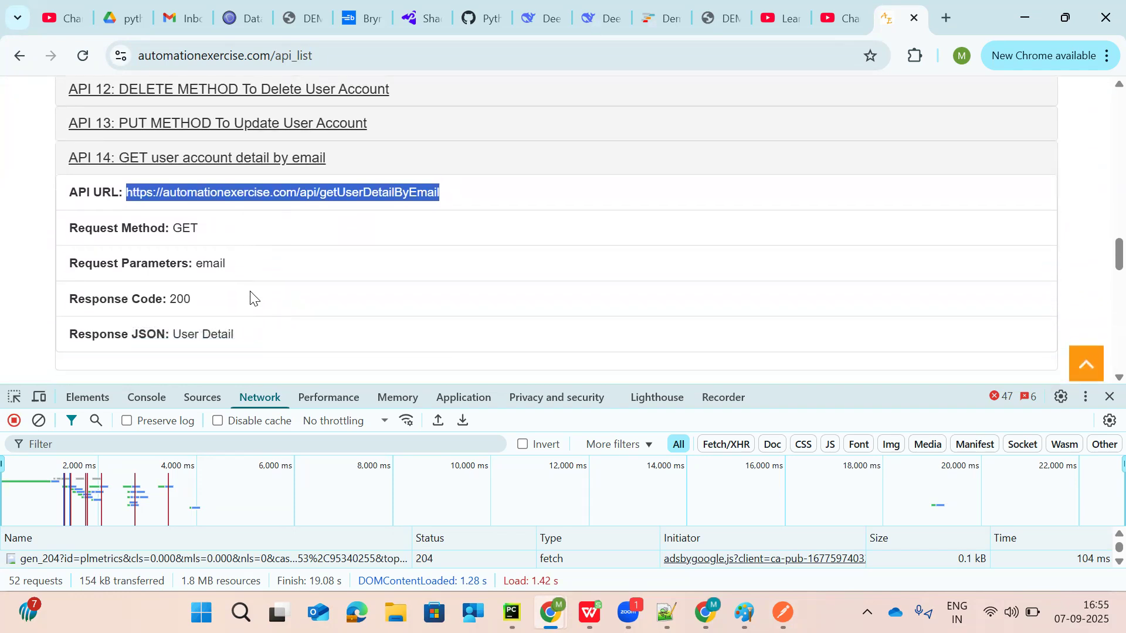
left_click_drag(214, 226, 176, 218)
left_click_drag(242, 265, 204, 262)
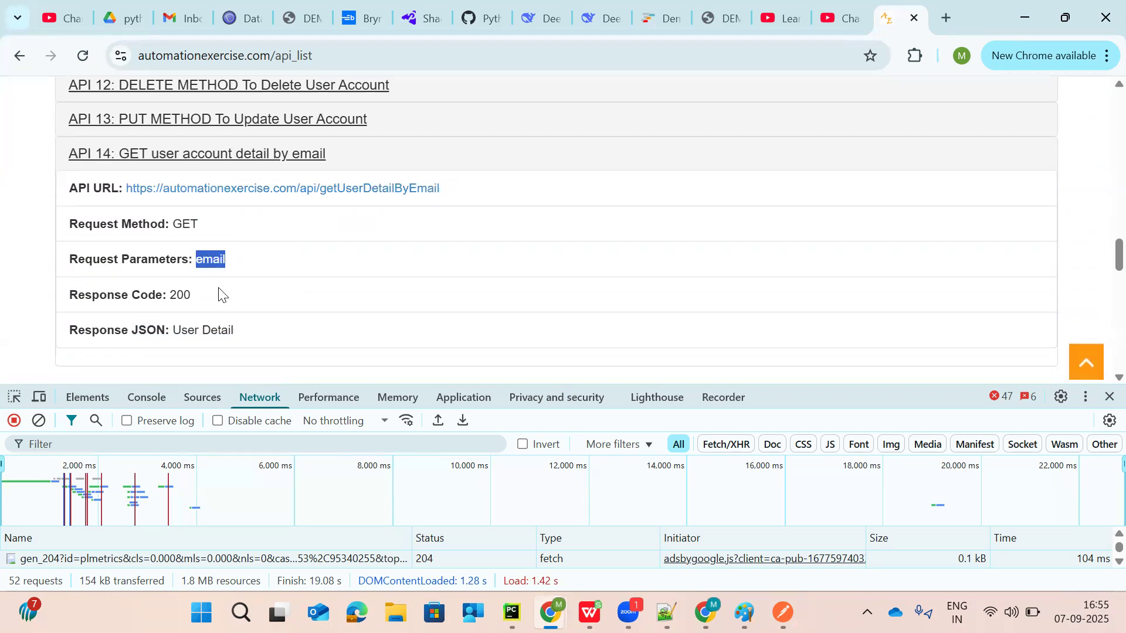
left_click(204, 294)
left_click_drag(244, 330, 173, 327)
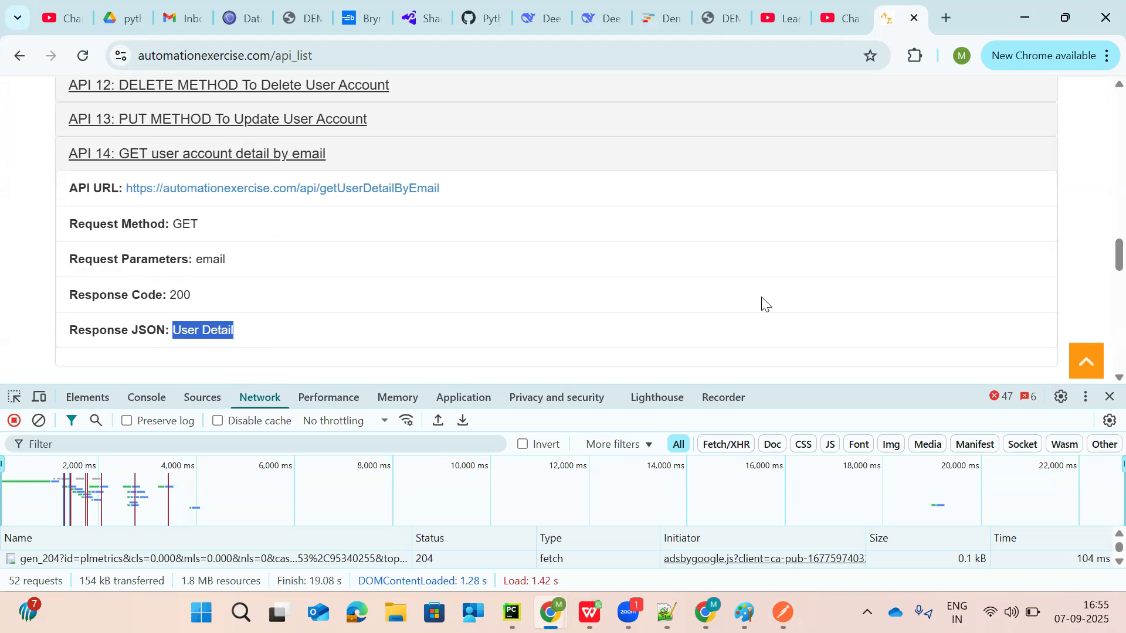
- Switch to Postman, look at the productsList GET request and return to the createAccount POST request
scroll(761, 304, "up", 6)
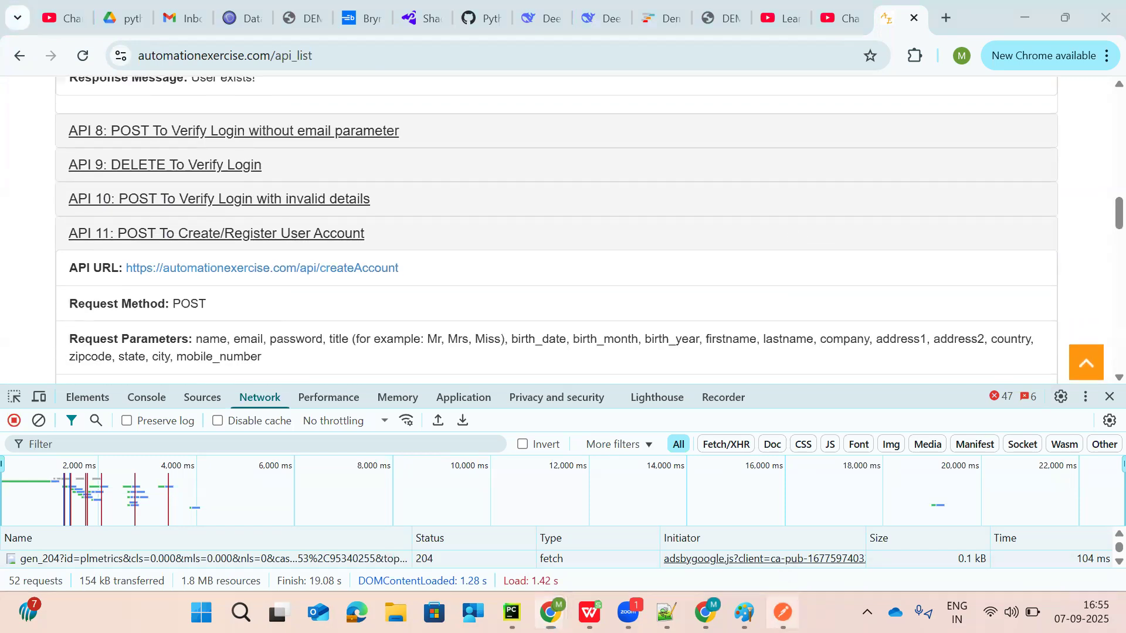
left_click(783, 613)
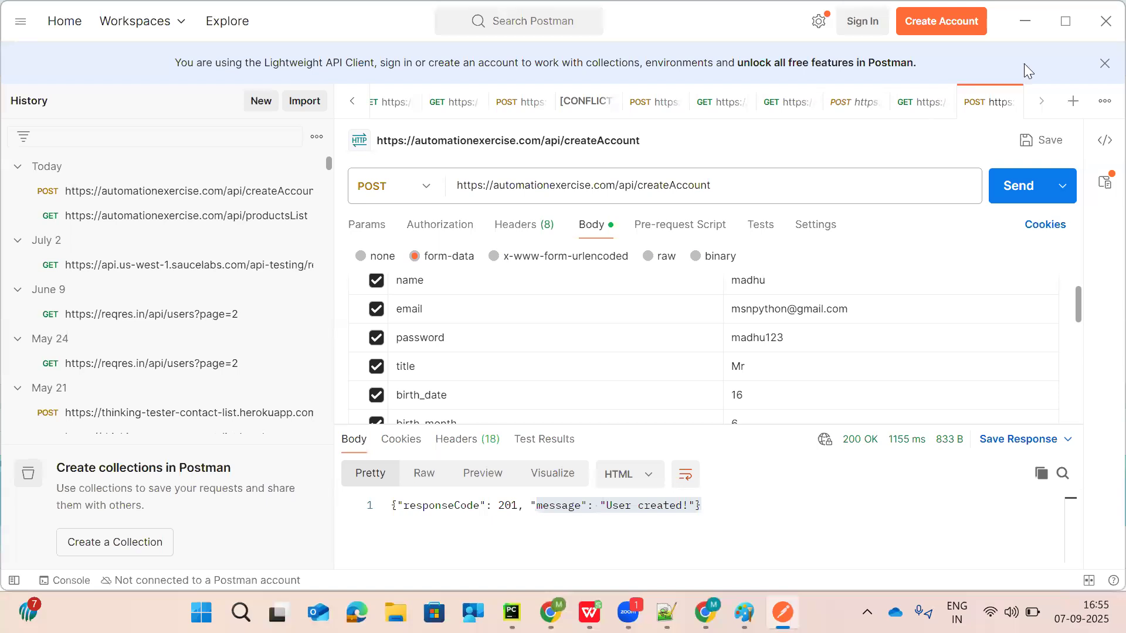
left_click(916, 111)
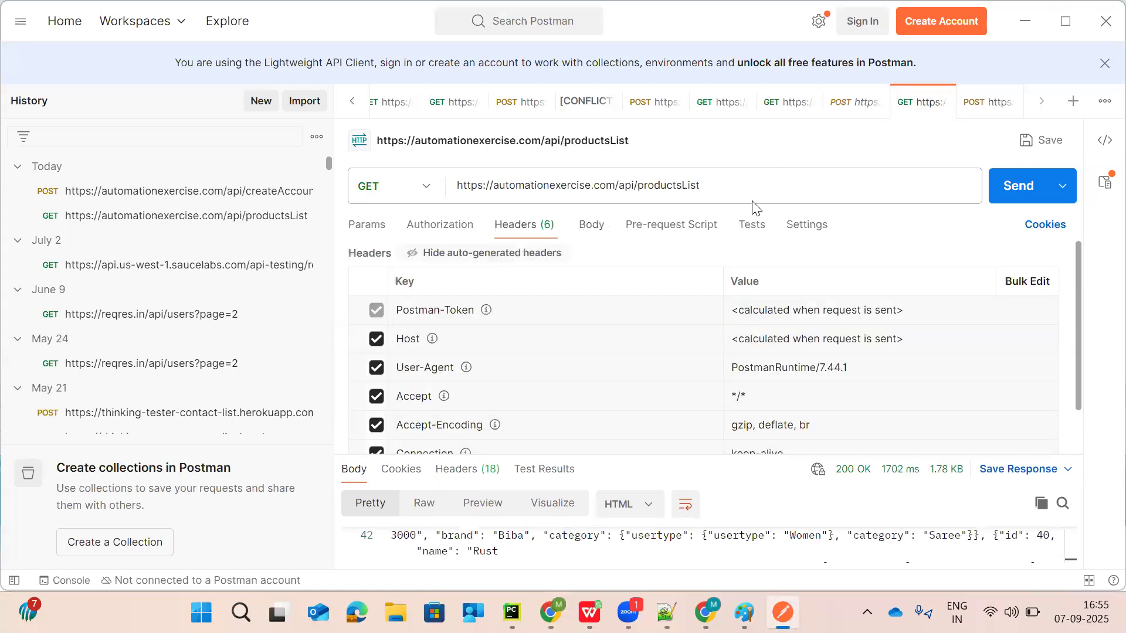
left_click(983, 110)
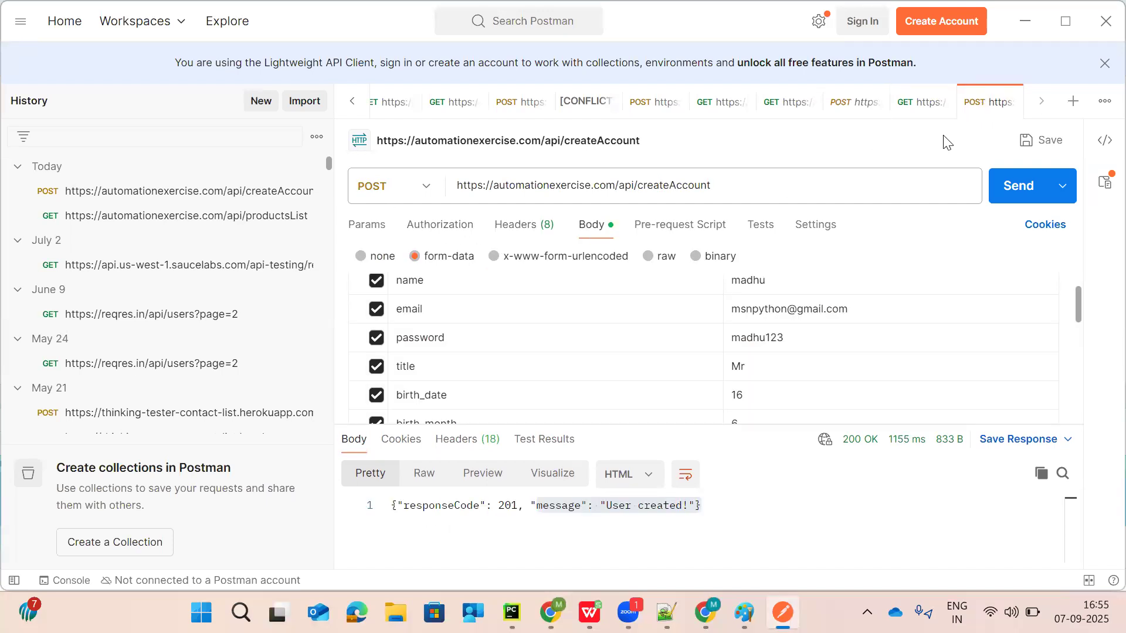
left_click(1073, 101)
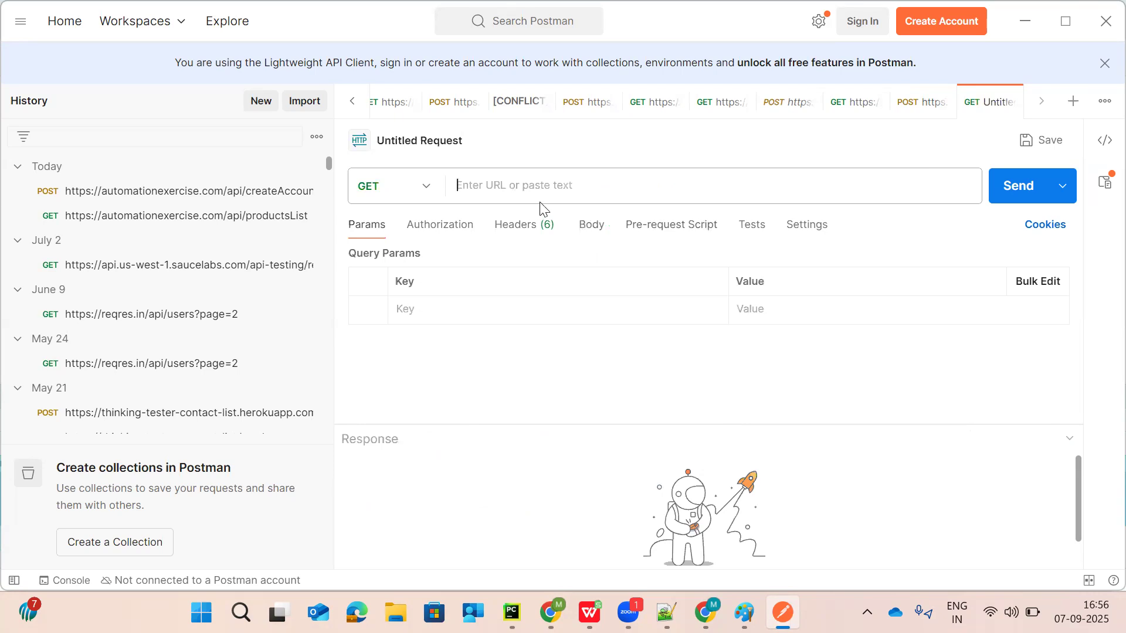
type("https://automationexercise.com/api/getUserDetailByEmail")
left_click_drag(761, 186, 644, 186)
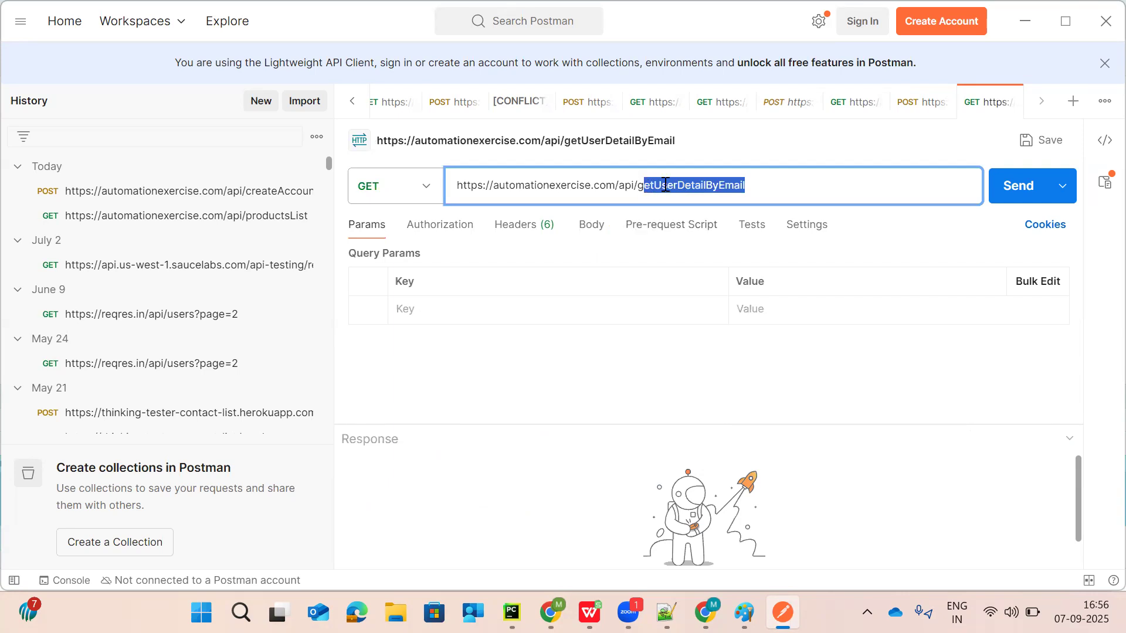
left_click(591, 235)
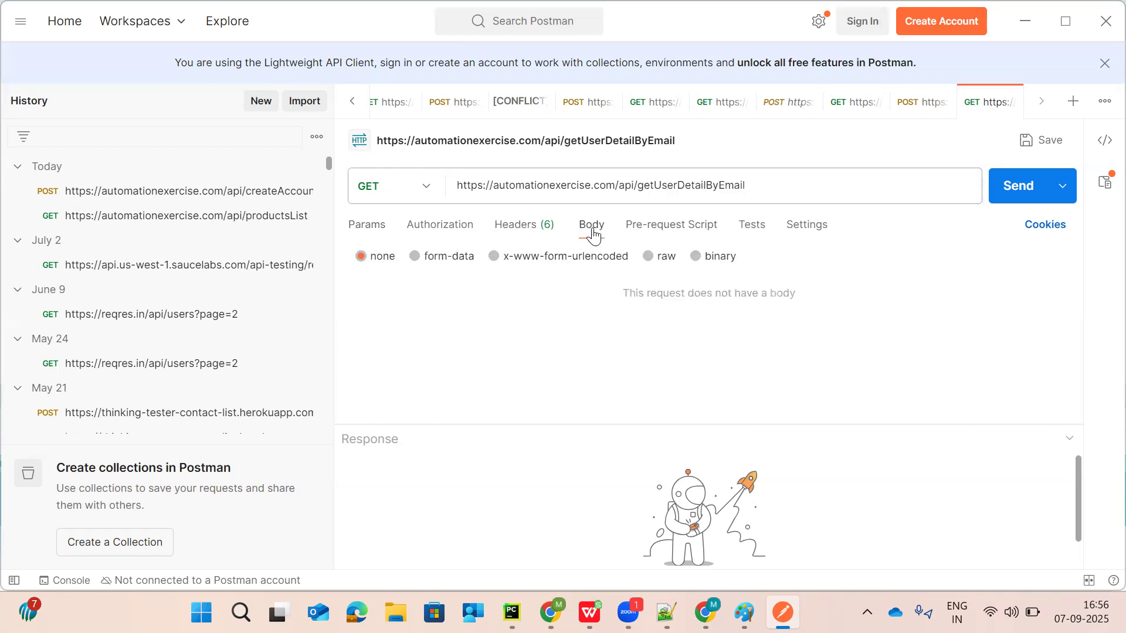
left_click(445, 257)
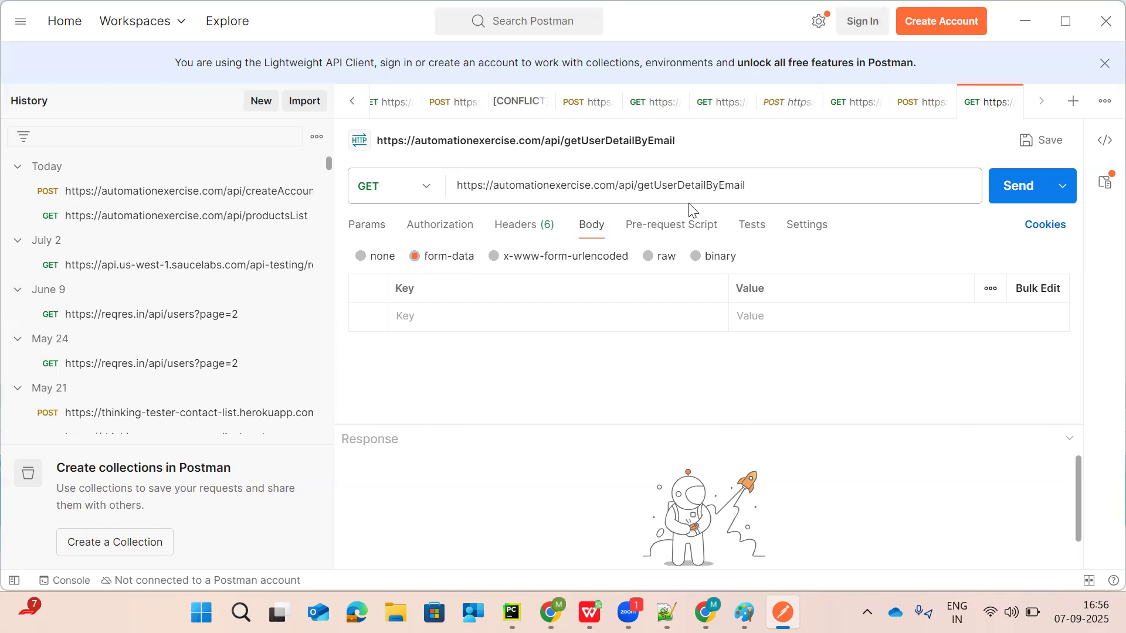
- Switch to the API list in Chrome, copy API 14's request parameter name email and return to Postman
key("alt+Tab")
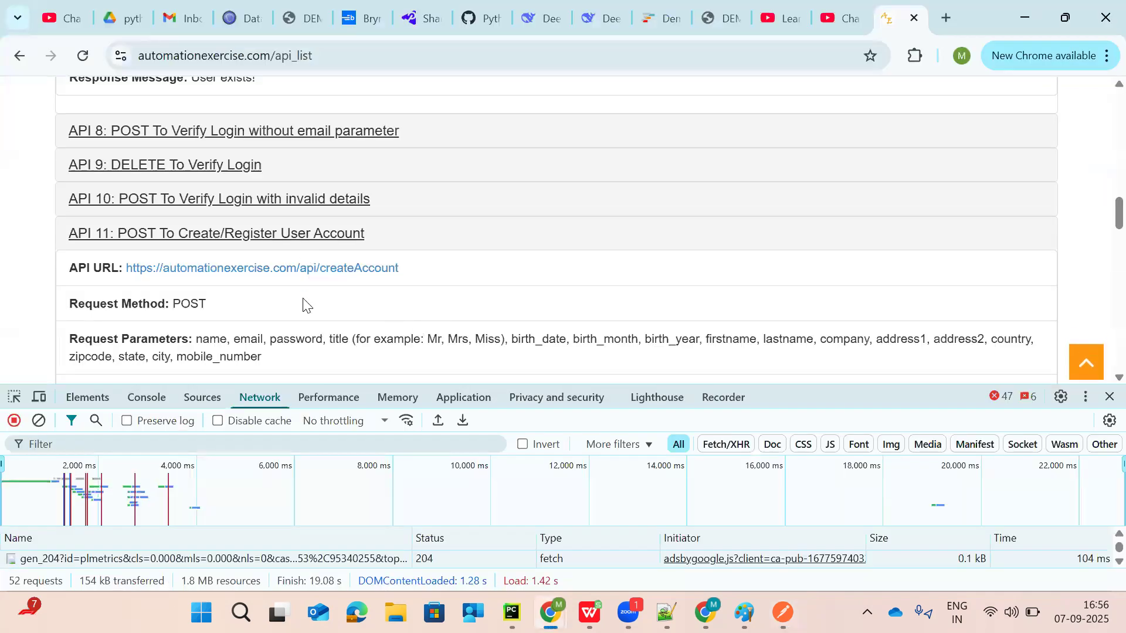
scroll(303, 303, "down", 1)
scroll(303, 302, "down", 4)
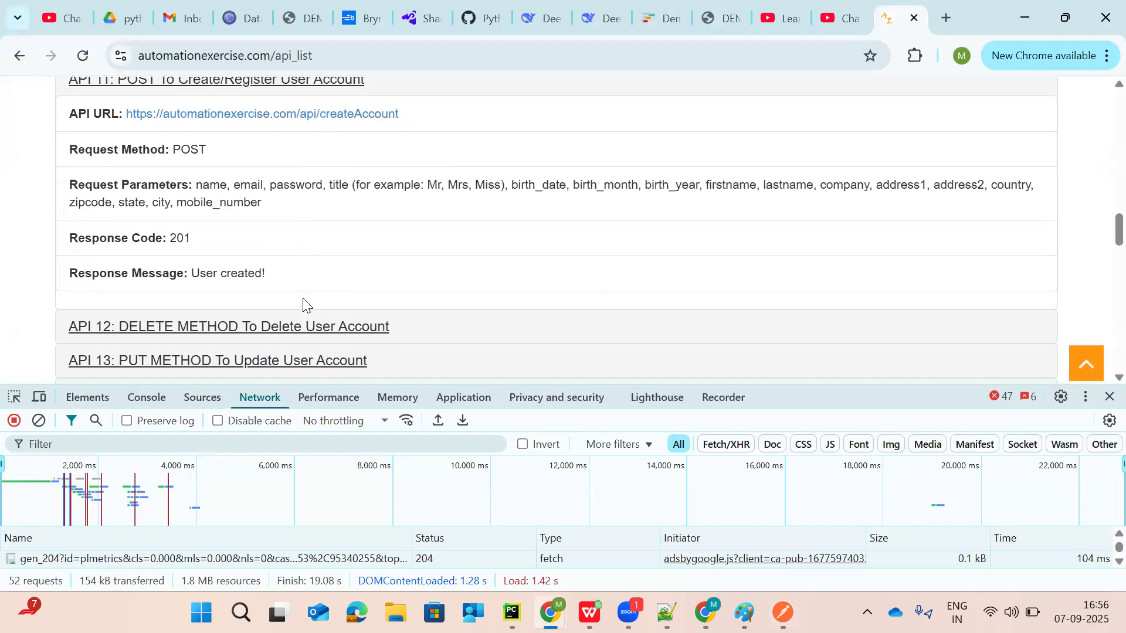
scroll(303, 303, "down", 1)
double_click(211, 311)
key("ctrl+c")
key("alt+Tab")
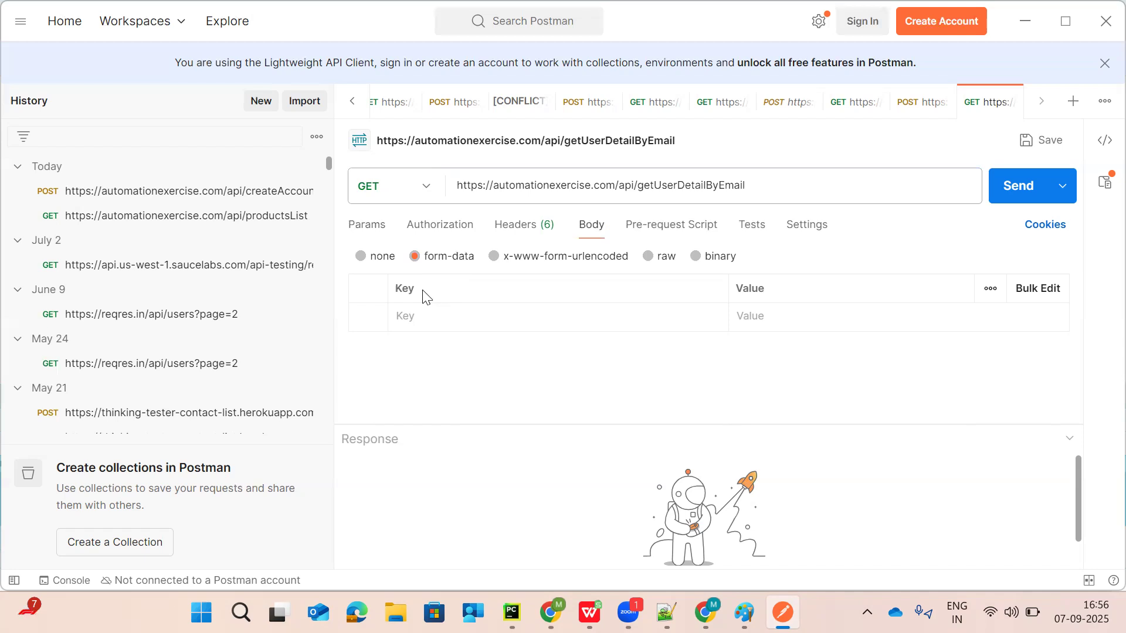
- Try to get the user details by adding an email form-data field with the account's email address and sending the request
left_click(417, 316)
key("ctrl+v")
key("Tab")
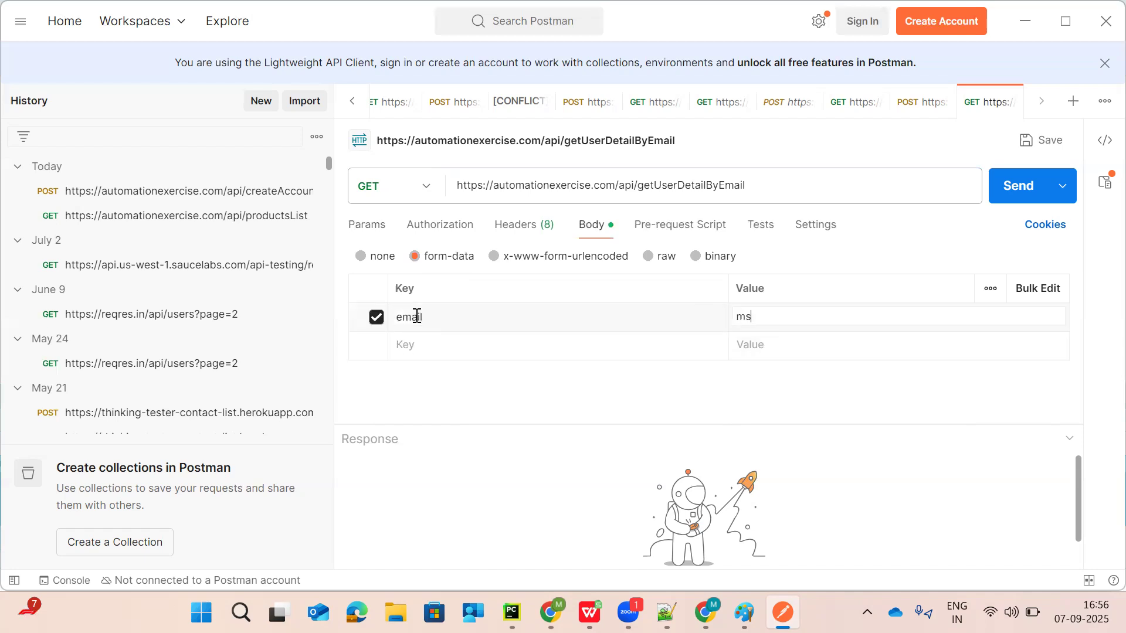
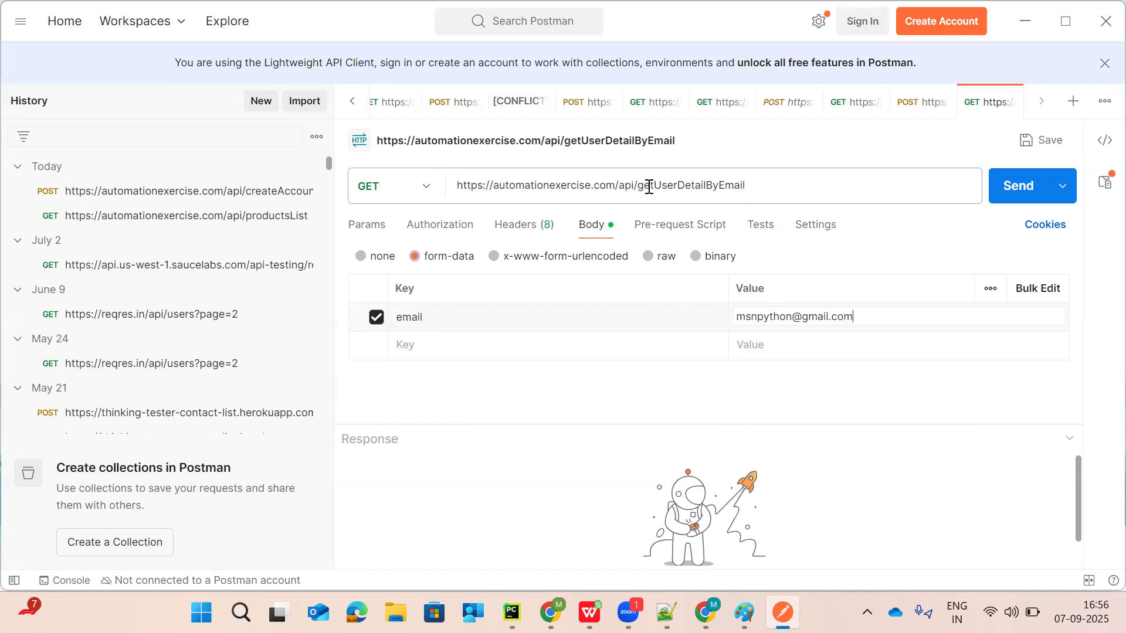
left_click_drag(747, 186, 691, 187)
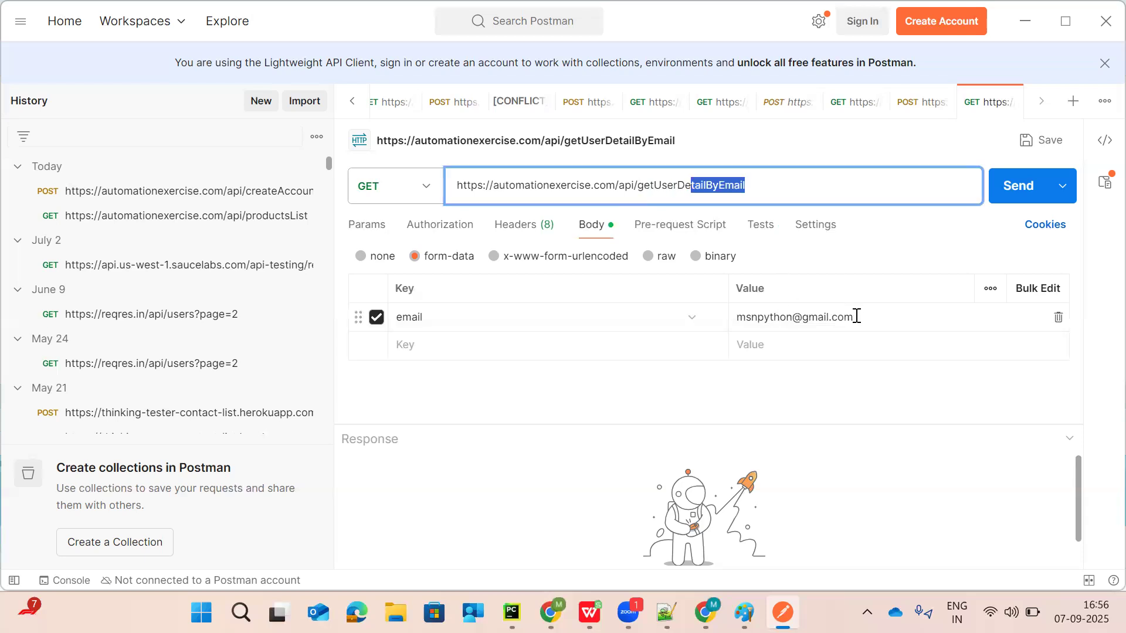
left_click_drag(858, 318, 812, 319)
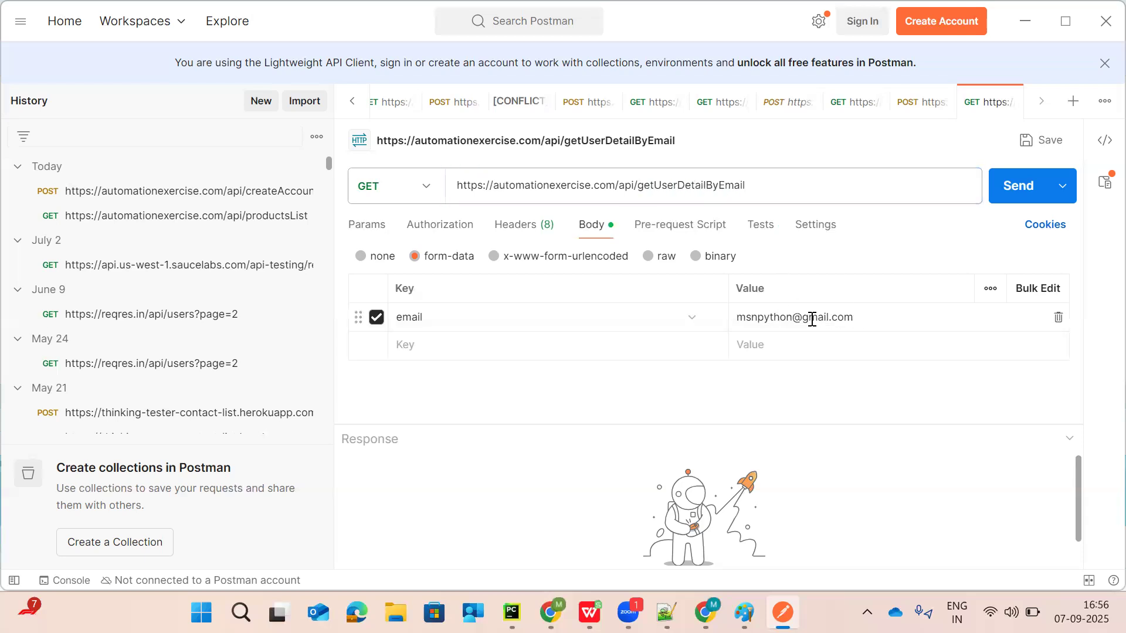
left_click(1006, 197)
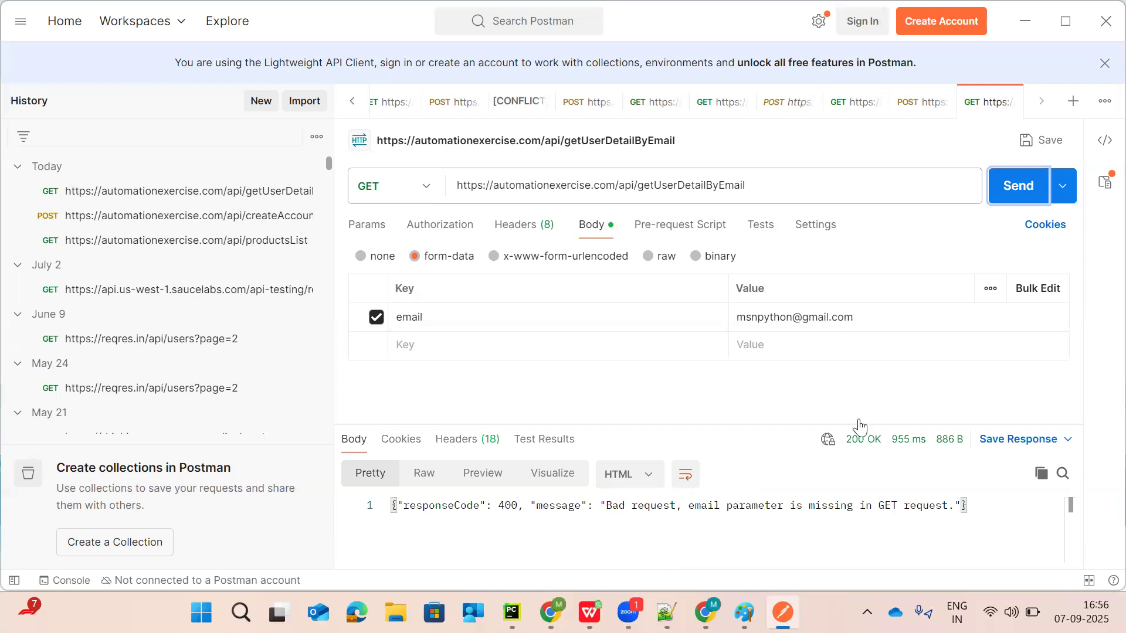
- Try replacing getUserDetailByEmail in the URL with the account's email address and sending the request with the email form-data field disabled
left_click(751, 317)
double_click(750, 318)
triple_click(750, 318)
key("ctrl+c")
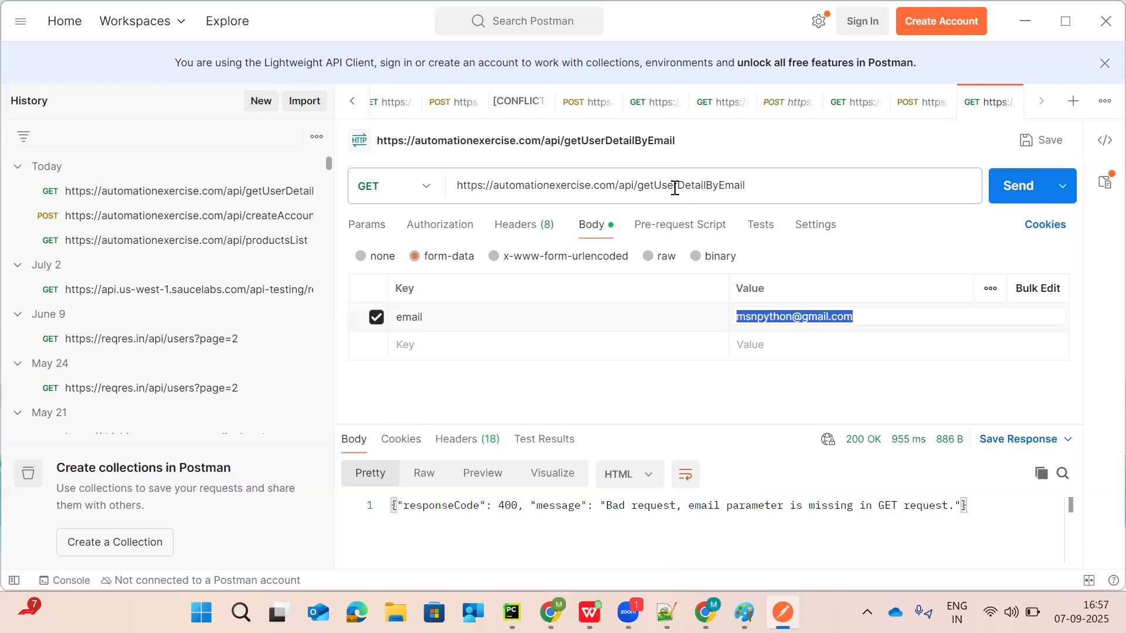
left_click_drag(747, 187, 690, 187)
key("BackSpace")
key("BackSpace")
key("BackSpace")
key("BackSpace")
key("BackSpace")
key("BackSpace")
key("BackSpace")
key("BackSpace")
key("BackSpace")
key("BackSpace")
key("ctrl+v")
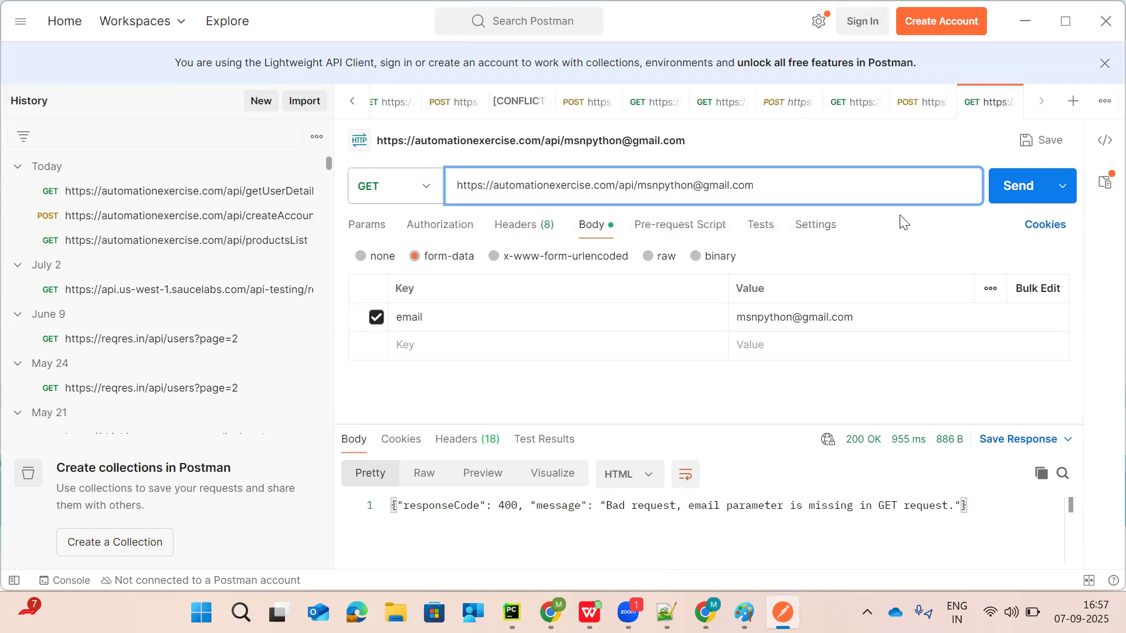
left_click(379, 323)
left_click(998, 191)
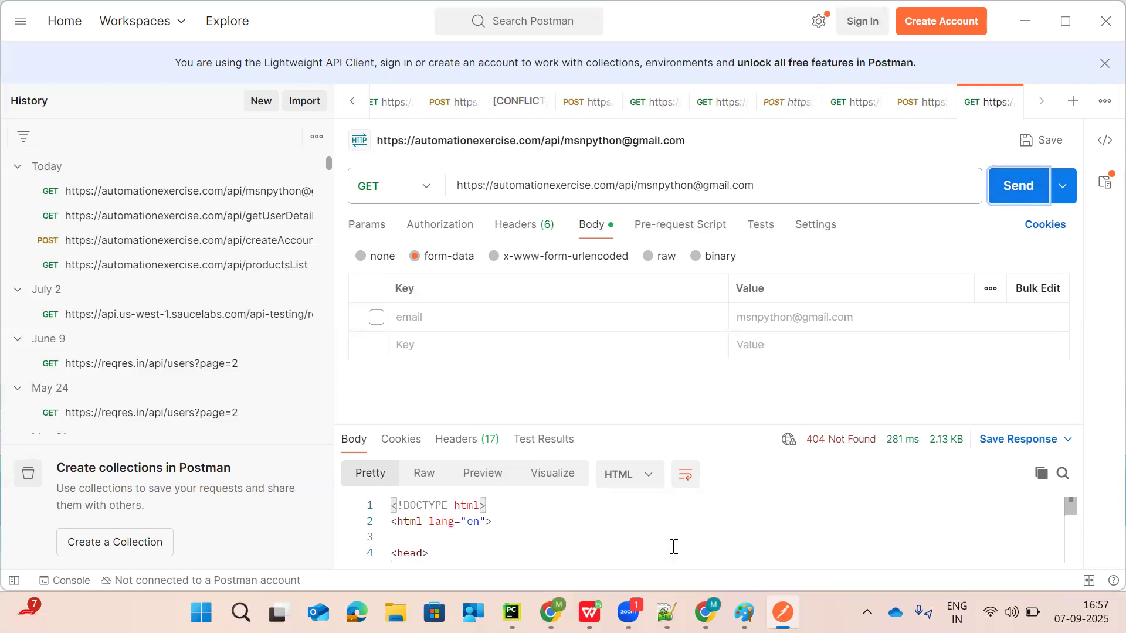
scroll(674, 547, "down", 4)
scroll(674, 546, "up", 2)
scroll(673, 546, "up", 1)
scroll(674, 546, "down", 9)
scroll(674, 547, "up", 2)
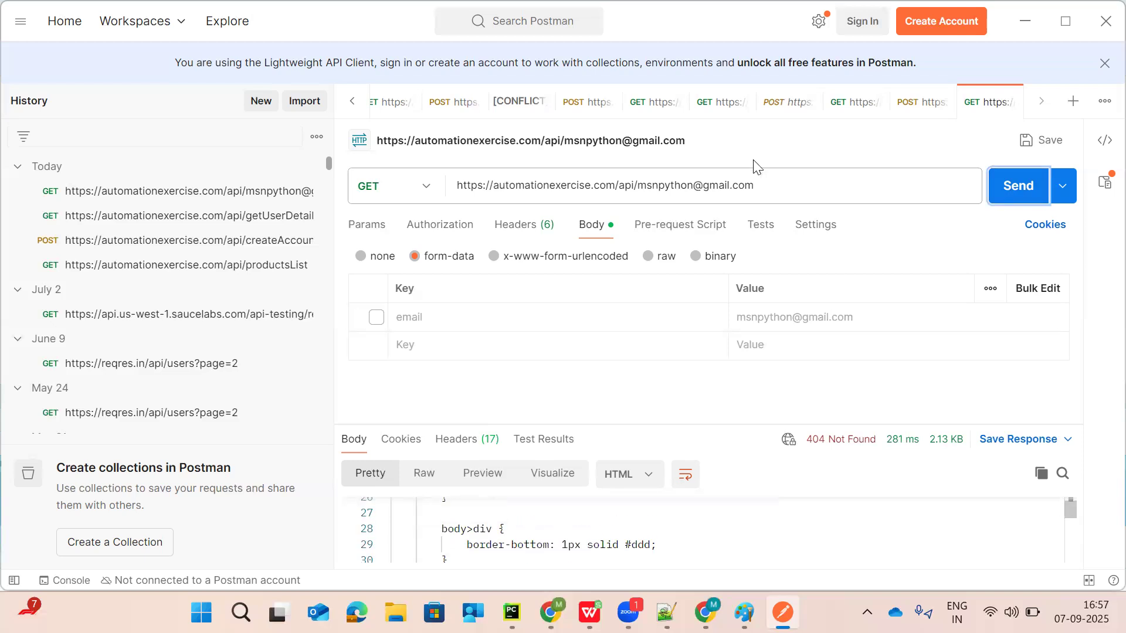
- Restore the request URL's endpoint to getUserDetailByEmail
left_click(773, 190)
key("BackSpace")
key("BackSpace")
key("BackSpace")
key("BackSpace")
key("BackSpace")
key("BackSpace")
key("BackSpace")
key("BackSpace")
key("BackSpace")
key("BackSpace")
key("BackSpace")
key("BackSpace")
key("BackSpace")
key("BackSpace")
key("BackSpace")
key("BackSpace")
key("BackSpace")
key("BackSpace")
key("BackSpace")
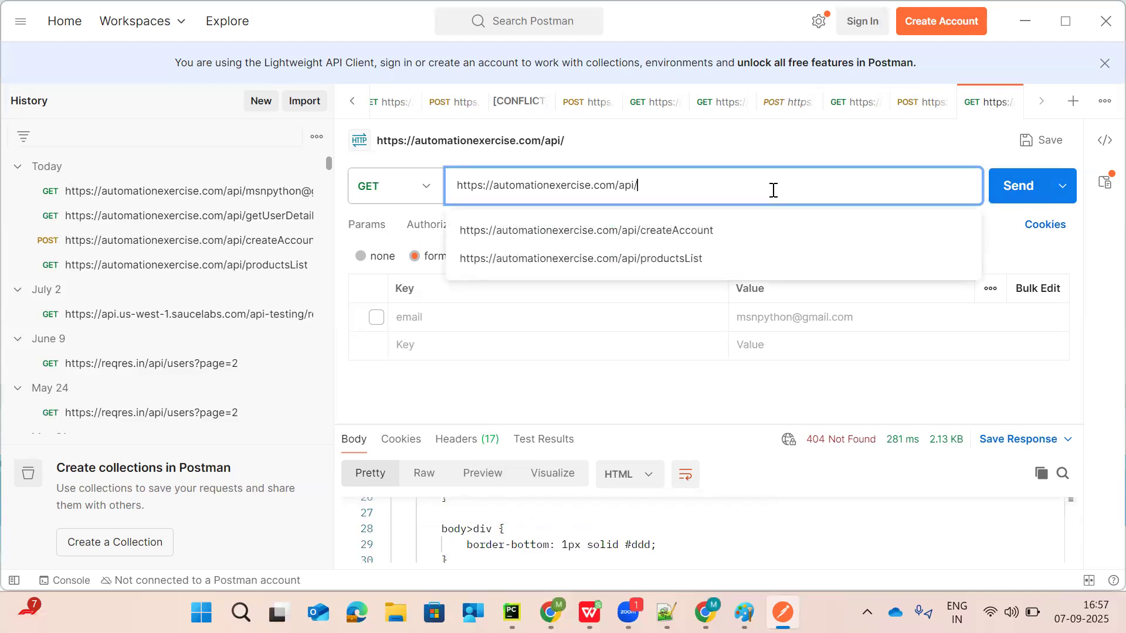
type("getUserDetailByEmail")
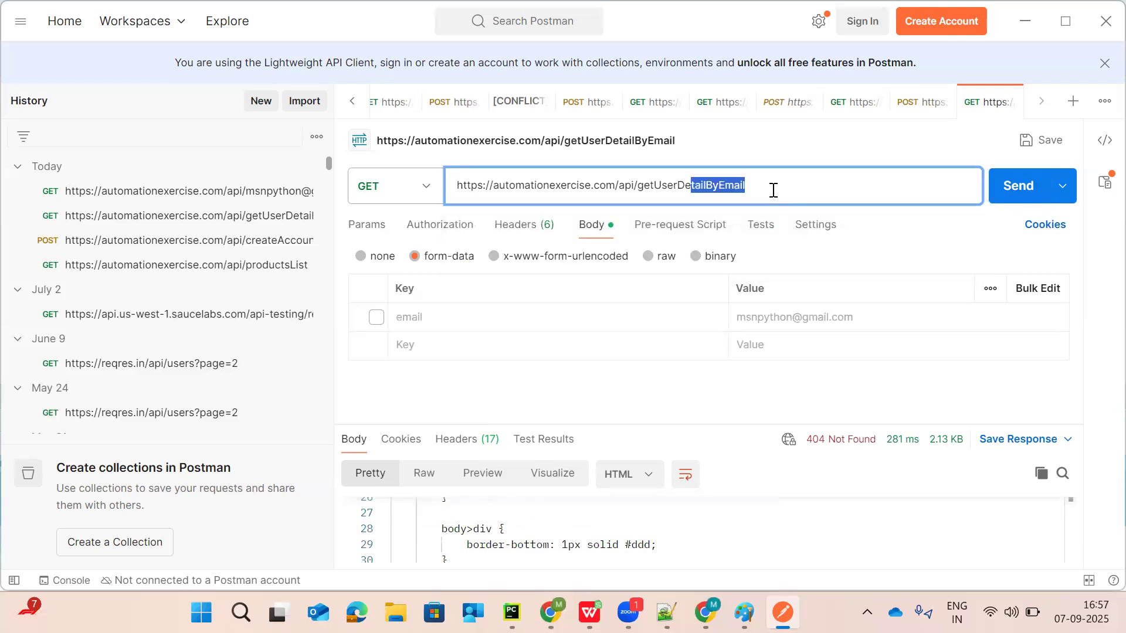
key("Right")
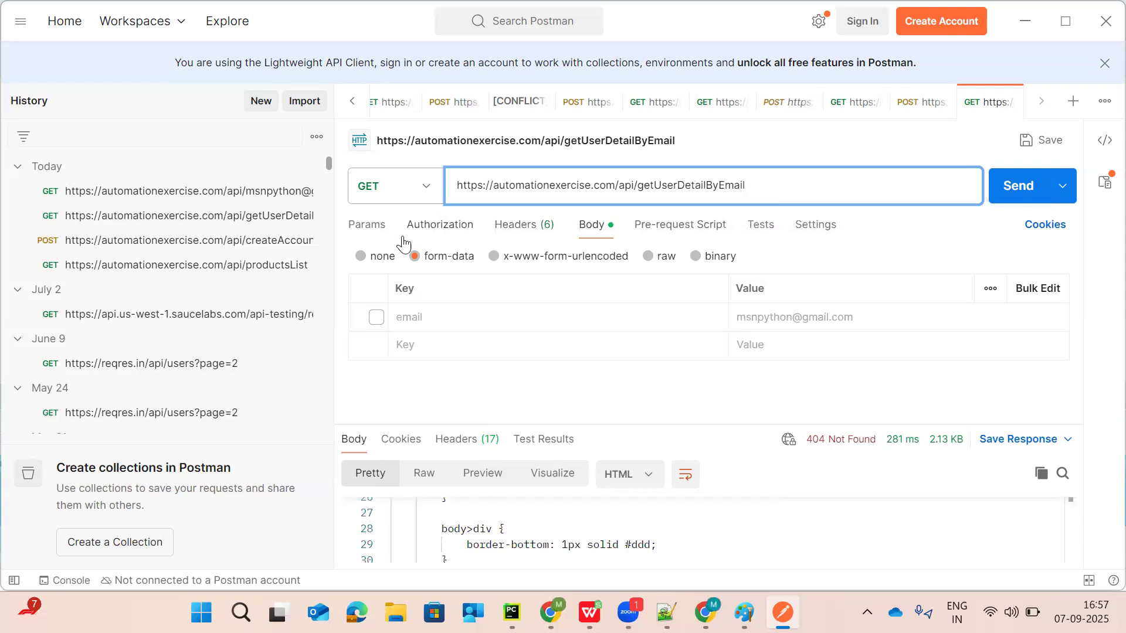
- Show the request's query parameters, recheck API 14's request parameters in Chrome and return to Postman
left_click(354, 229)
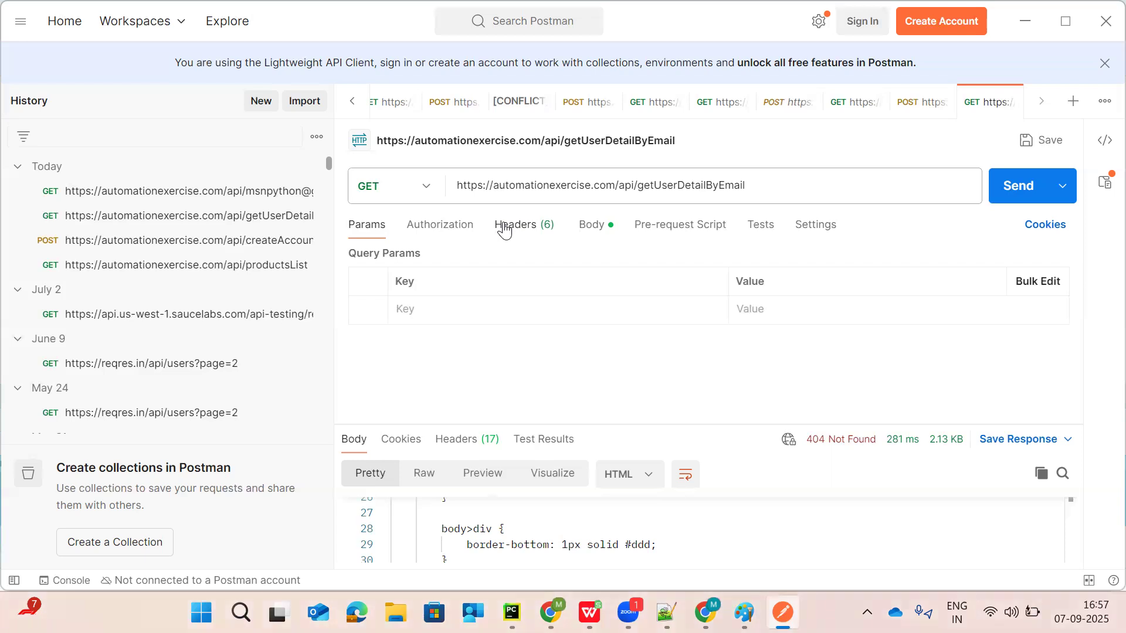
key("alt+Tab")
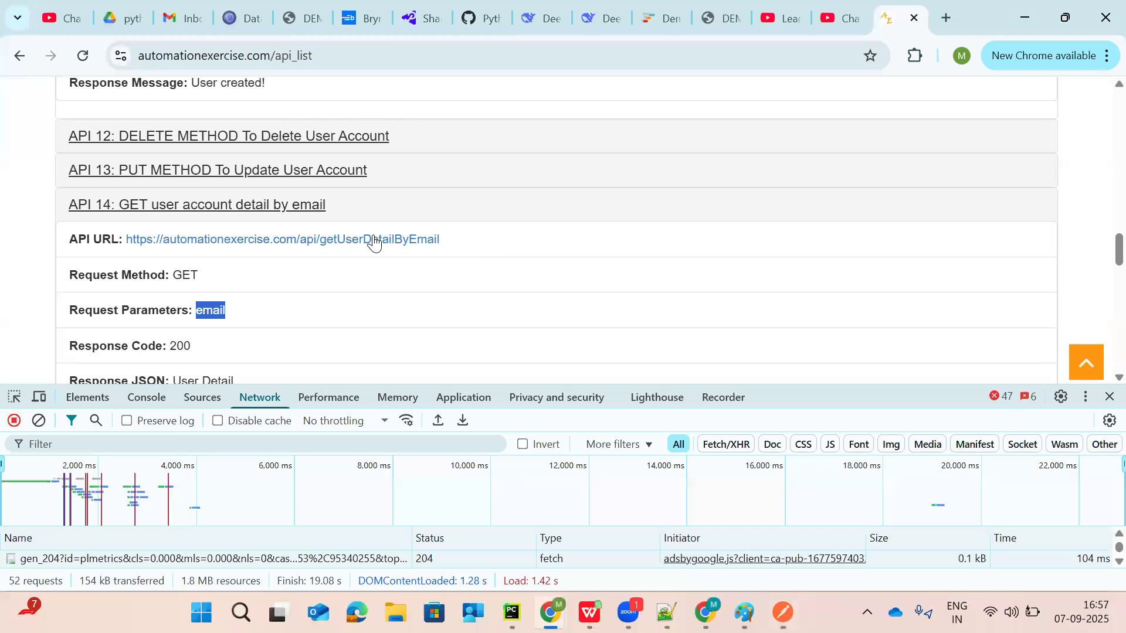
double_click(156, 309)
scroll(155, 311, "up", 3)
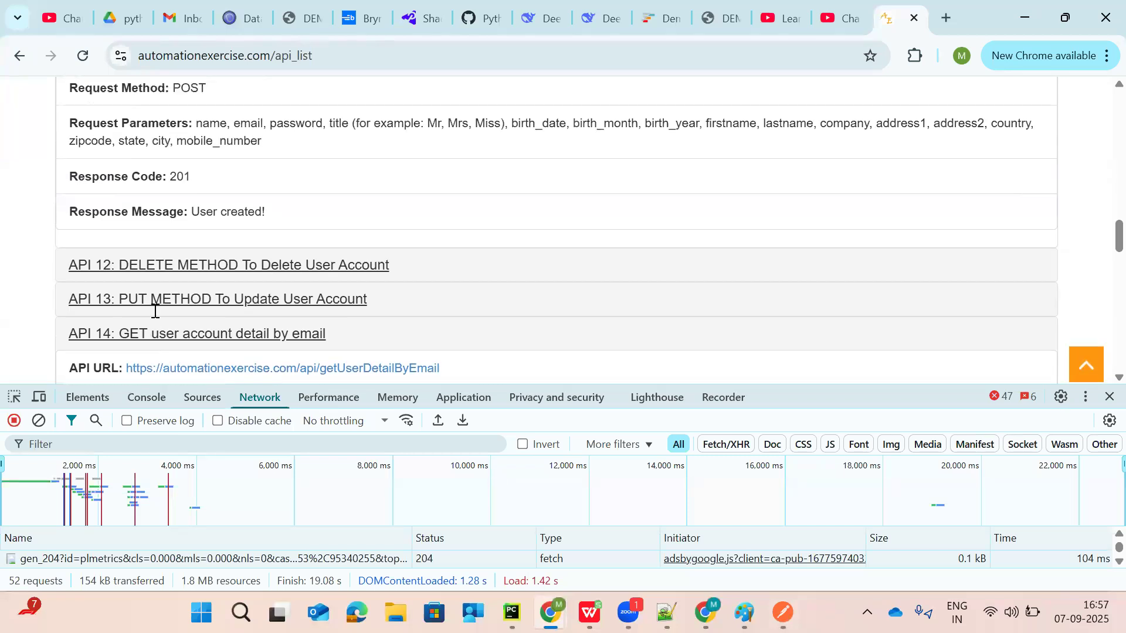
scroll(155, 318, "down", 5)
scroll(155, 318, "up", 2)
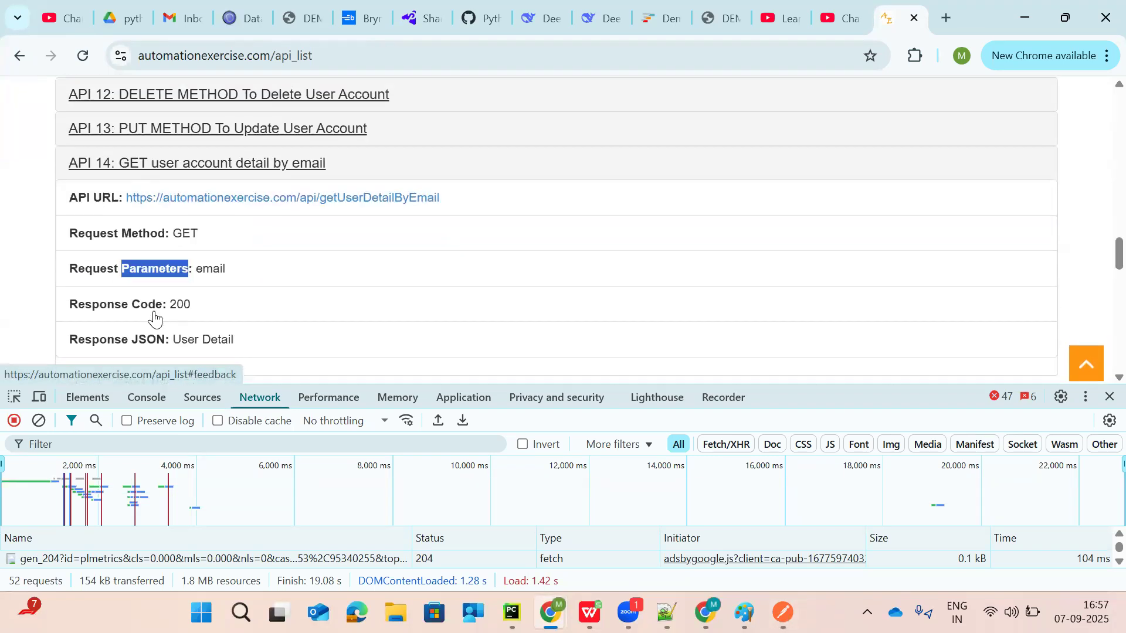
key("alt+Tab")
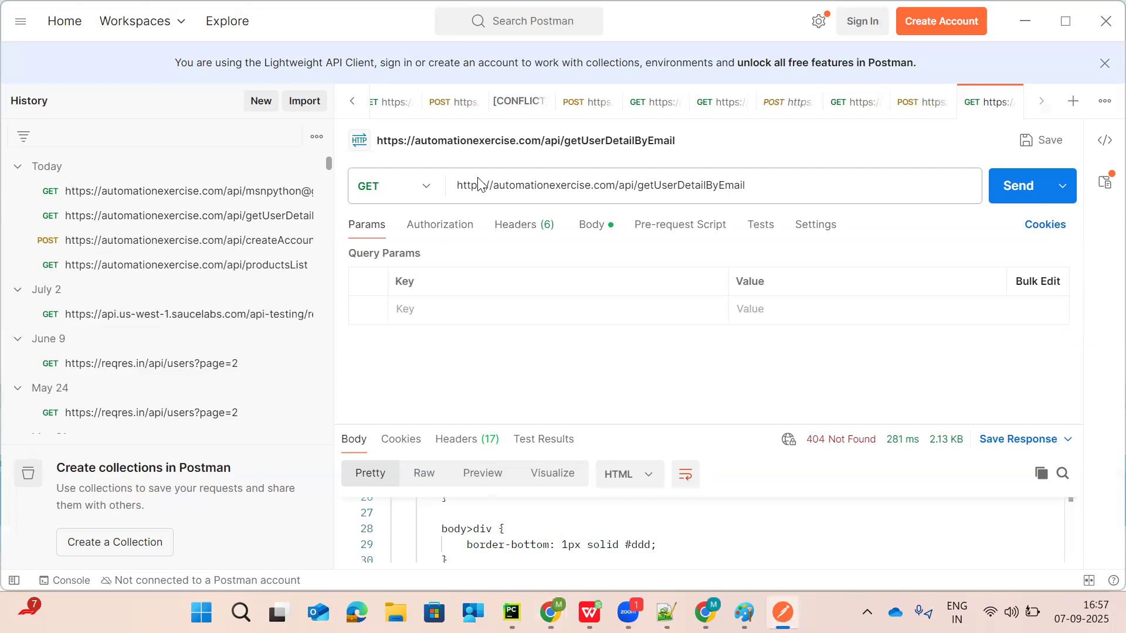
- Add the query parameter email with the account's email address to the getUserDetailByEmail request and send it
left_click(422, 306)
type("email")
key("Tab")
type("msn")
key("BackSpace")
key("BackSpace")
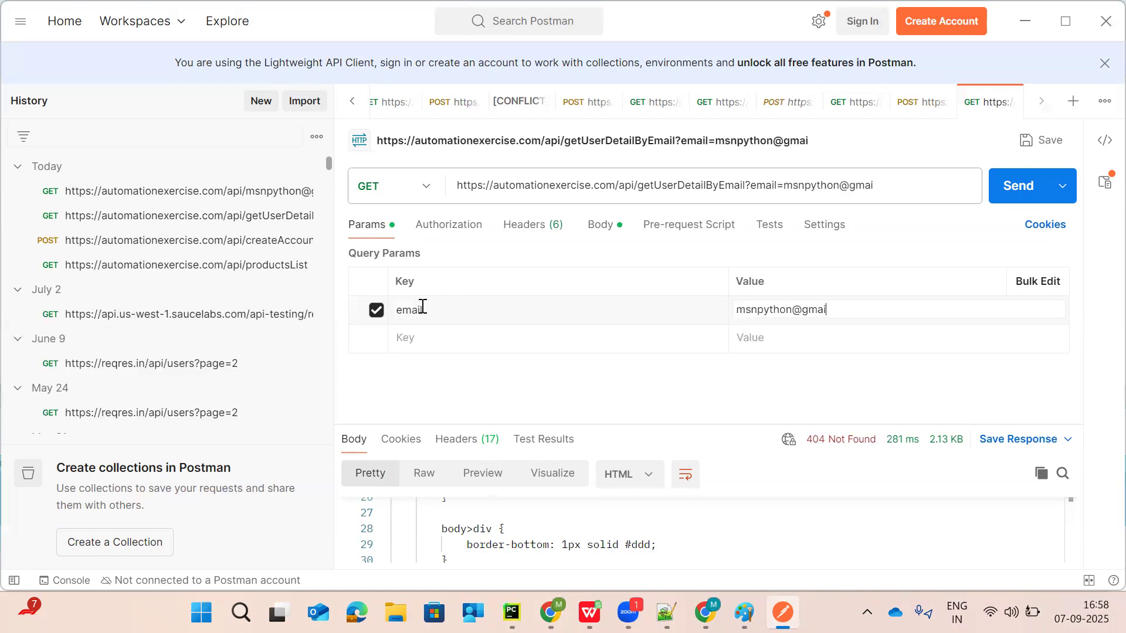
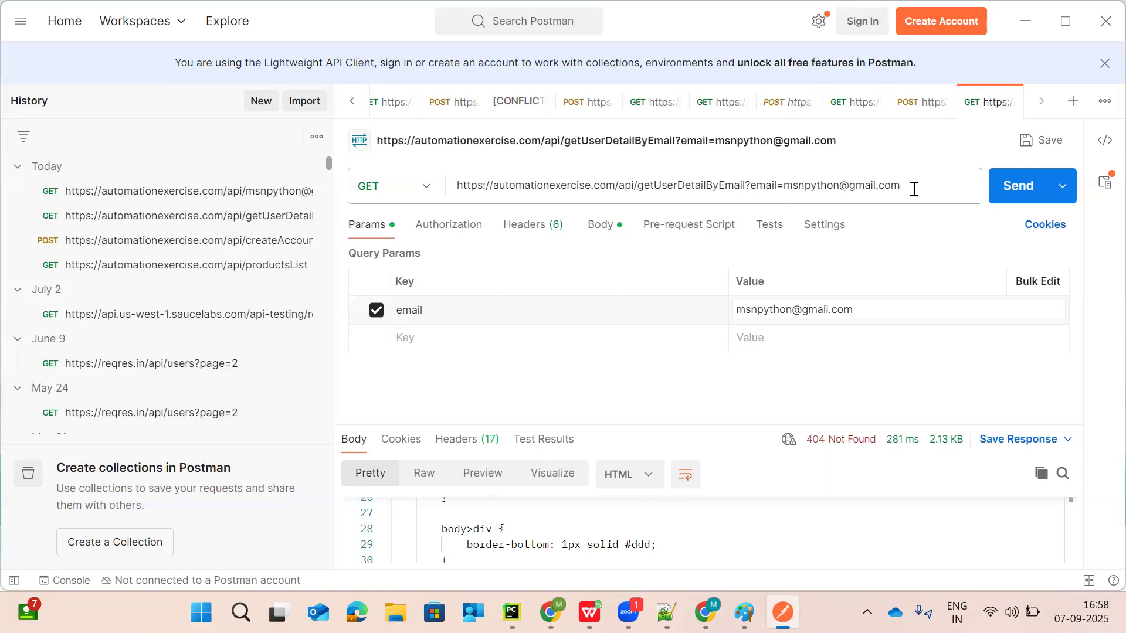
left_click_drag(910, 185, 752, 182)
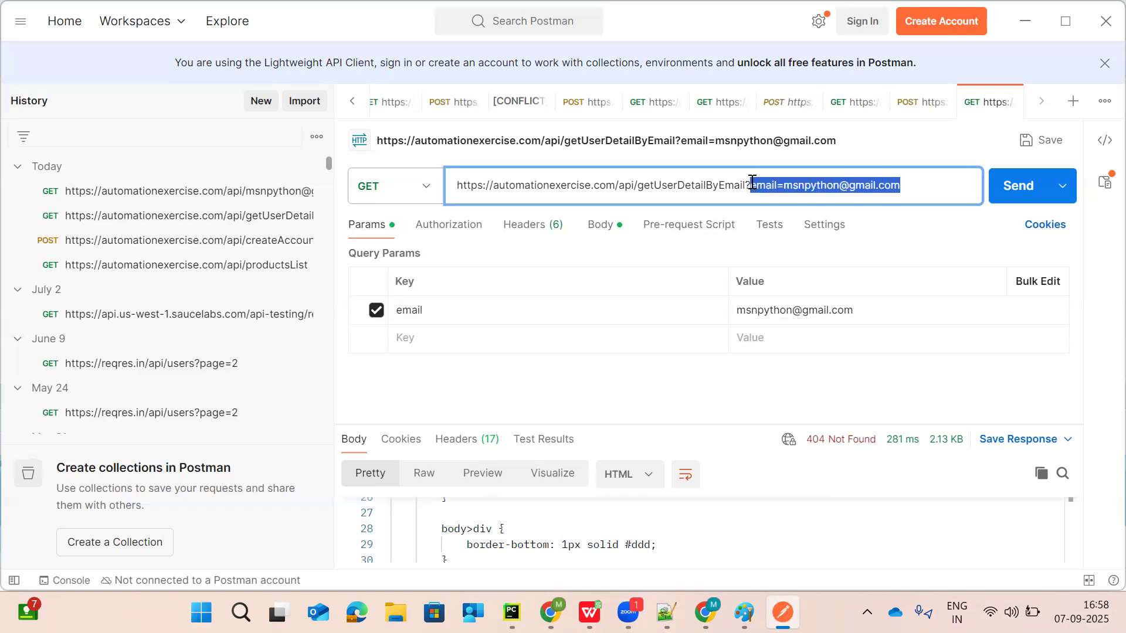
left_click(1003, 189)
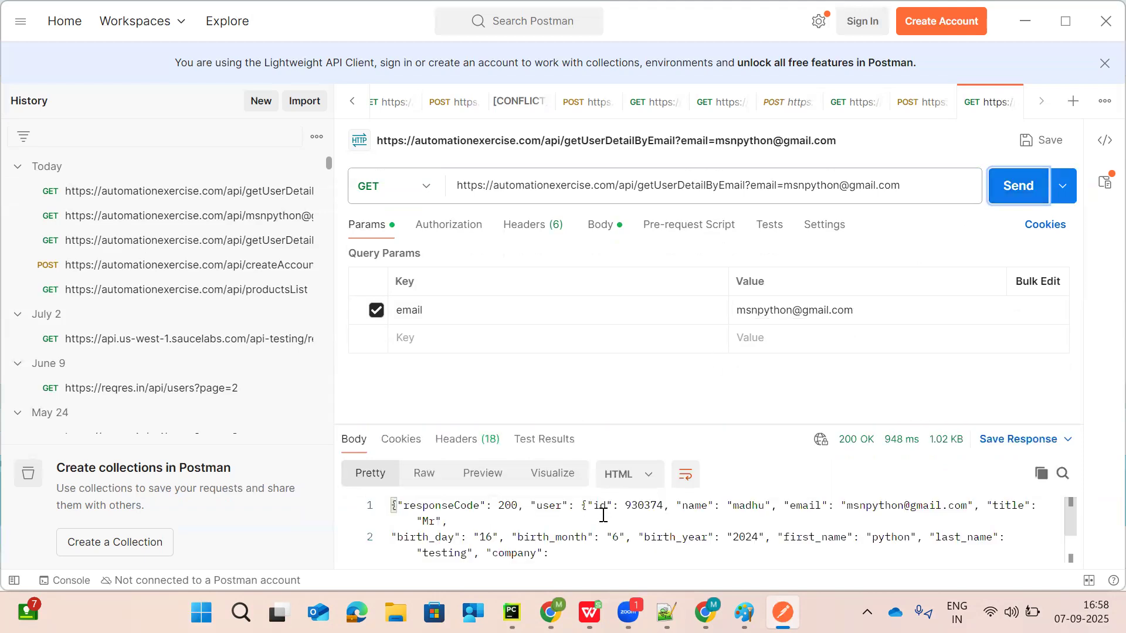
- Examine the response code and returned user details, and compare them with the email query string in the request URL
left_click_drag(519, 507, 486, 508)
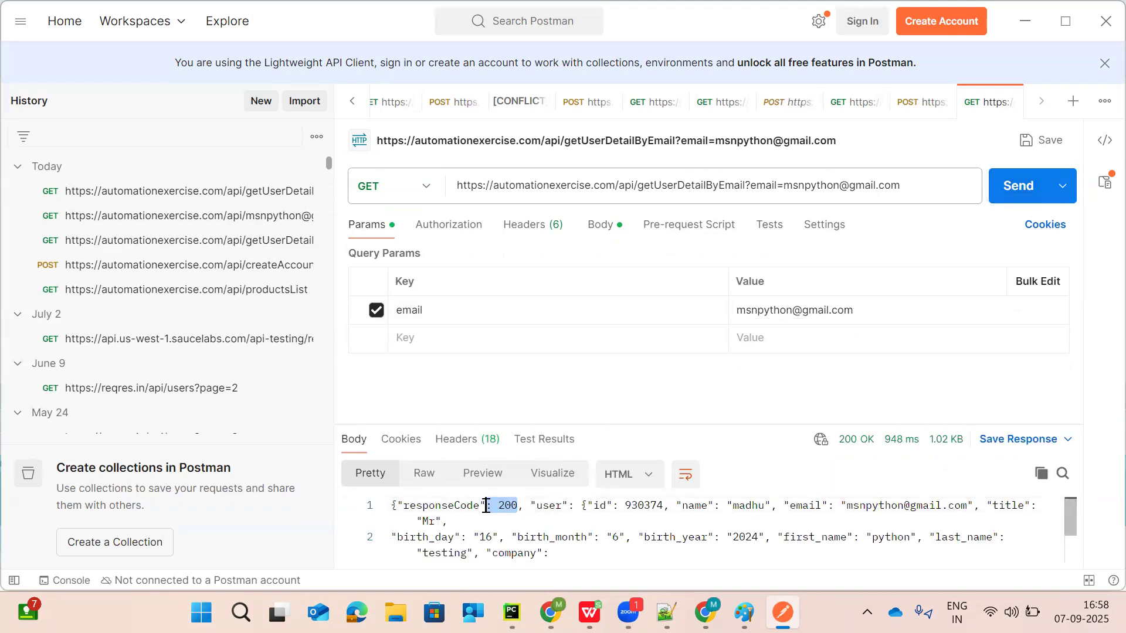
left_click(531, 503)
double_click(751, 505)
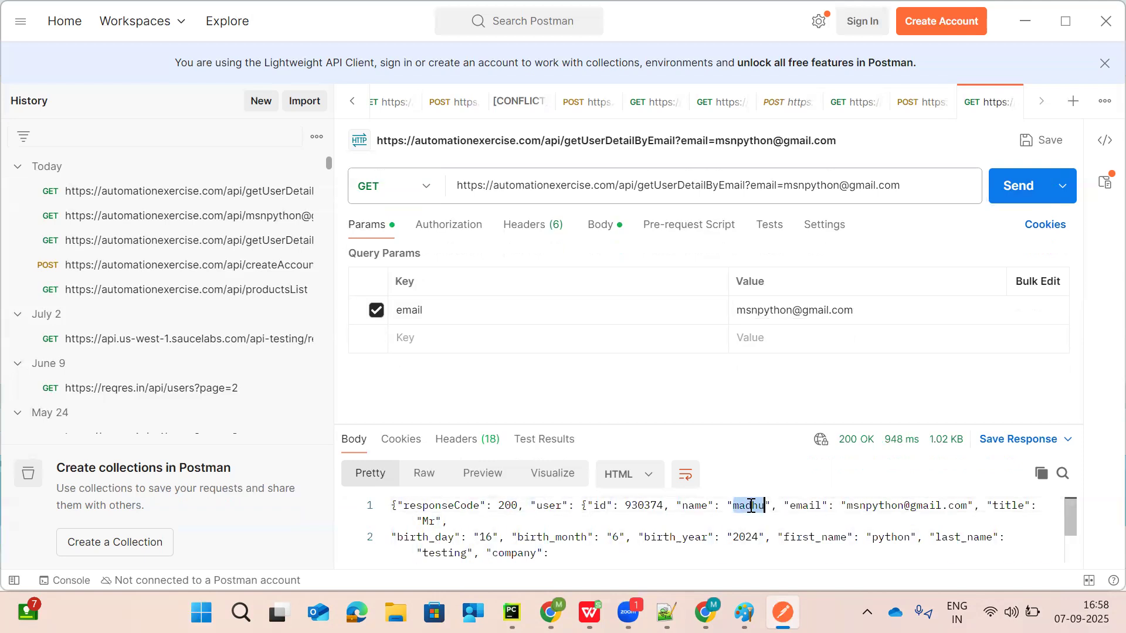
left_click(537, 540)
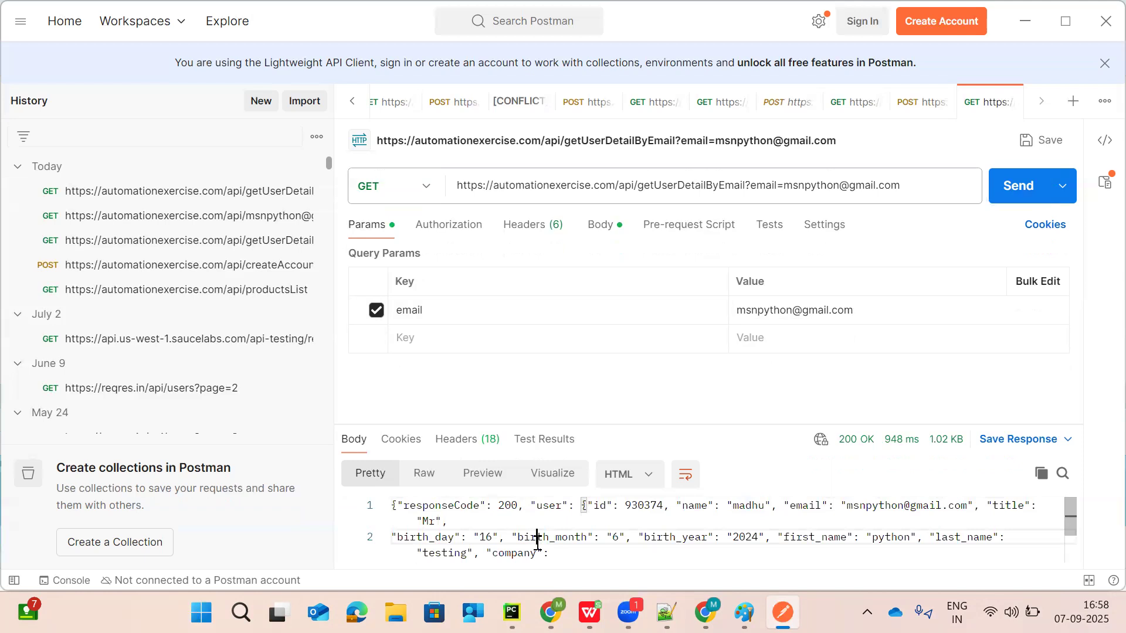
scroll(595, 540, "down", 3)
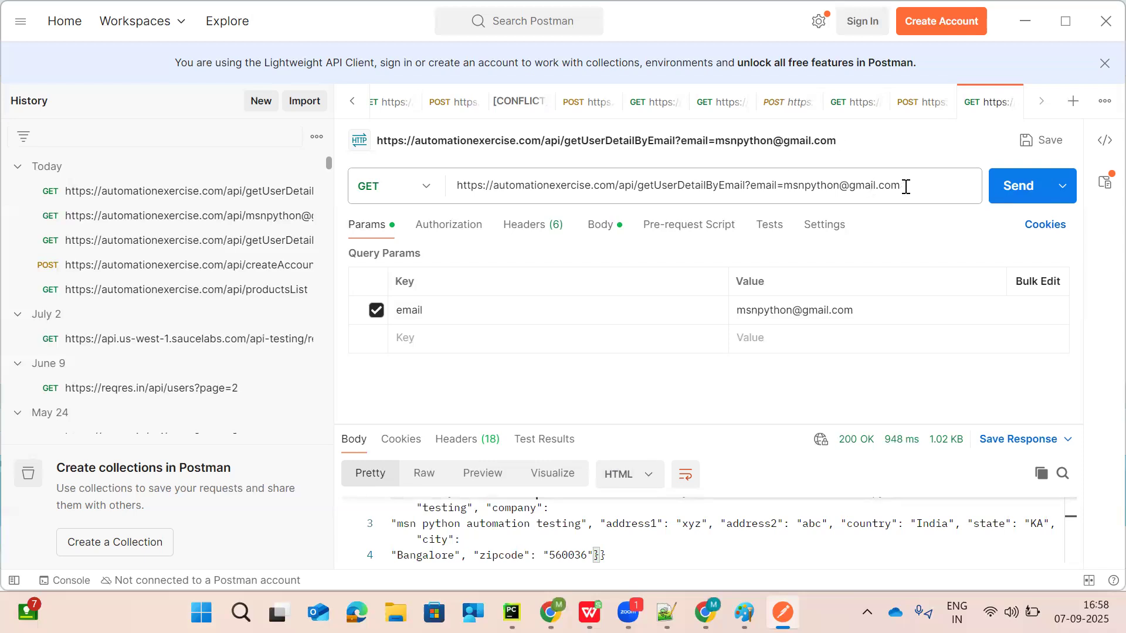
left_click_drag(905, 187, 751, 185)
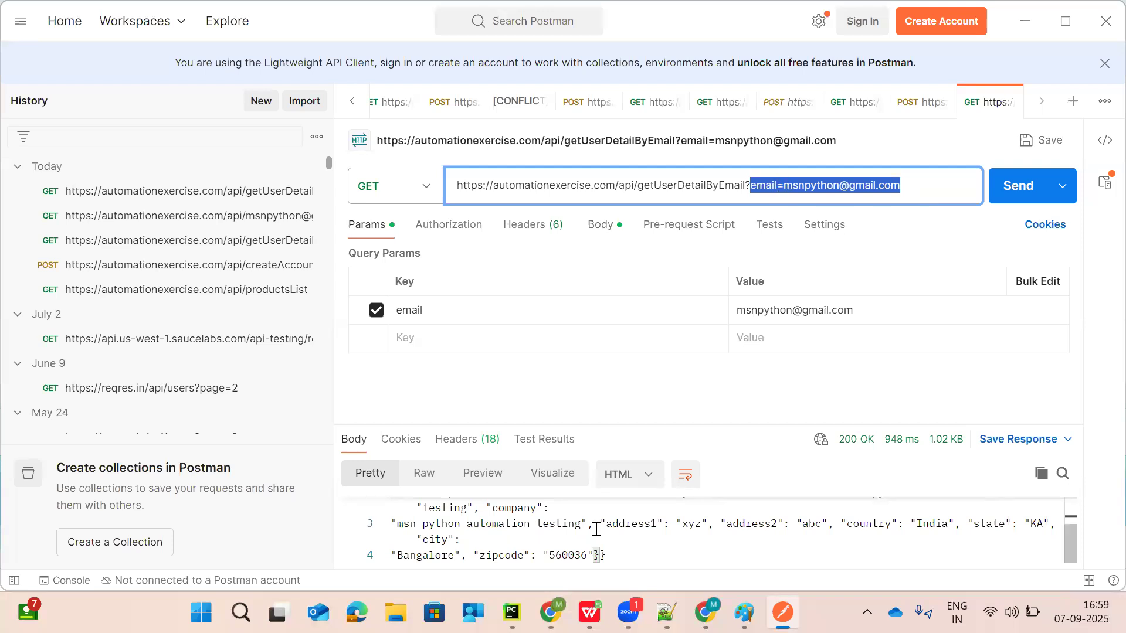
scroll(596, 530, "up", 1)
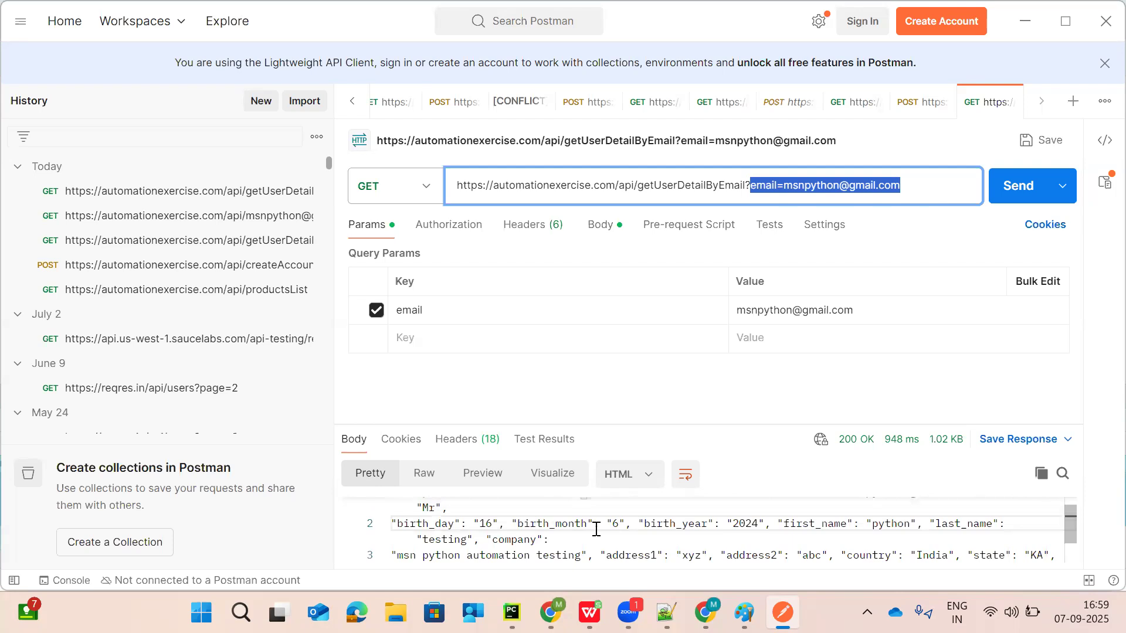
scroll(595, 529, "up", 1)
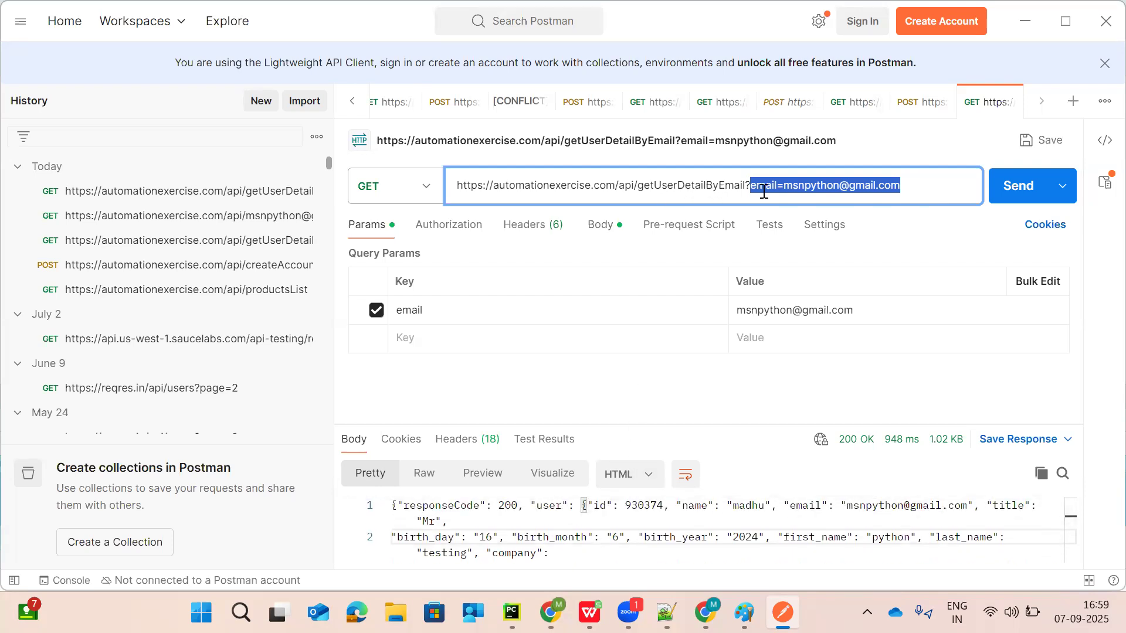
- Examine the returned user details and the request URL's base address, path, endpoint and query string, trying an & separator after the email parameter
scroll(634, 539, "down", 2)
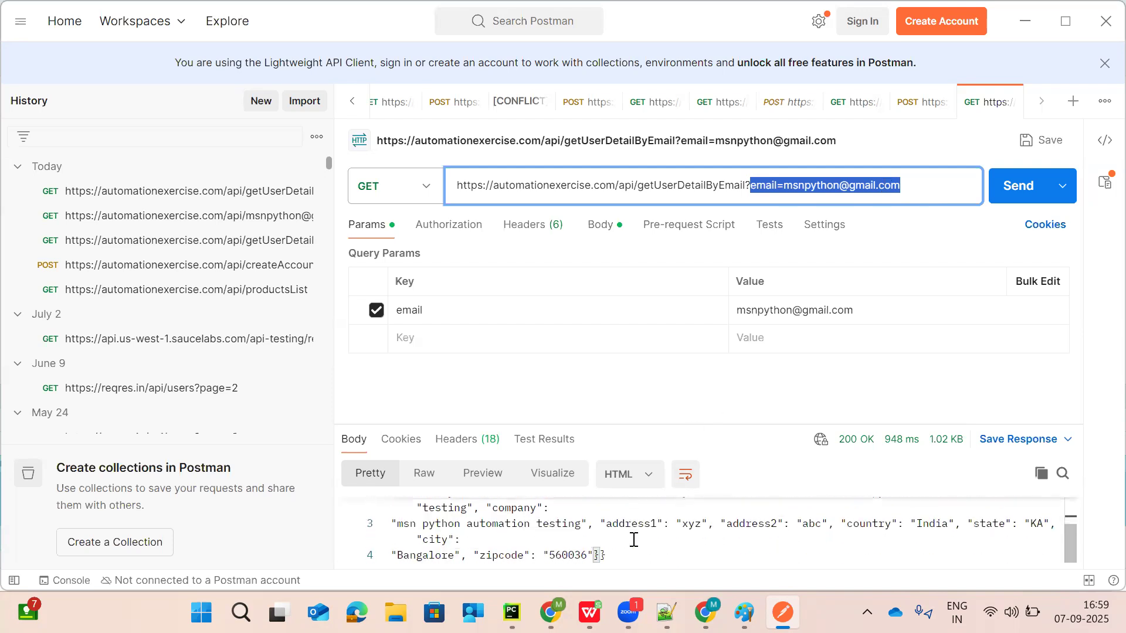
scroll(634, 539, "up", 2)
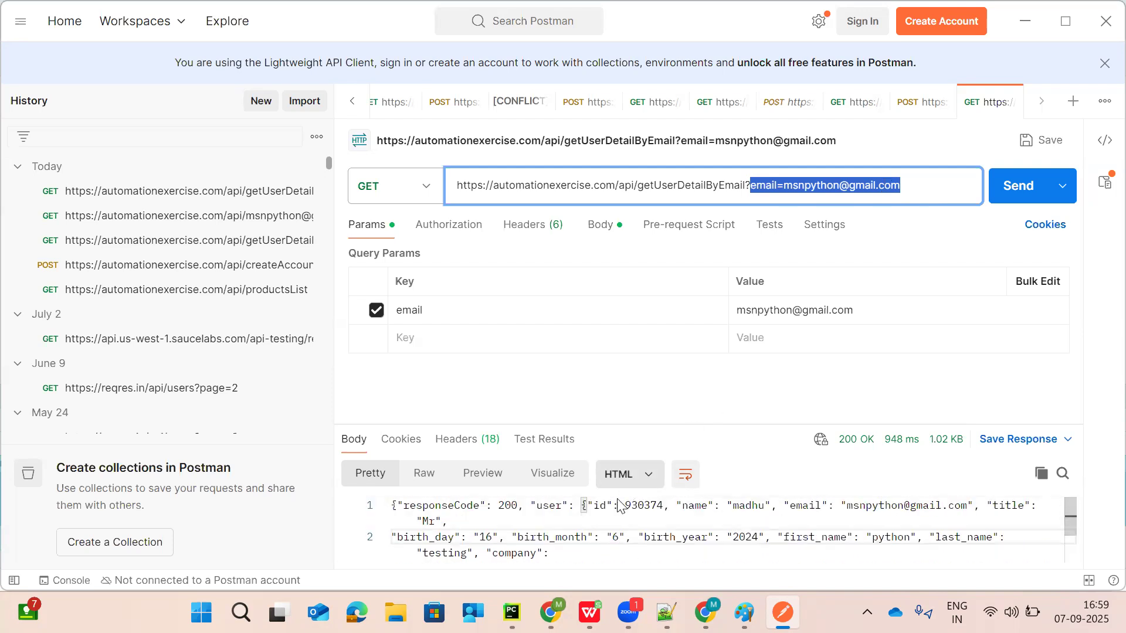
left_click(919, 192)
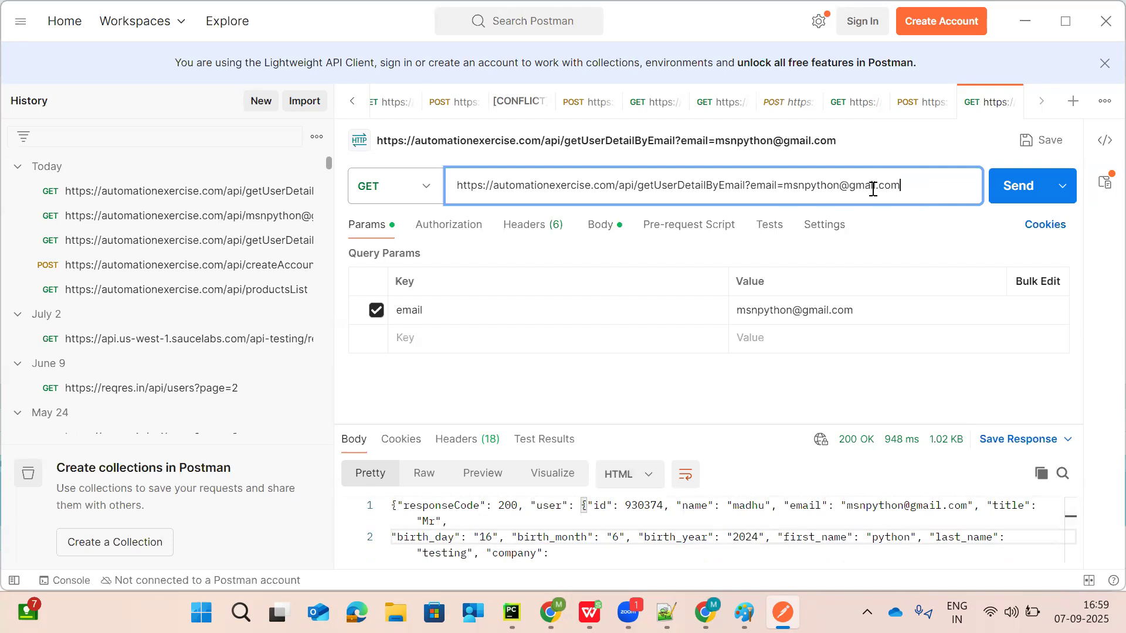
double_click(614, 187)
left_click_drag(588, 188, 458, 176)
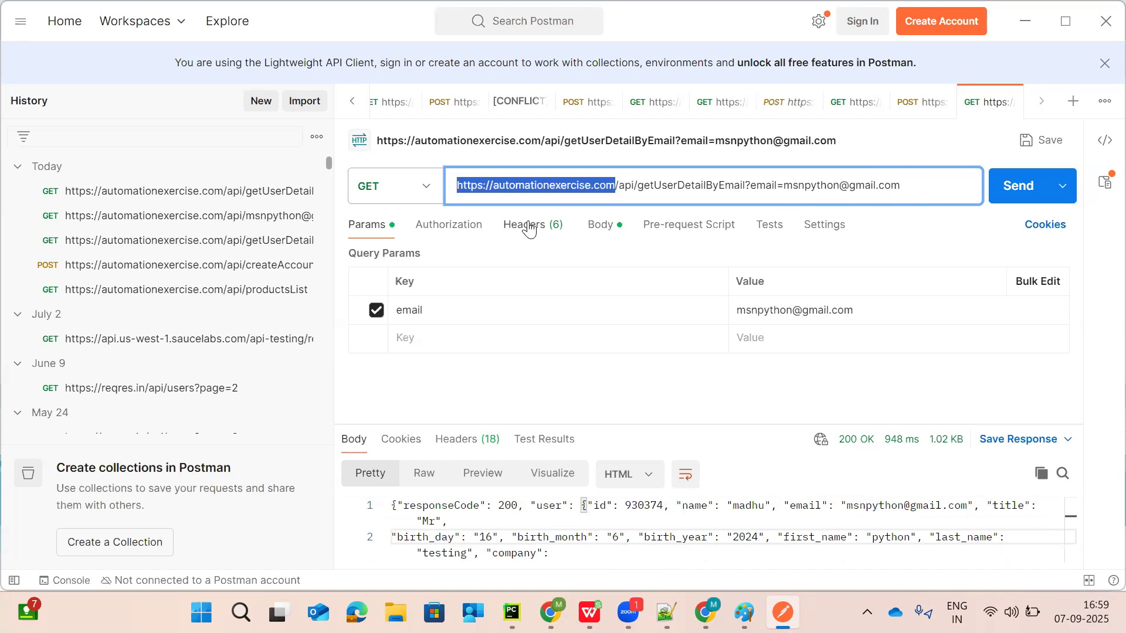
left_click(620, 186)
left_click_drag(619, 185, 680, 186)
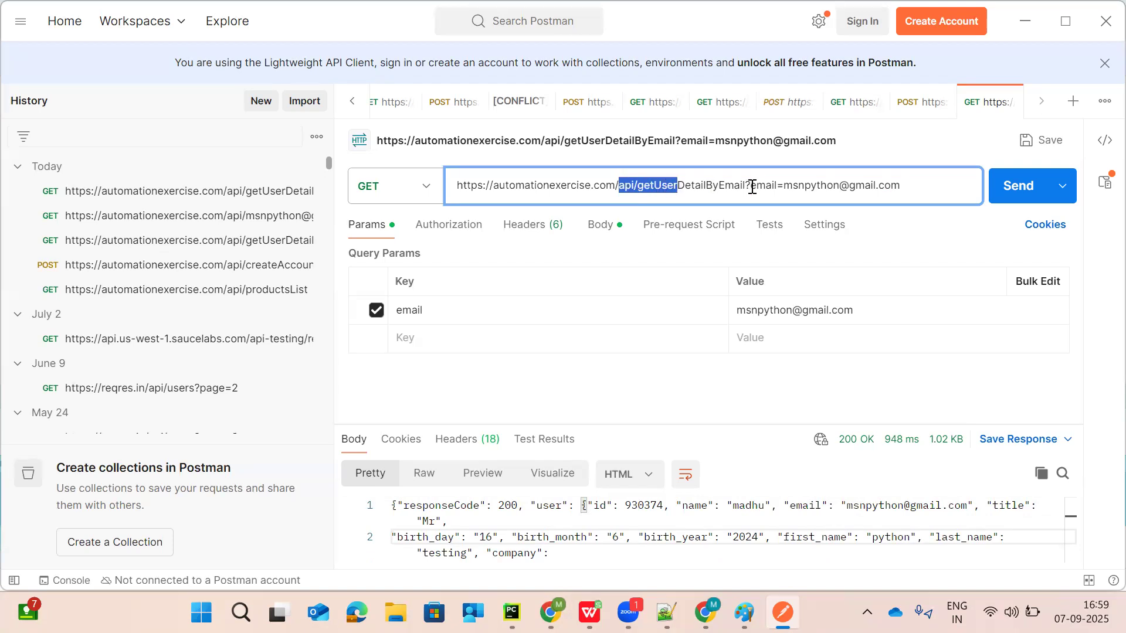
left_click_drag(749, 186, 638, 185)
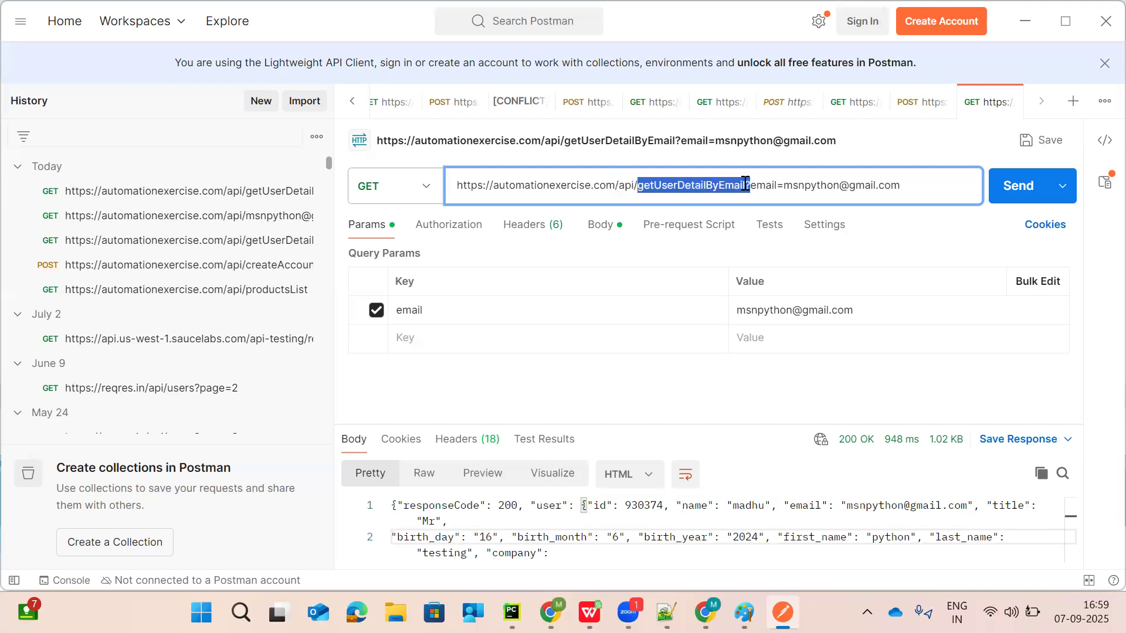
left_click(746, 185)
left_click_drag(749, 185, 745, 185)
left_click_drag(905, 185, 755, 185)
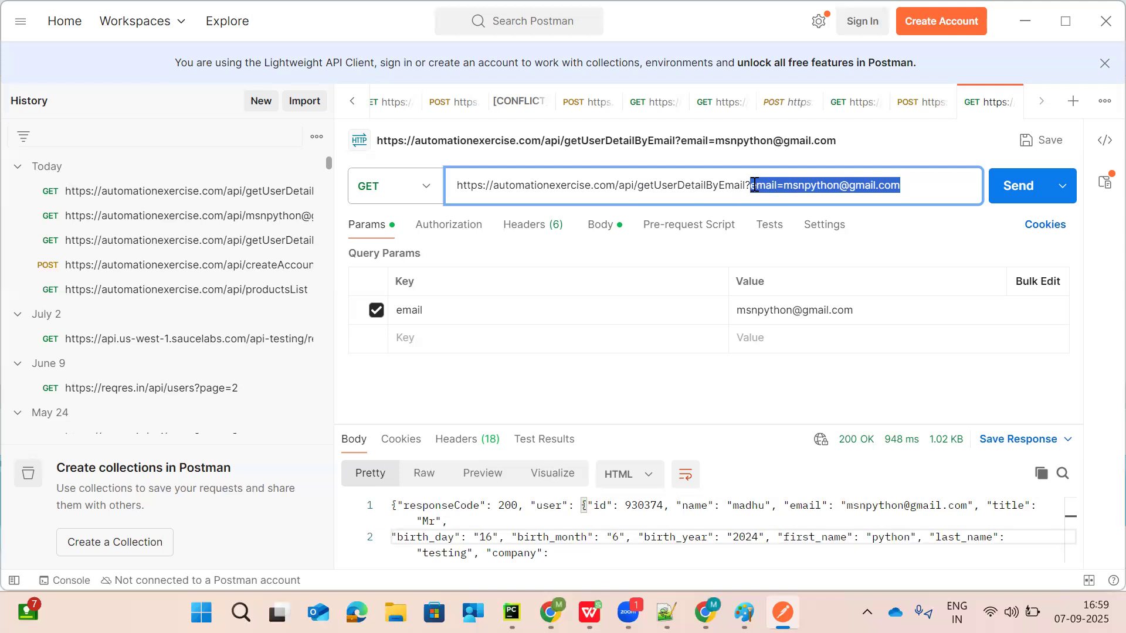
left_click(913, 185)
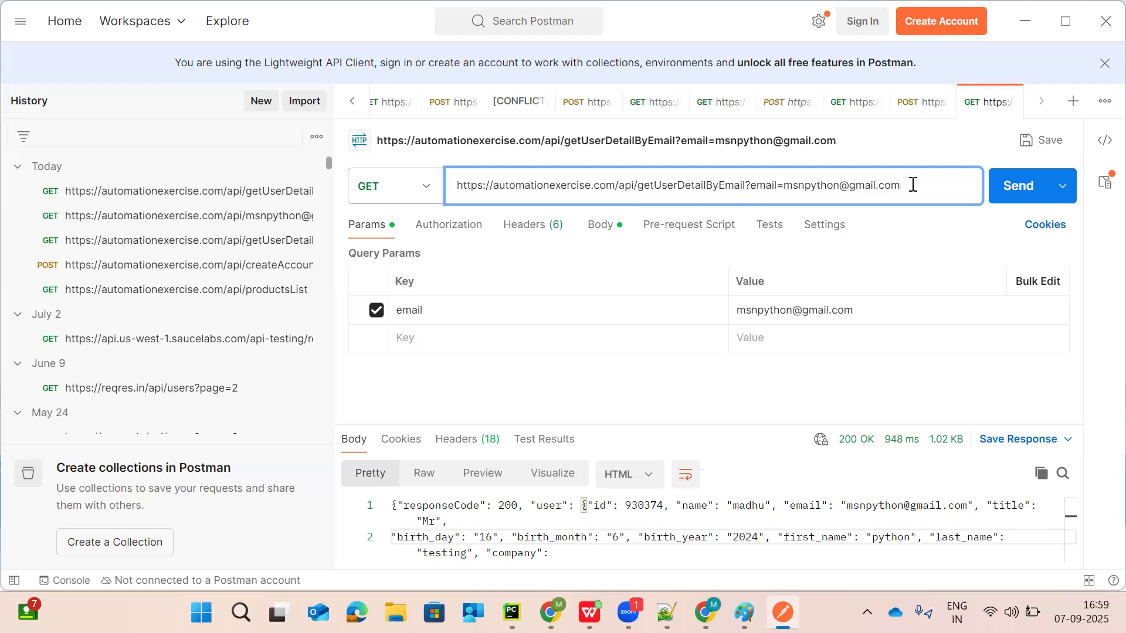
type("&")
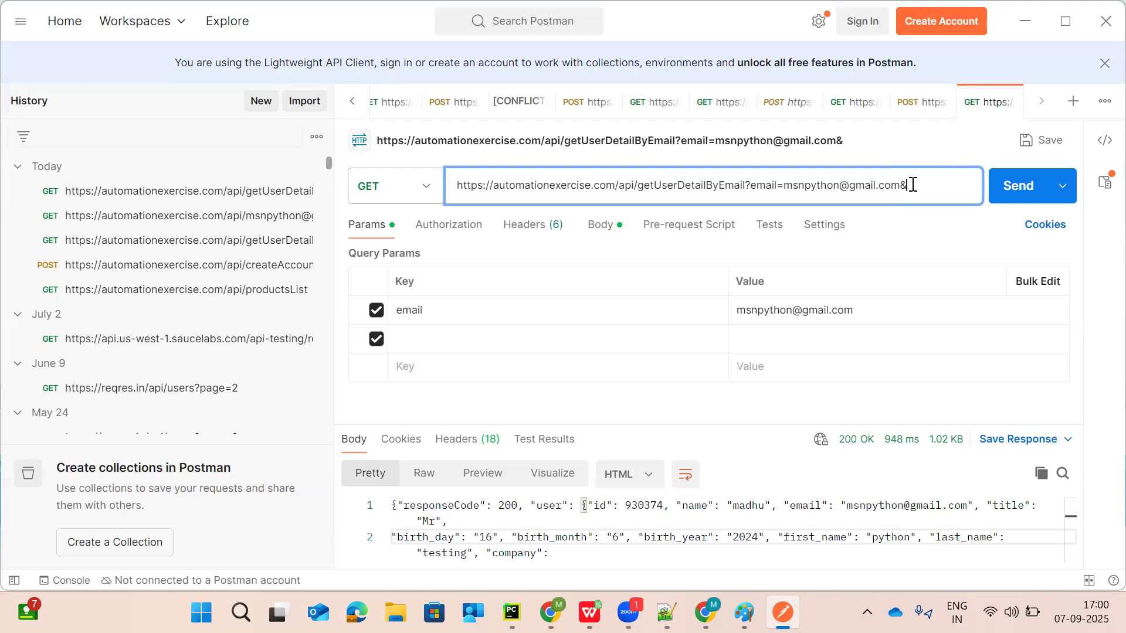
key("BackSpace")
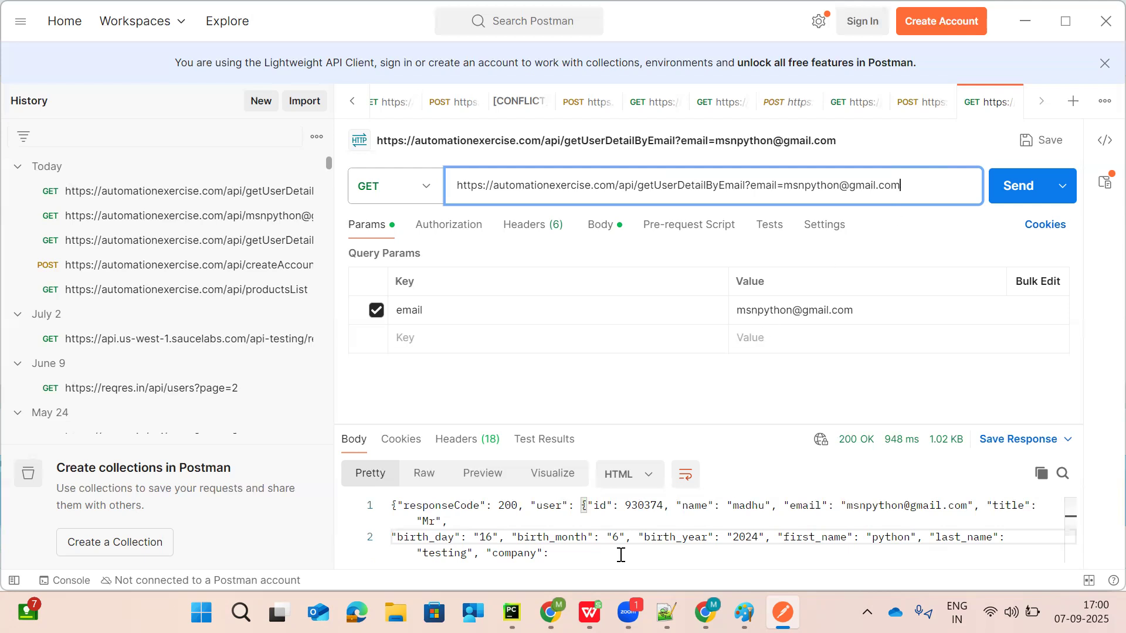
- Switch to the APIDocs file in PyCharm and insert an empty line below the Payload note
mouse_move(511, 612)
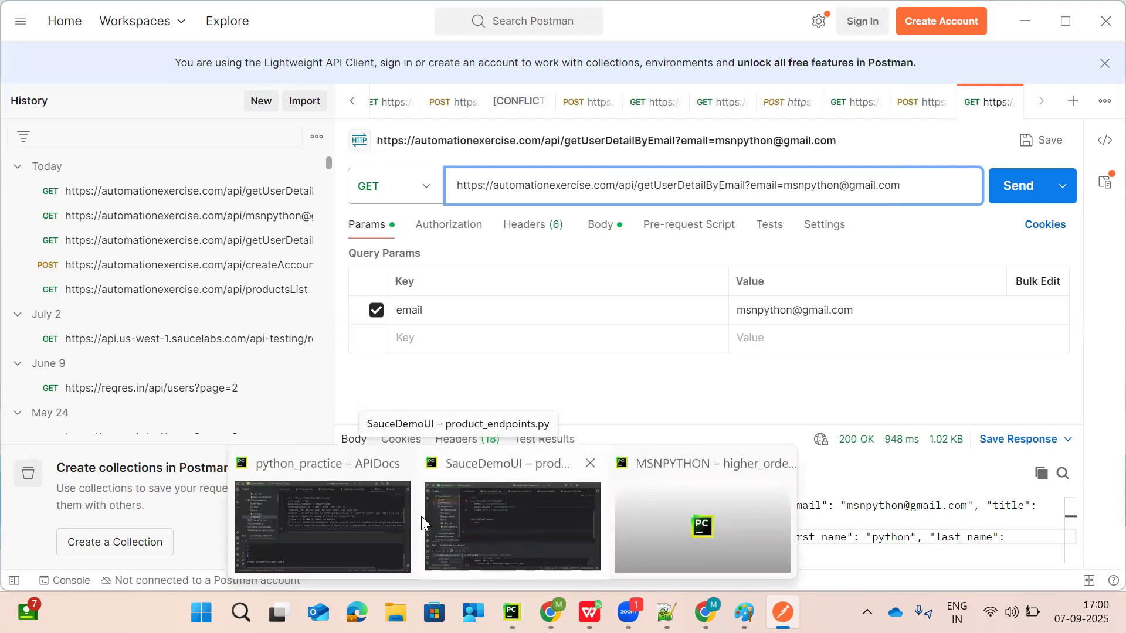
left_click(353, 526)
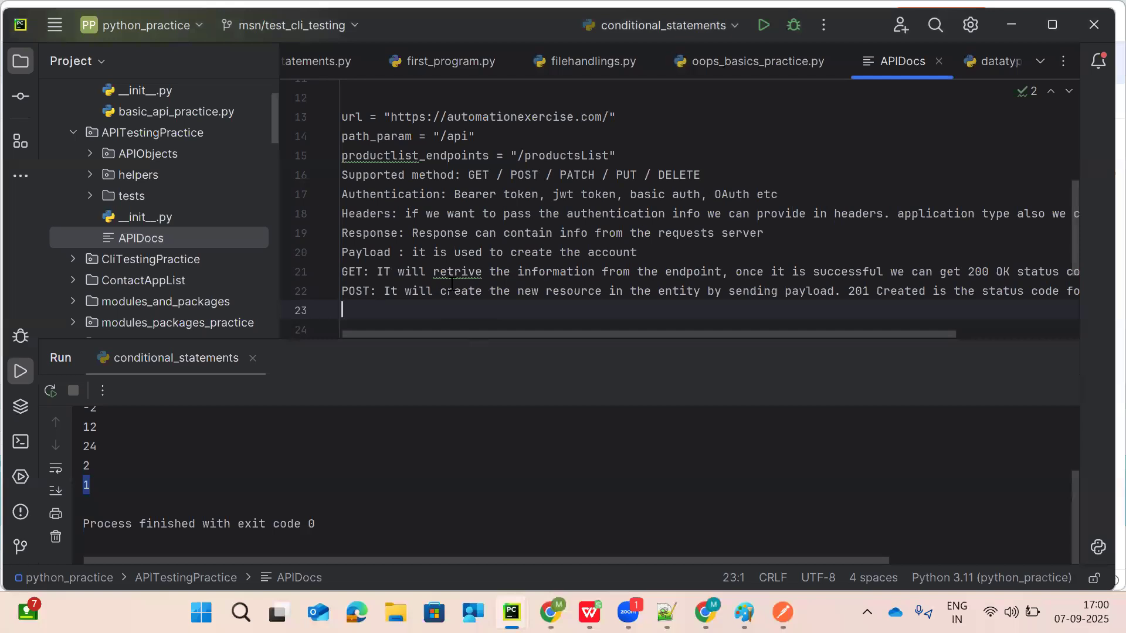
left_click(685, 250)
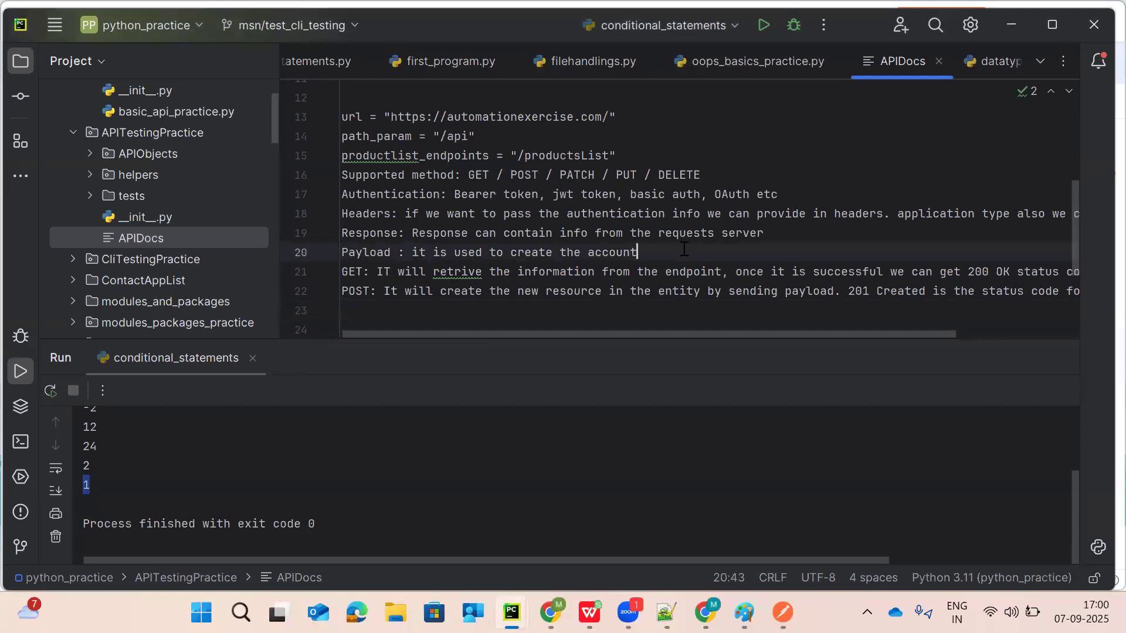
key("Return")
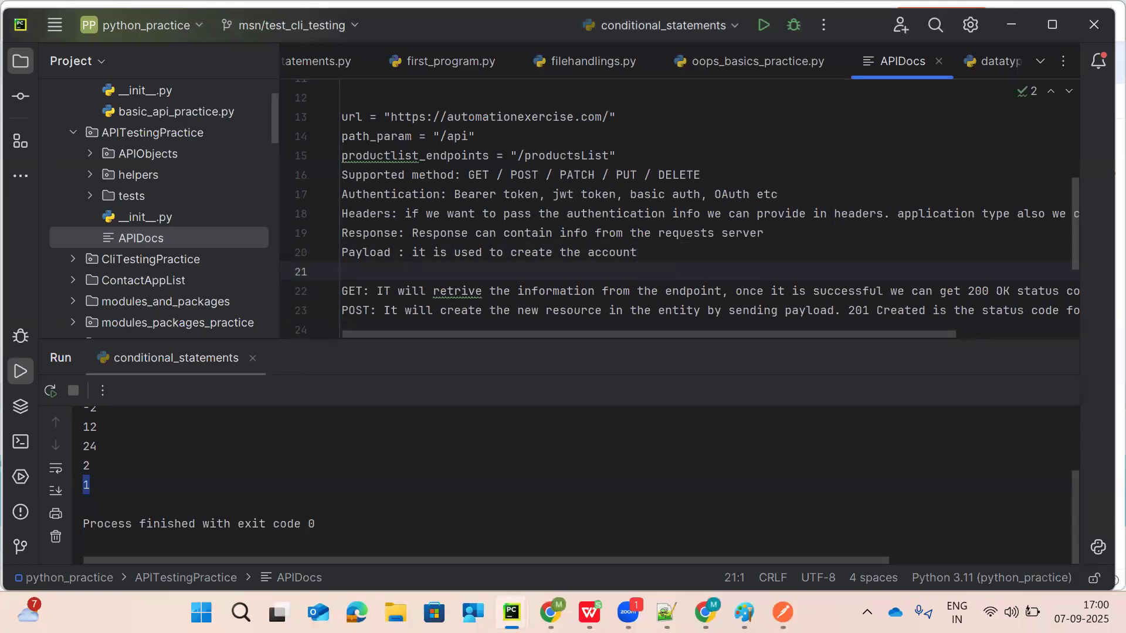
left_click(461, 154)
left_click(387, 278)
- Write the note "Query Params: Are useful to filter or retrive the data based on queries" on the new line
type("Quert")
key("BackSpace")
type("y PAr")
key("BackSpace")
key("BackSpace")
type("arams: Are ")
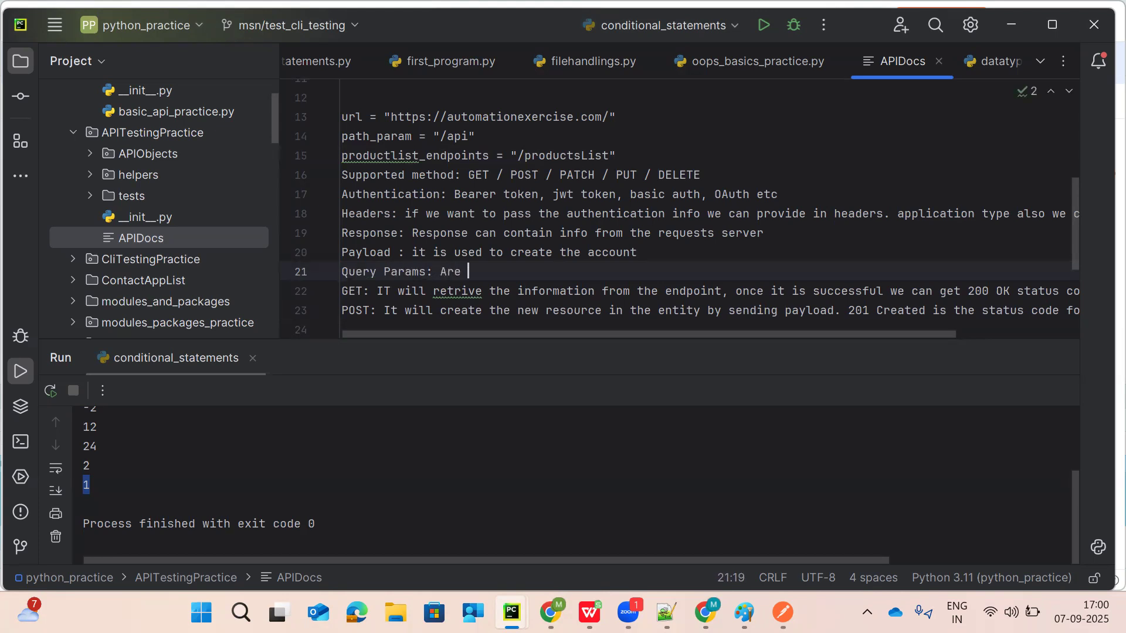
type("useful to filter or re")
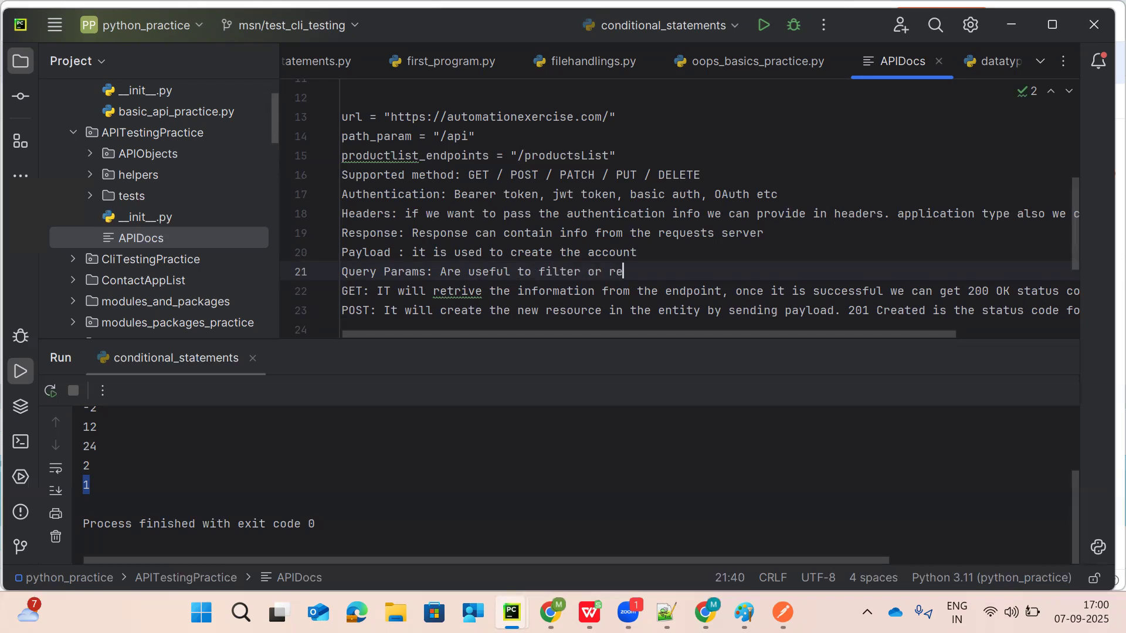
type("trive the data ba")
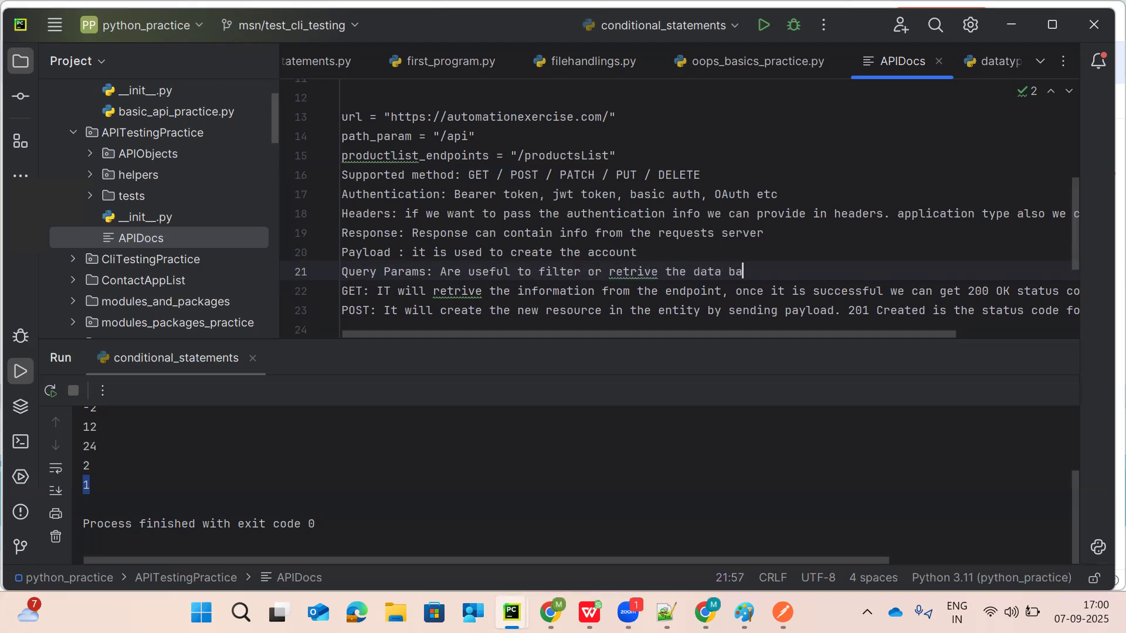
type("sed on queries")
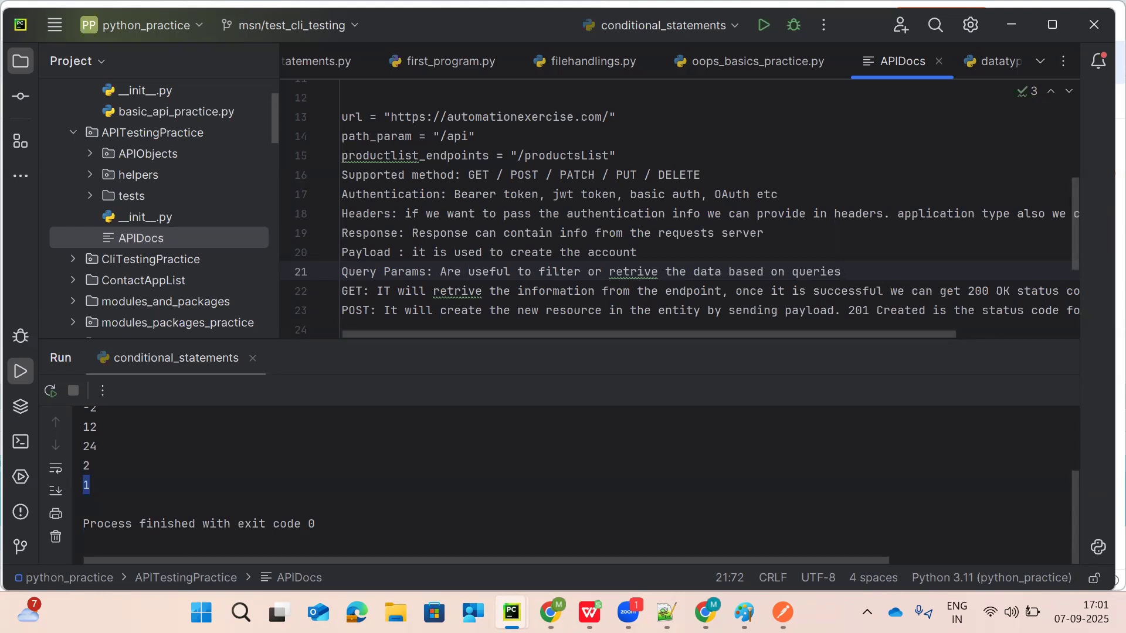
- Switch to the API list in Chrome and expand API 13, PUT METHOD To Update User Account, to view its details
left_click(580, 291)
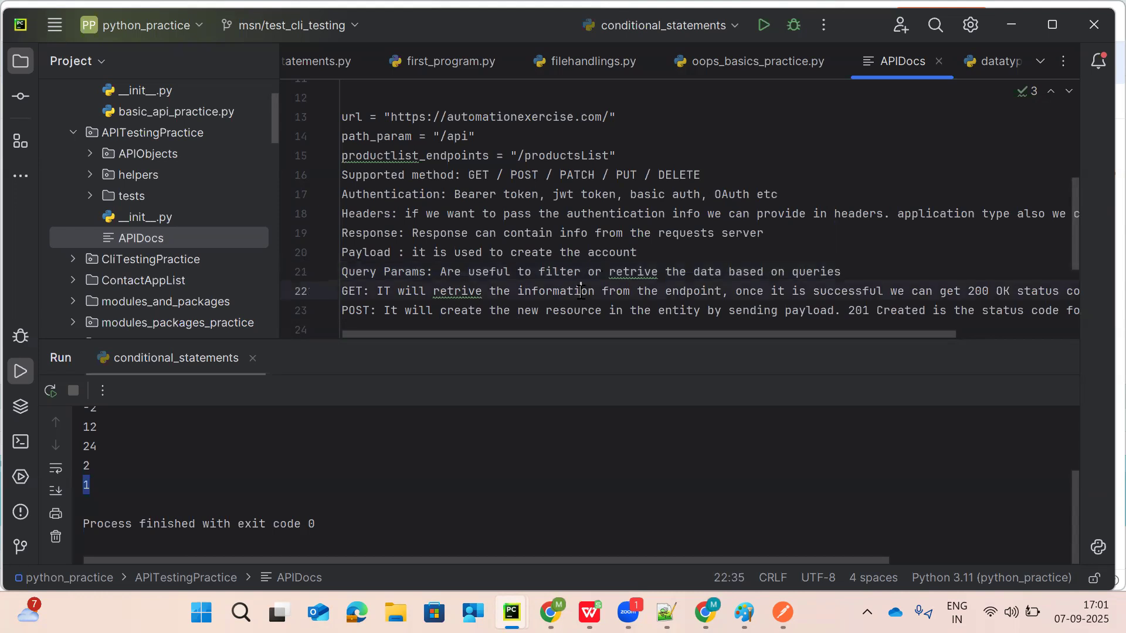
scroll(581, 291, "down", 2)
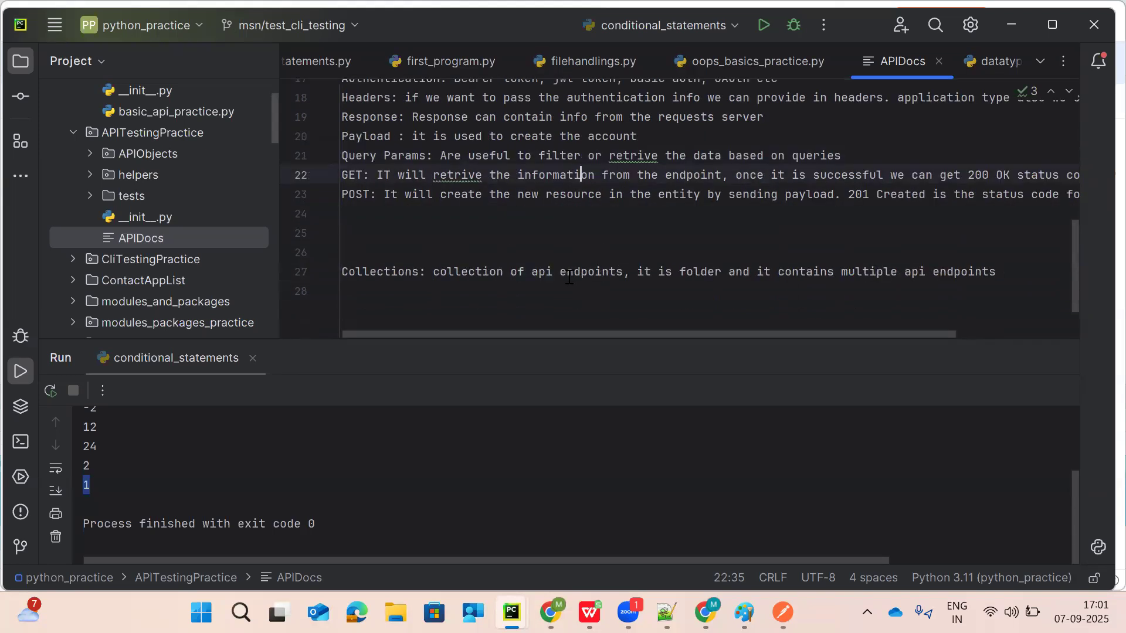
key("alt+Tab")
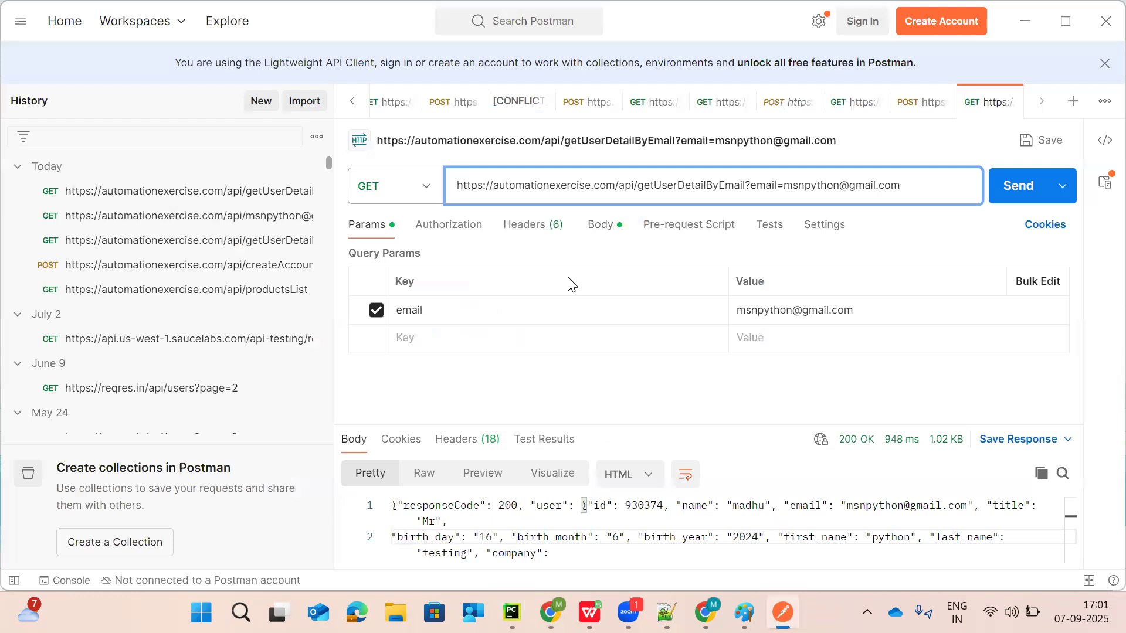
key("alt+Tab")
key("Tab")
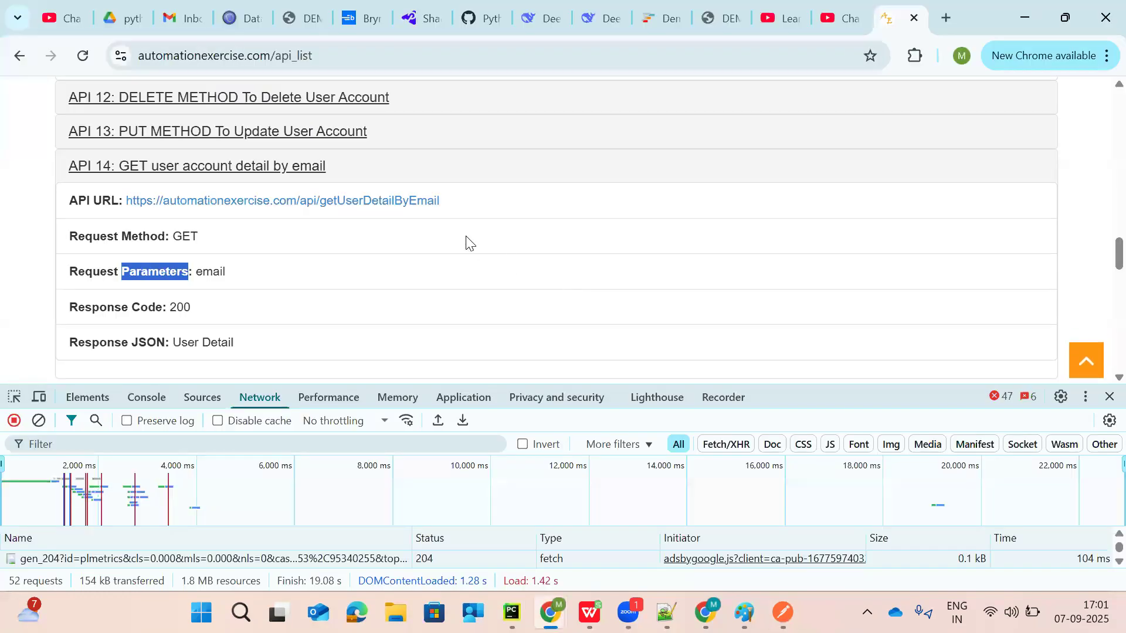
scroll(467, 241, "up", 1)
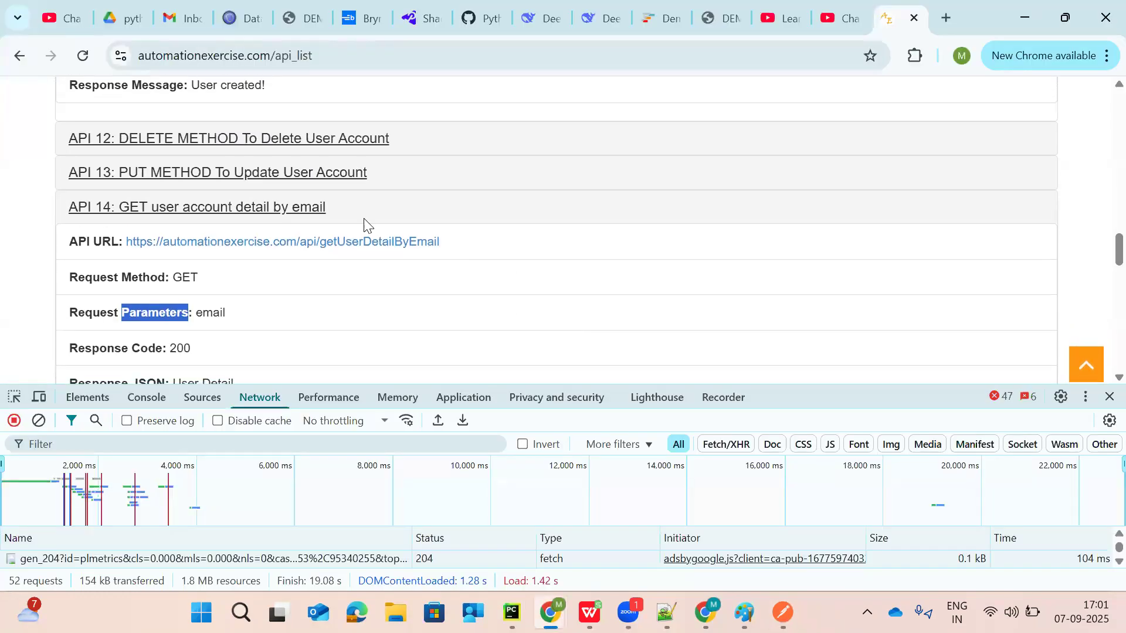
scroll(362, 221, "up", 1)
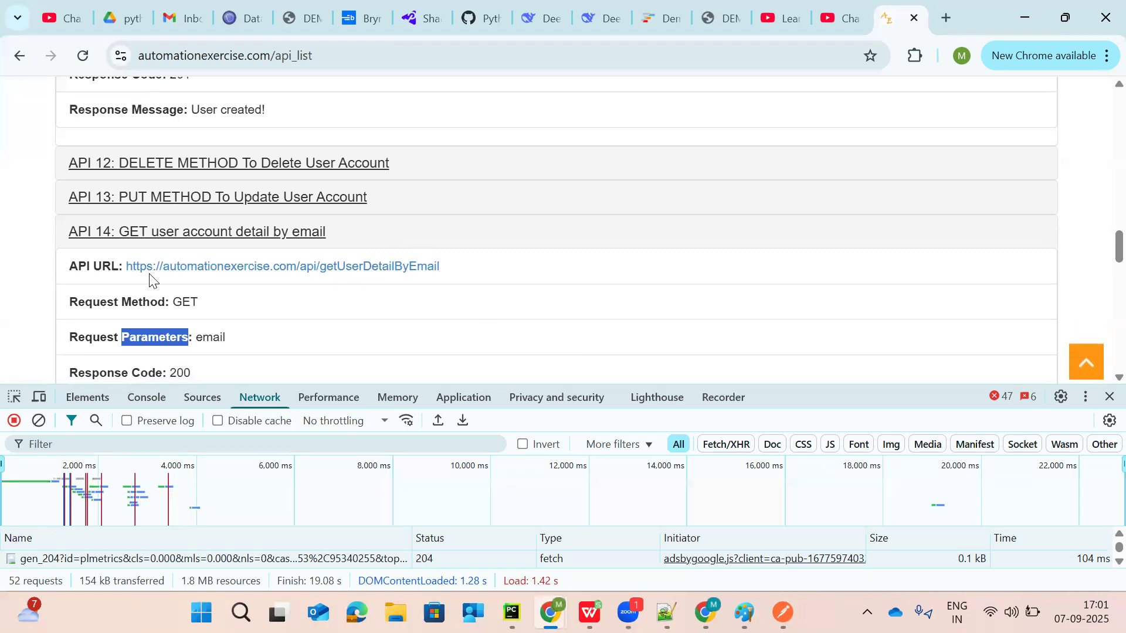
scroll(375, 273, "down", 3)
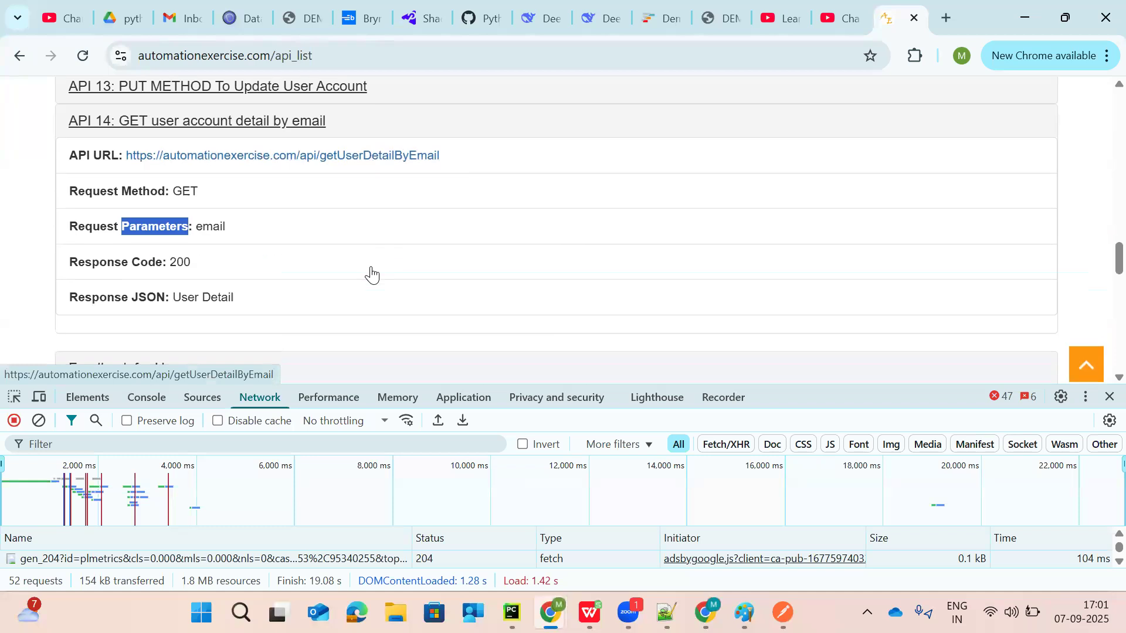
scroll(371, 271, "up", 1)
scroll(370, 272, "up", 3)
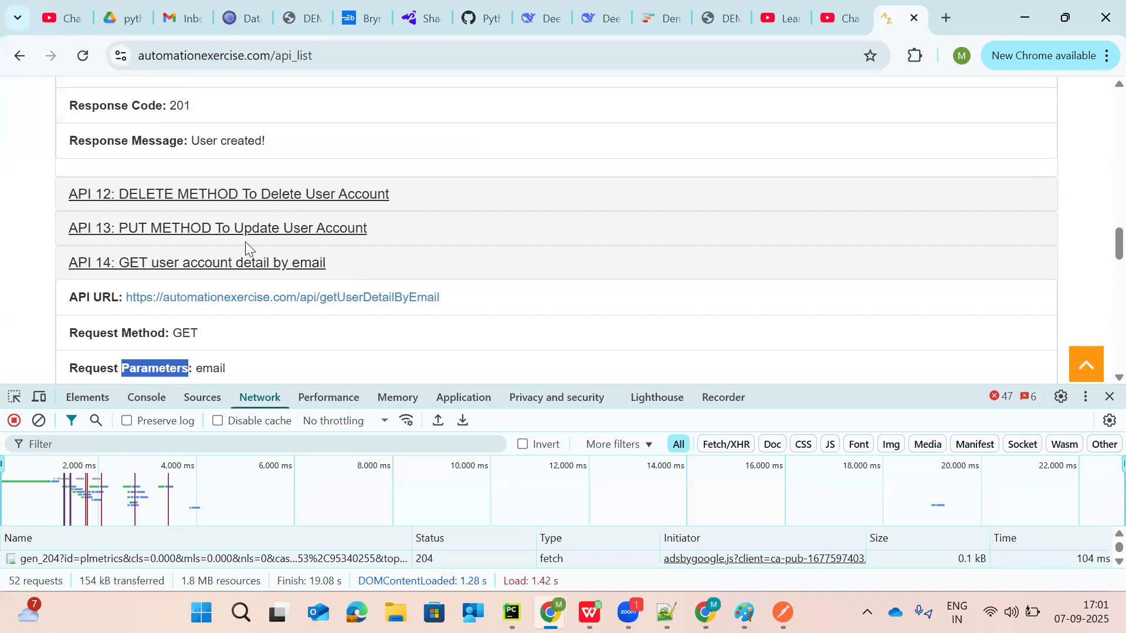
left_click(204, 232)
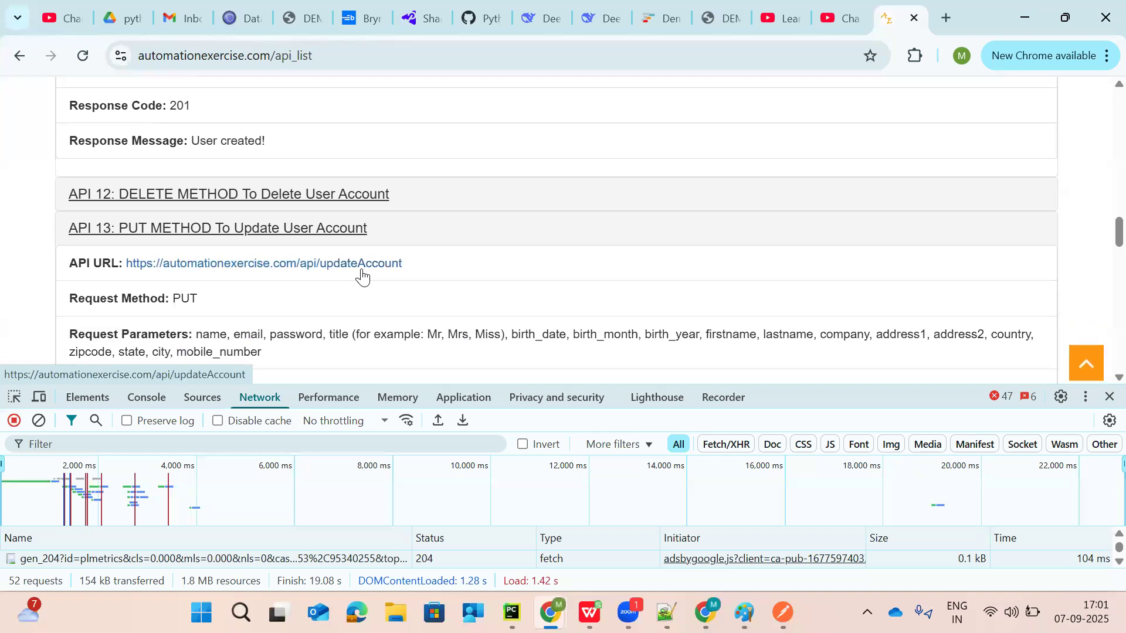
- Return to APIDocs in PyCharm and add "PUT: To modify the existing by sending entire payload." below the POST note
key("alt+Tab")
key("alt+Tab")
left_click(437, 230)
key("Up")
type("PU")
type("T: T")
type("om")
type("modify h")
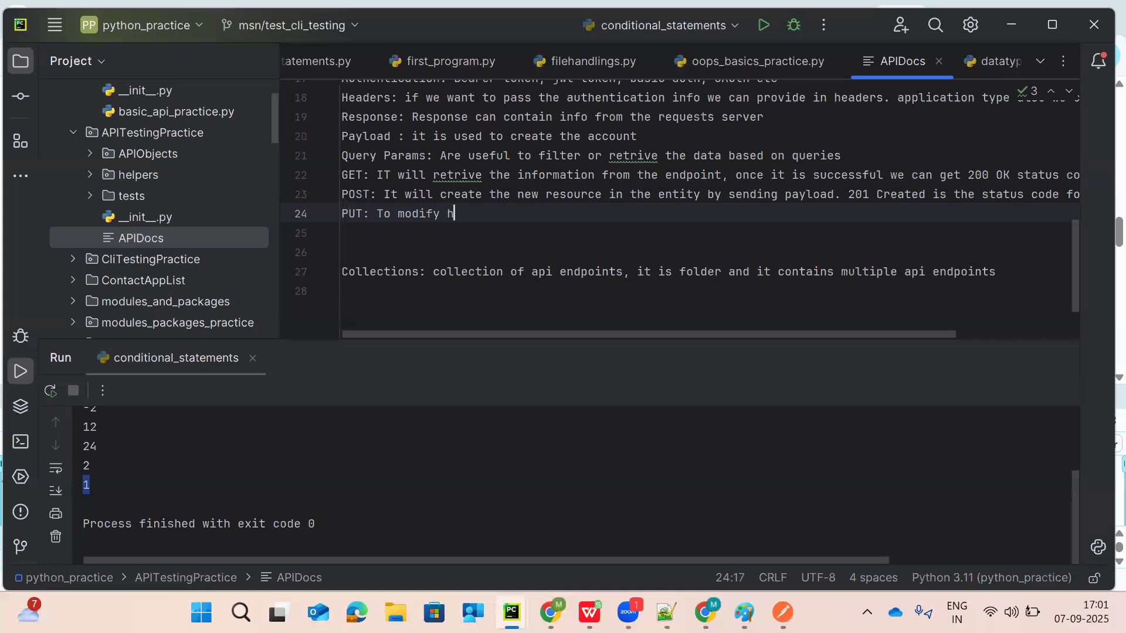
key("BackSpace")
type("the existing by sending pyth")
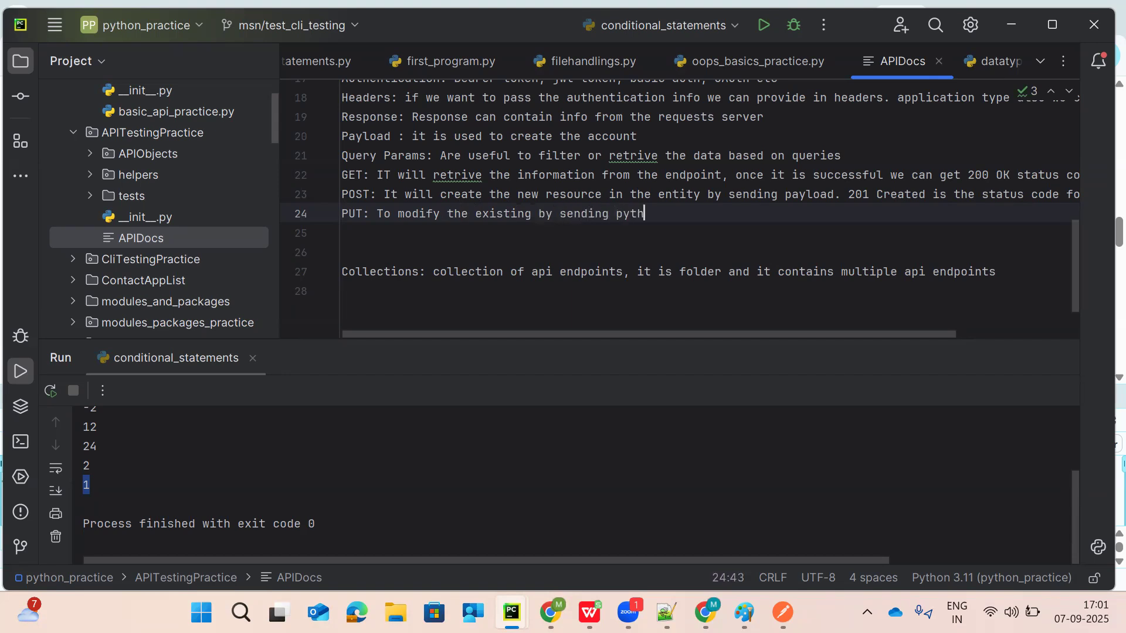
key("BackSpace")
key("BackSpace")
key("BackSpace")
key("BackSpace")
type("entin")
key("BackSpace")
type("re paylo")
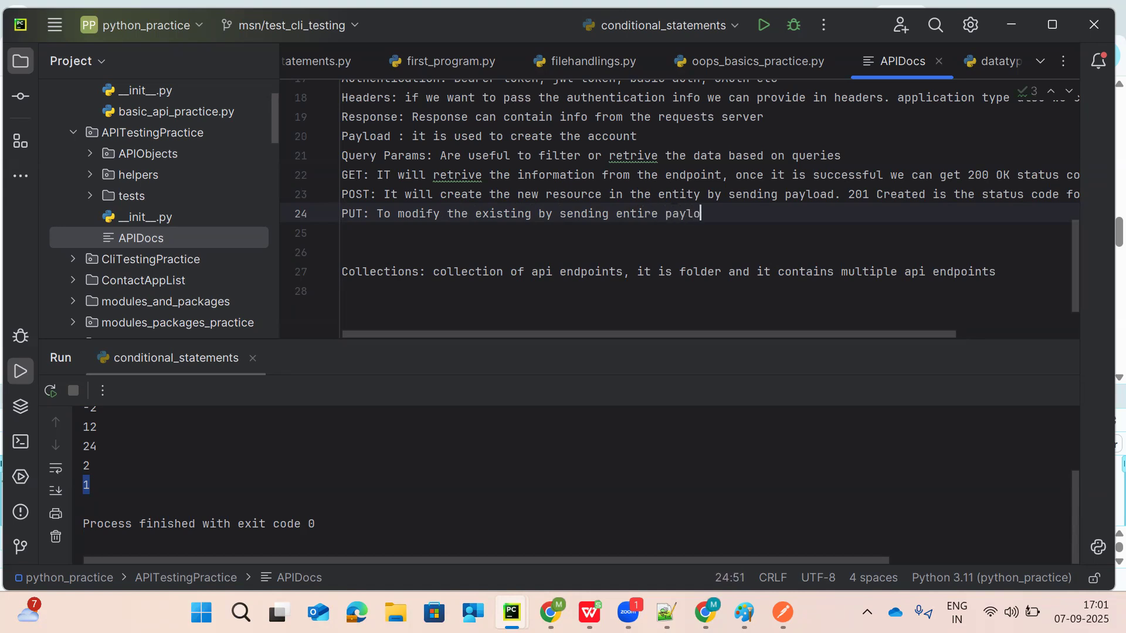
type("ad.")
- Reread the POST note, switch to Postman and review the form-data fields of the createAccount request
left_click_drag(386, 194, 840, 194)
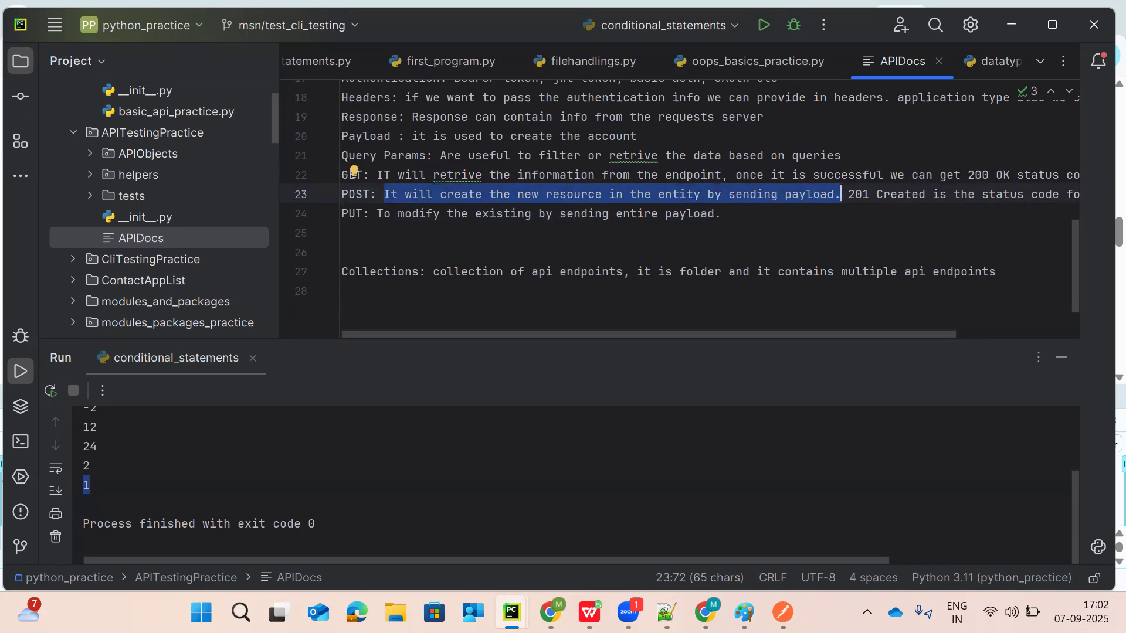
mouse_move(783, 612)
left_click(773, 516)
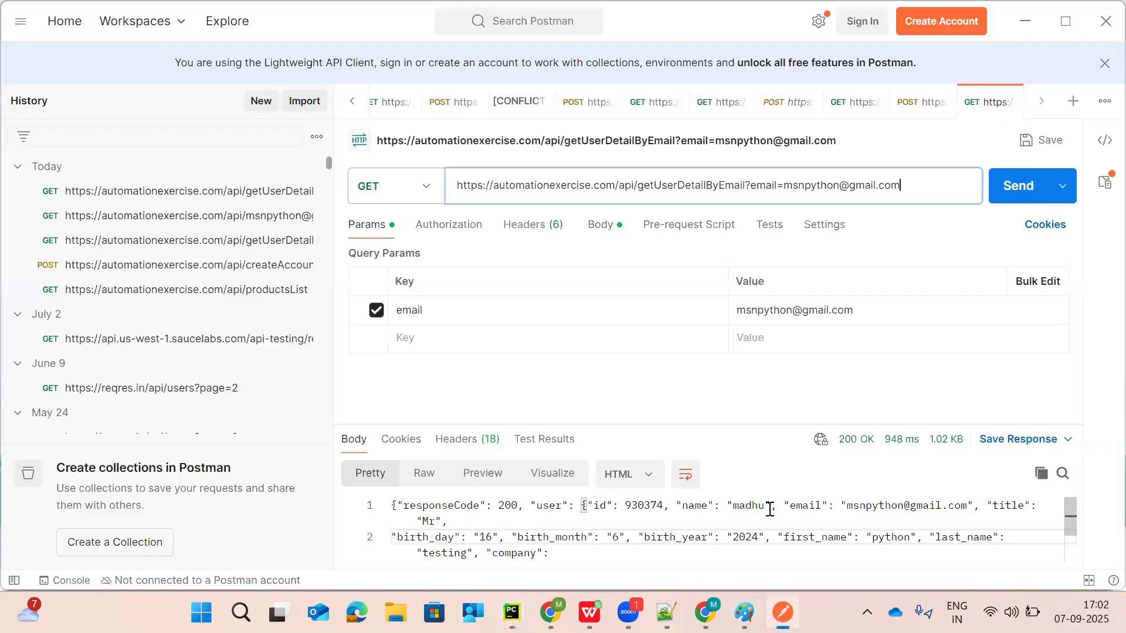
left_click(916, 102)
scroll(777, 354, "down", 5)
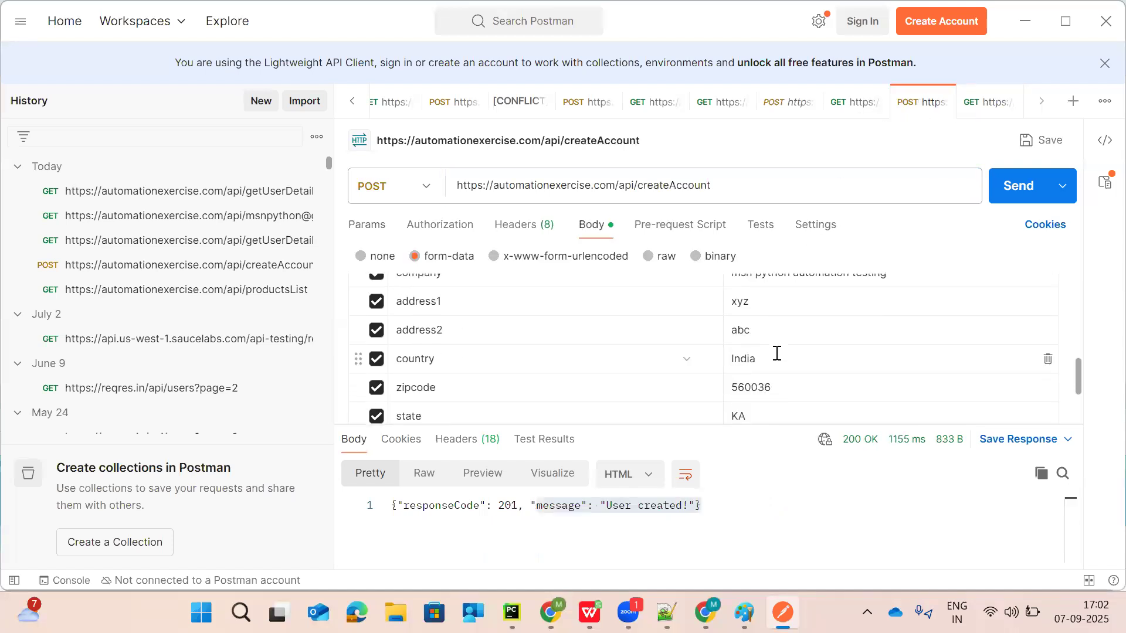
scroll(778, 363, "up", 1)
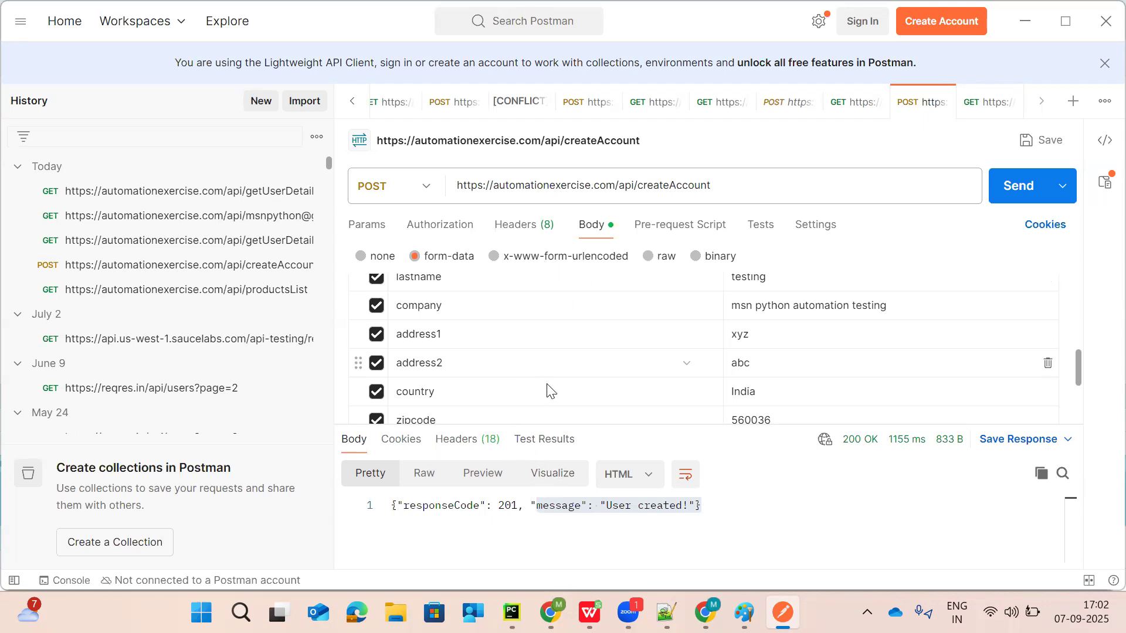
- Change the HTTP method of the createAccount request from POST to PUT
scroll(547, 390, "up", 5)
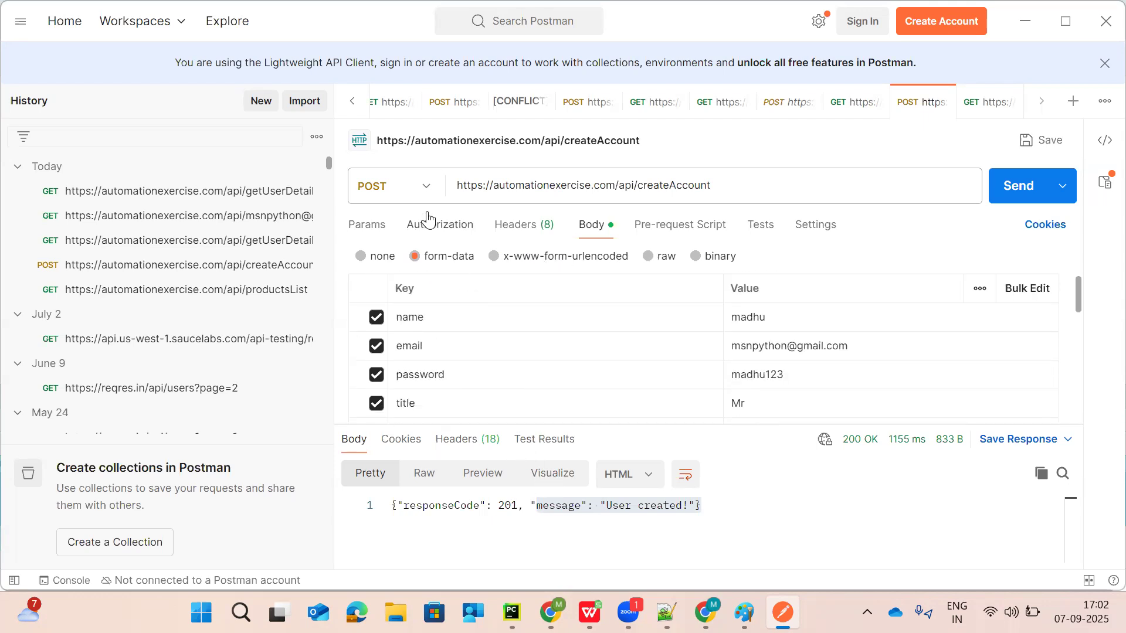
left_click(426, 186)
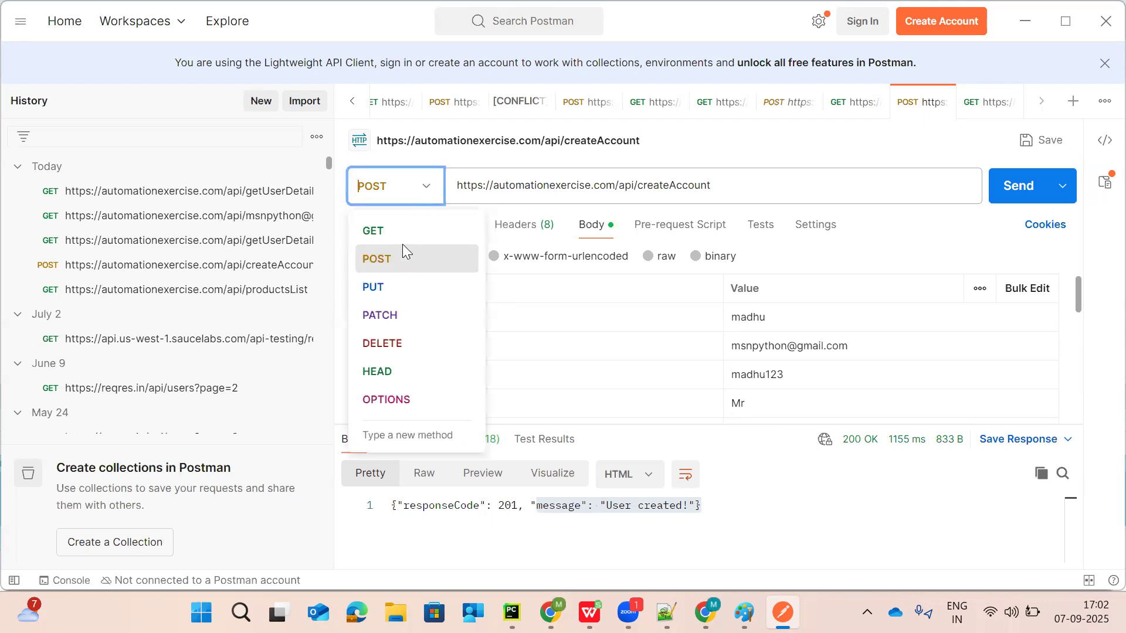
left_click(391, 286)
- Replace the placeholder values of address1 and address2 in the form-data body with the account's new address lines
scroll(631, 318, "down", 5)
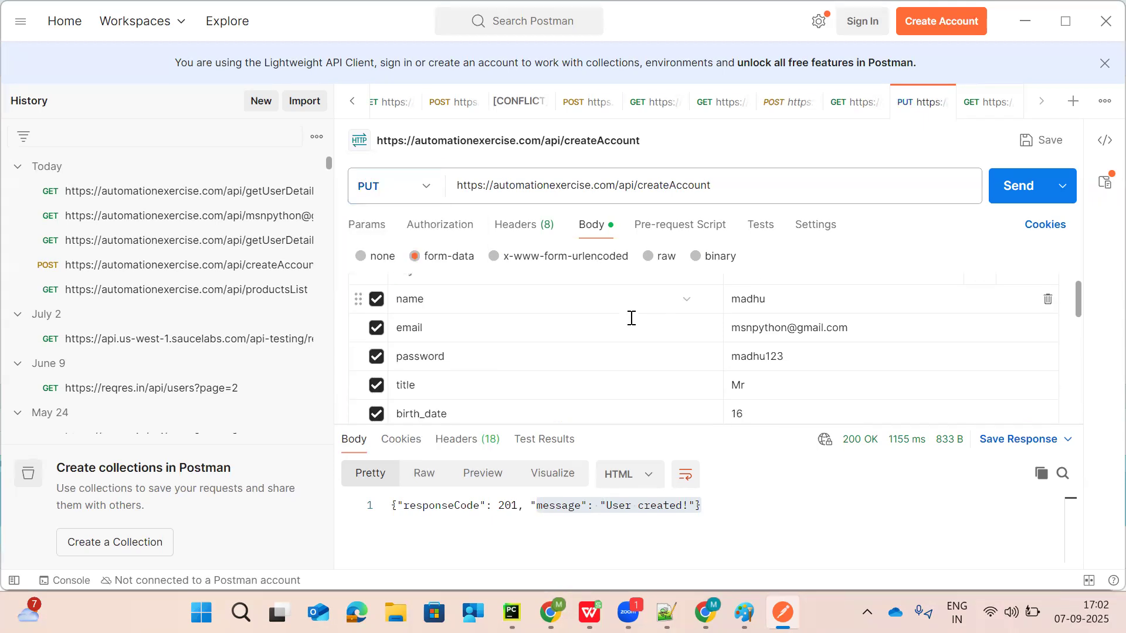
scroll(631, 318, "down", 3)
scroll(643, 322, "up", 4)
double_click(745, 373)
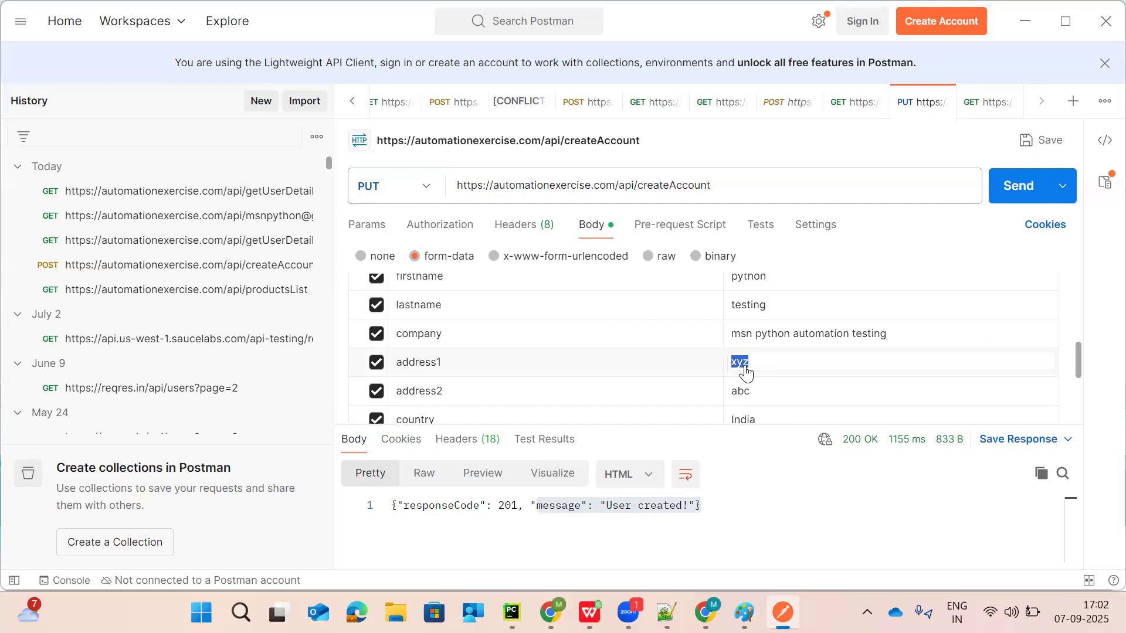
type("Marathalli")
double_click(748, 385)
type("Dental college r")
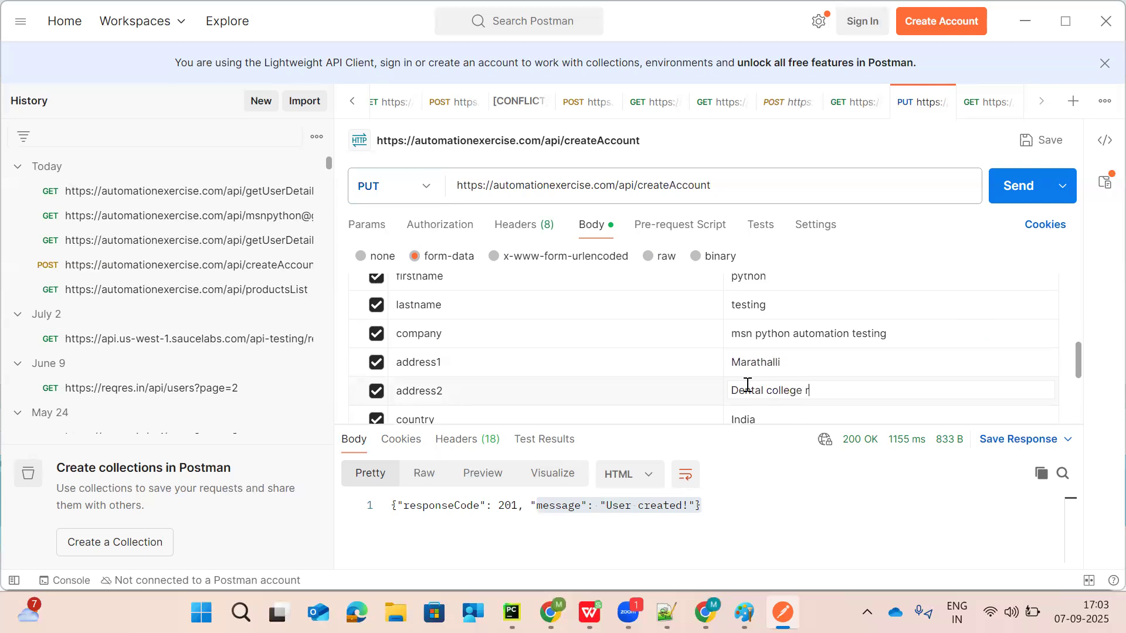
- Review the edited form-data fields and try to send the payload as a PUT request to the createAccount endpoint
scroll(747, 384, "down", 5)
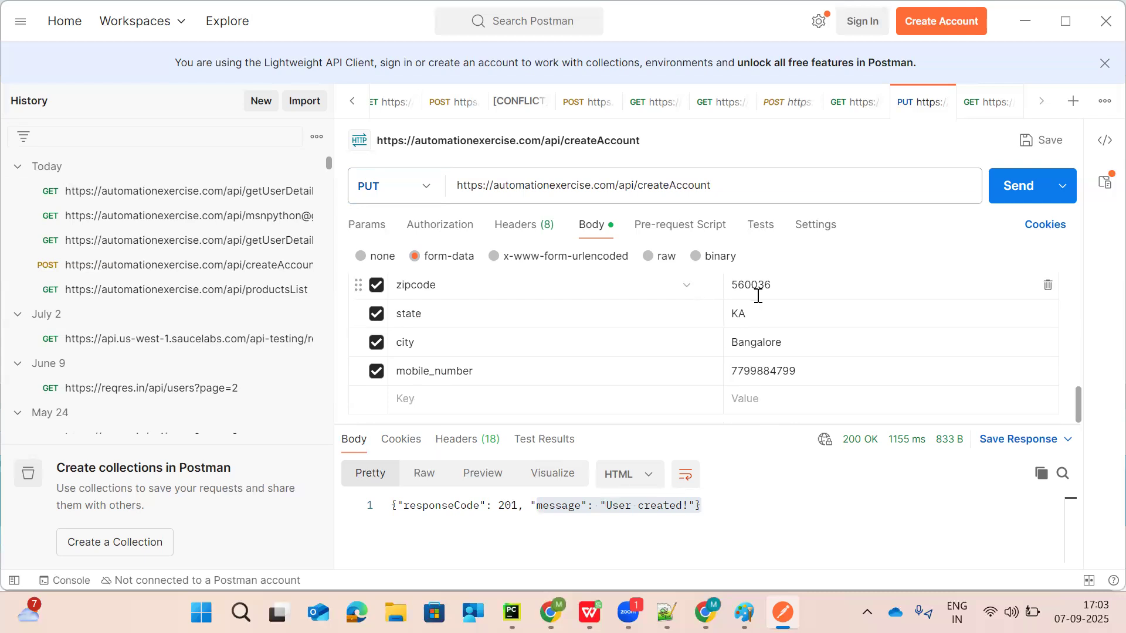
scroll(747, 323, "up", 10)
scroll(748, 324, "down", 9)
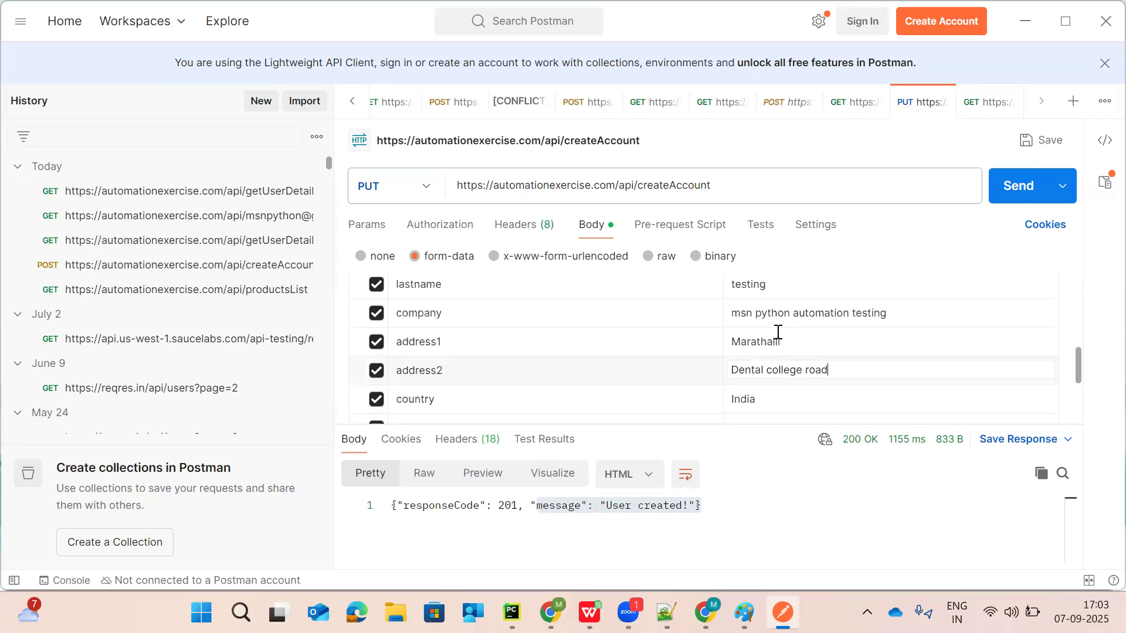
scroll(752, 330, "up", 3)
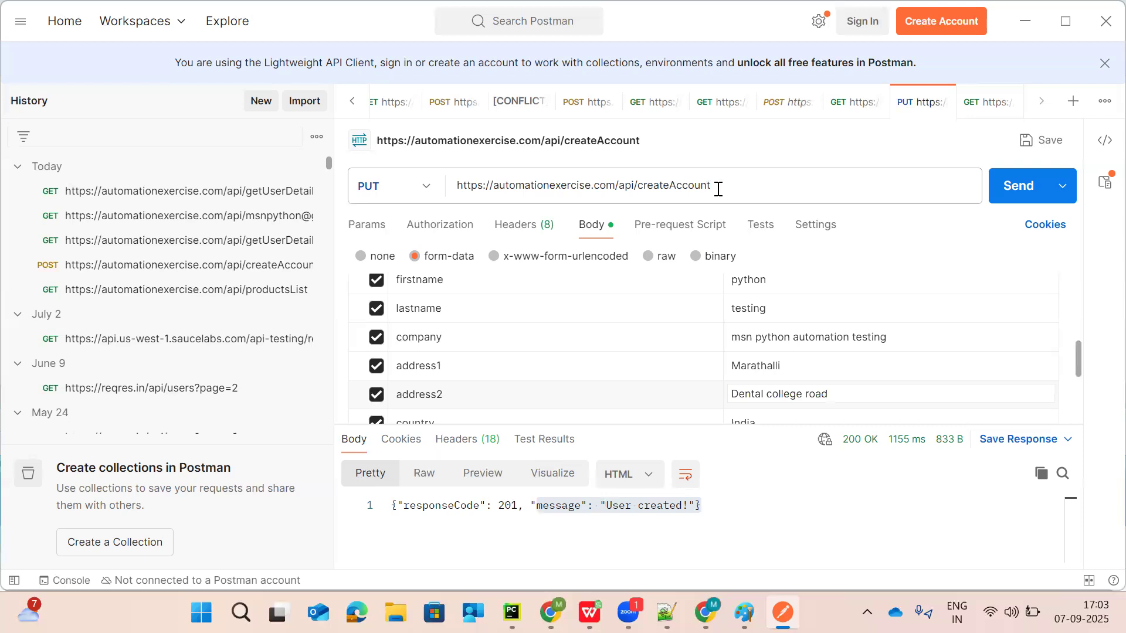
scroll(728, 343, "down", 2)
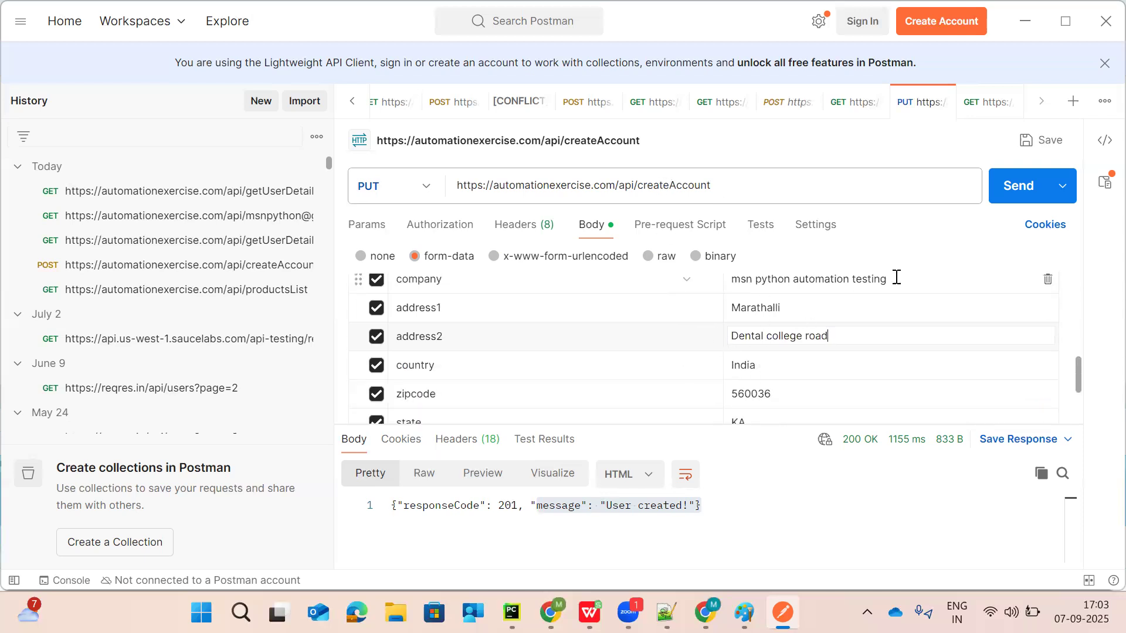
left_click(1002, 191)
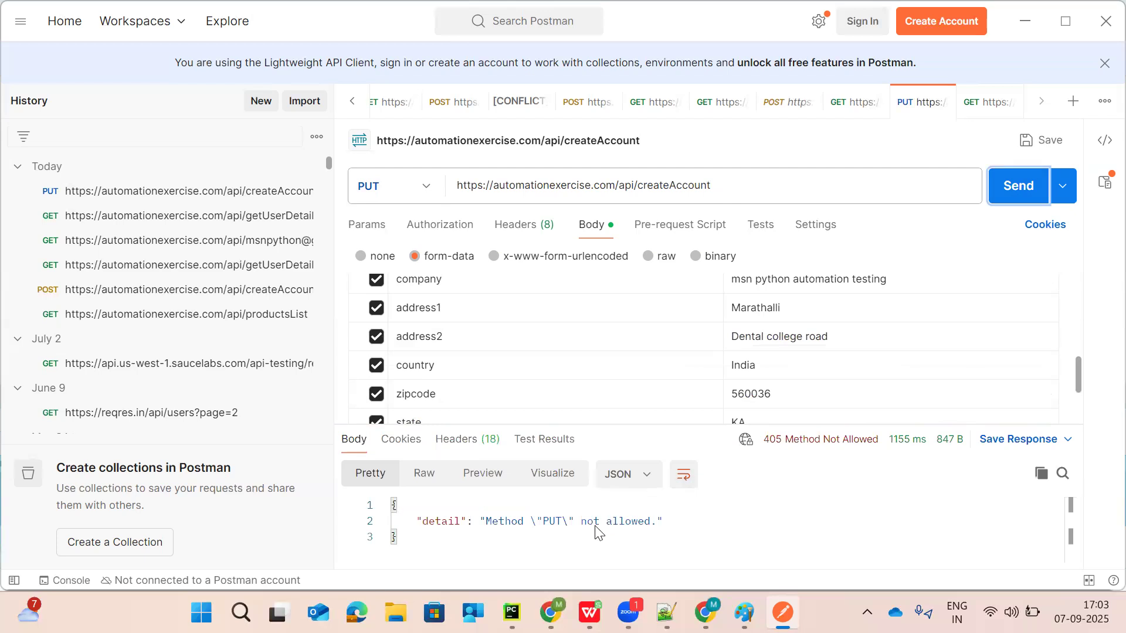
- Copy updateAccount from the API 13 URL in Chrome, replace createAccount with it in Postman's PUT request URL and send the request
key("alt+Tab")
key("alt+Tab")
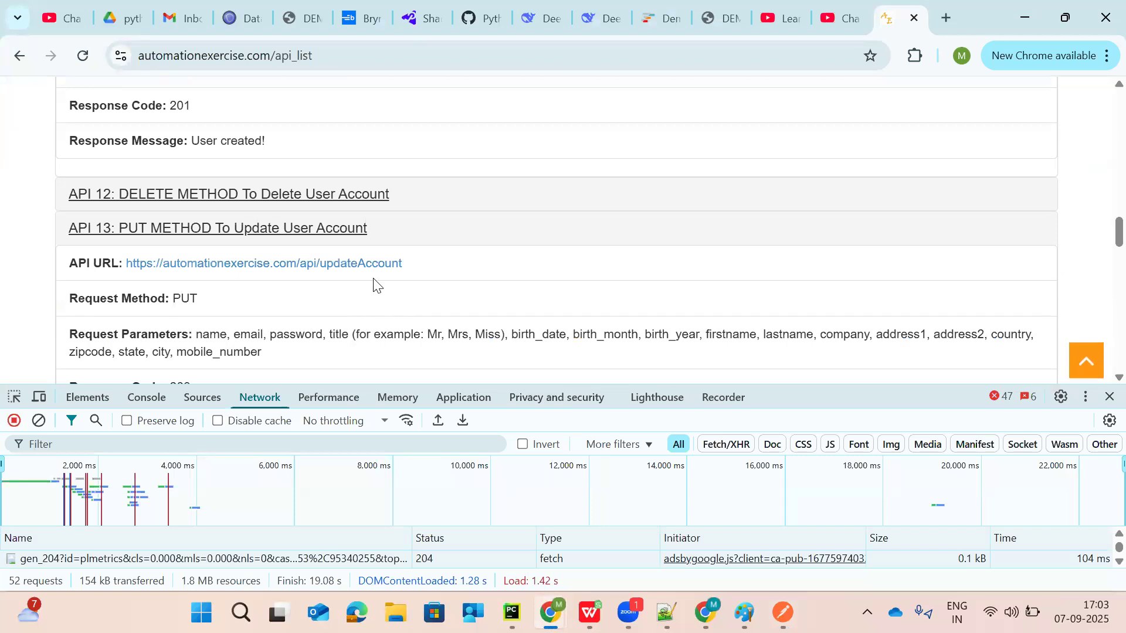
left_click_drag(414, 269, 320, 270)
key("ctrl+c")
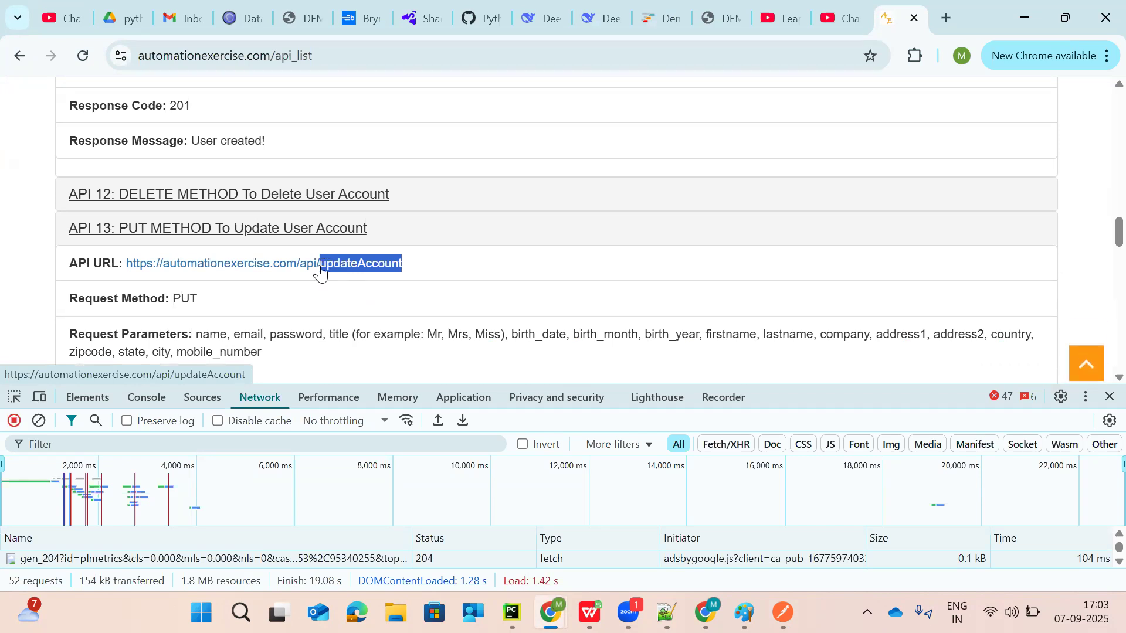
key("alt+Tab")
double_click(675, 184)
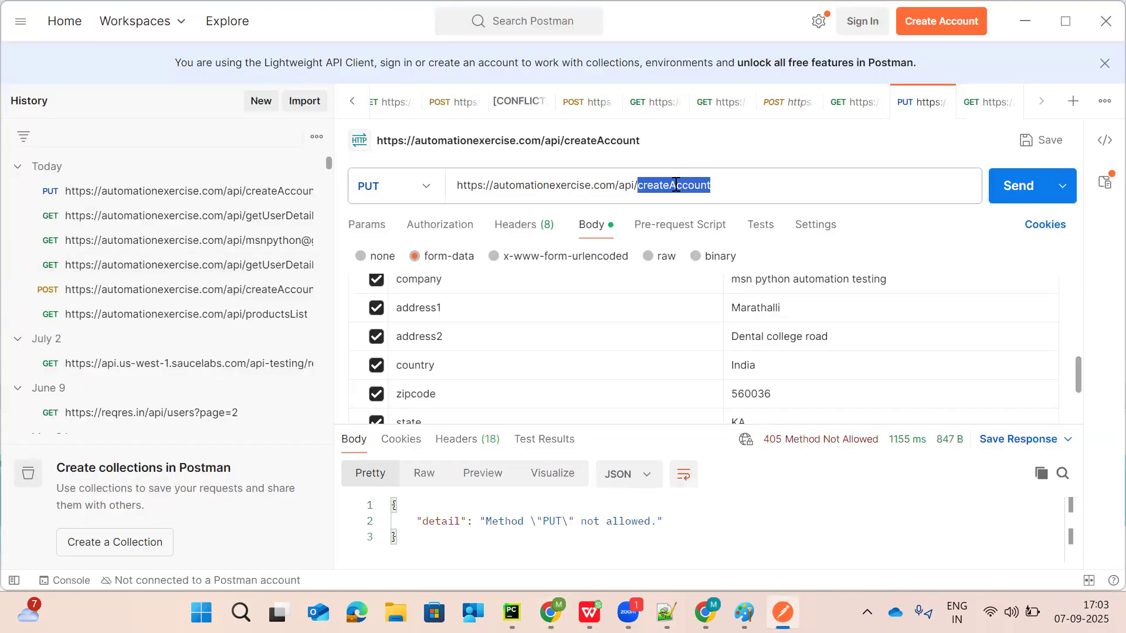
key("ctrl+v")
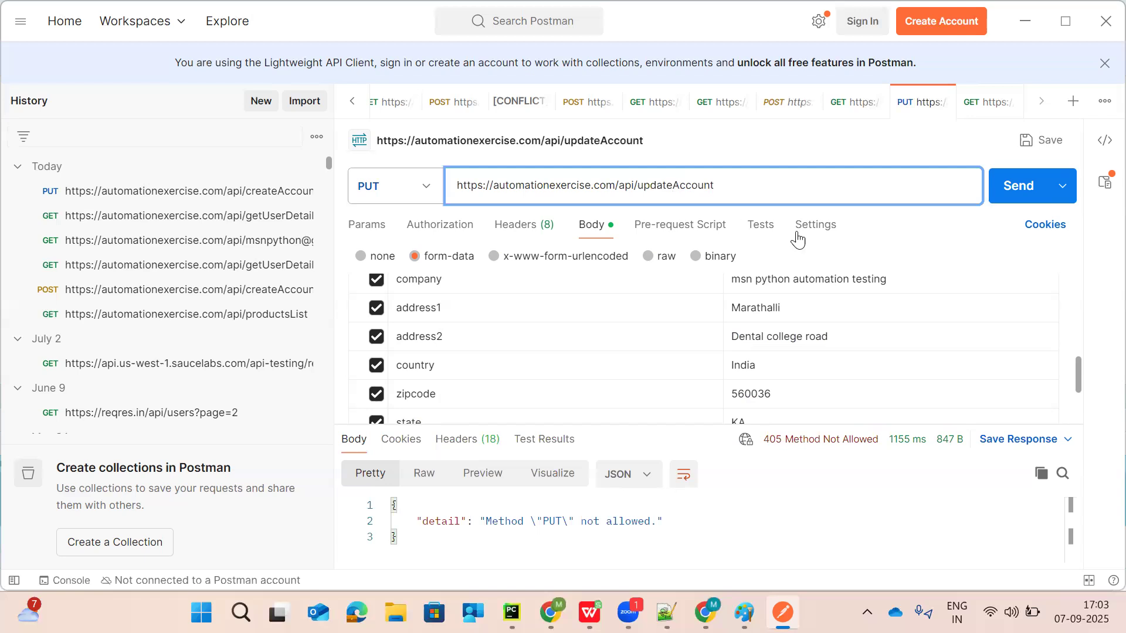
left_click(1003, 199)
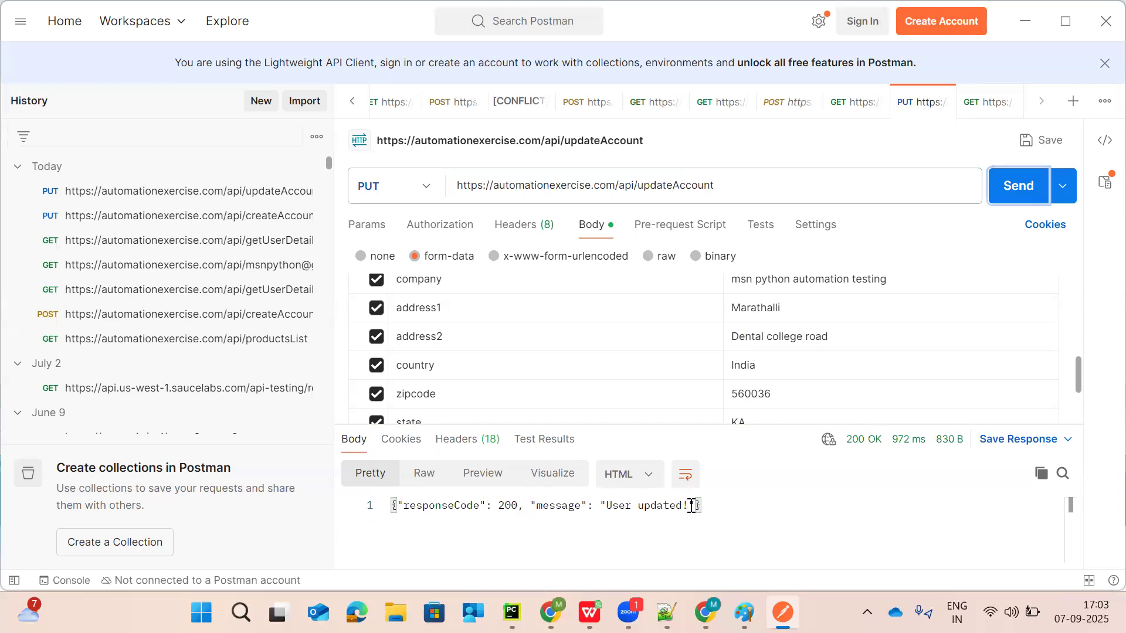
left_click_drag(691, 505, 416, 506)
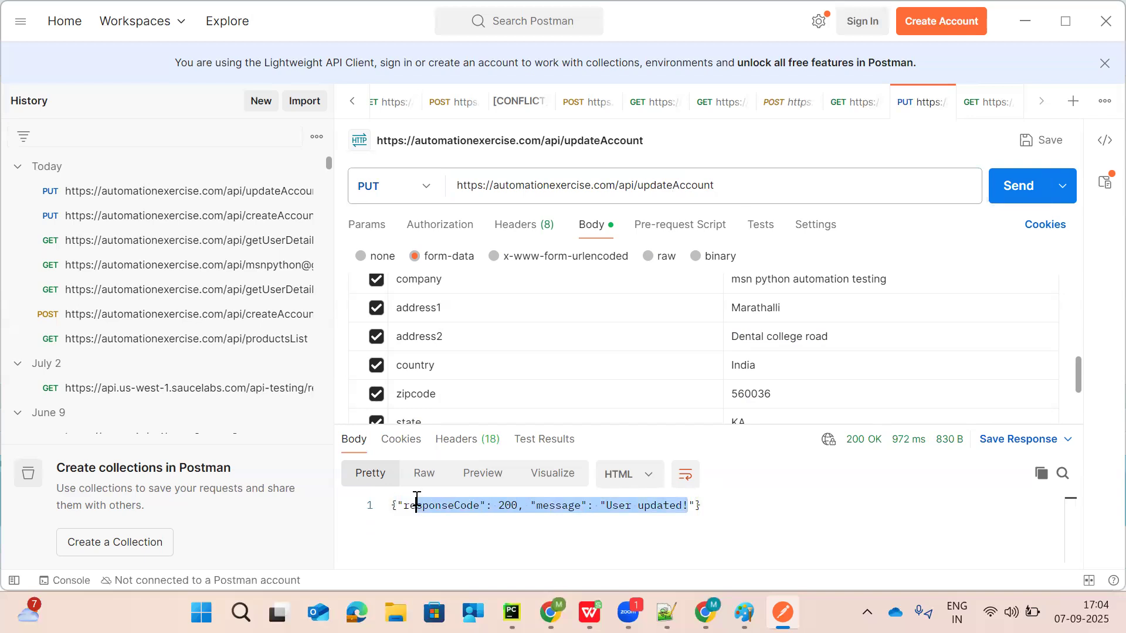
left_click(842, 108)
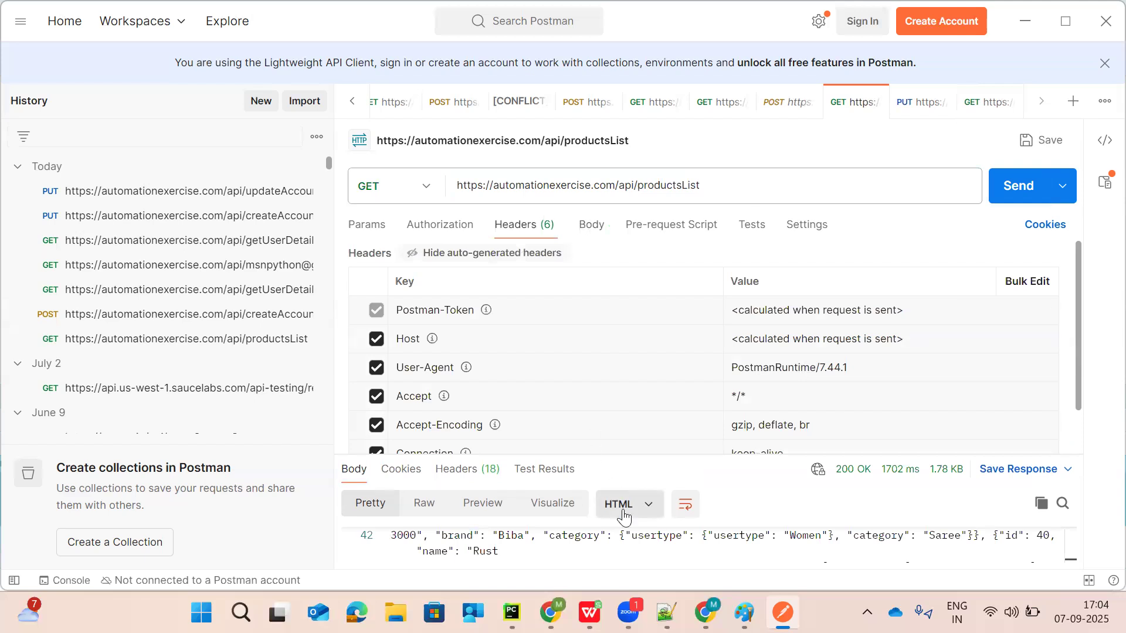
scroll(696, 544, "up", 2)
left_click_drag(707, 455, 671, 322)
scroll(662, 452, "up", 5)
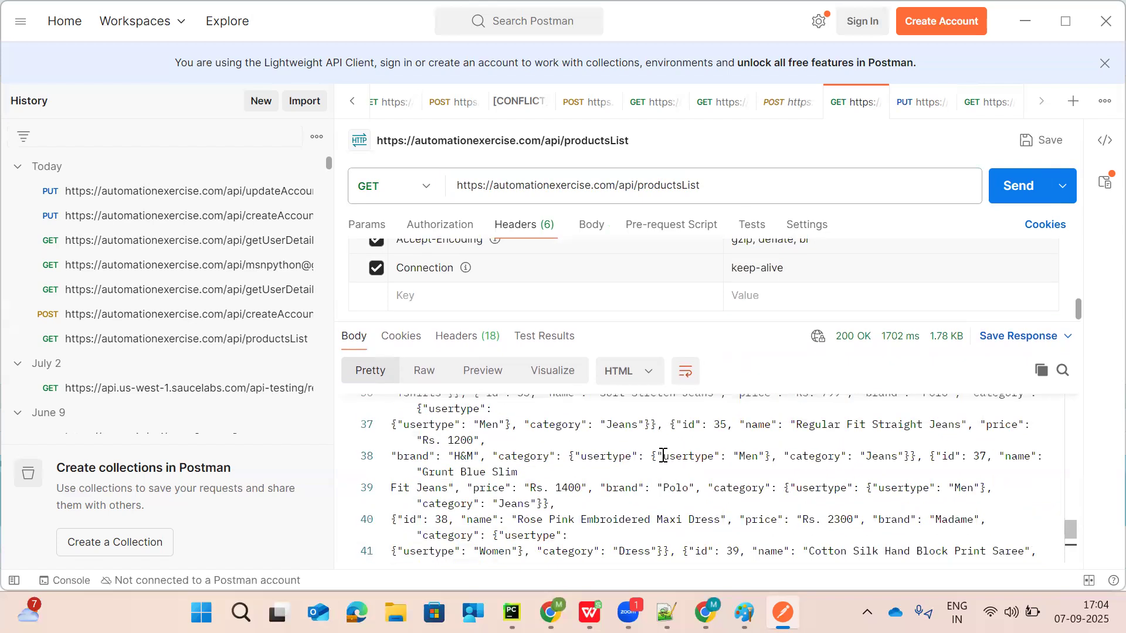
- Open the getUserDetailByEmail request, resend it and compare the address1 and address2 values in the old and new responses
left_click(978, 103)
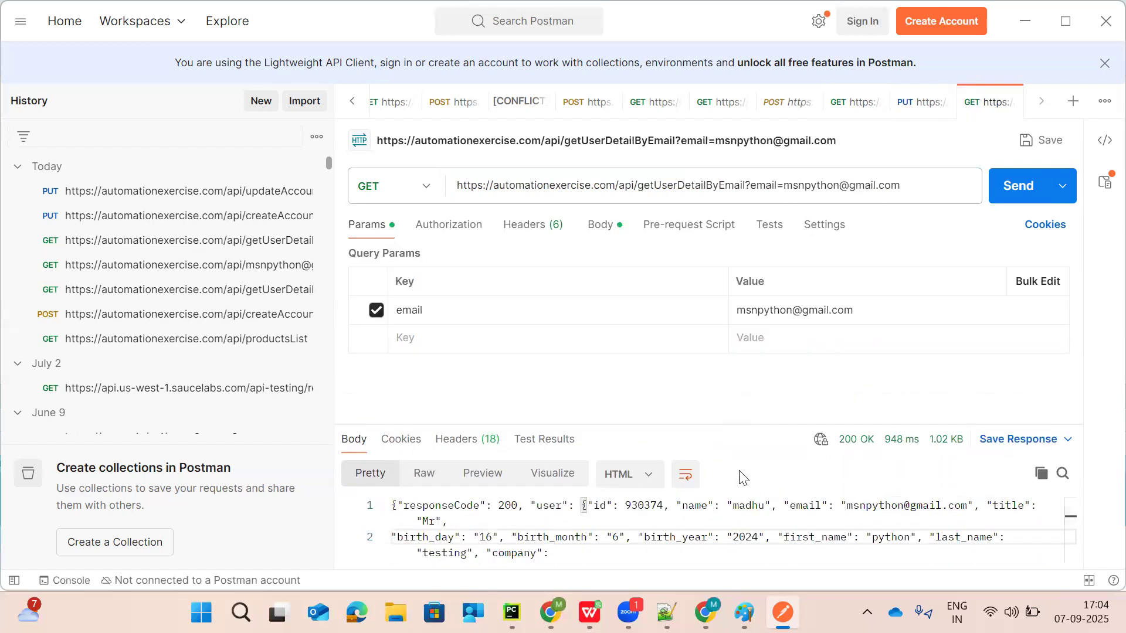
scroll(725, 528, "down", 3)
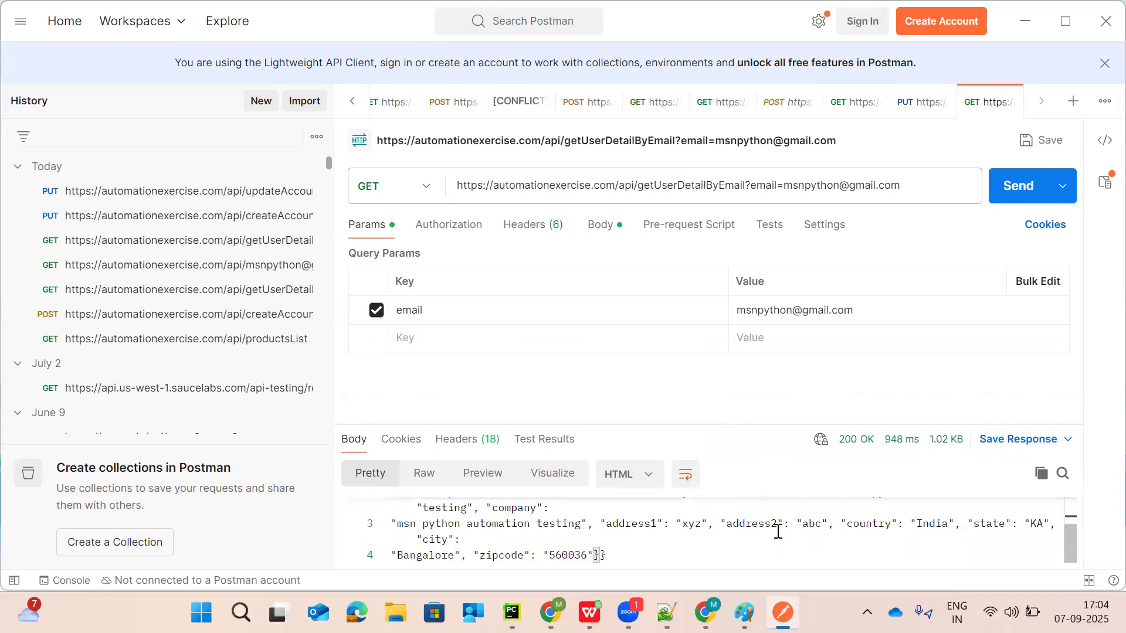
double_click(811, 524)
double_click(690, 523)
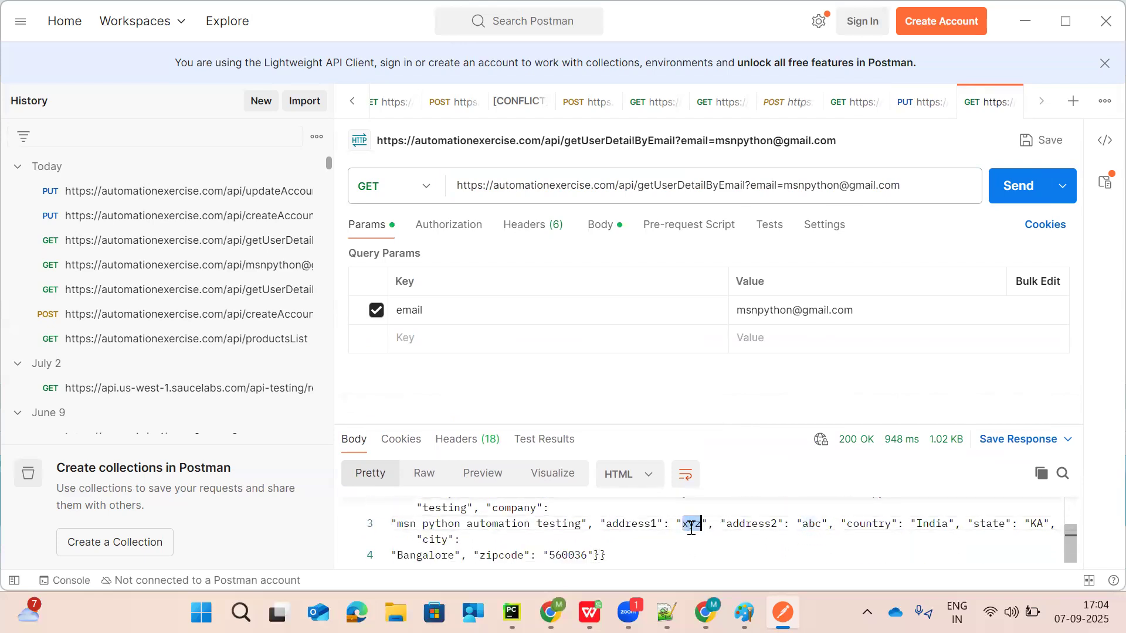
left_click(1007, 199)
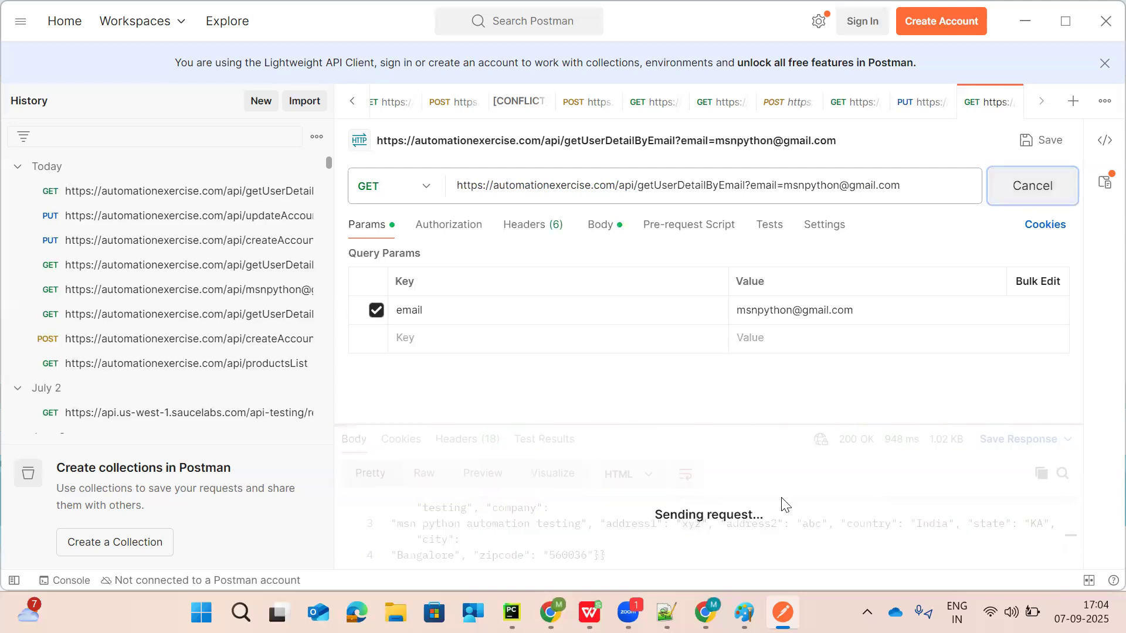
scroll(756, 542, "down", 2)
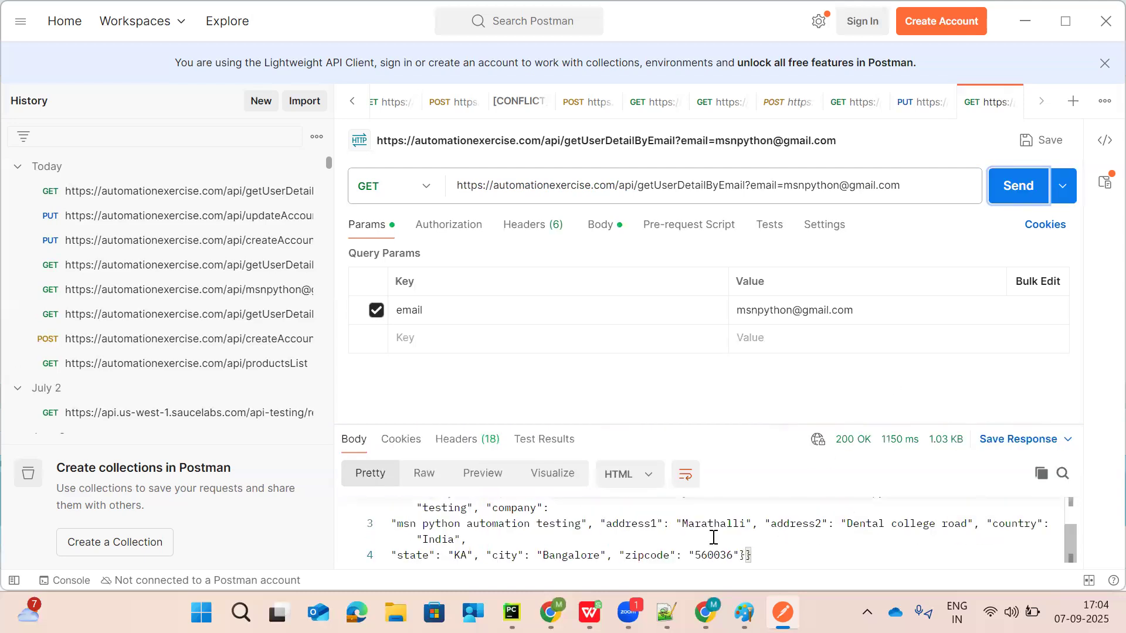
left_click_drag(600, 524, 974, 524)
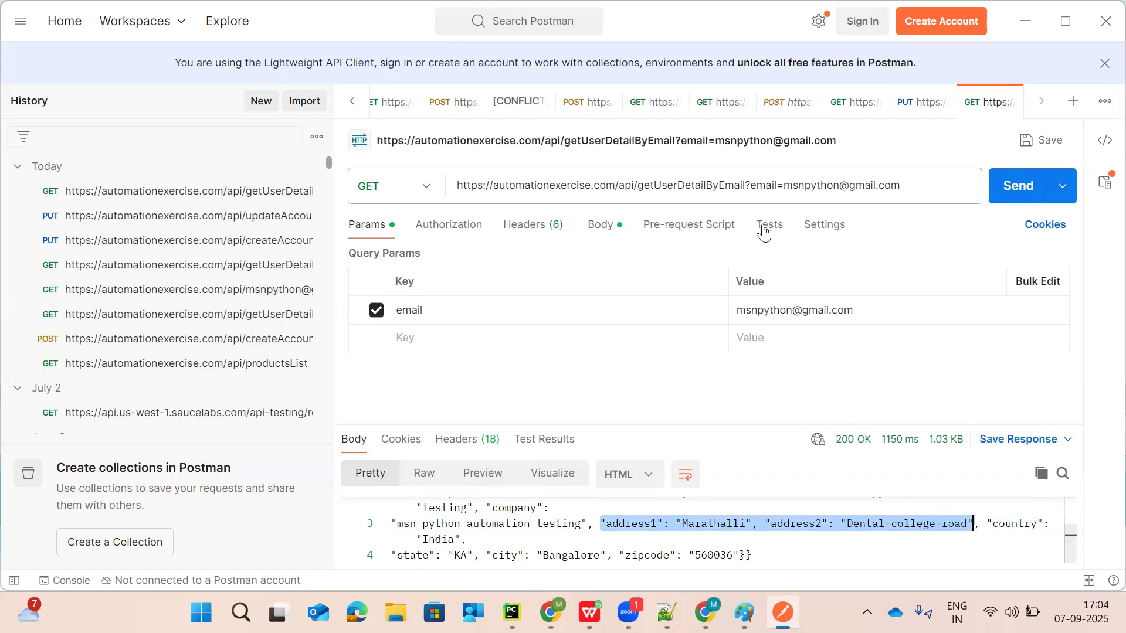
- Return to the updateAccount PUT request and review all form-data fields of its payload, from name to mobile_number
left_click(773, 104)
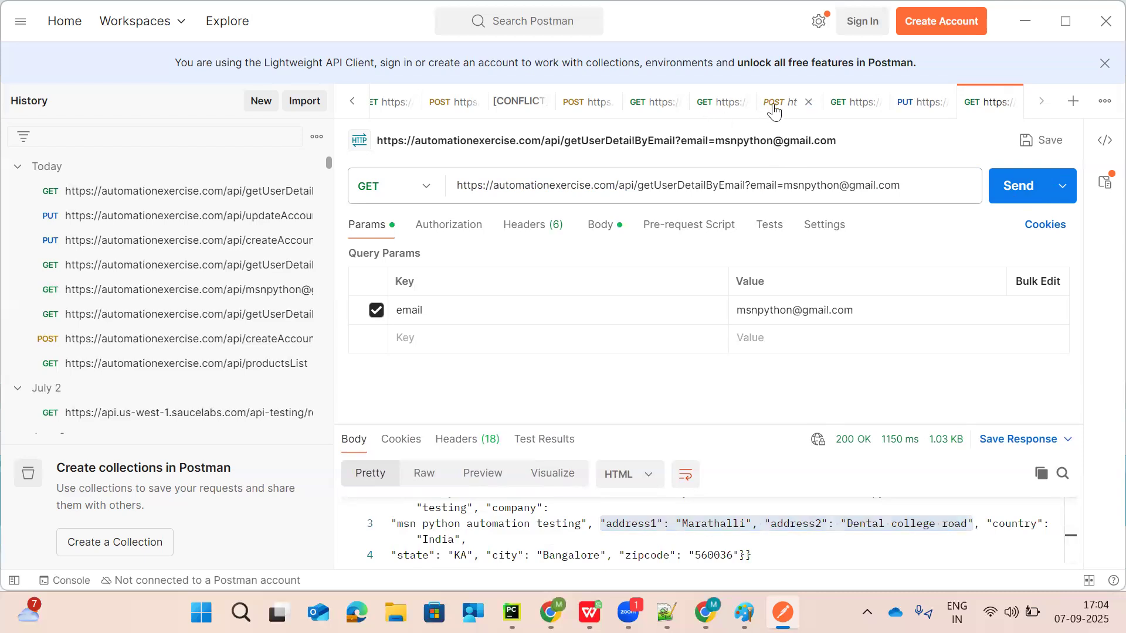
left_click(849, 110)
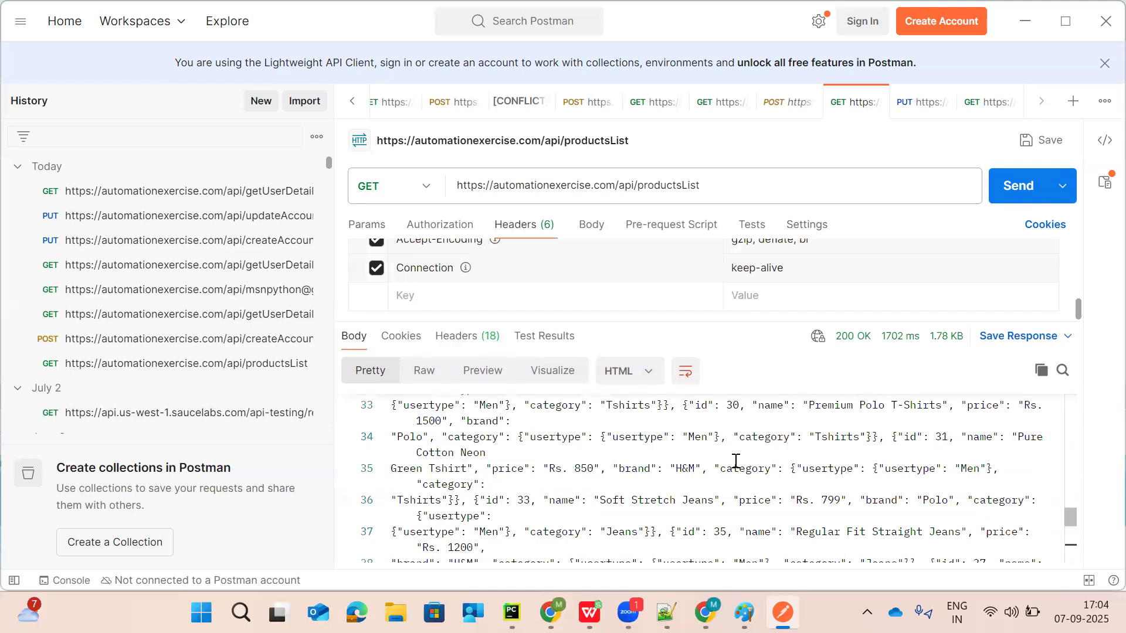
scroll(735, 461, "up", 2)
left_click(909, 113)
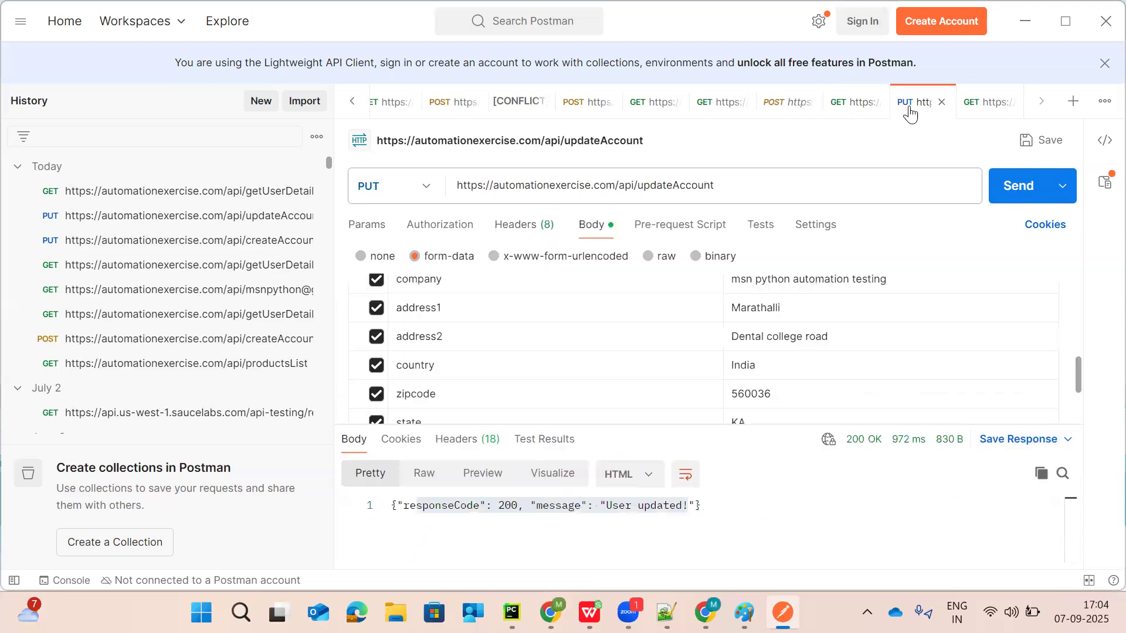
scroll(709, 380, "up", 5)
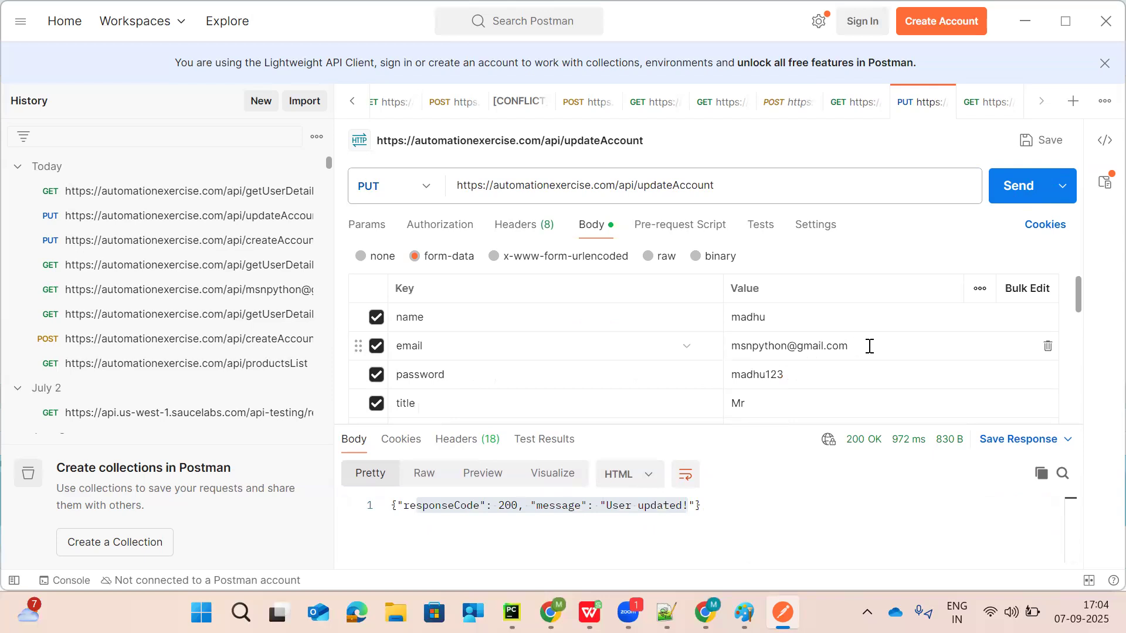
left_click(774, 342)
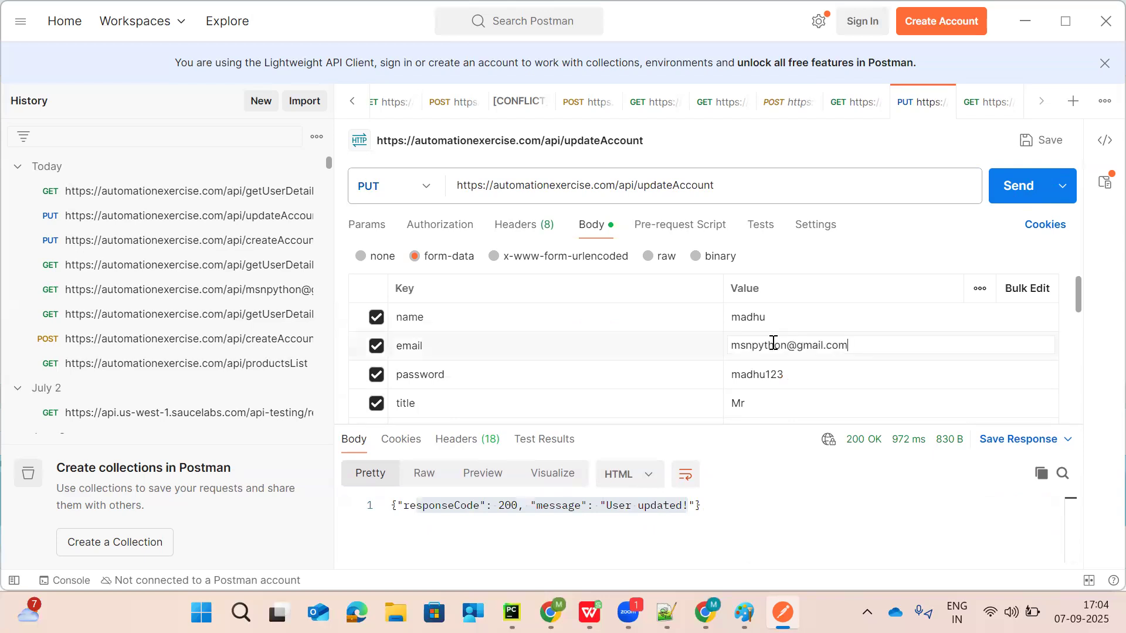
scroll(780, 349, "down", 7)
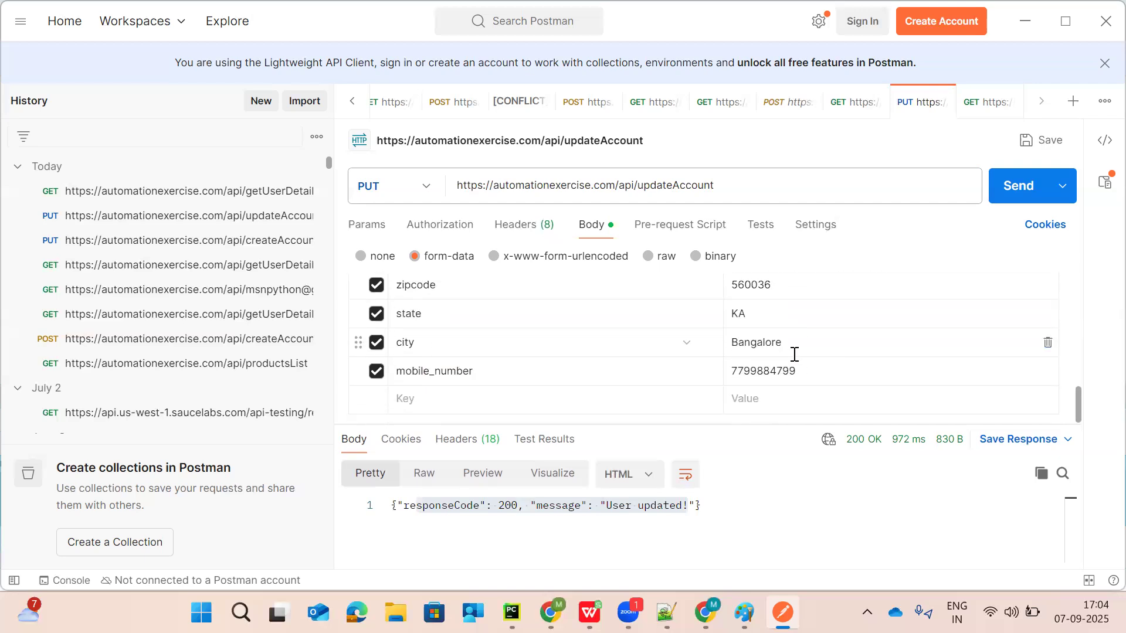
scroll(794, 354, "up", 7)
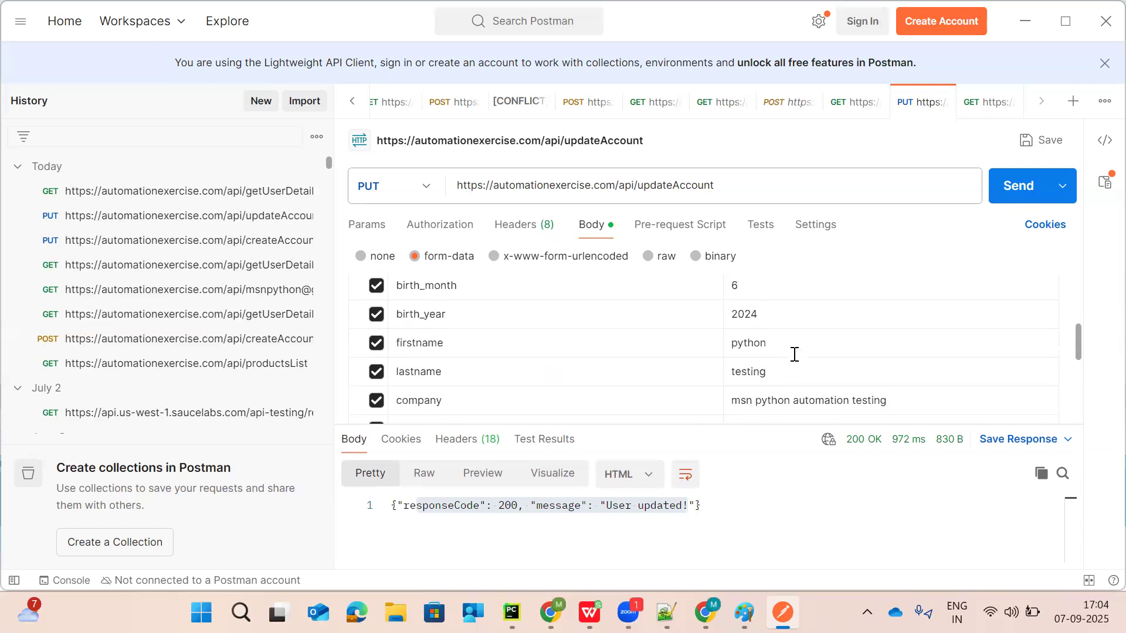
scroll(794, 355, "up", 2)
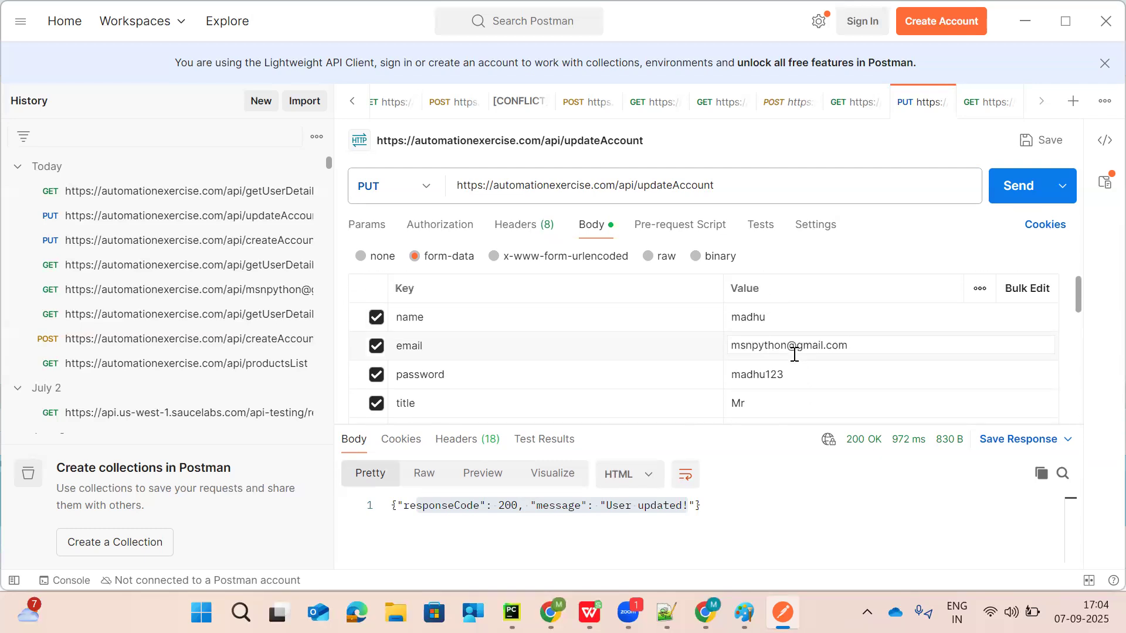
scroll(794, 354, "down", 10)
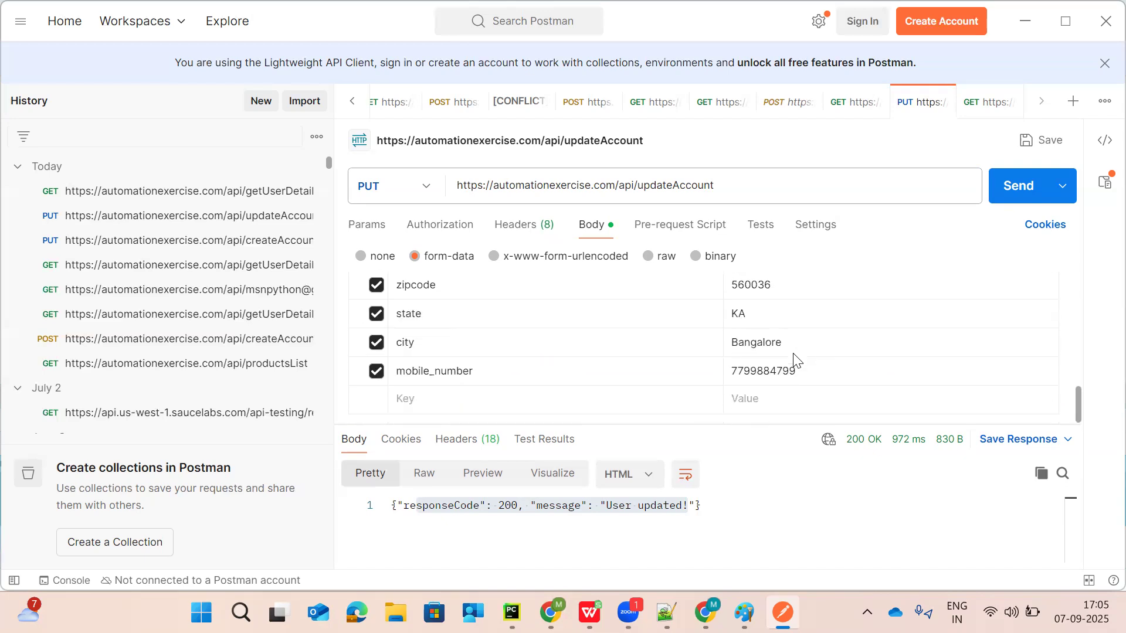
- Go back to the getUserDetailByEmail request and check the user id in its response
left_click(977, 105)
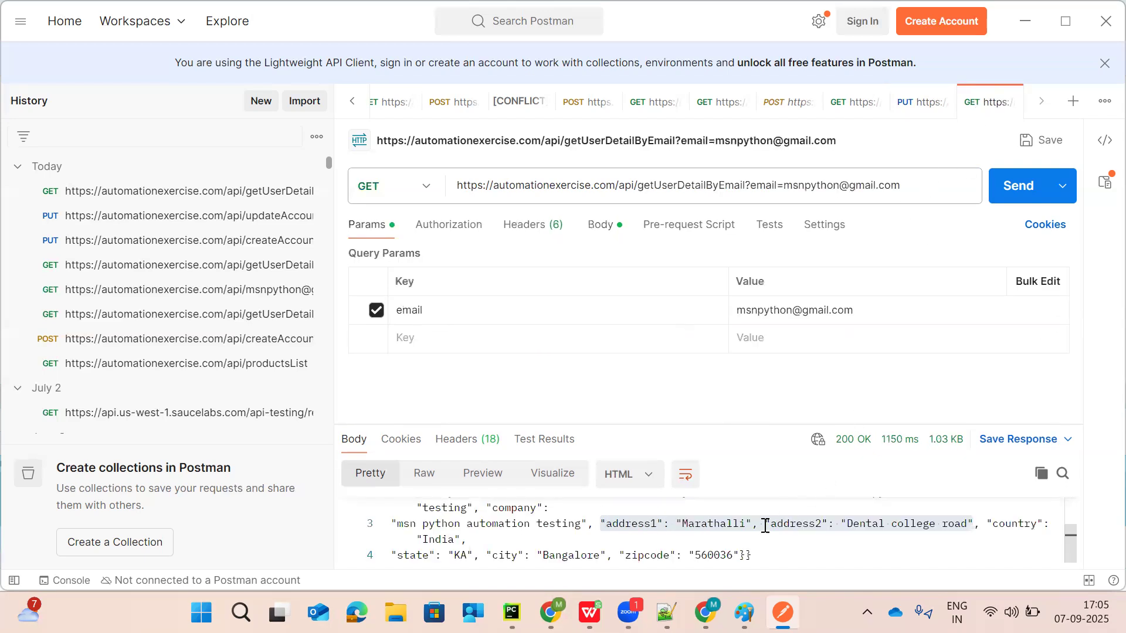
scroll(762, 526, "up", 2)
double_click(645, 505)
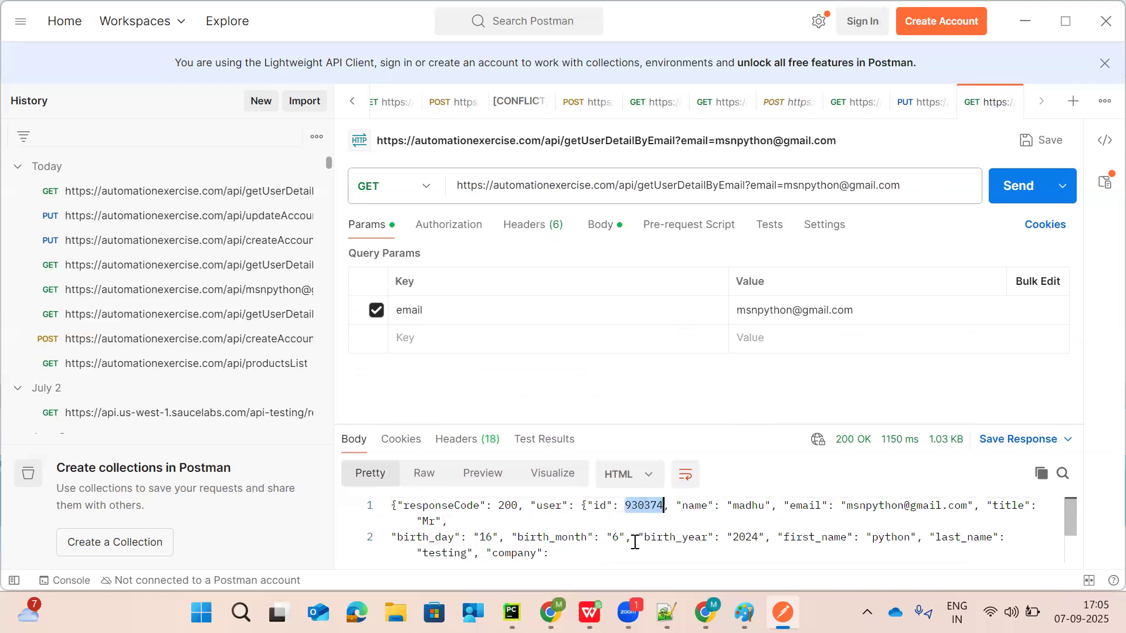
- Switch to the APIDocs file in PyCharm and insert "resource" after "existing" in the PUT description
scroll(635, 542, "down", 3)
scroll(634, 541, "up", 3)
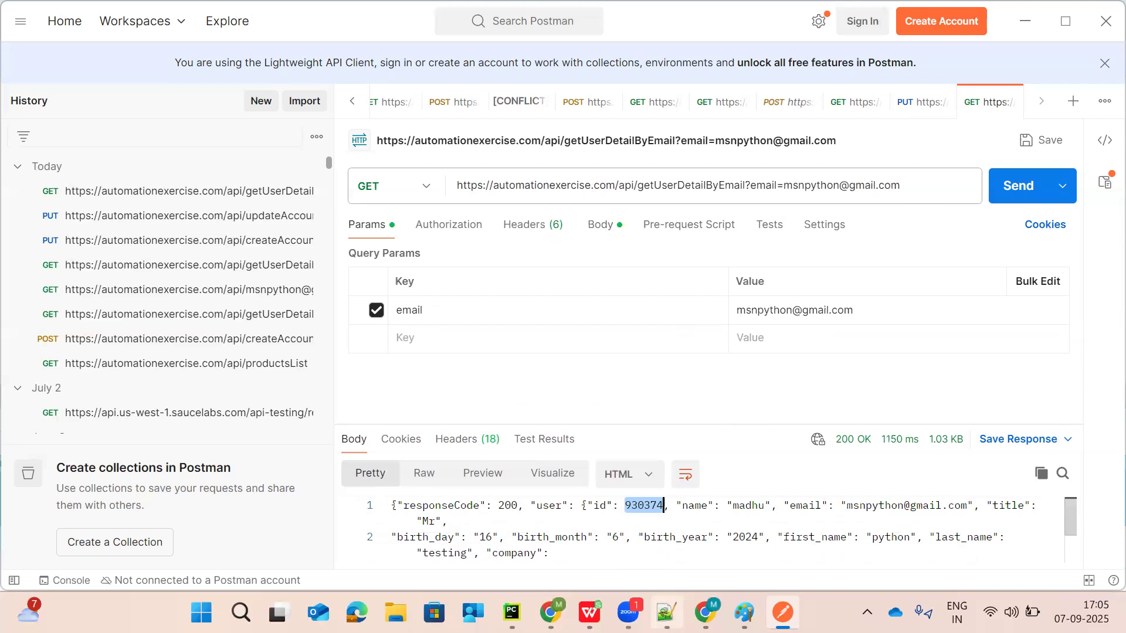
mouse_move(512, 612)
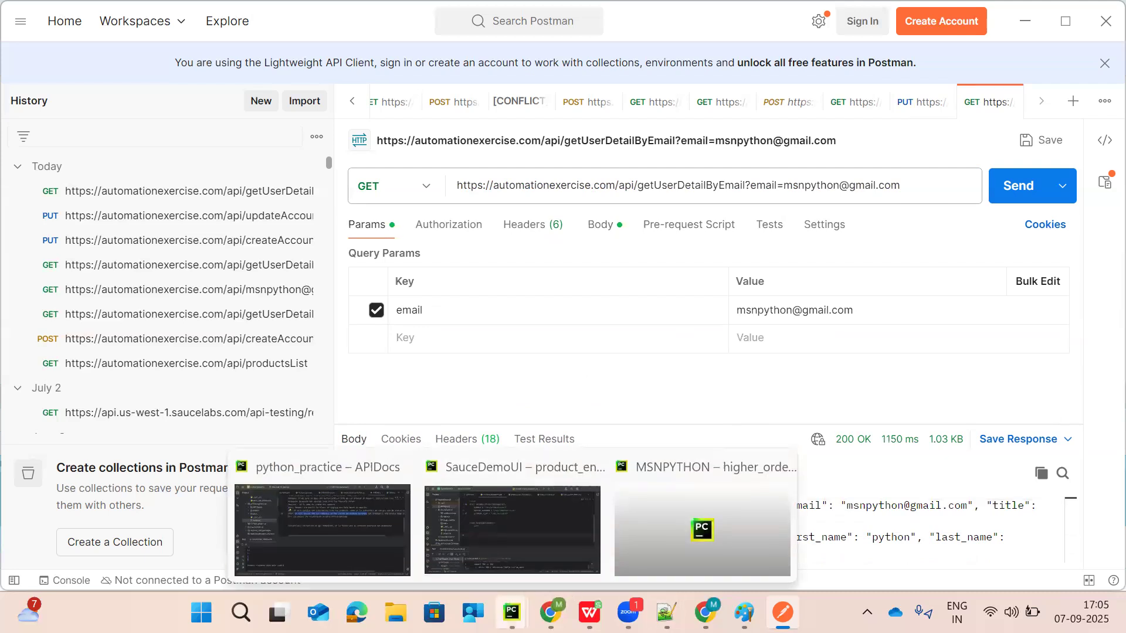
left_click(353, 512)
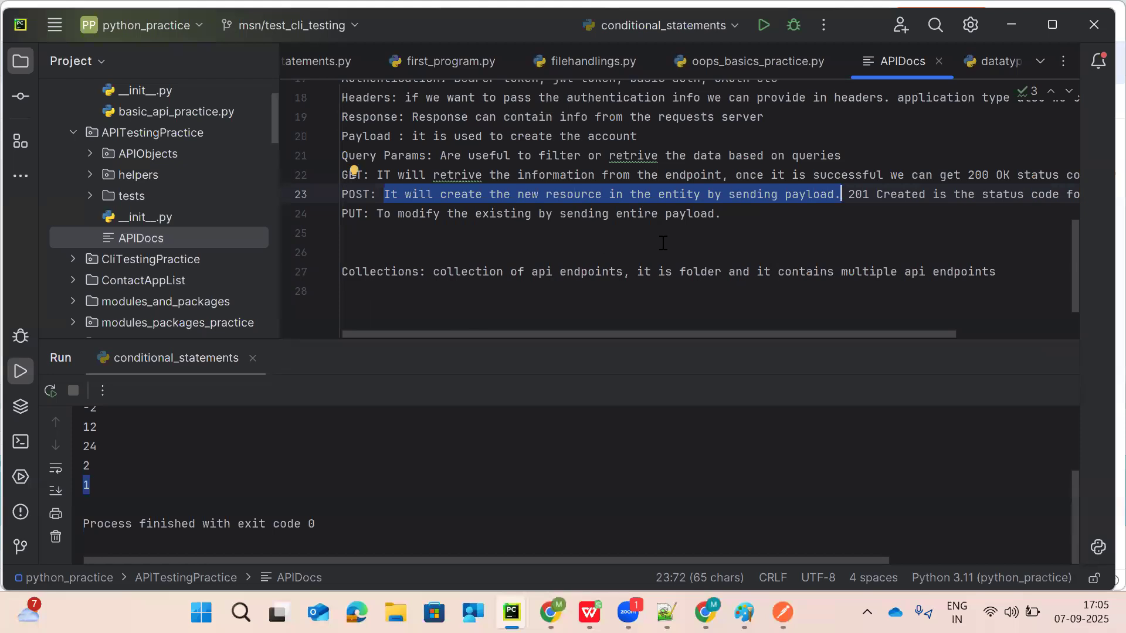
left_click(743, 214)
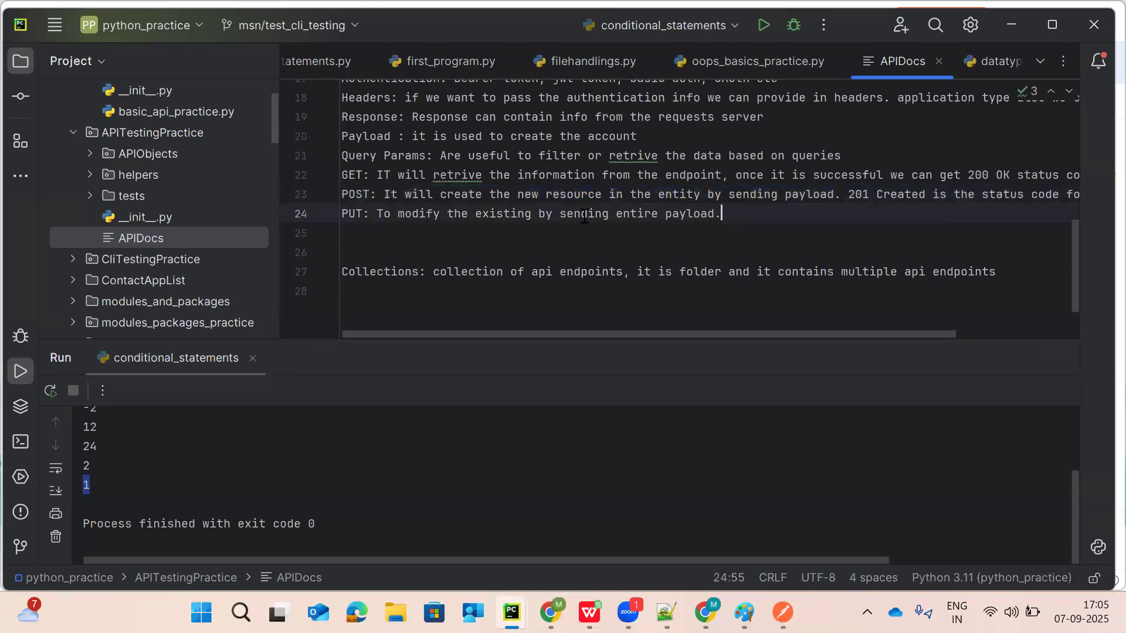
left_click(539, 214)
type("reso")
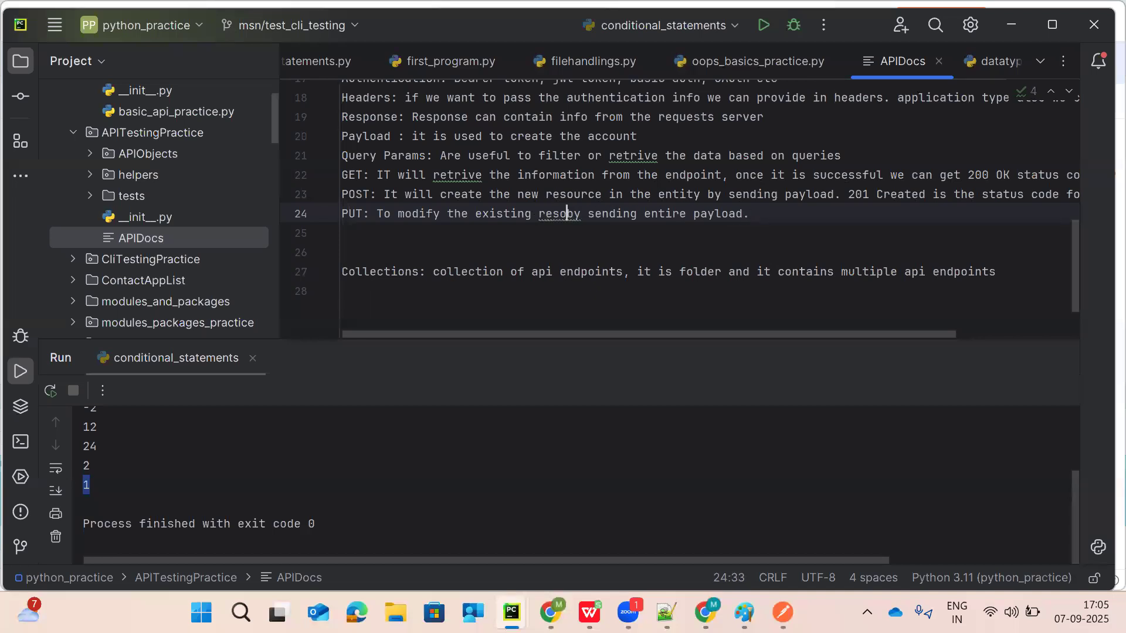
type("urce")
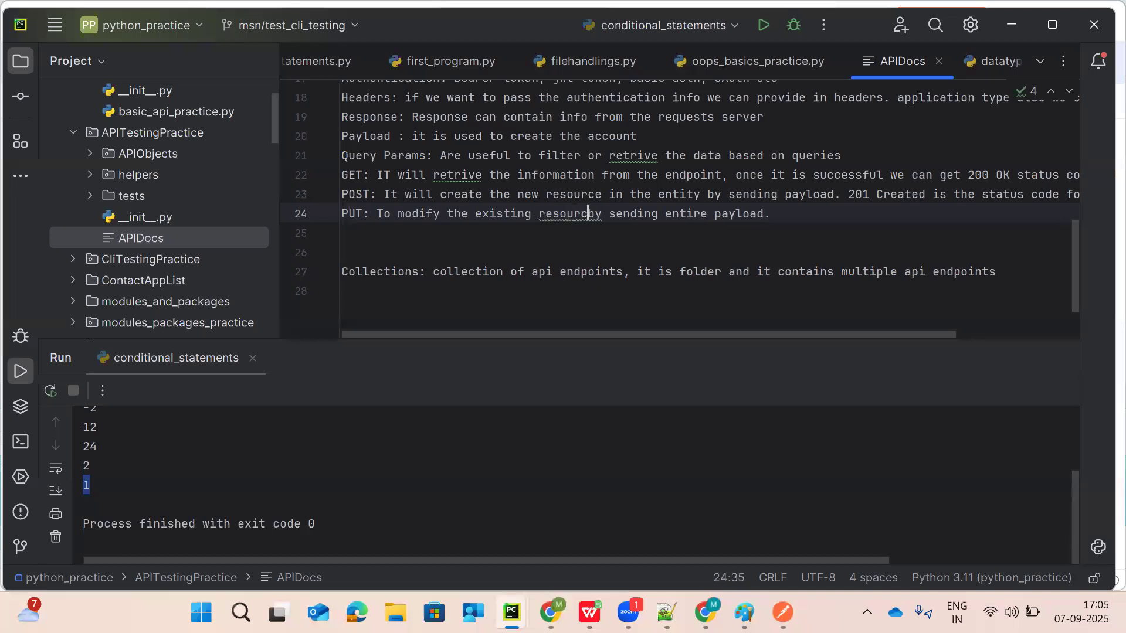
- Append "if resource is not there it will create new resource" to the end of the PUT line
left_click(787, 219)
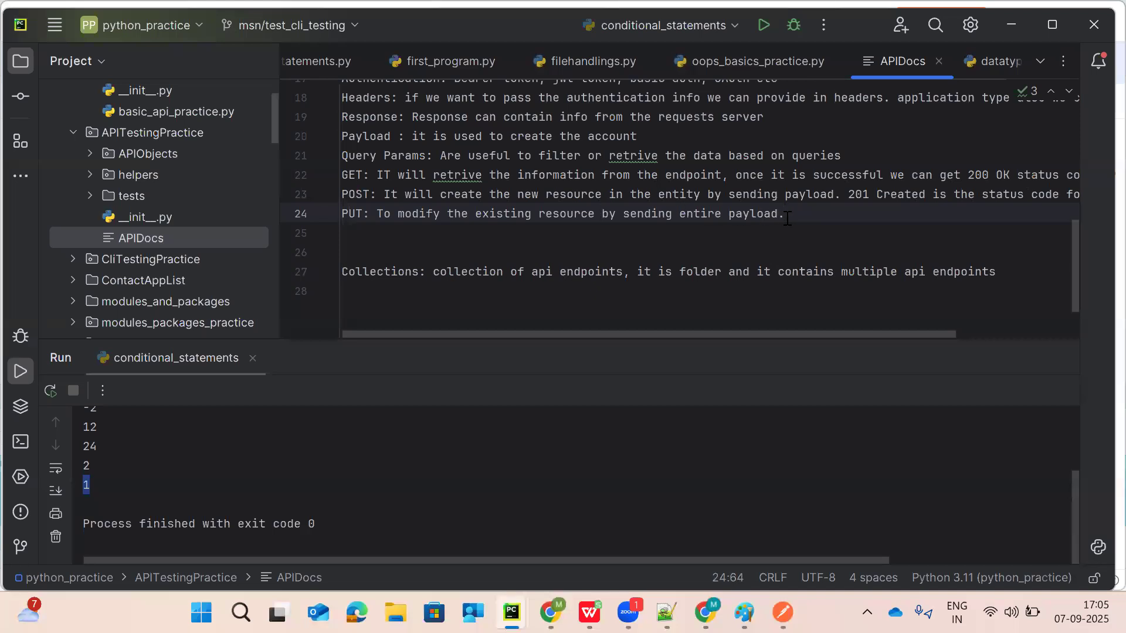
type("if res")
type("ce is nto")
key("BackSpace")
type("ot there it will create new dat")
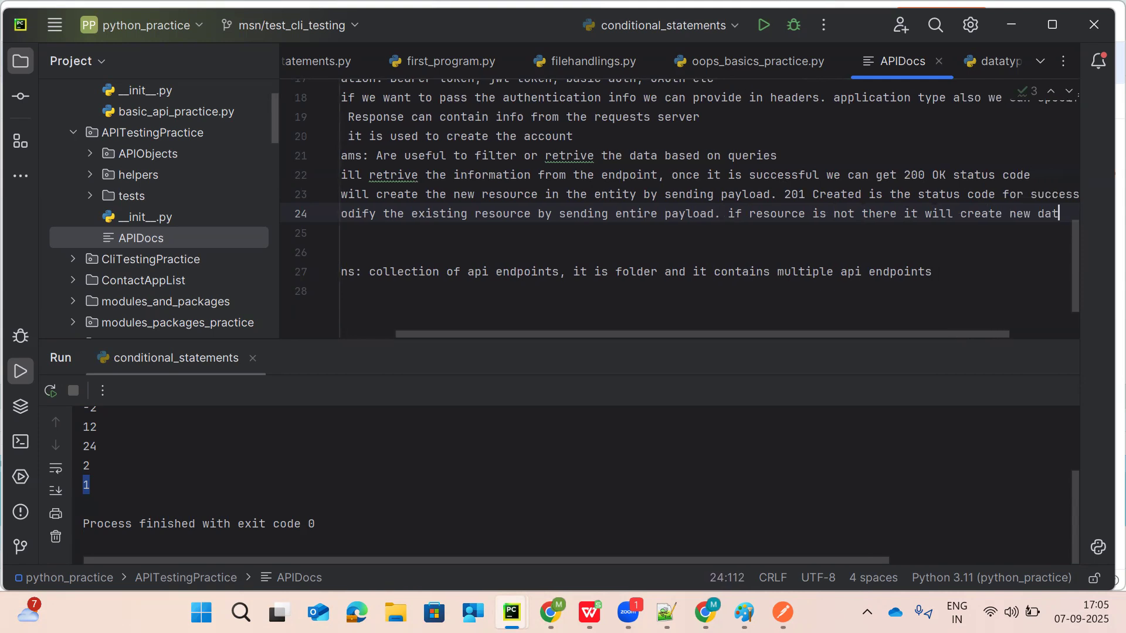
type("a")
key("BackSpace")
key("BackSpace")
key("BackSpace")
key("BackSpace")
type("reate new resource")
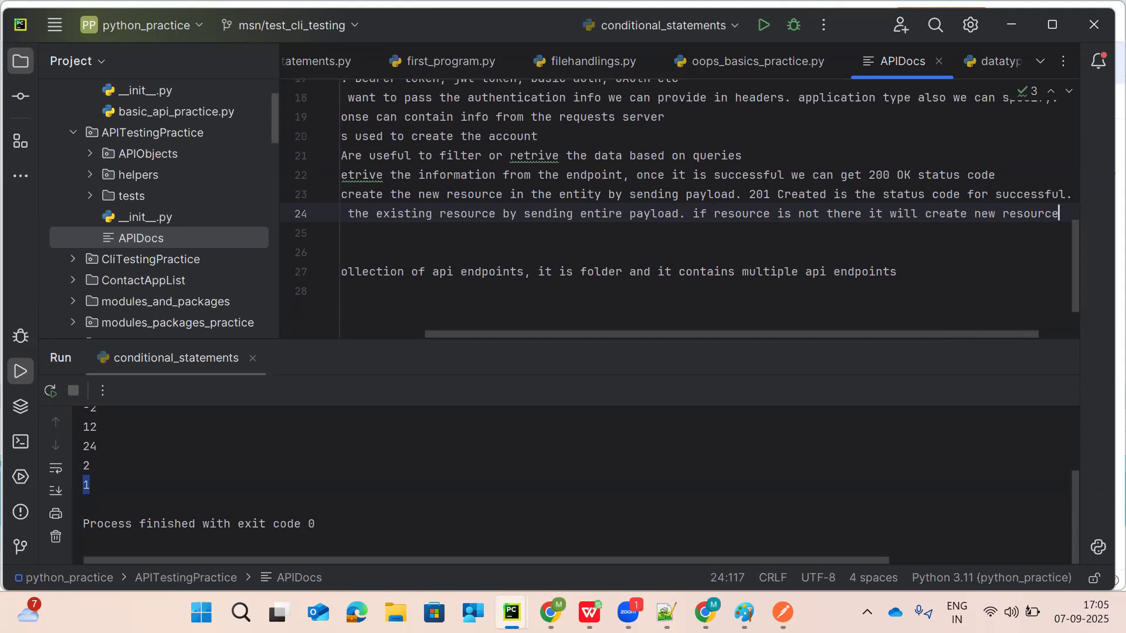
- Add the label "PATCH:" on the empty line directly below the PUT description
left_click(643, 239)
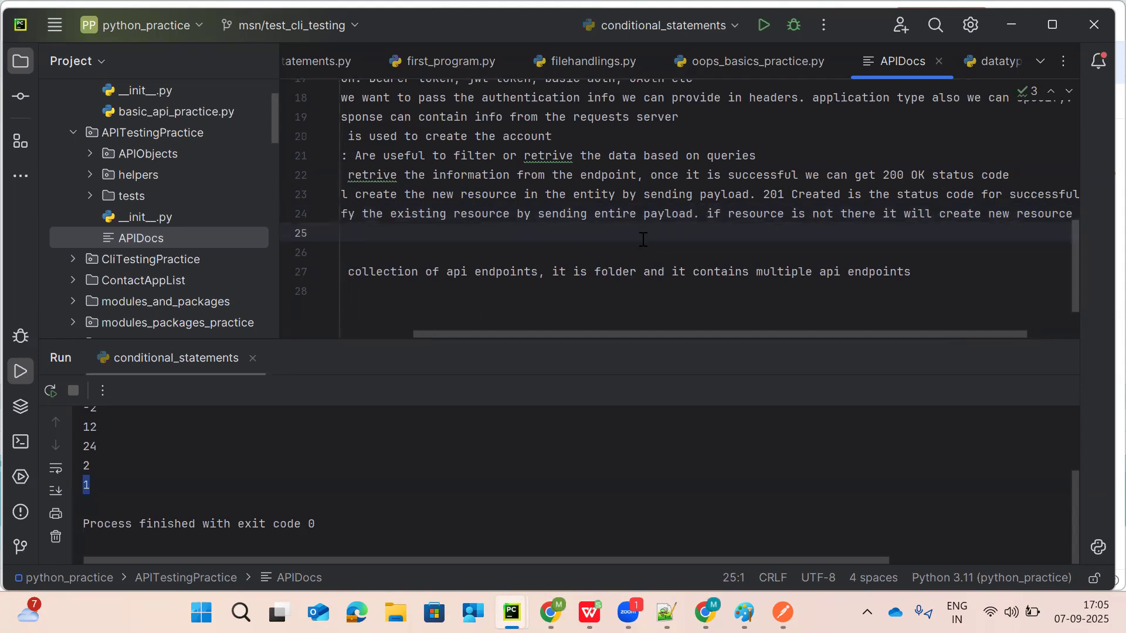
type("PSO")
key("BackSpace")
key("BackSpace")
type("OST:")
key("alt+Tab")
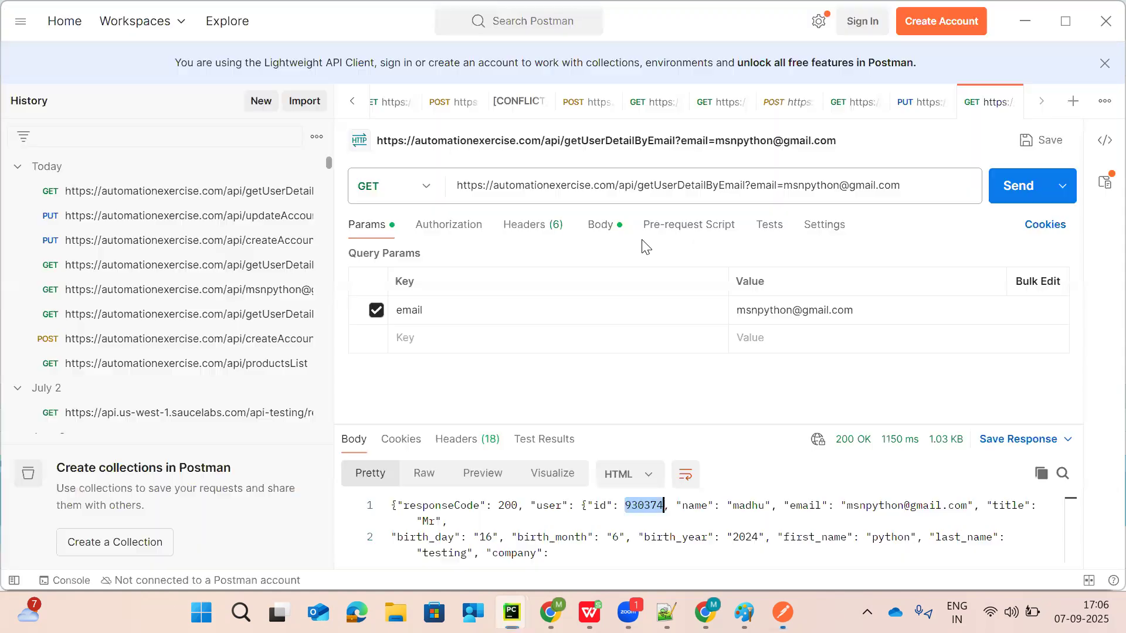
key("alt+Tab")
key("BackSpace")
key("BackSpace")
key("BackSpace")
key("BackSpace")
type("ATC")
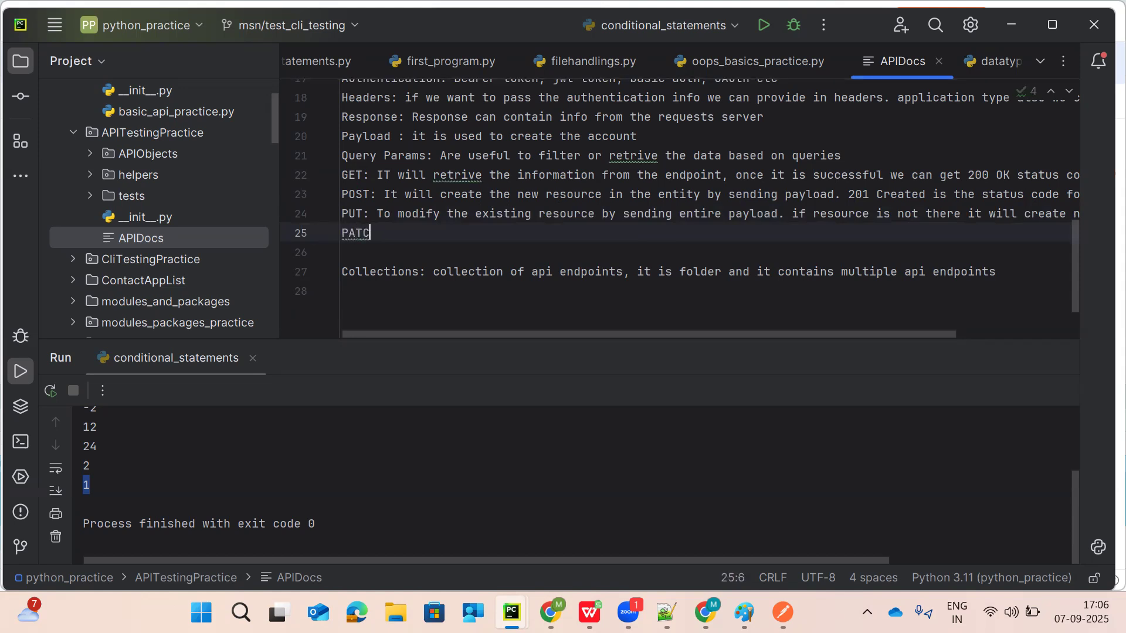
type("?:")
- Start the PATCH description with "is to modify the existing resource by sending"
type("s to modify th")
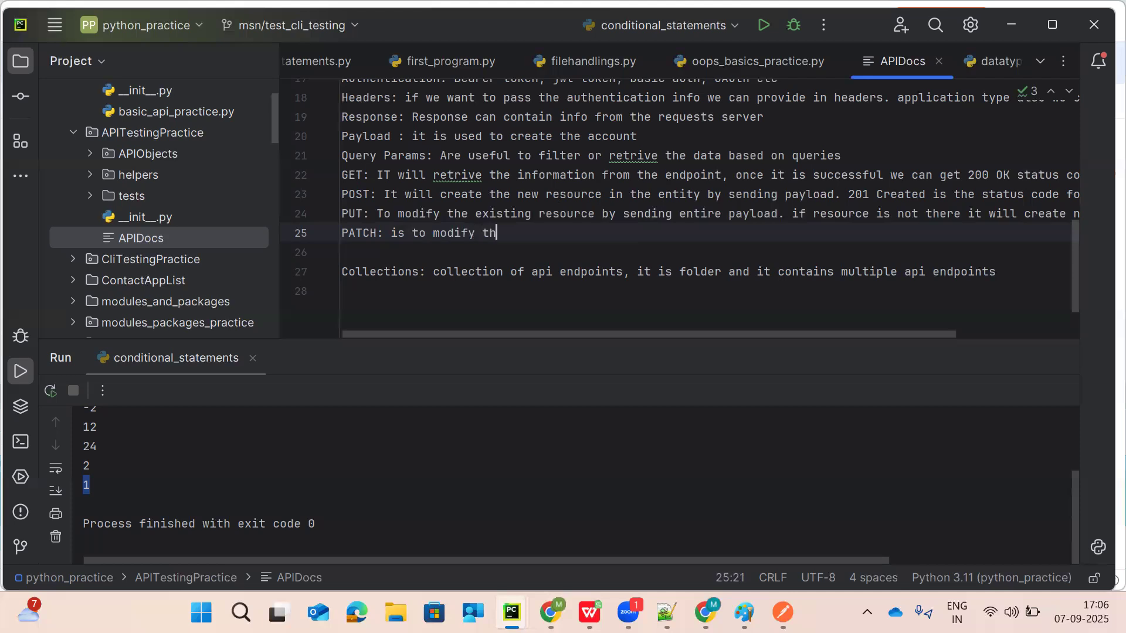
type("e existing resourve")
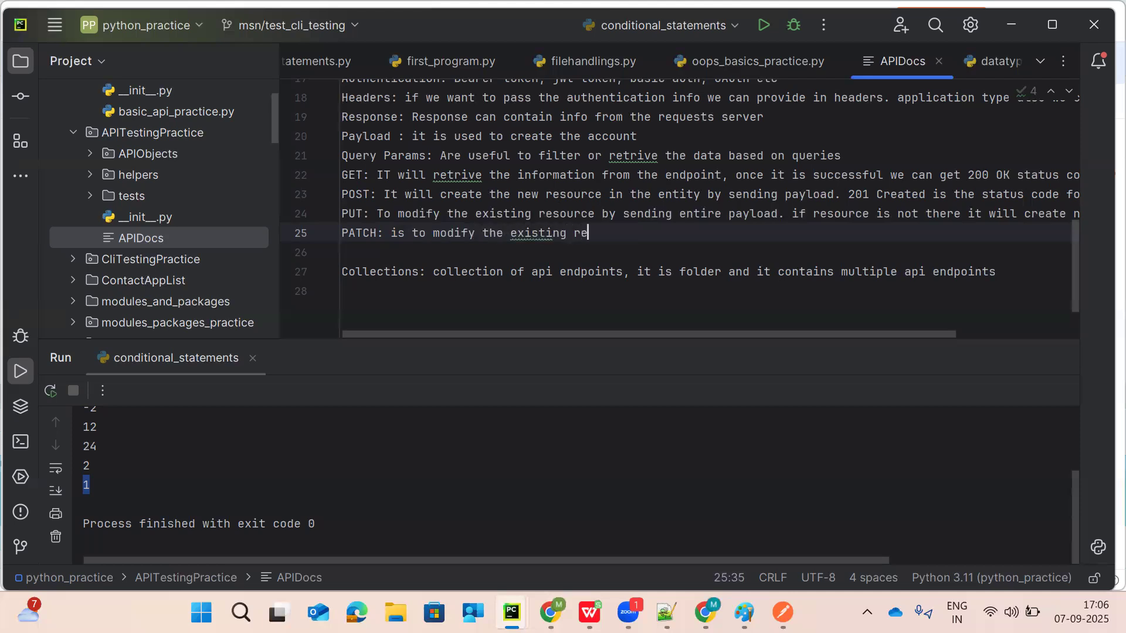
key("BackSpace")
key("BackSpace")
type("ce by send")
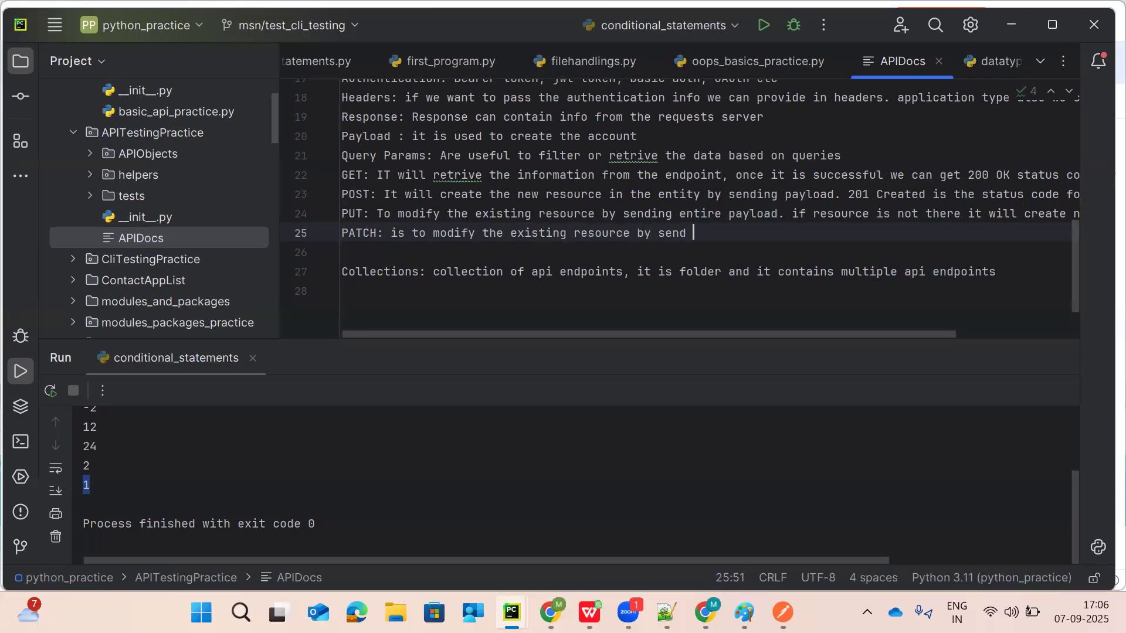
type("ing pati")
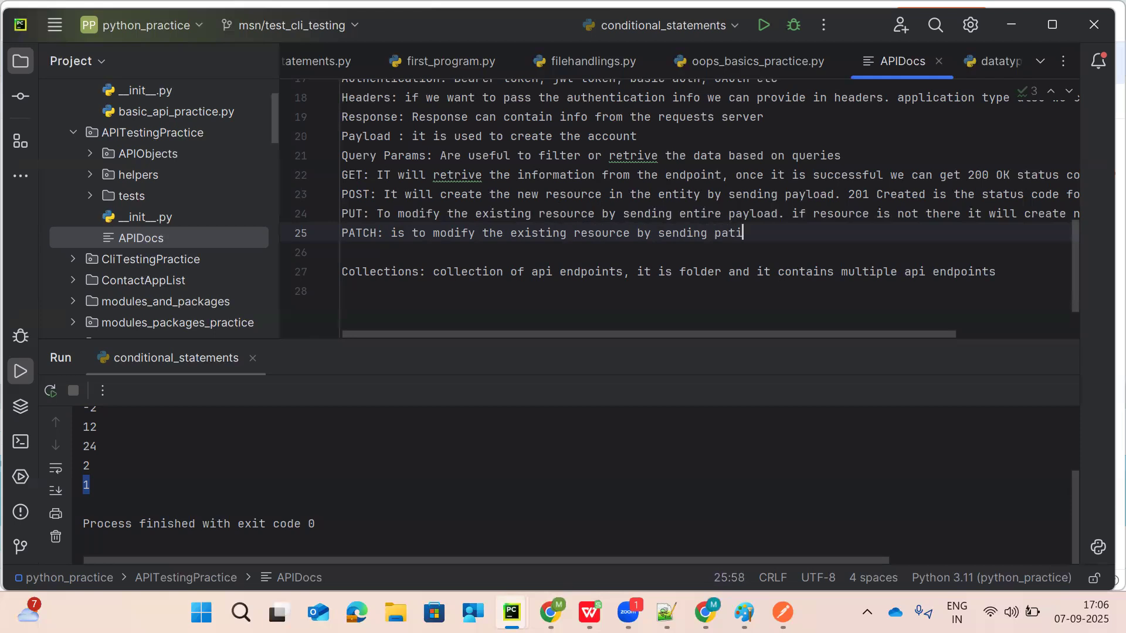
- Complete the PATCH description with "partial payload."
key("BackSpace")
key("BackSpace")
type("rtial data")
key("BackSpace")
key("BackSpace")
key("BackSpace")
key("BackSpace")
type("payload.")
- Switch to Postman and check the address2 field in the getUserDetailByEmail response, as well as the request body
key("alt+Tab")
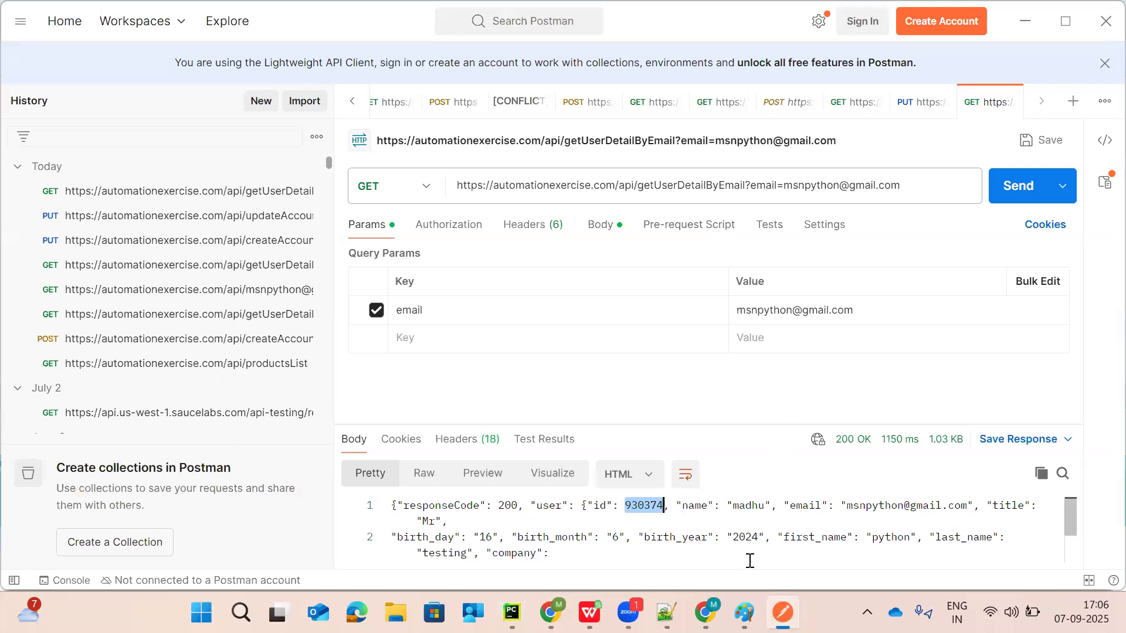
scroll(749, 560, "down", 2)
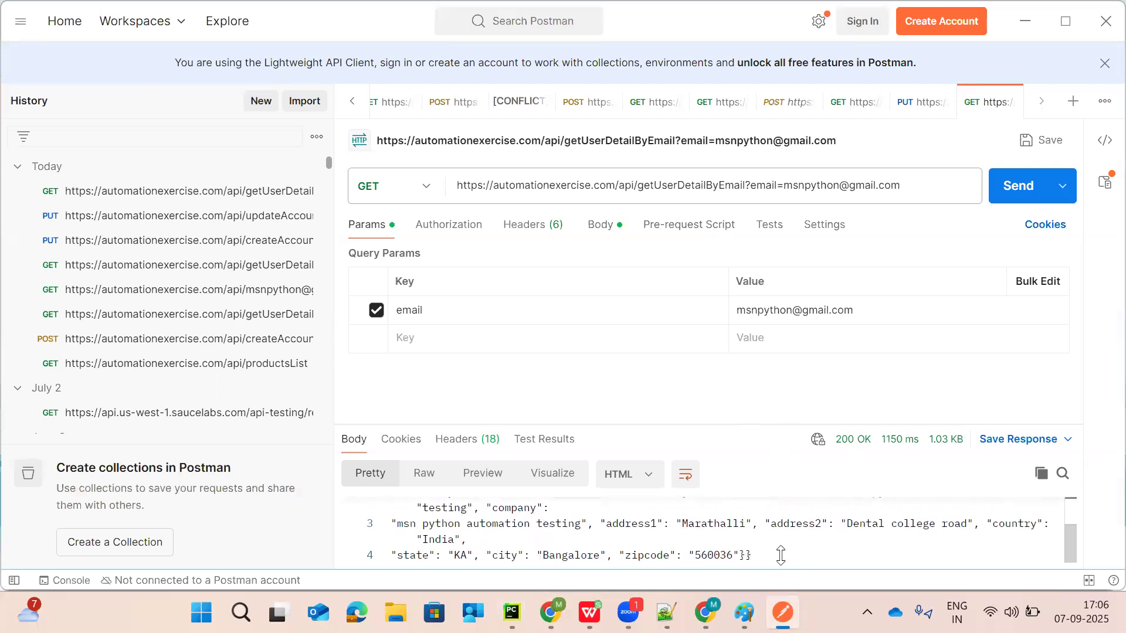
left_click(795, 525)
double_click(796, 524)
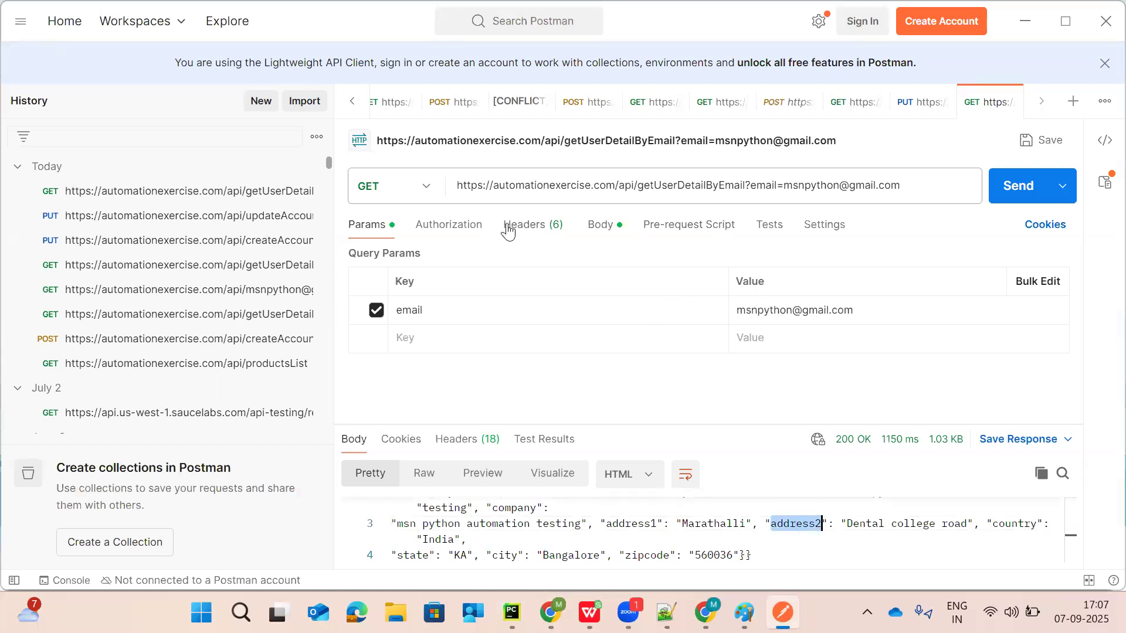
left_click(599, 225)
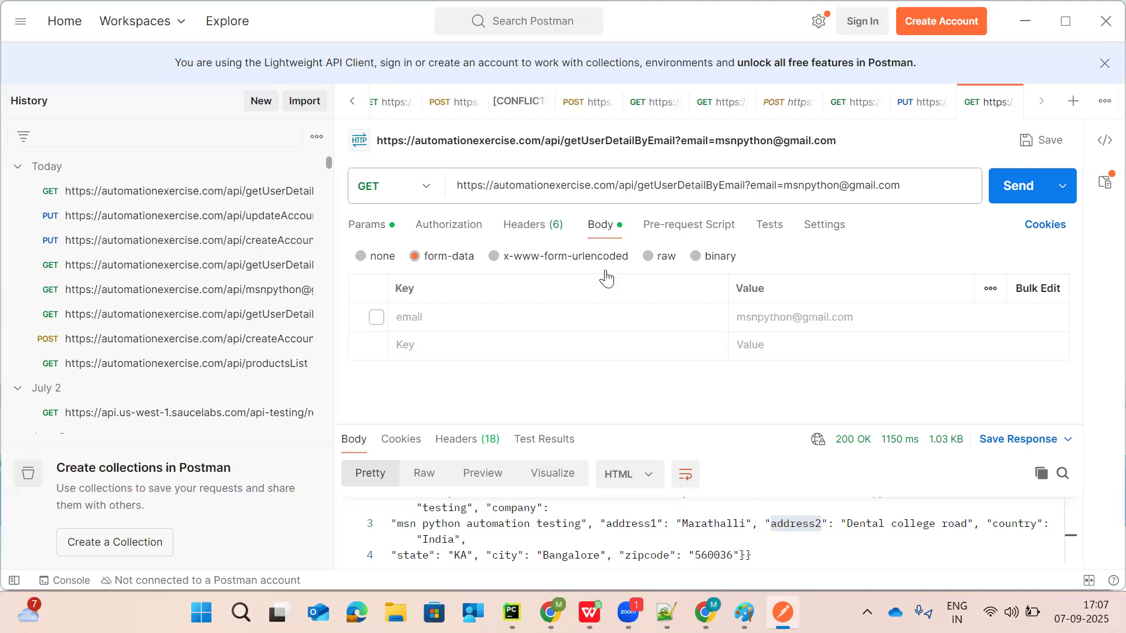
- Open the updateAccount PUT request and review its form-data fields, from email and password to address2 and mobile_number
left_click(855, 104)
left_click(922, 111)
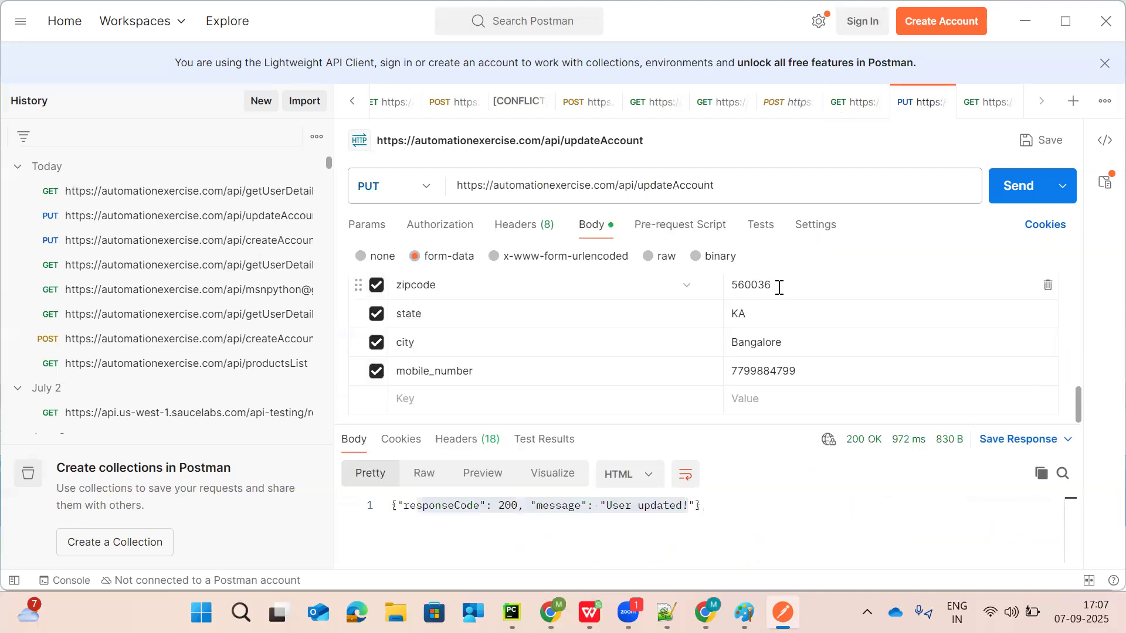
scroll(779, 287, "up", 5)
scroll(779, 288, "down", 4)
scroll(744, 373, "up", 2)
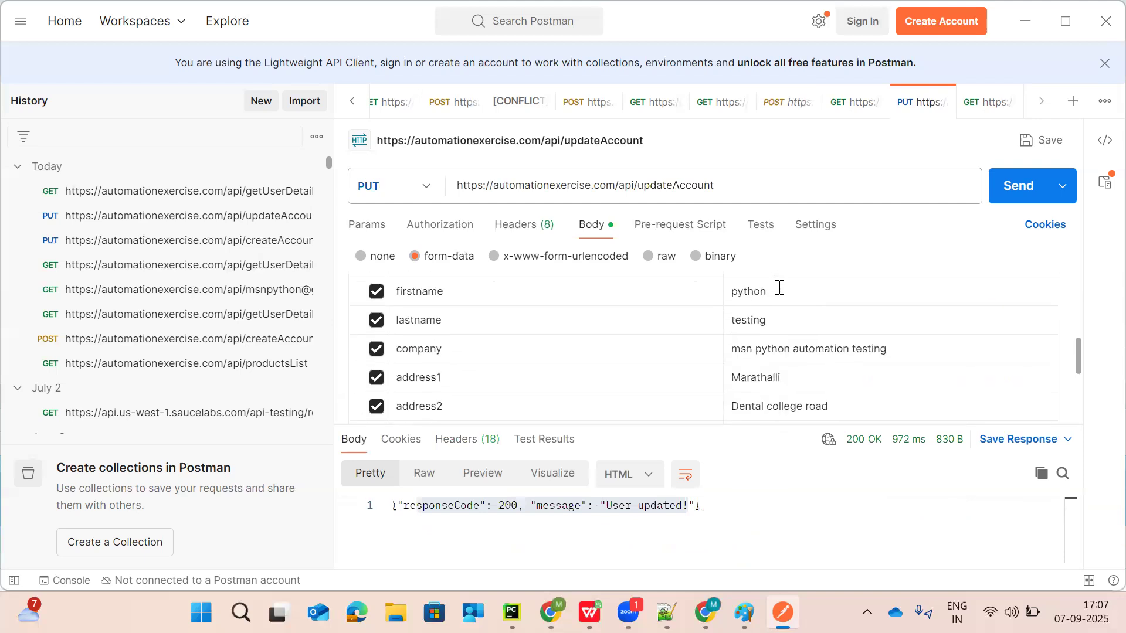
scroll(743, 373, "up", 3)
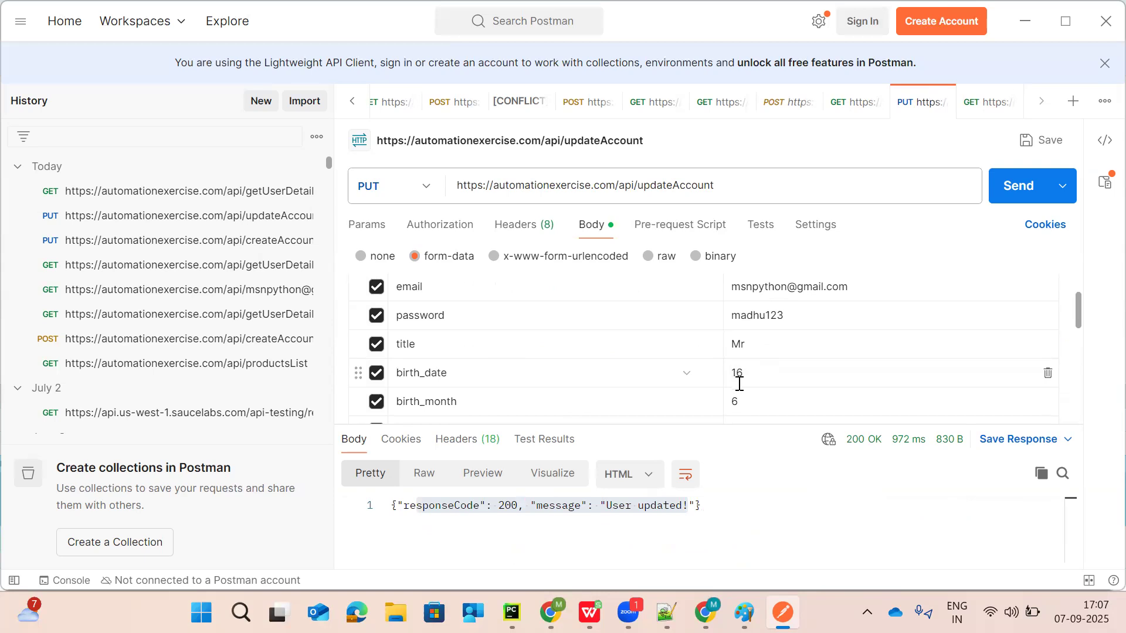
scroll(739, 383, "down", 6)
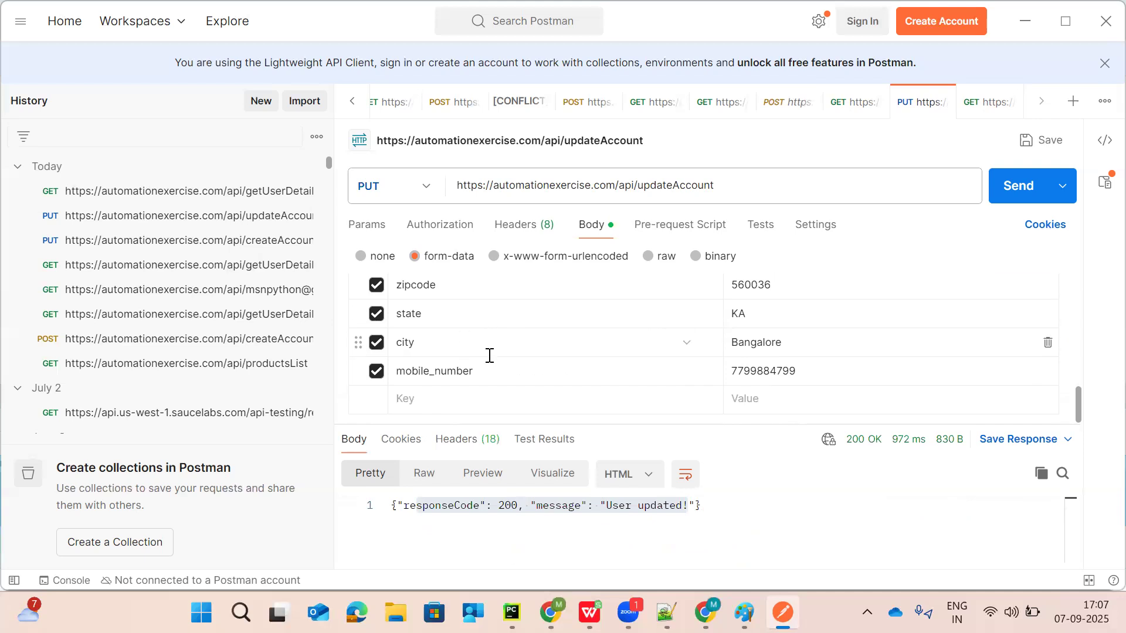
scroll(580, 345, "up", 5)
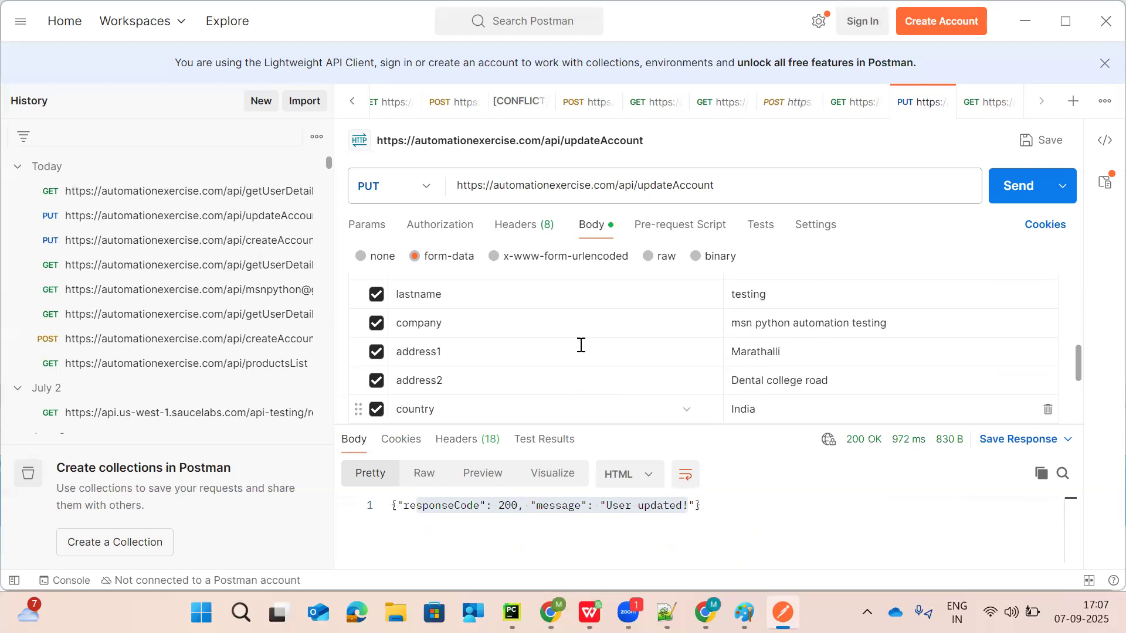
scroll(581, 345, "up", 2)
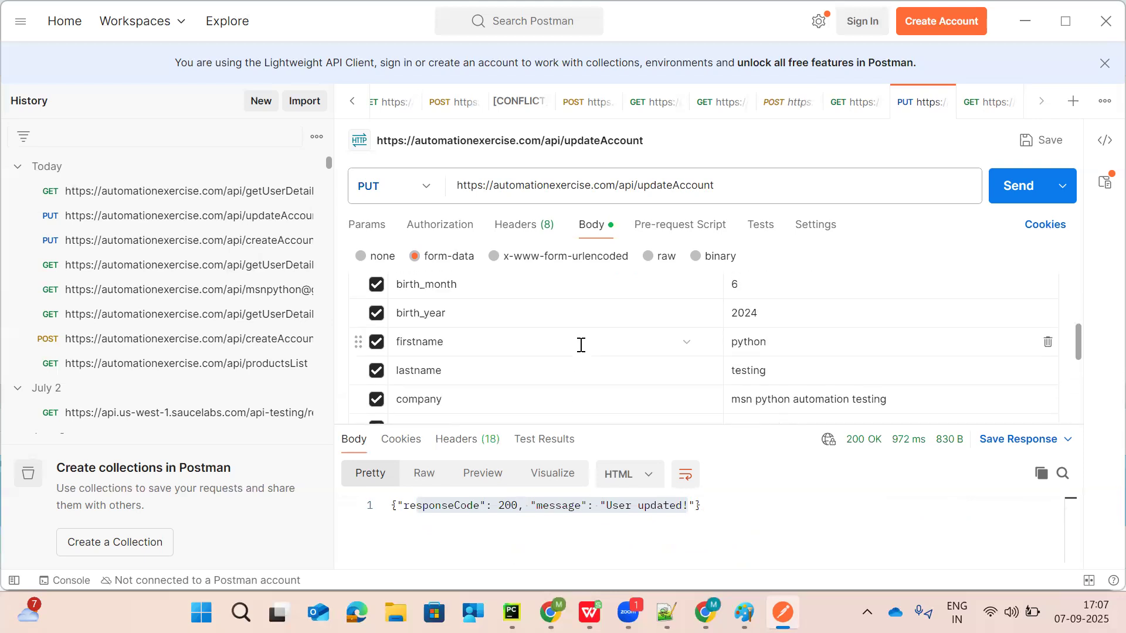
scroll(581, 345, "up", 1)
scroll(580, 345, "down", 5)
scroll(580, 345, "down", 1)
scroll(581, 344, "up", 3)
scroll(581, 345, "down", 4)
scroll(581, 345, "up", 2)
scroll(580, 345, "up", 3)
scroll(580, 345, "up", 1)
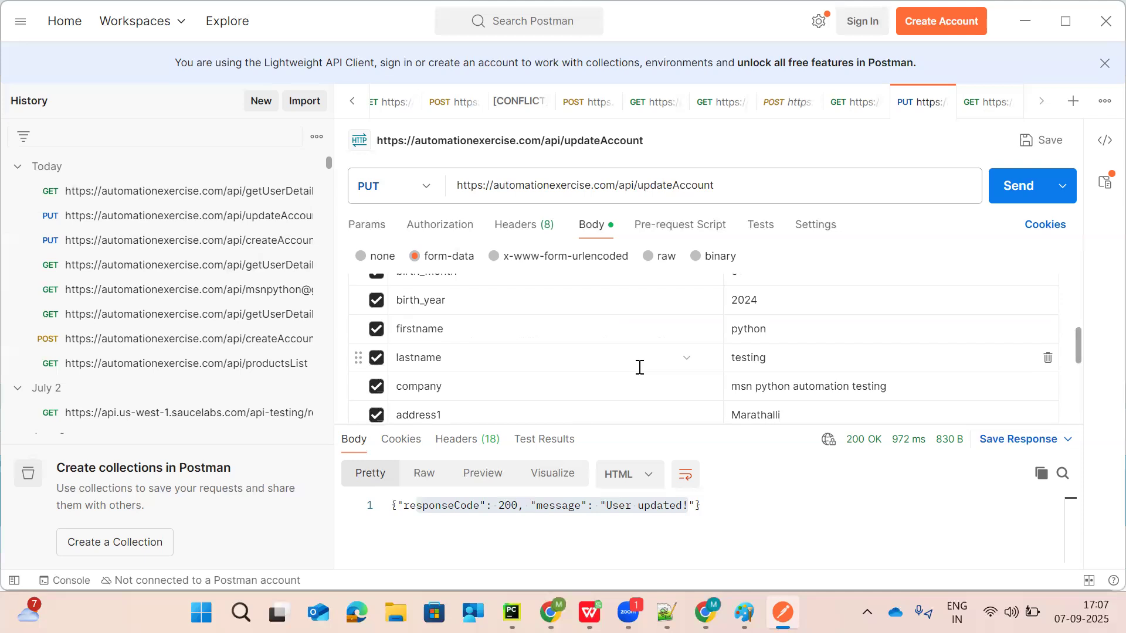
left_click(639, 367)
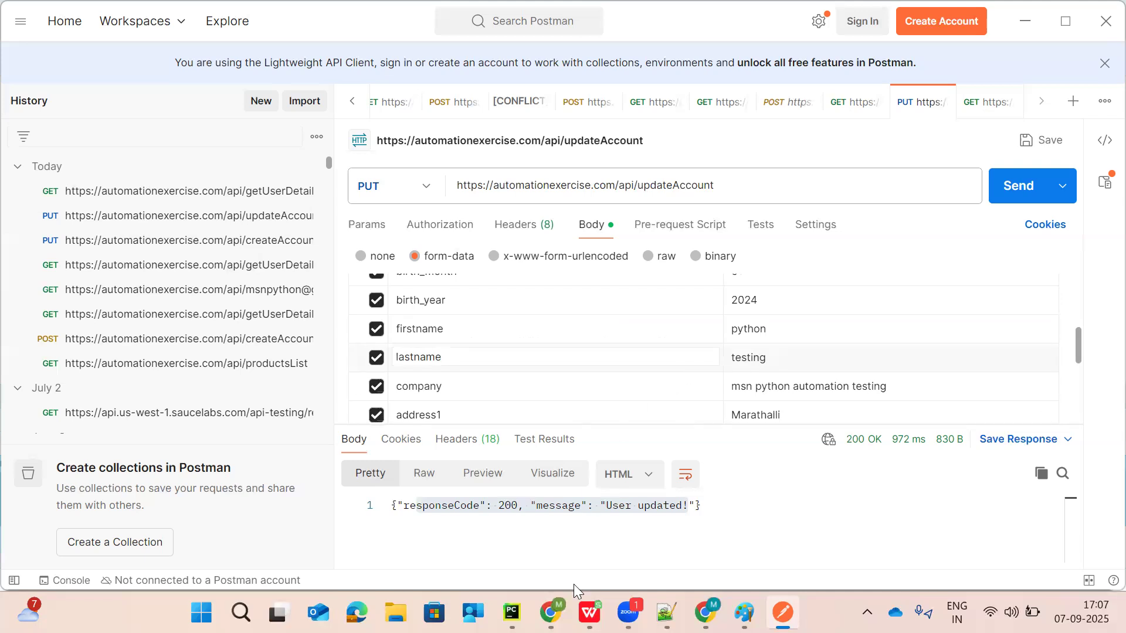
- Switch to the automationexercise API list in Chrome and look through the request methods from API 14 up to API 1
mouse_move(550, 613)
left_click(505, 536)
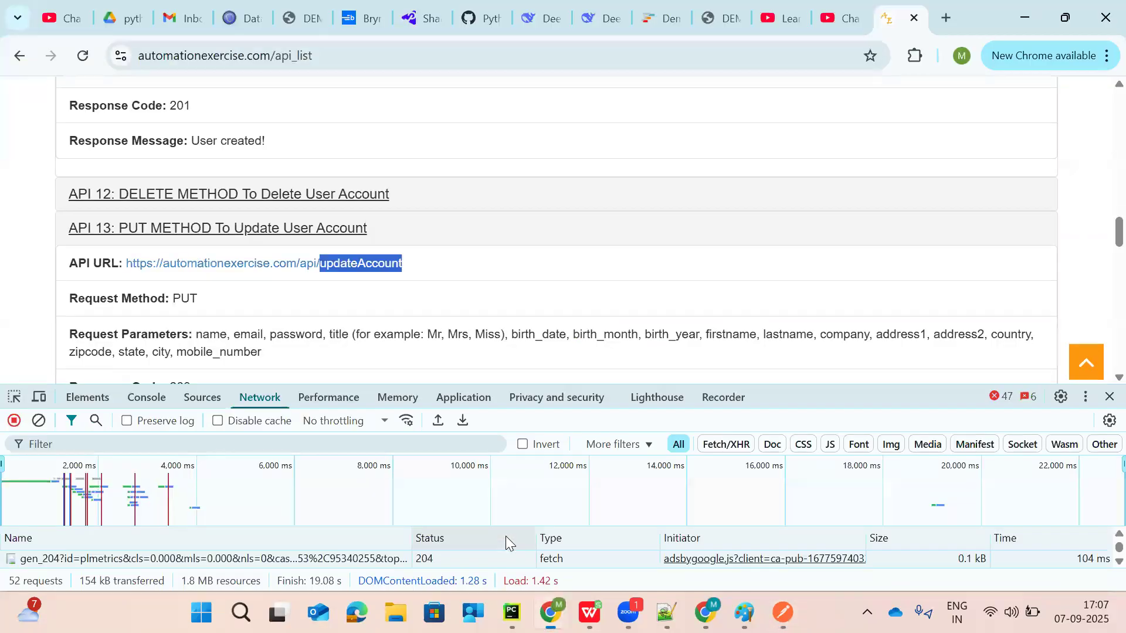
scroll(474, 311, "down", 3)
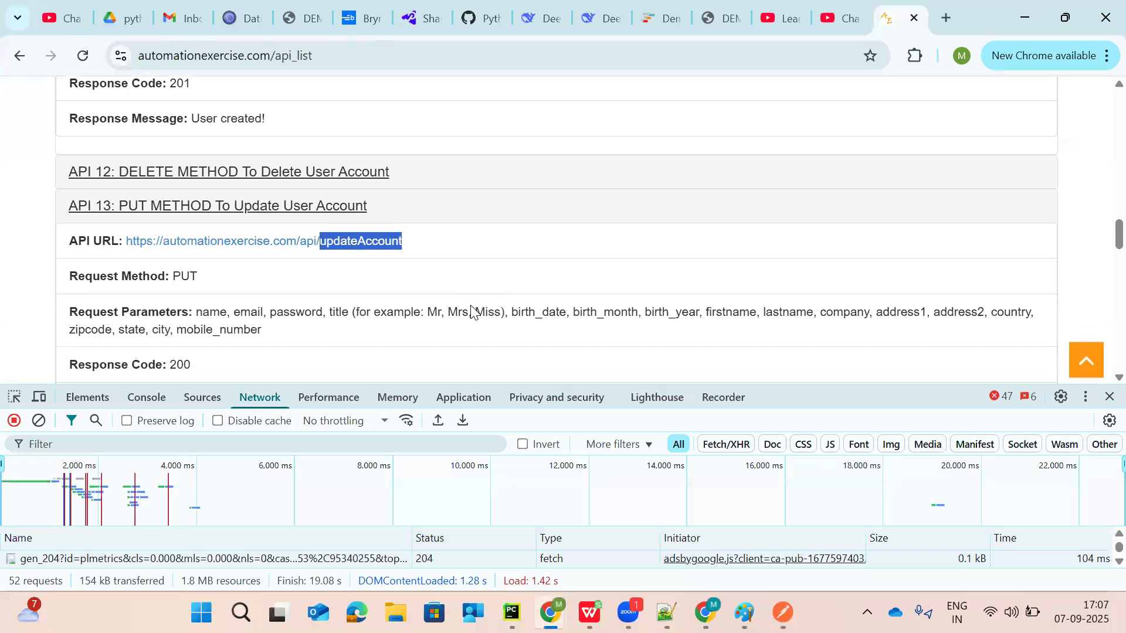
scroll(474, 311, "down", 3)
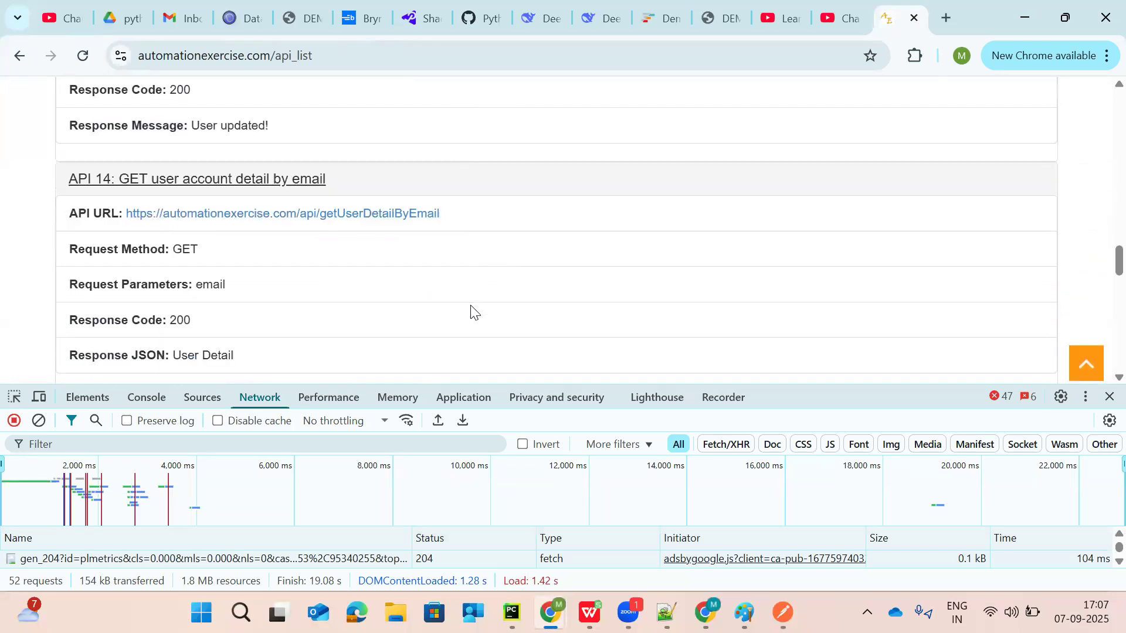
scroll(474, 310, "up", 9)
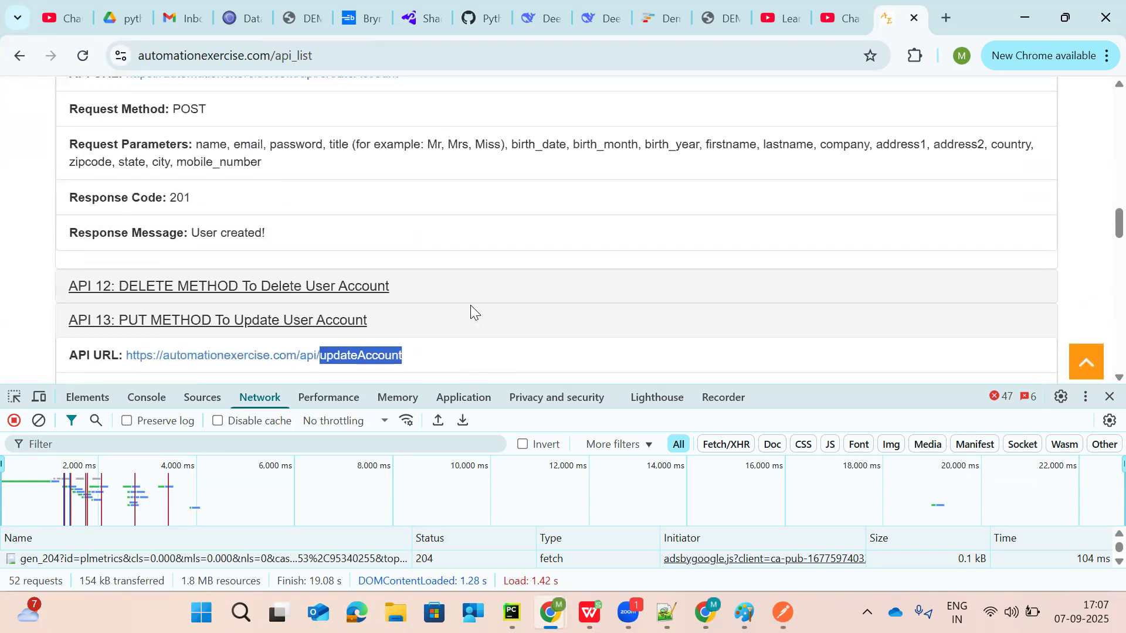
scroll(473, 310, "up", 5)
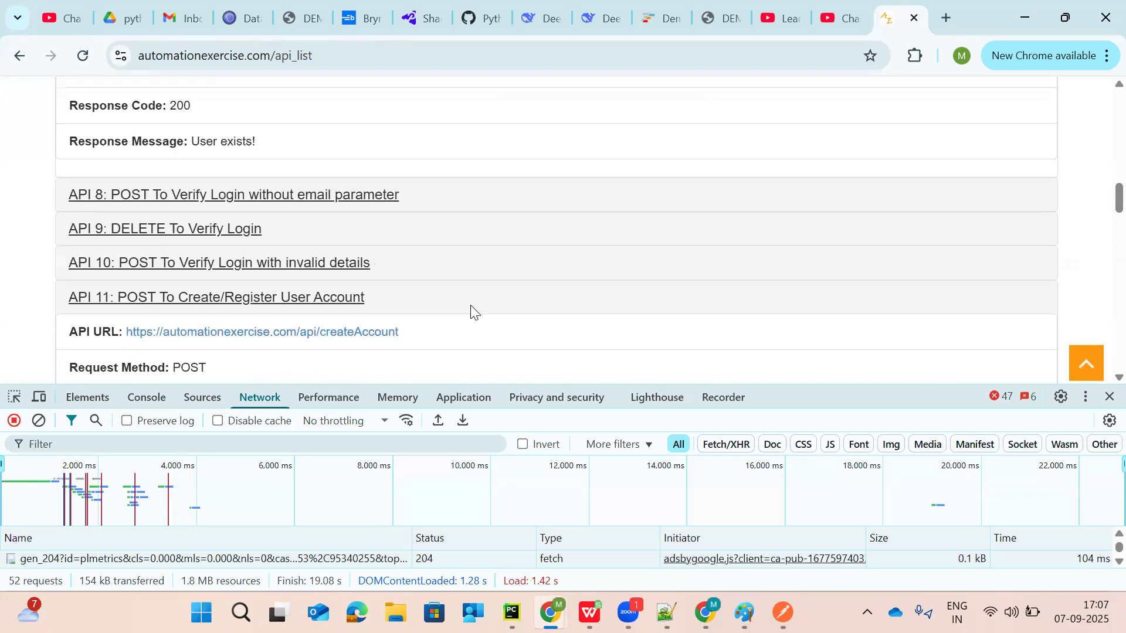
scroll(470, 305, "up", 5)
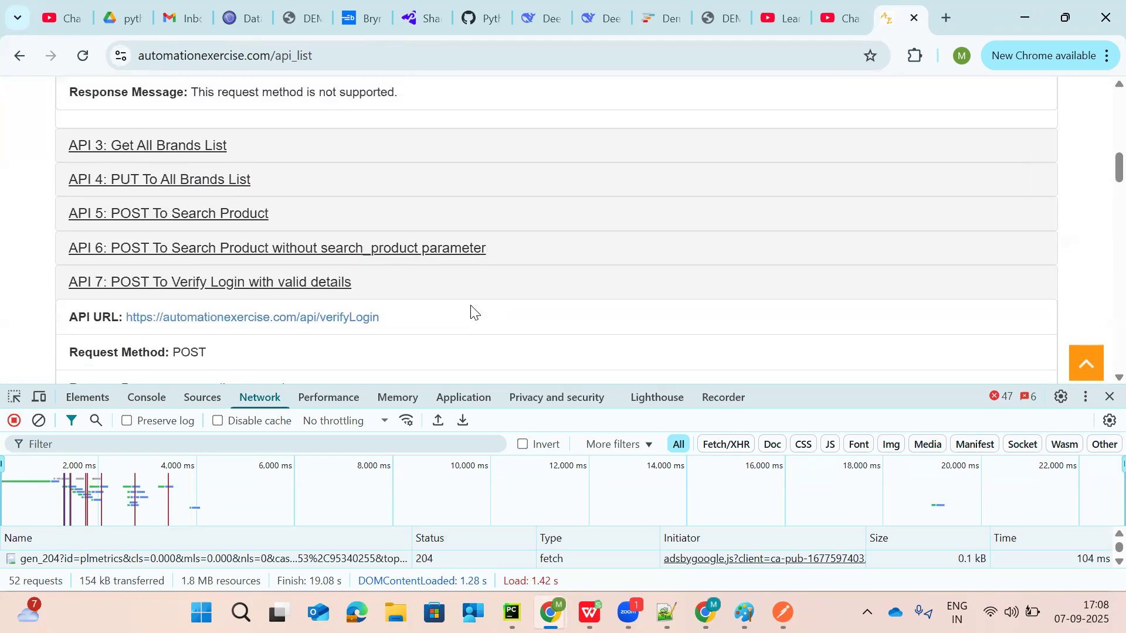
scroll(471, 305, "up", 8)
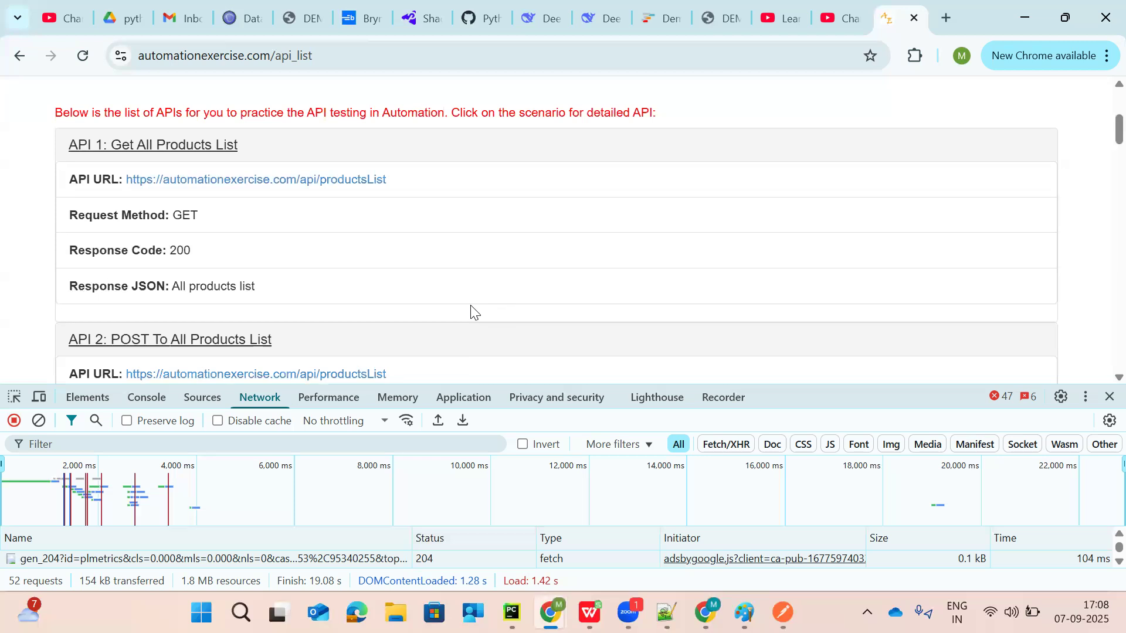
- Search the automationexercise API list page for "patch"
scroll(471, 305, "down", 5)
scroll(470, 306, "down", 7)
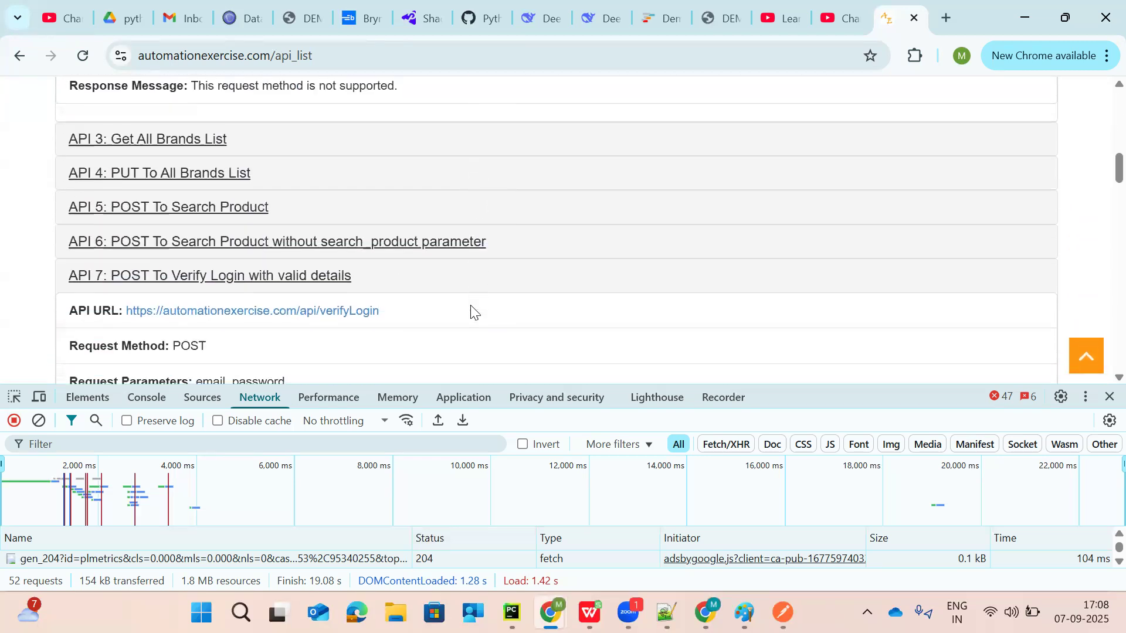
key("ctrl+f")
type("patch")
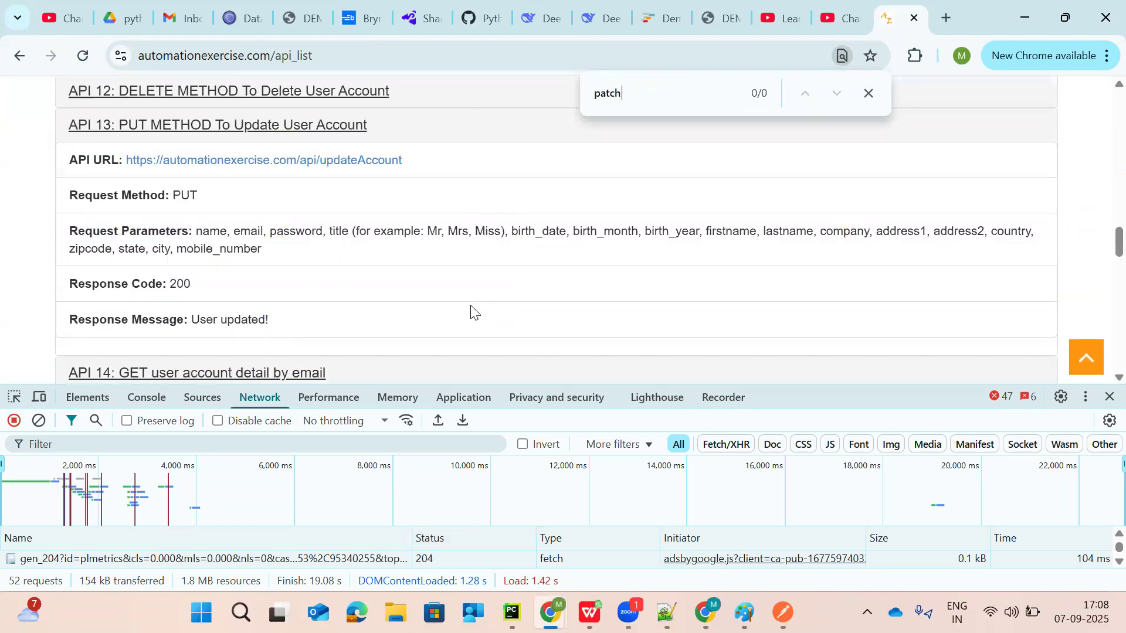
- Switch to Postman and change the updateAccount request's method to PATCH
key("alt+Tab")
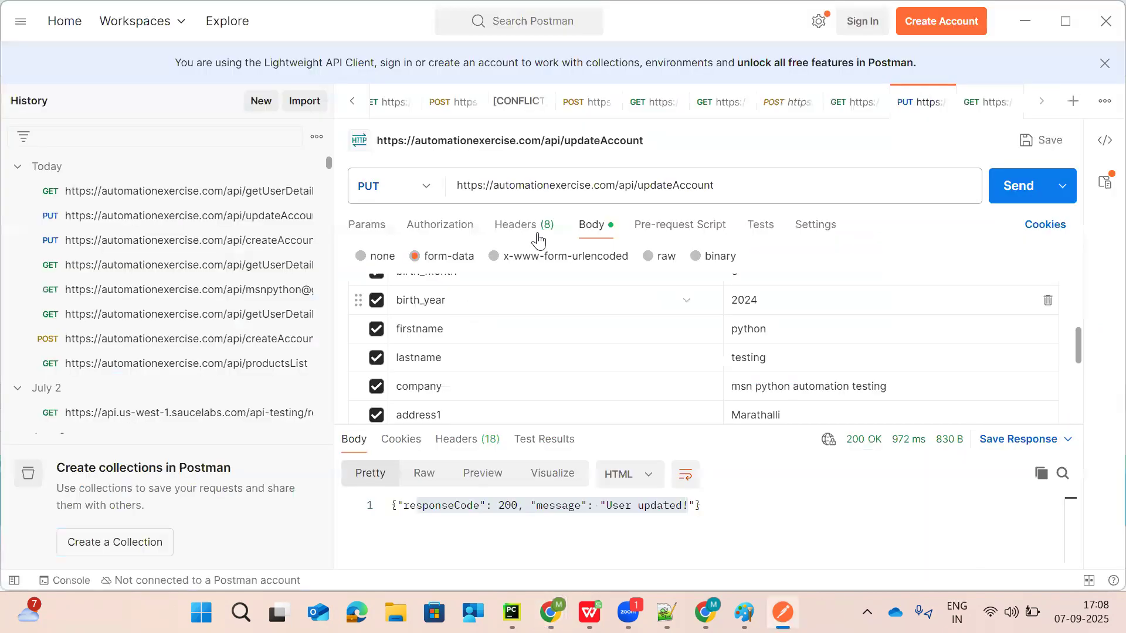
left_click(426, 186)
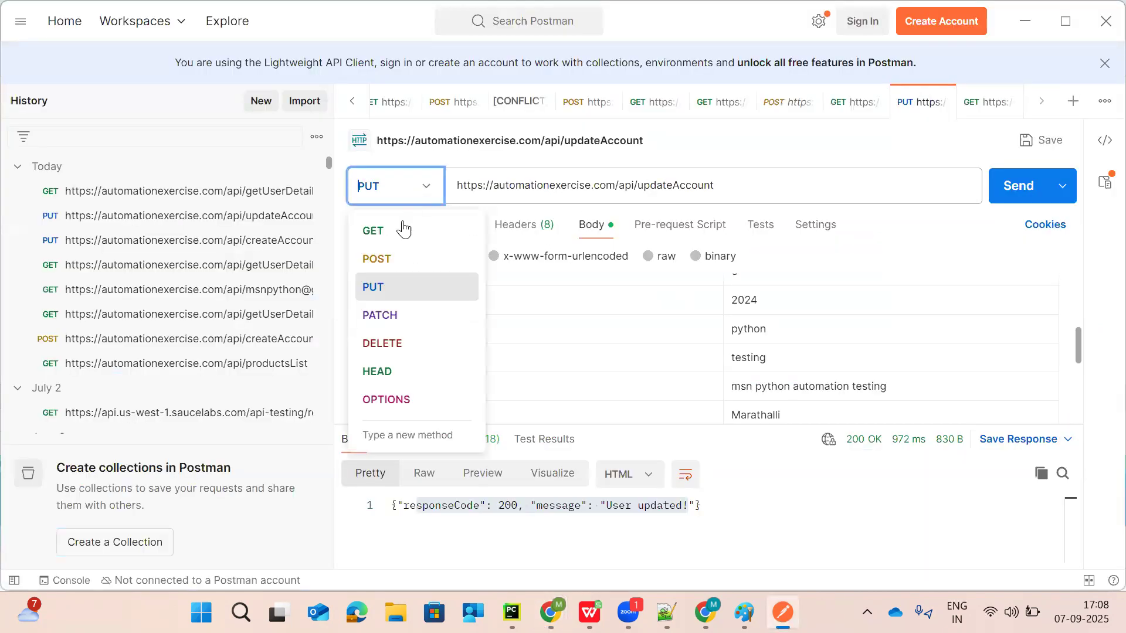
left_click(391, 322)
- Exclude the name, email, title and password fields from the PATCH request's form data
scroll(432, 299, "up", 5)
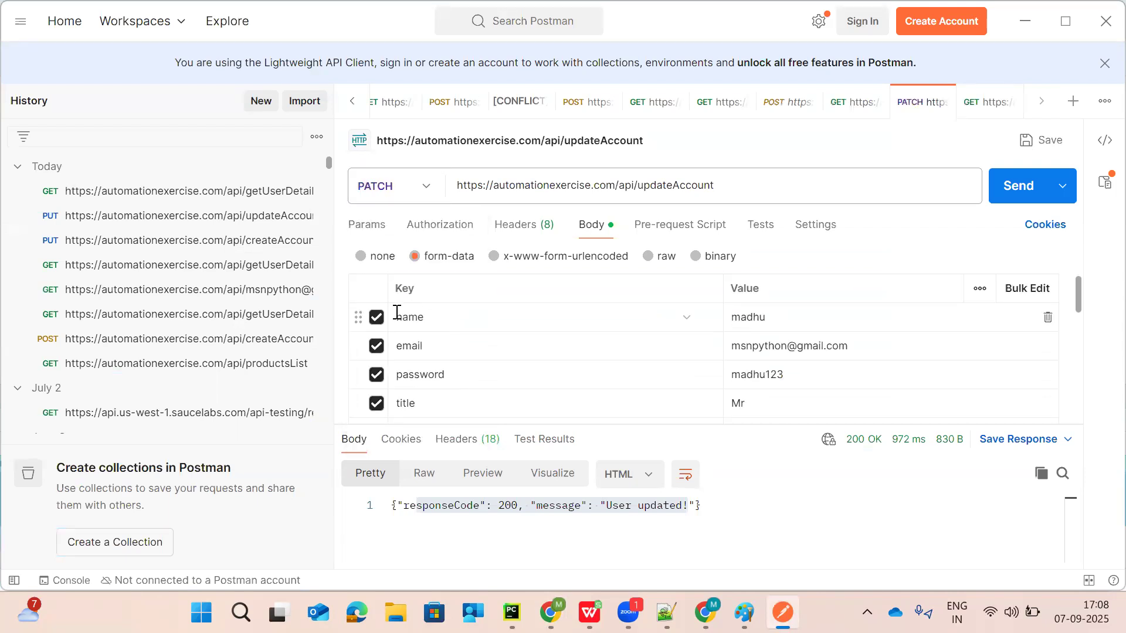
left_click(376, 320)
left_click(376, 347)
left_click(376, 405)
left_click(379, 381)
- Exclude the mobile_number, city and state fields from the PATCH request's form data
scroll(379, 381, "down", 7)
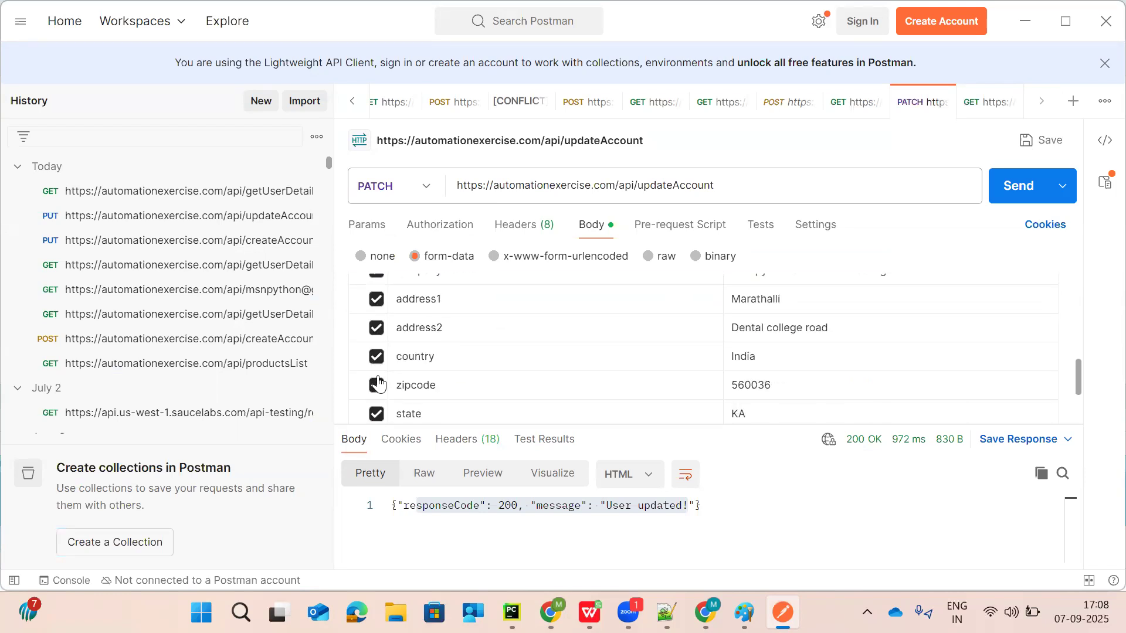
left_click(377, 373)
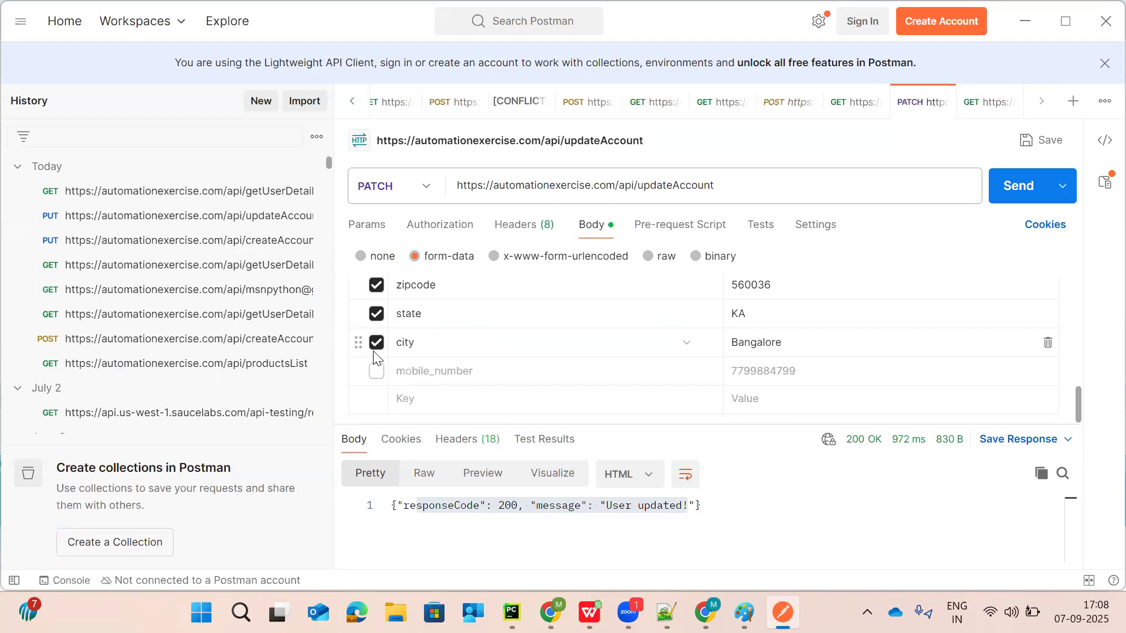
left_click(377, 344)
left_click(378, 344)
left_click(378, 345)
left_click(377, 315)
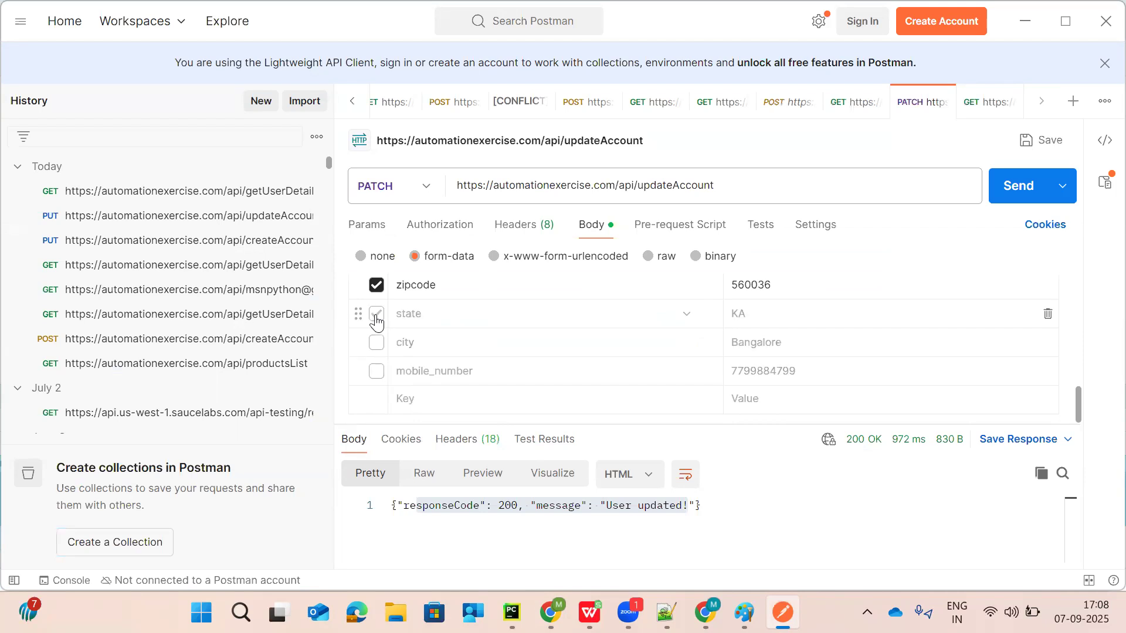
- Exclude address1, address2, country and zipcode from the form data, keeping lastname included
scroll(376, 324, "up", 2)
left_click(377, 285)
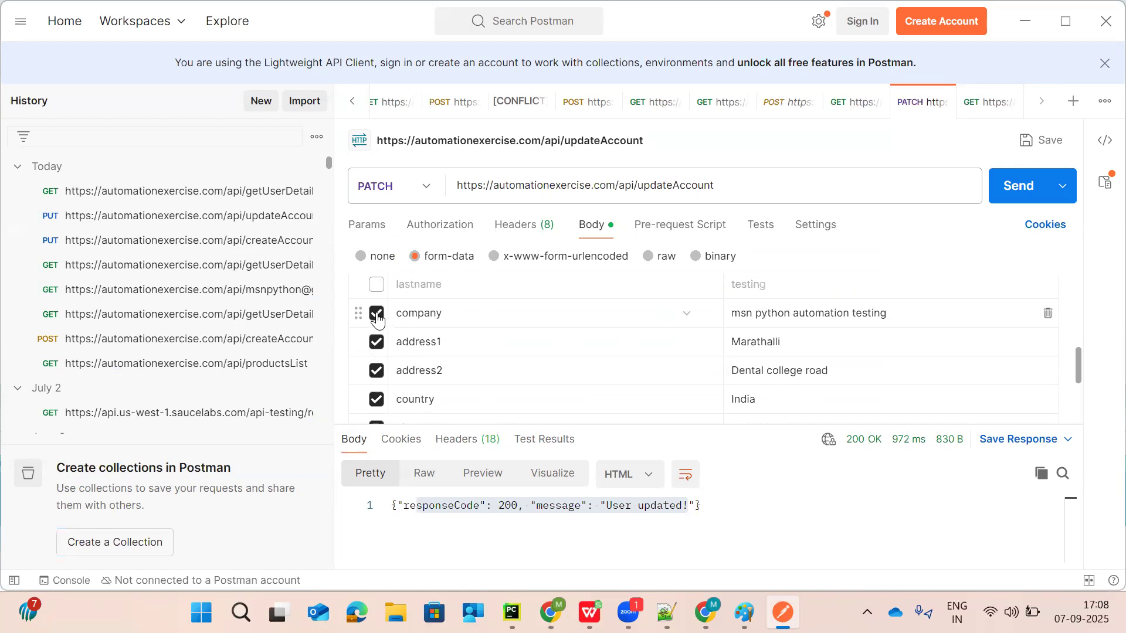
left_click(376, 285)
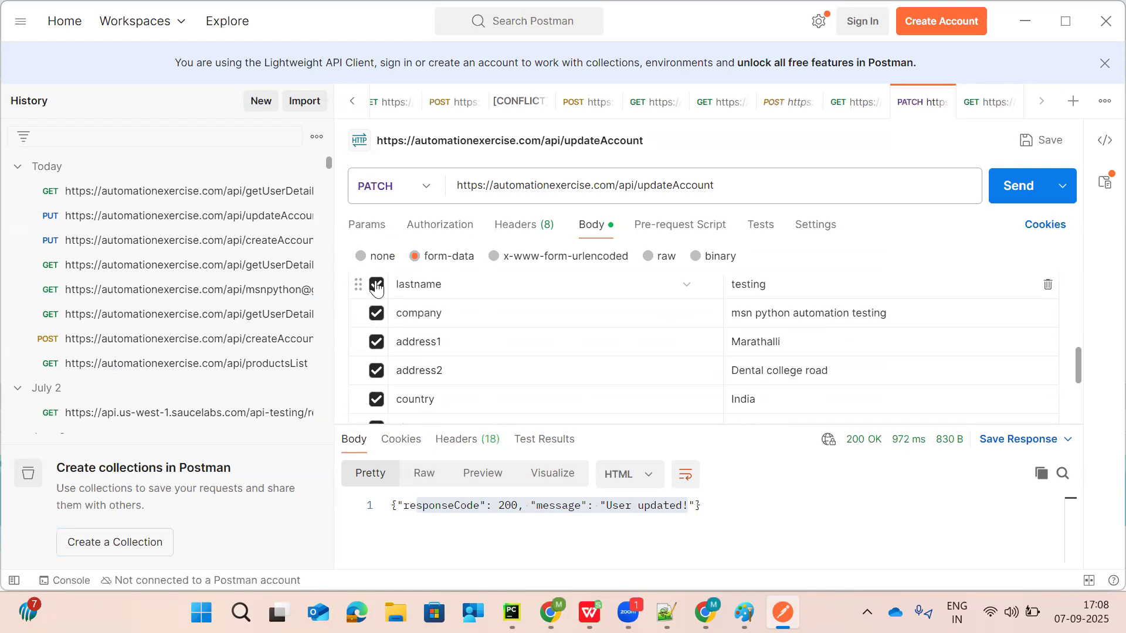
left_click(377, 343)
left_click(377, 370)
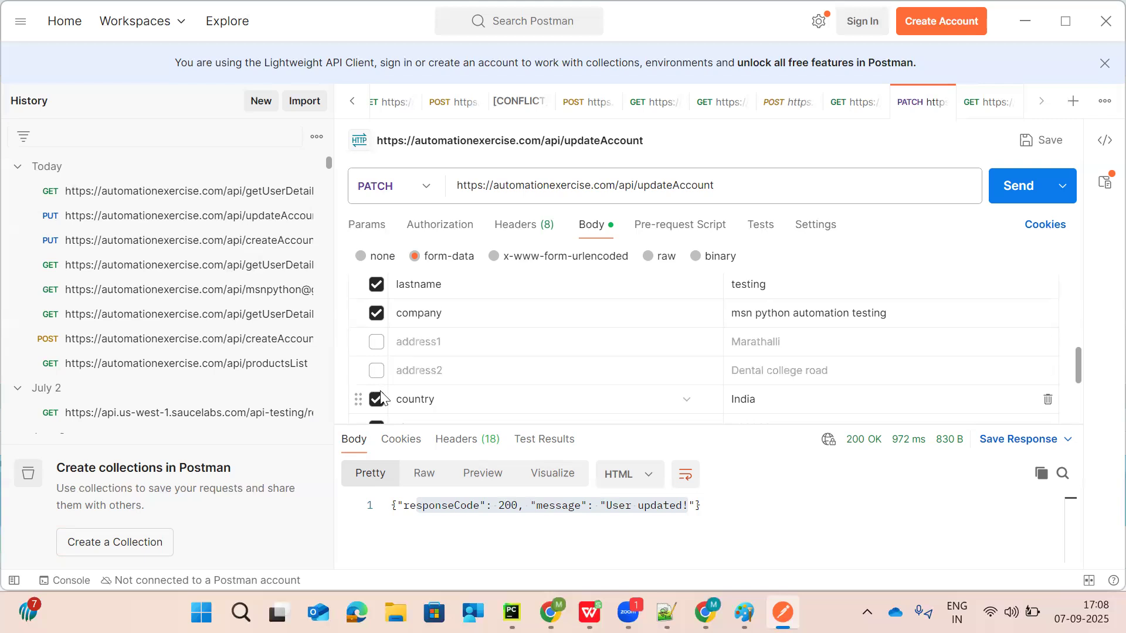
scroll(381, 399, "down", 2)
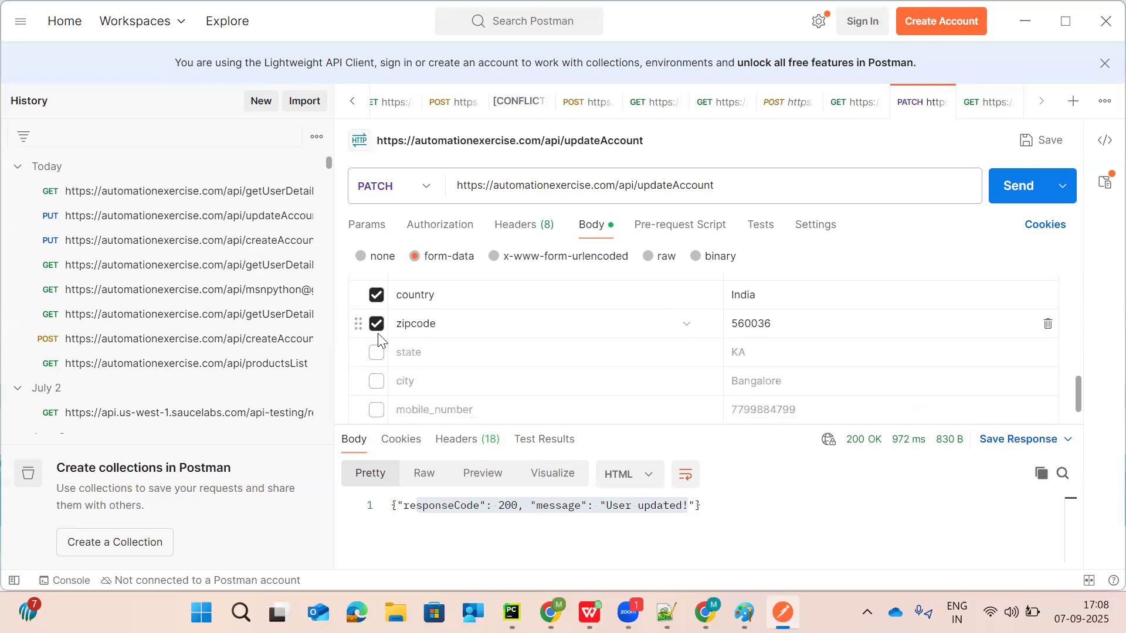
left_click(377, 295)
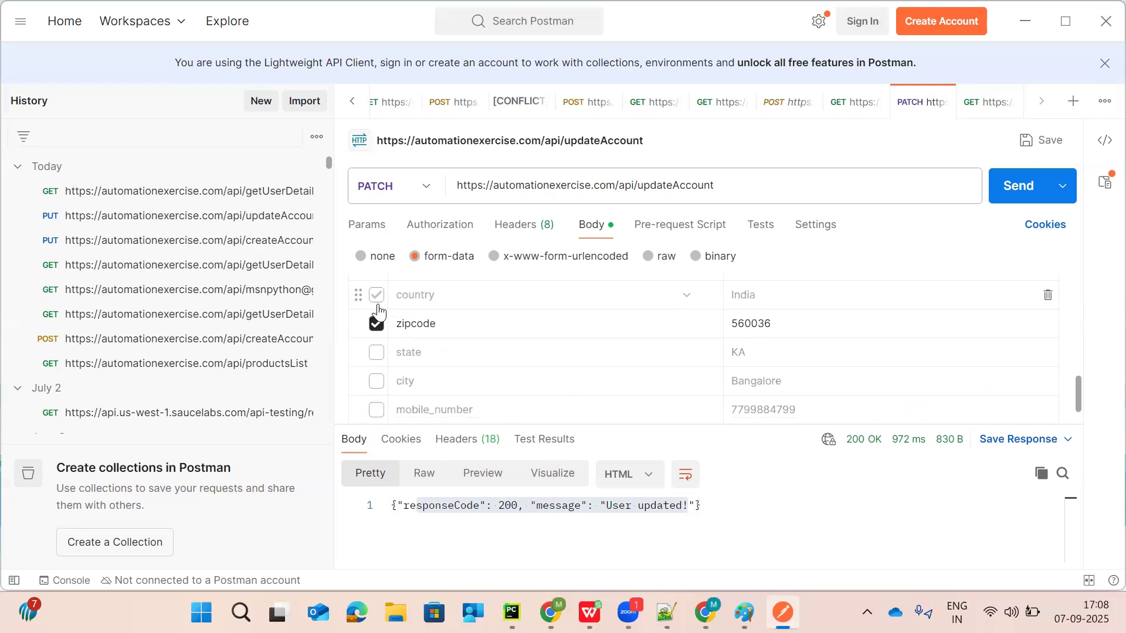
left_click(376, 324)
- Exclude birth_date, birth_month, birth_year, firstname and company so the form data sends only lastname
scroll(378, 323, "up", 5)
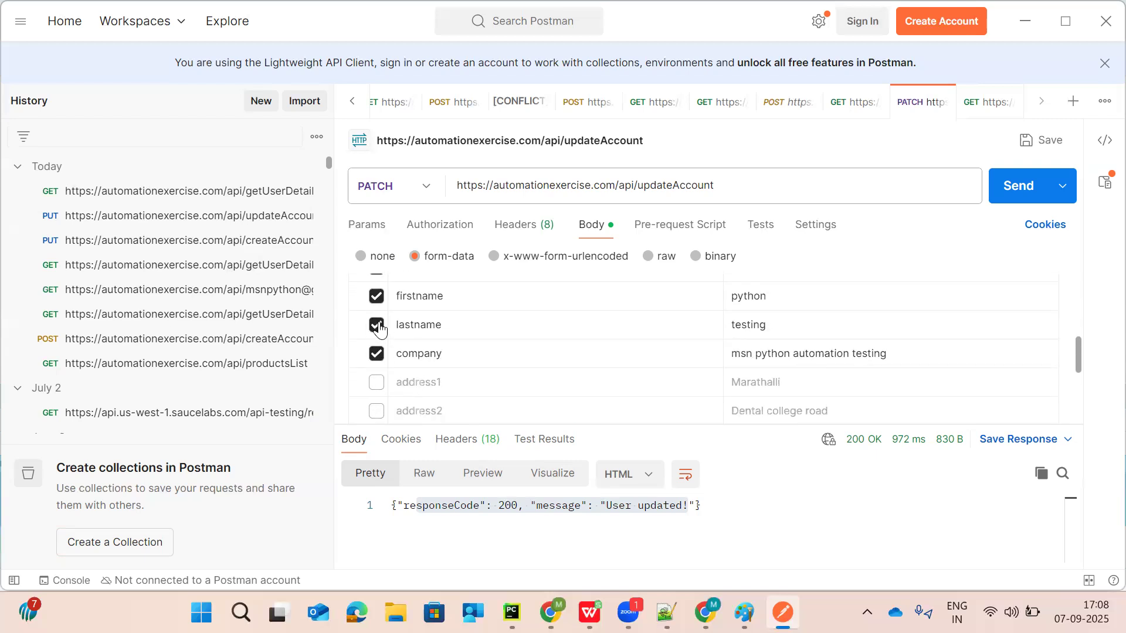
scroll(469, 343, "up", 3)
left_click(377, 304)
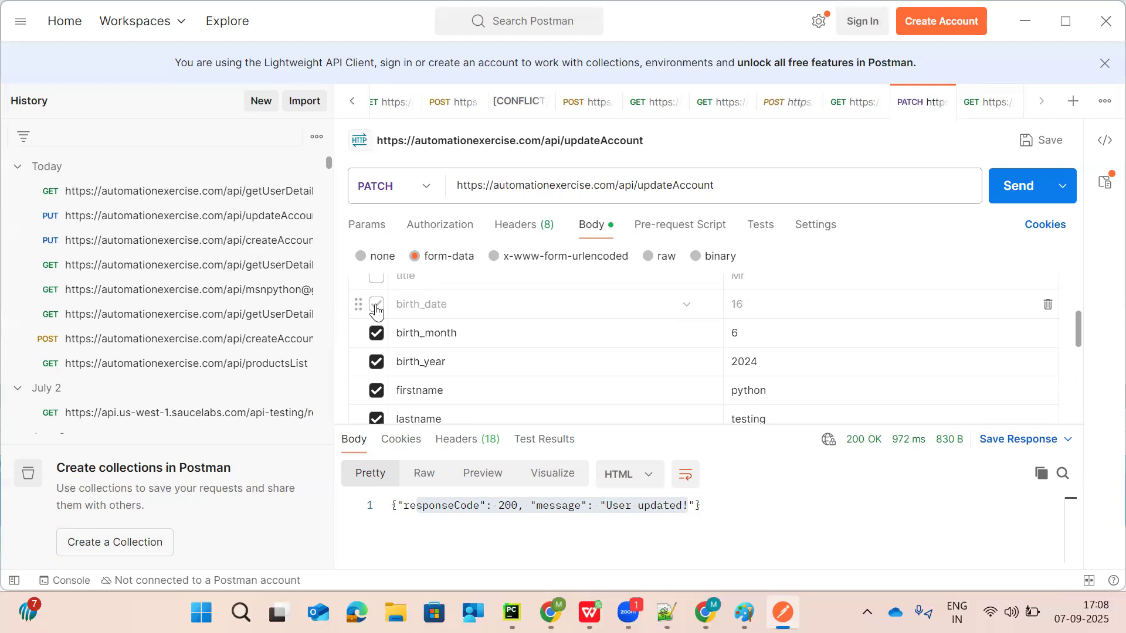
left_click(376, 333)
left_click(376, 362)
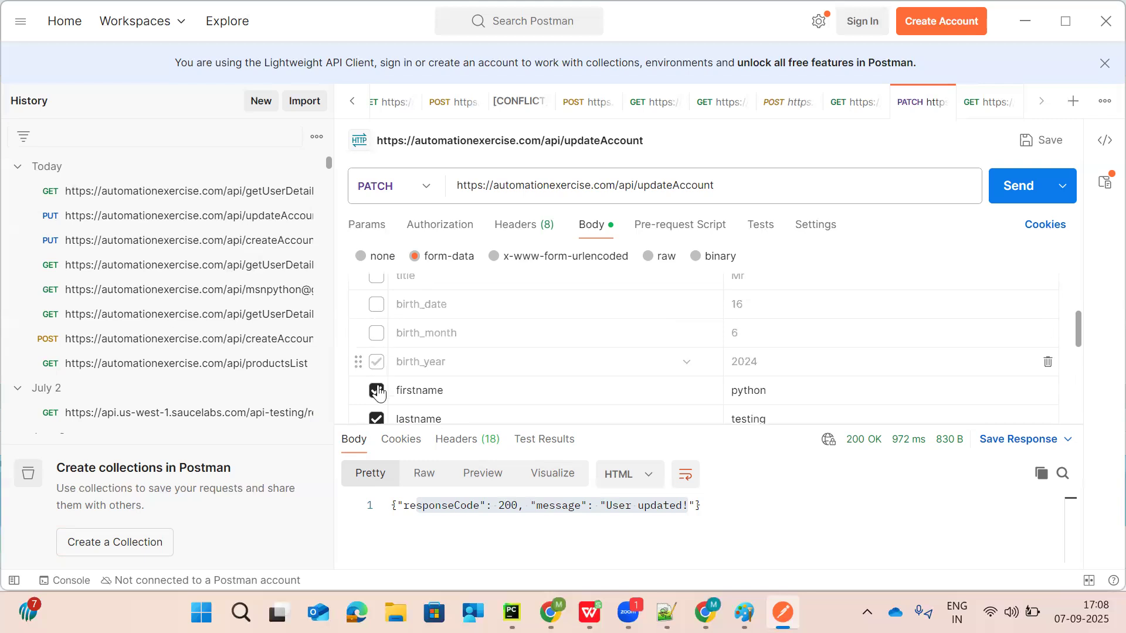
left_click(377, 390)
scroll(379, 352, "down", 3)
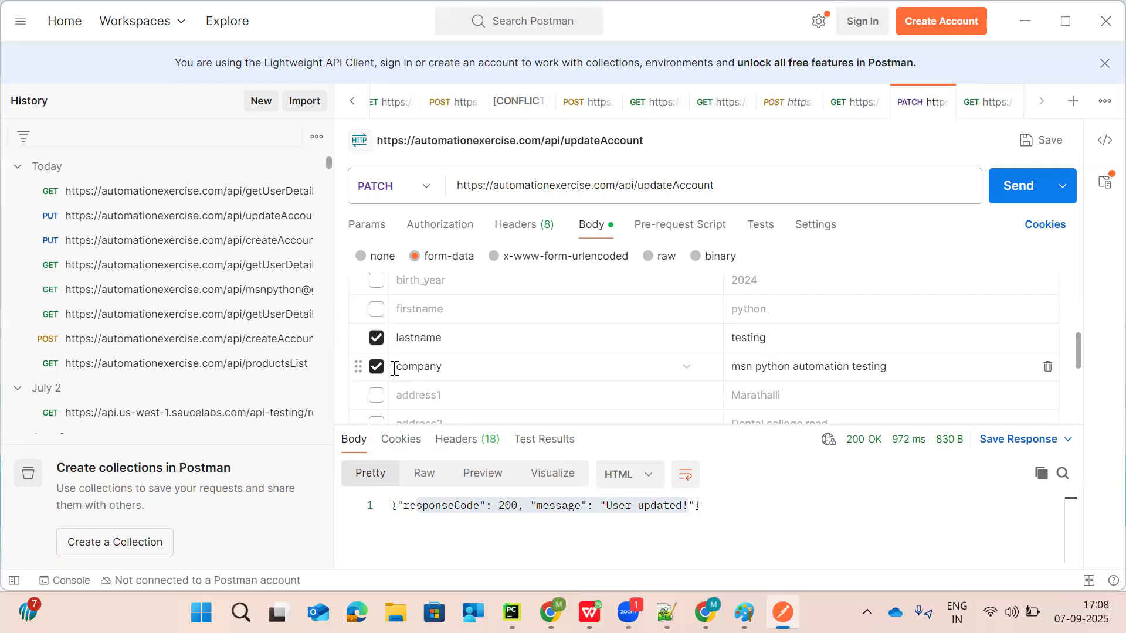
left_click(376, 367)
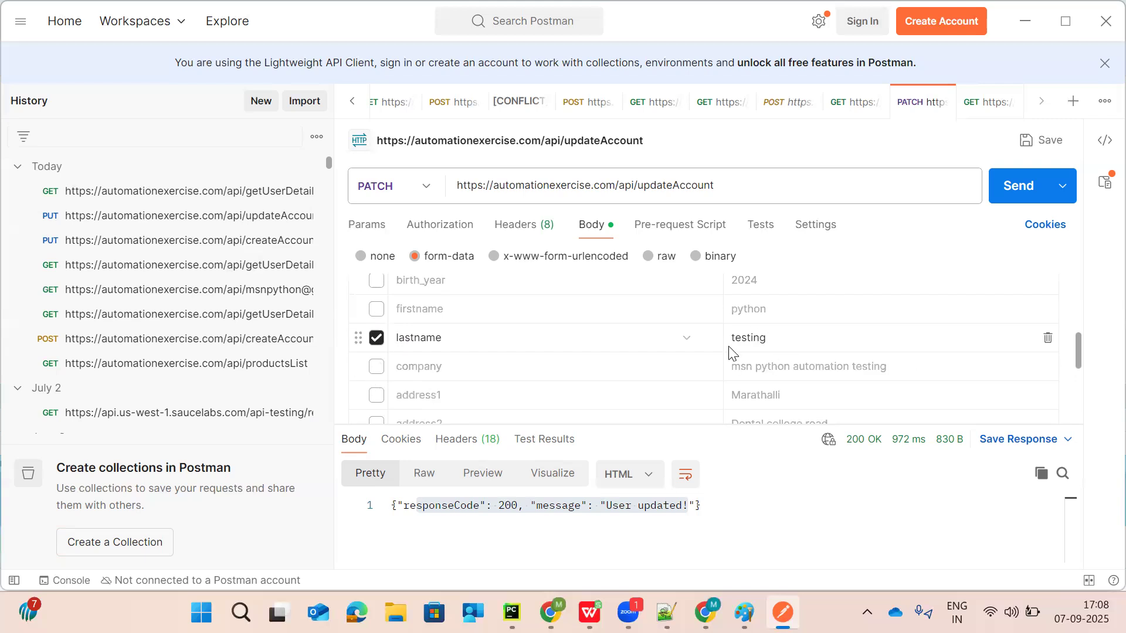
- Set the lastname field's value to "automation testing" and send the PATCH request to updateAccount
double_click(746, 345)
key("Home")
type("automation")
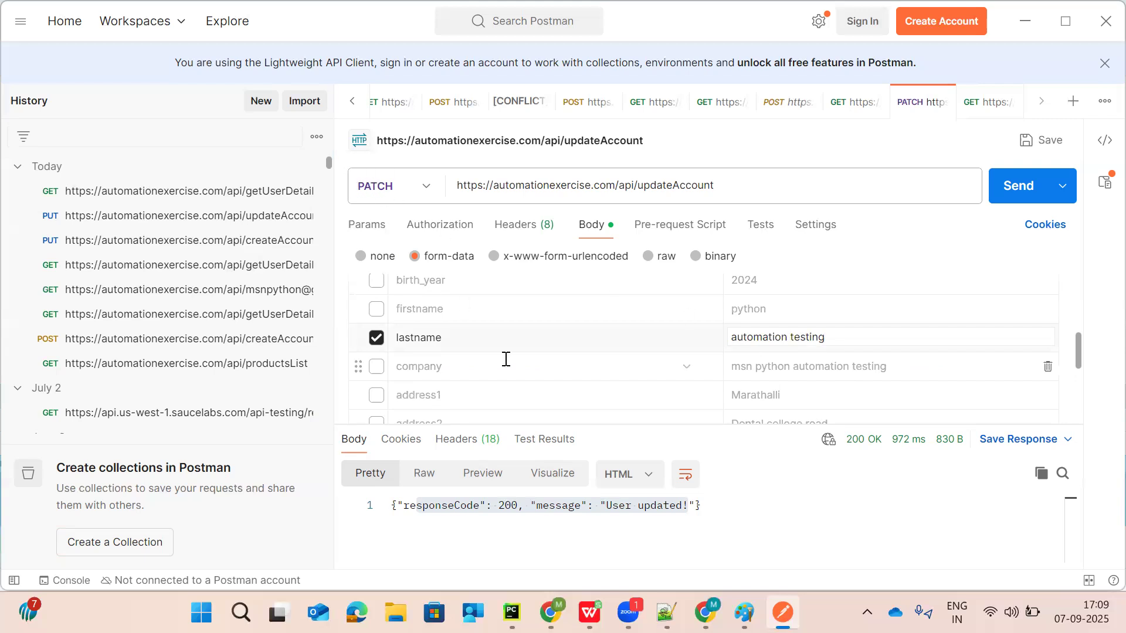
scroll(503, 359, "up", 5)
scroll(508, 360, "down", 10)
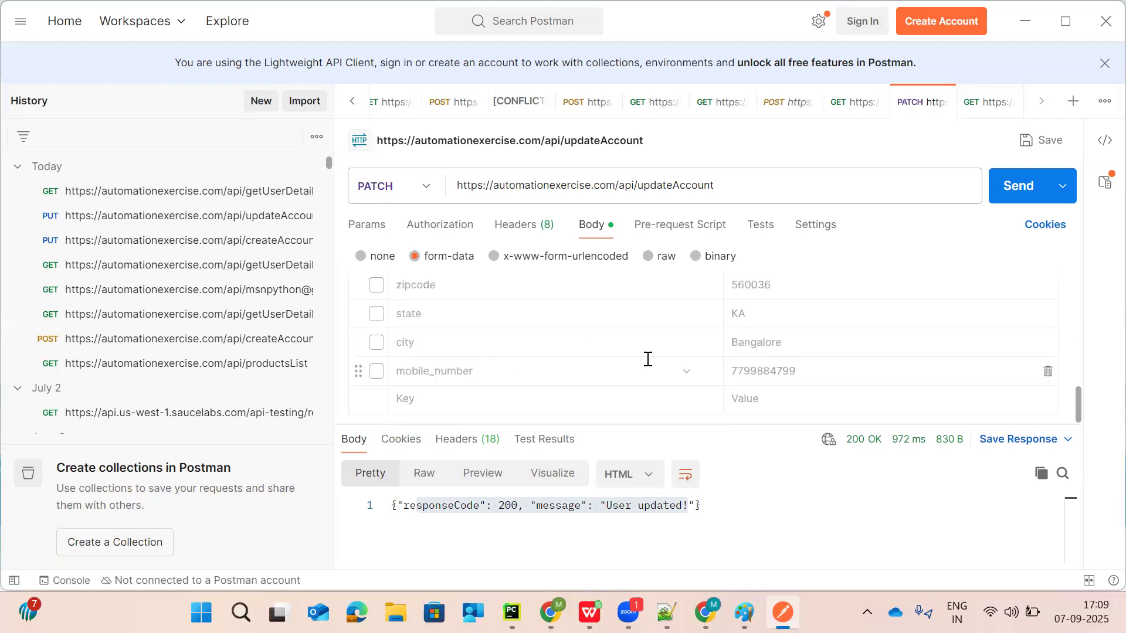
scroll(646, 360, "up", 3)
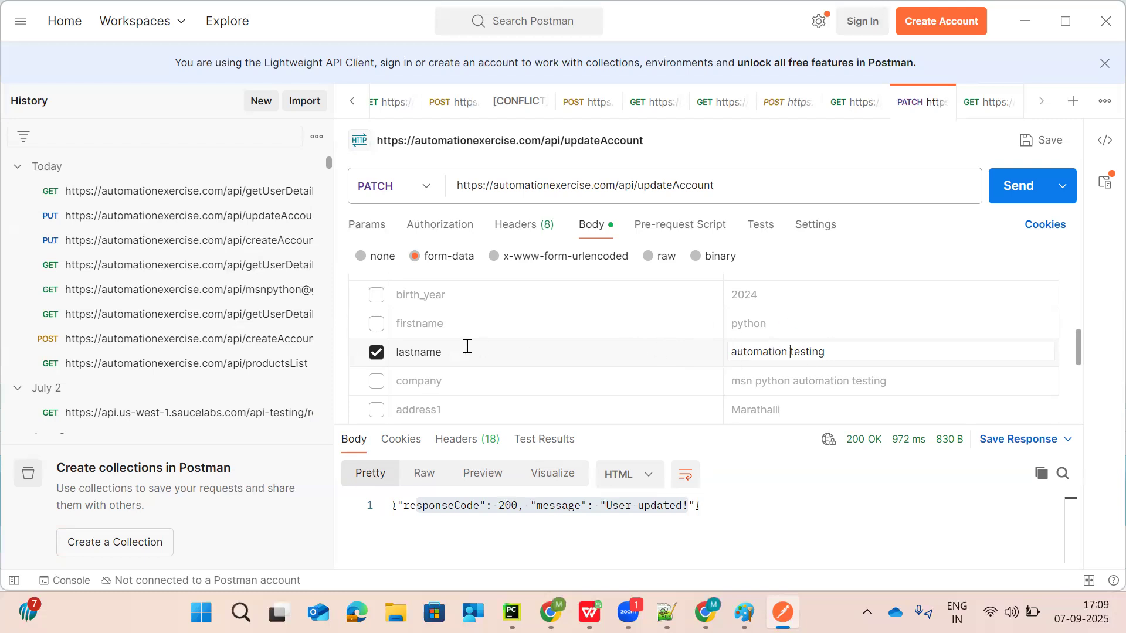
left_click(1008, 189)
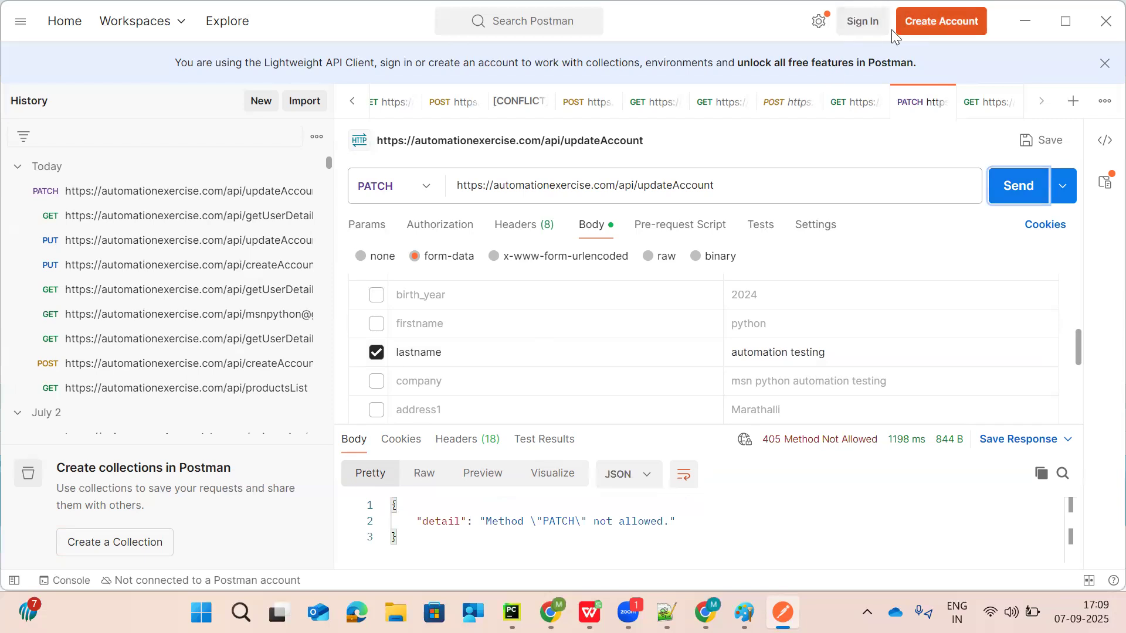
- Switch to the automationexercise API list in Chrome and check which request methods the API scenarios support
mouse_move(550, 613)
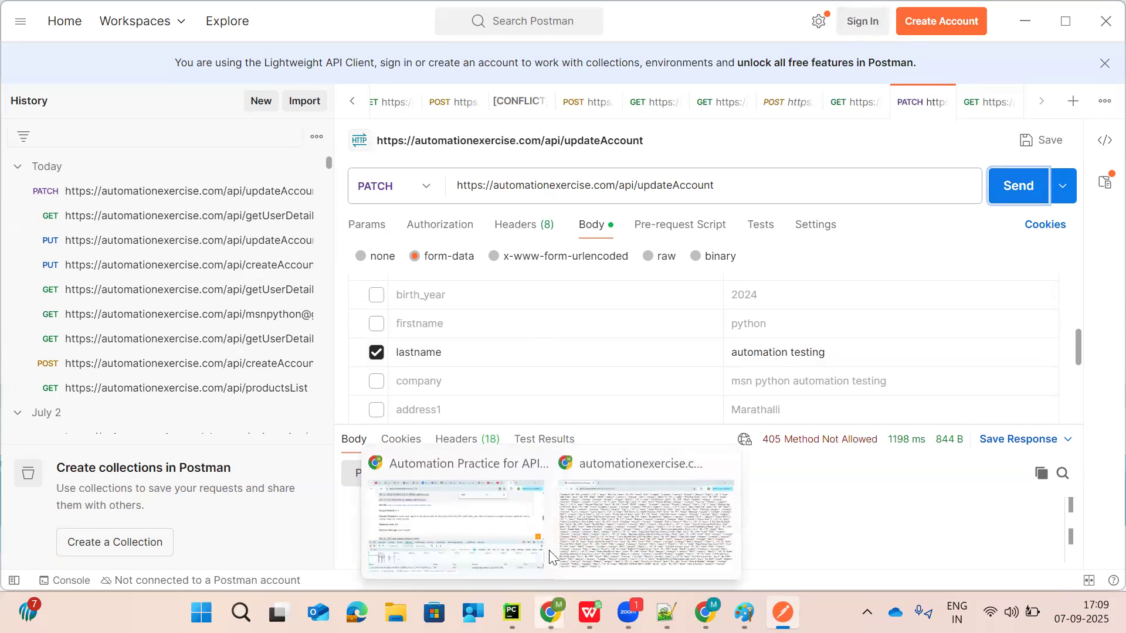
left_click(464, 505)
scroll(530, 299, "up", 5)
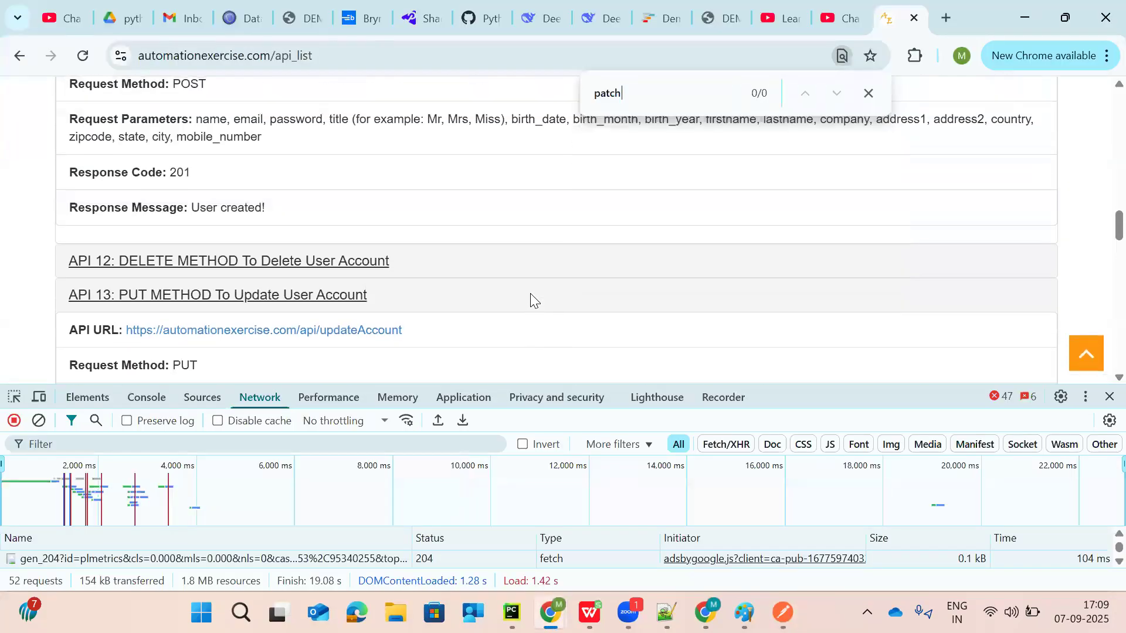
scroll(531, 299, "up", 10)
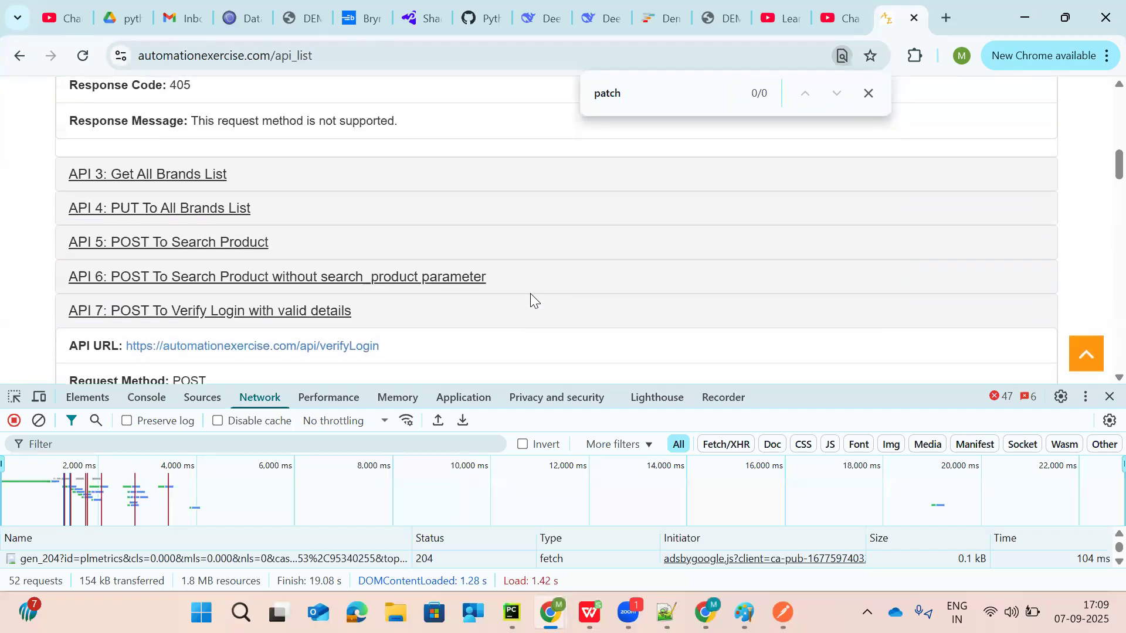
scroll(531, 300, "up", 5)
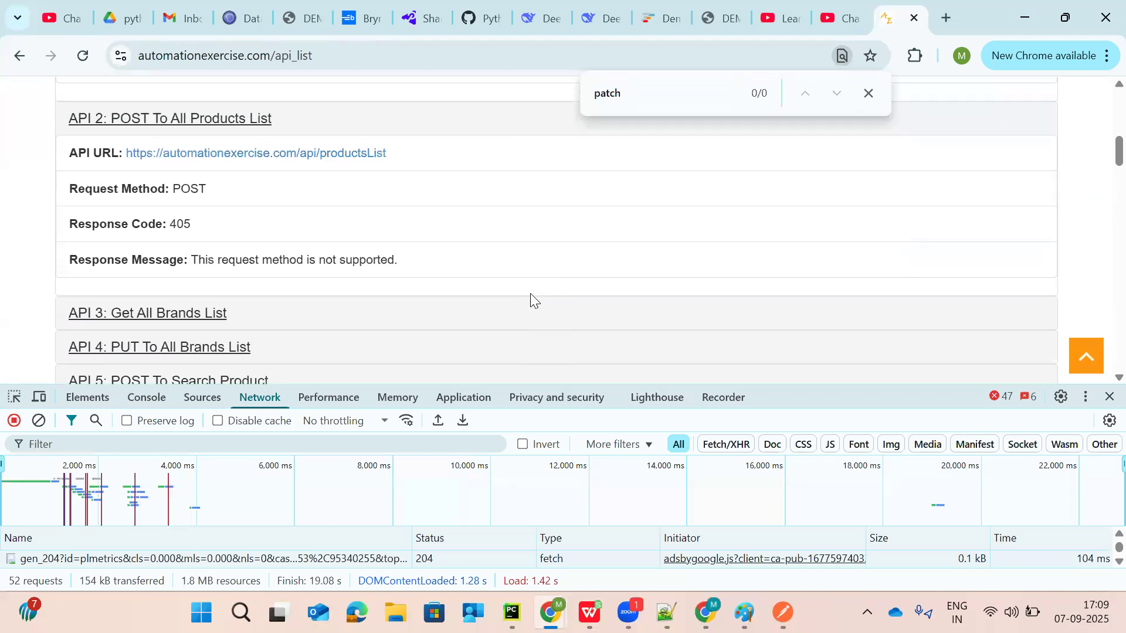
scroll(531, 300, "up", 3)
scroll(532, 299, "down", 10)
scroll(531, 300, "down", 5)
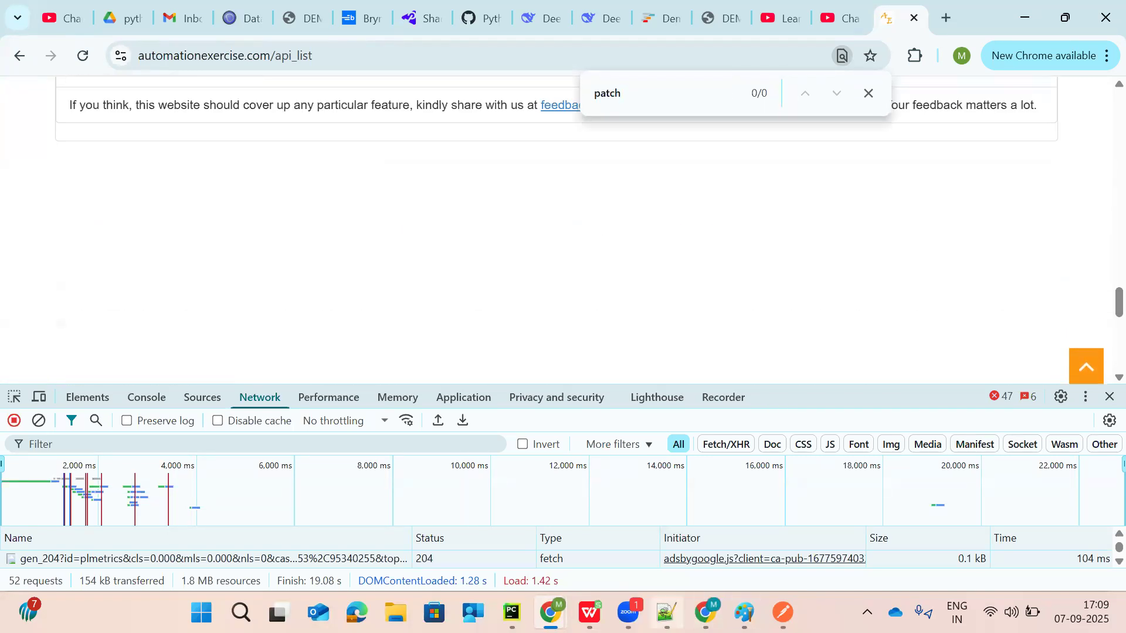
mouse_move(667, 613)
scroll(668, 334, "up", 10)
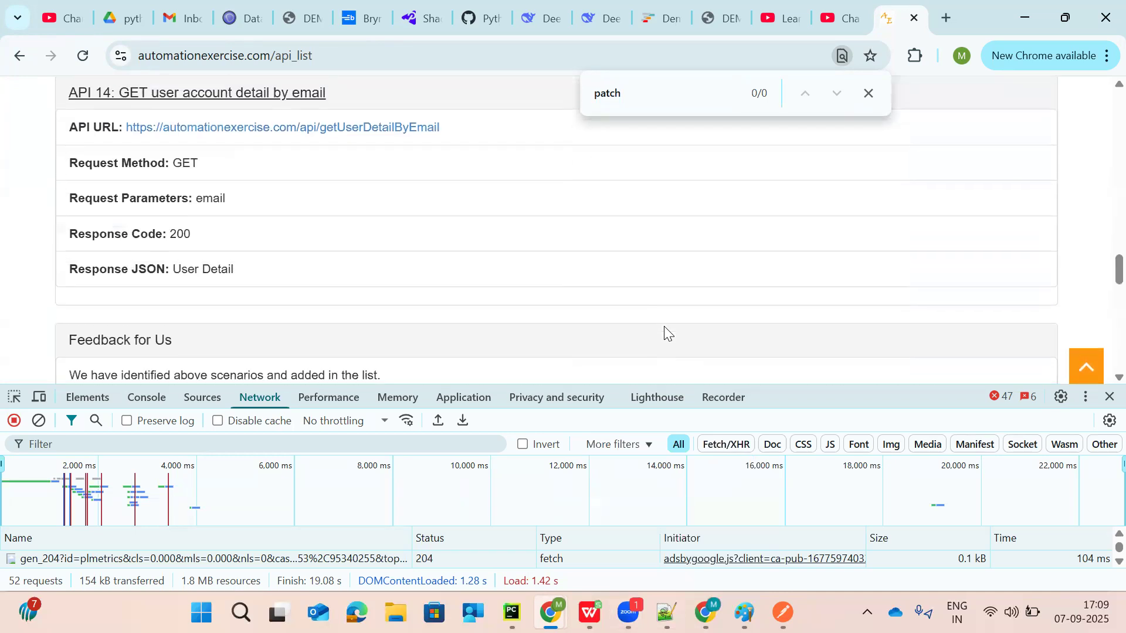
scroll(666, 332, "up", 4)
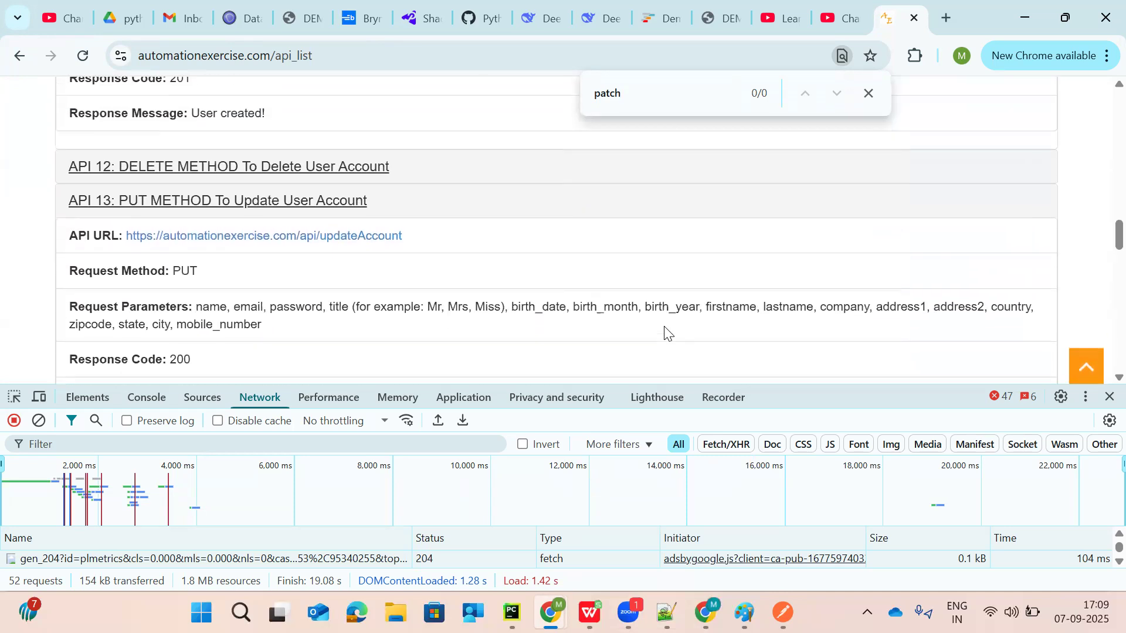
- Expand API 12, DELETE METHOD To Delete User Account, and examine its URL, email and password parameters and expected response
left_click(354, 237)
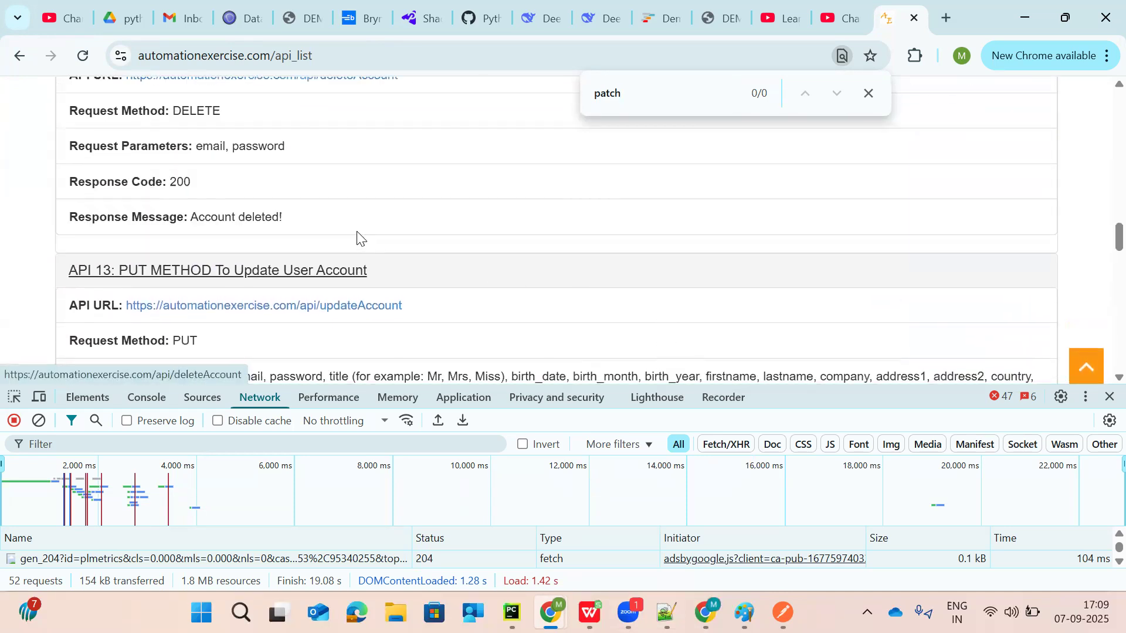
scroll(305, 208, "up", 3)
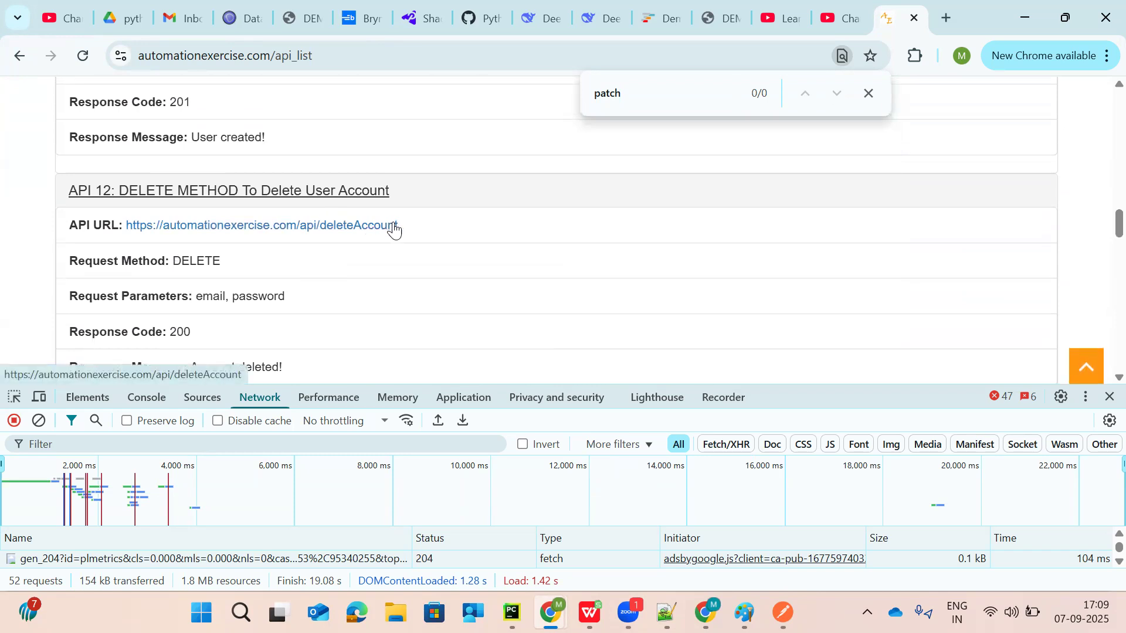
double_click(206, 296)
double_click(262, 297)
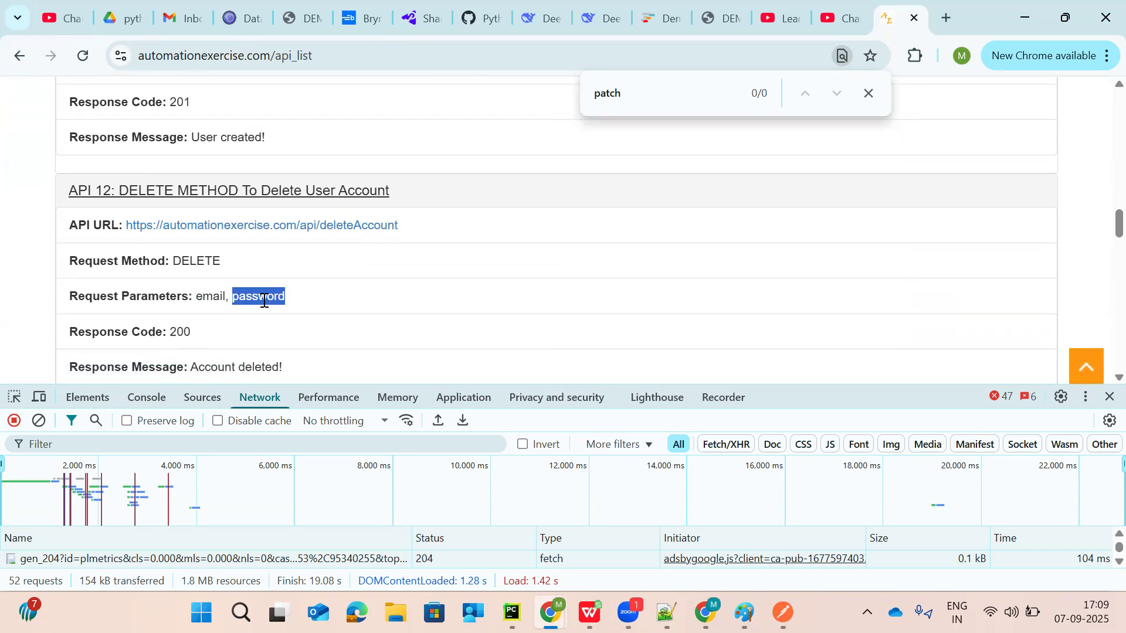
scroll(264, 299, "down", 1)
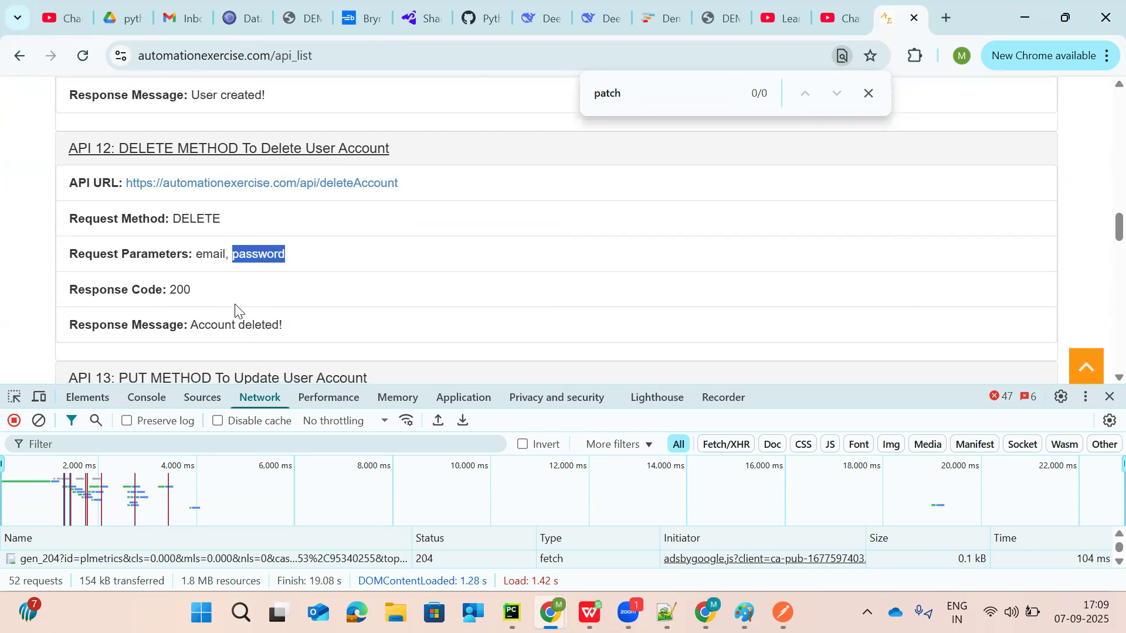
scroll(281, 264, "up", 1)
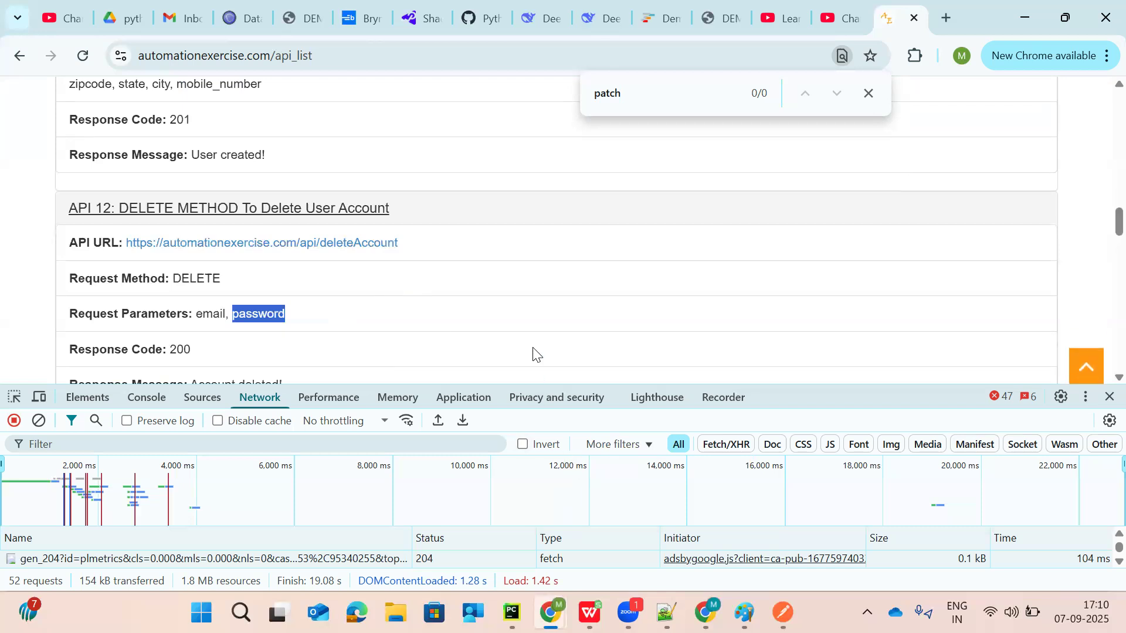
scroll(532, 345, "up", 10)
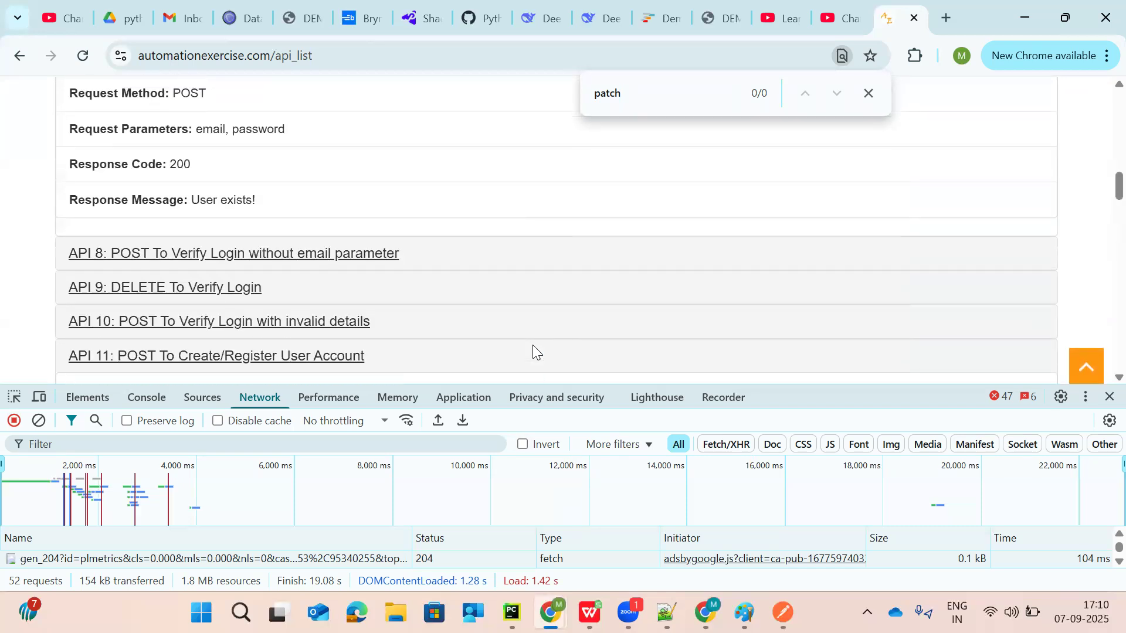
scroll(532, 344, "up", 10)
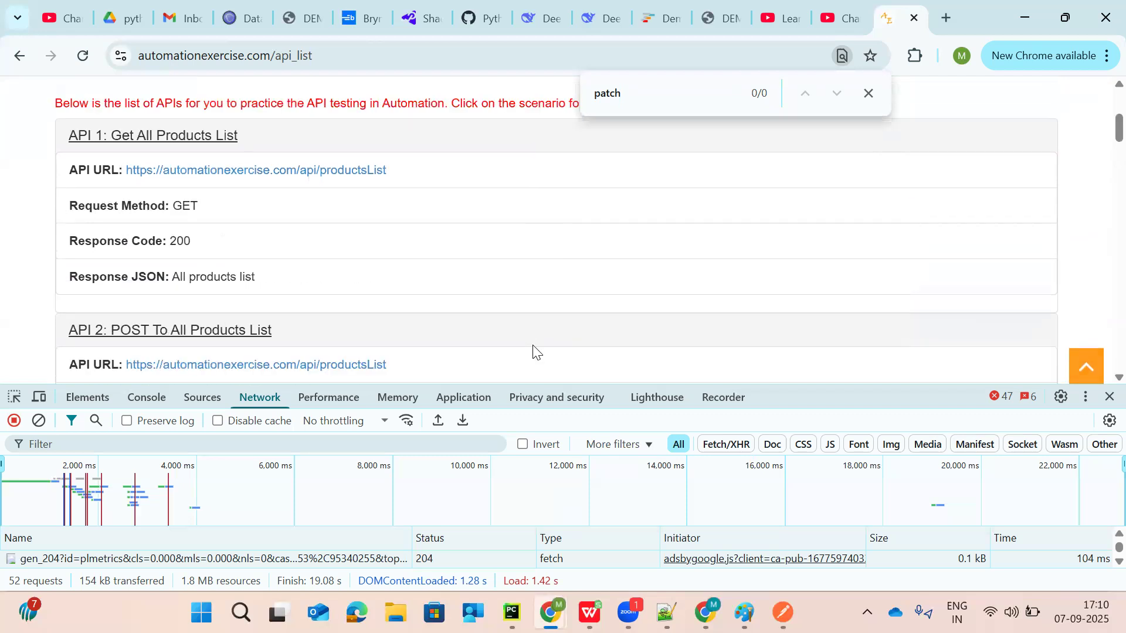
scroll(534, 346, "up", 3)
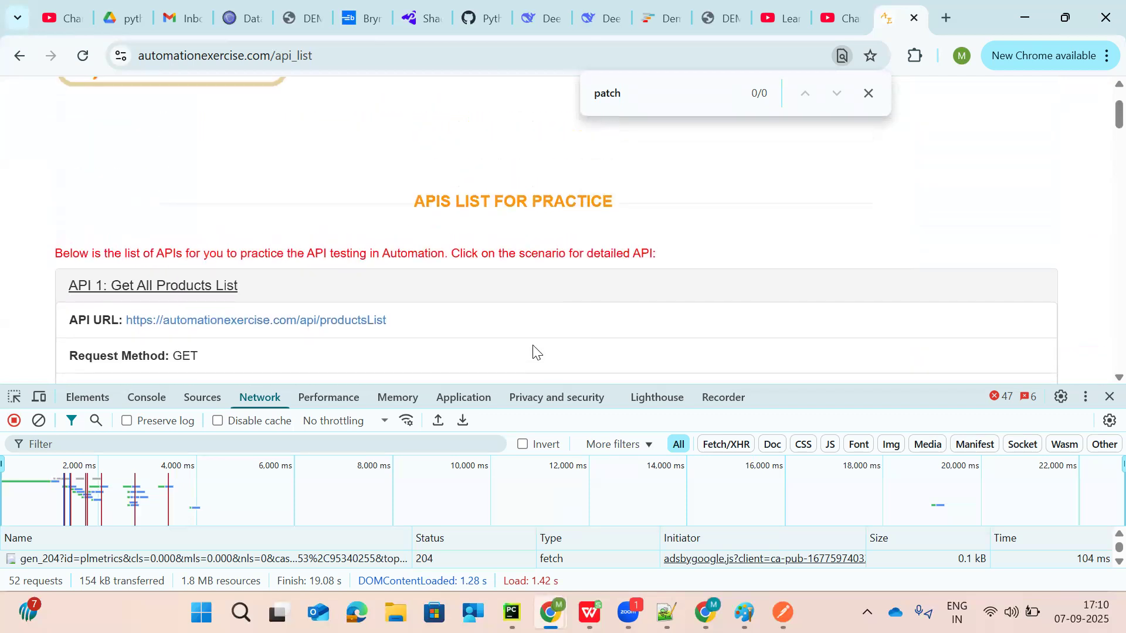